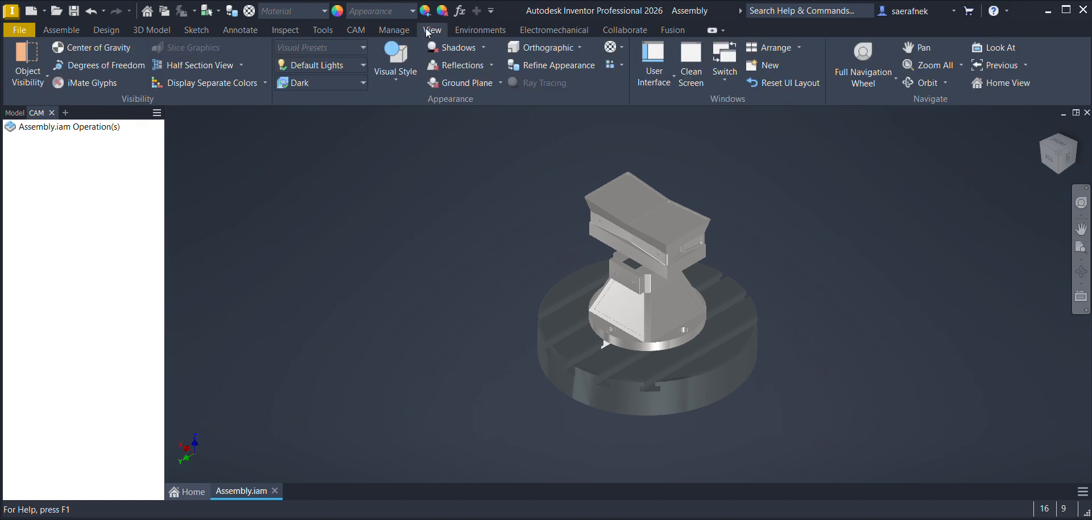
# Step: Change the assembly's visual style to Technical Illustration
pyautogui.click(397, 60)
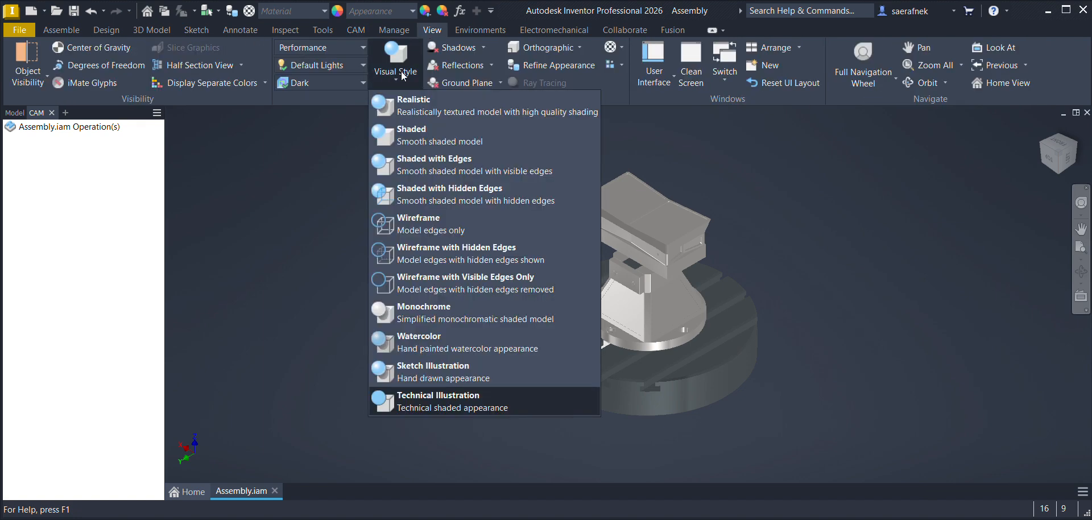
pyautogui.click(423, 405)
pyautogui.scroll(5, 680, 347)
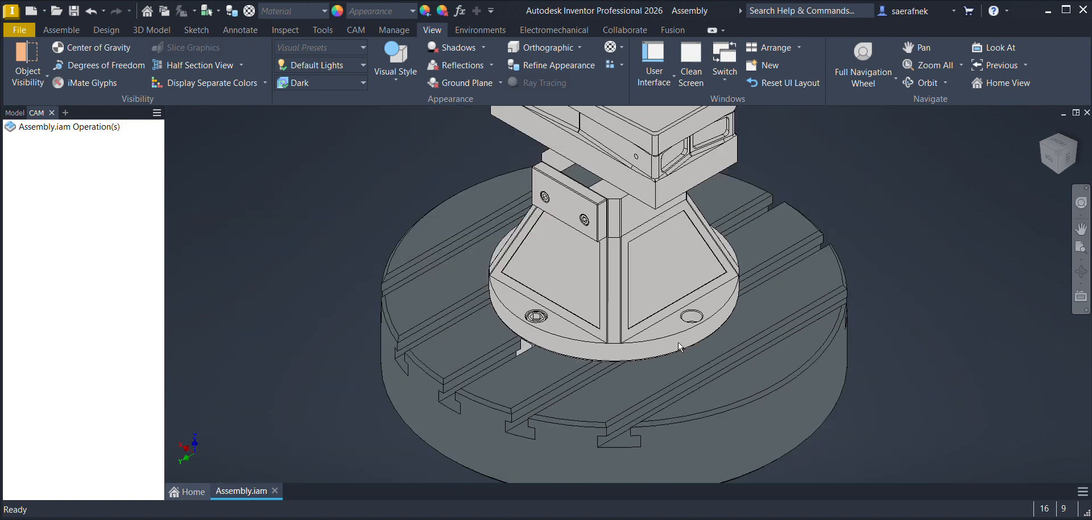
pyautogui.moveTo(678, 342); pyautogui.dragTo(648, 434, button='middle')
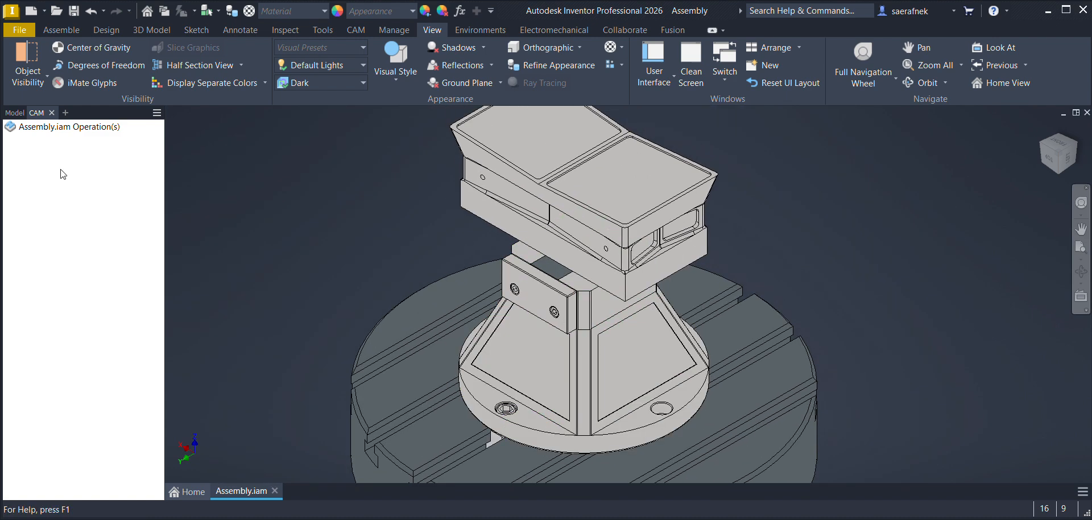
# Step: Hide the Punch, the Part_Holder and the 5_Axis_Holder components to expose the clamping plates and screws
pyautogui.click(15, 114)
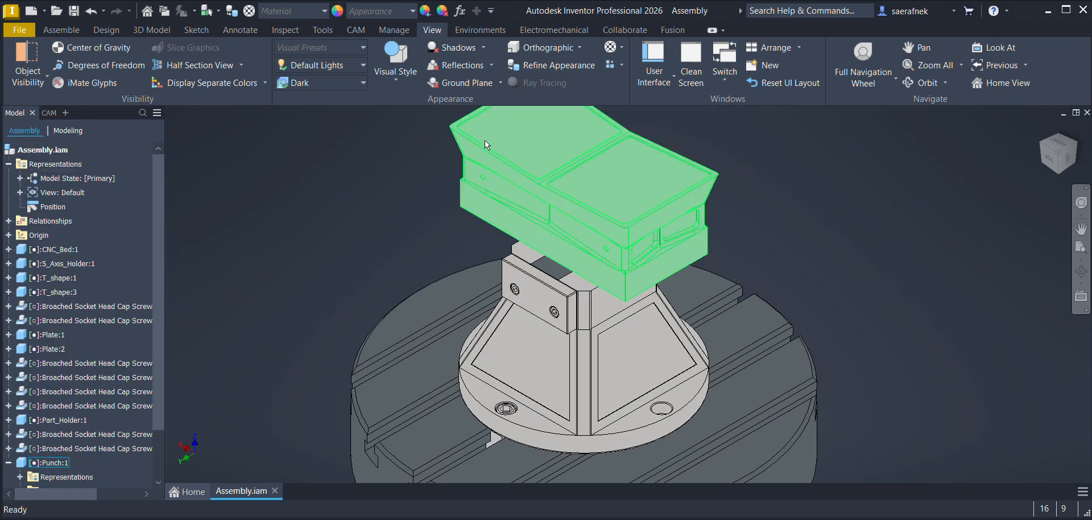
pyautogui.click(588, 202)
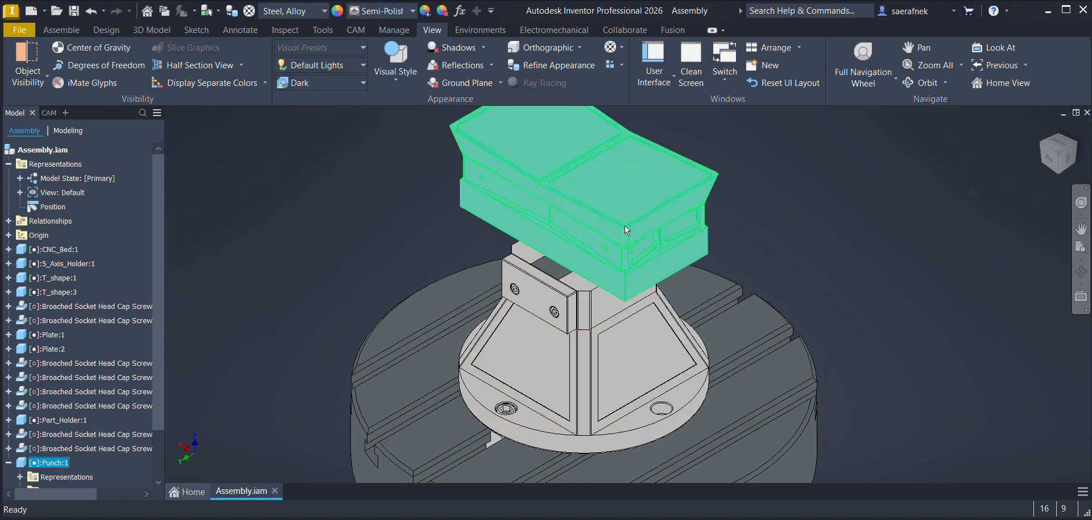
pyautogui.click(760, 377)
pyautogui.click(852, 278)
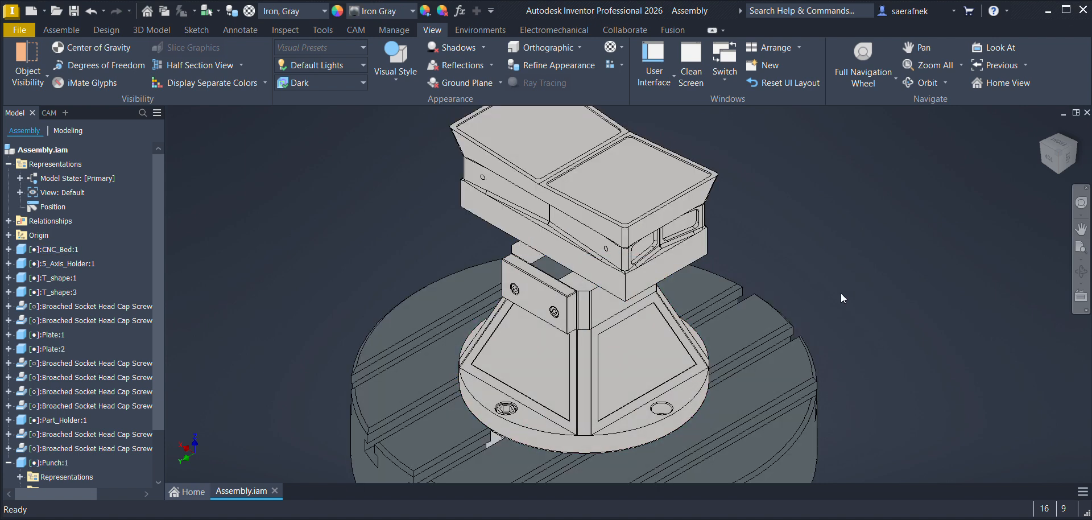
pyautogui.click(599, 235)
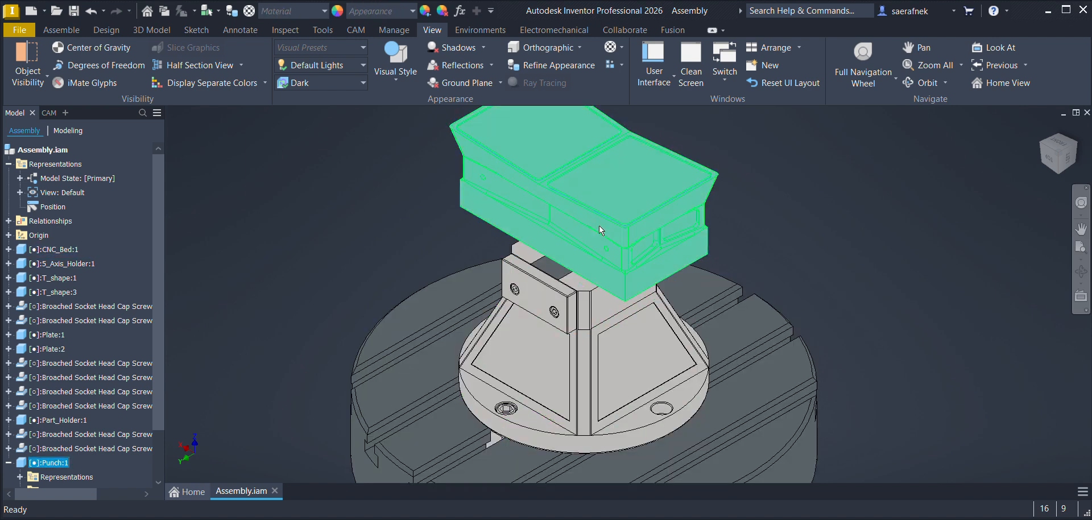
pyautogui.hotkey('alt', 'v')
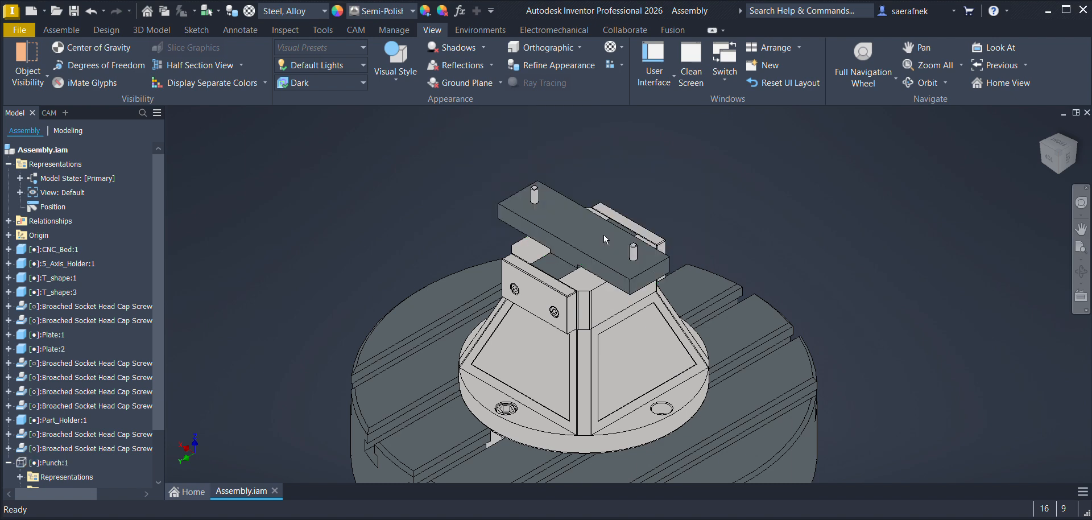
pyautogui.click(583, 255)
pyautogui.hotkey('alt', 'v')
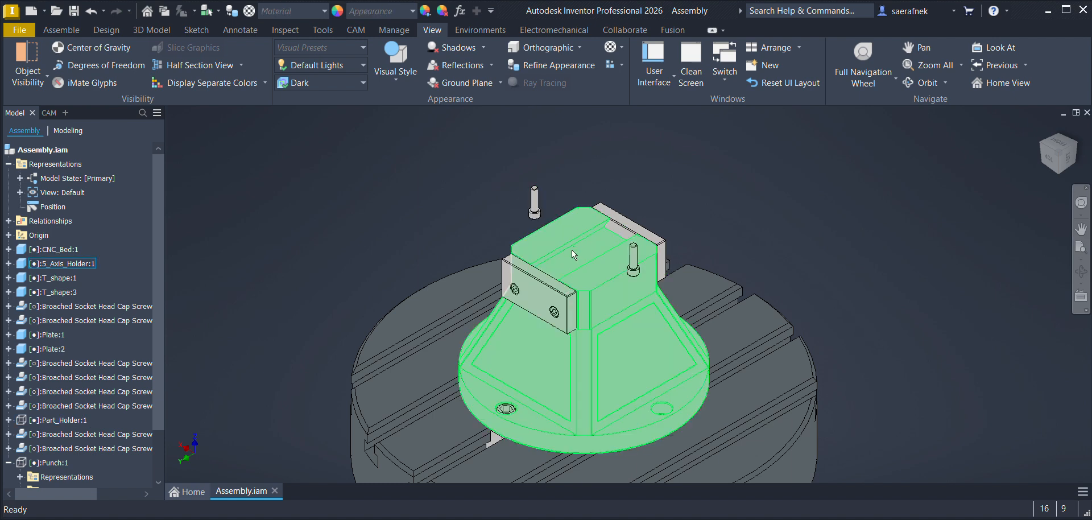
pyautogui.click(633, 373)
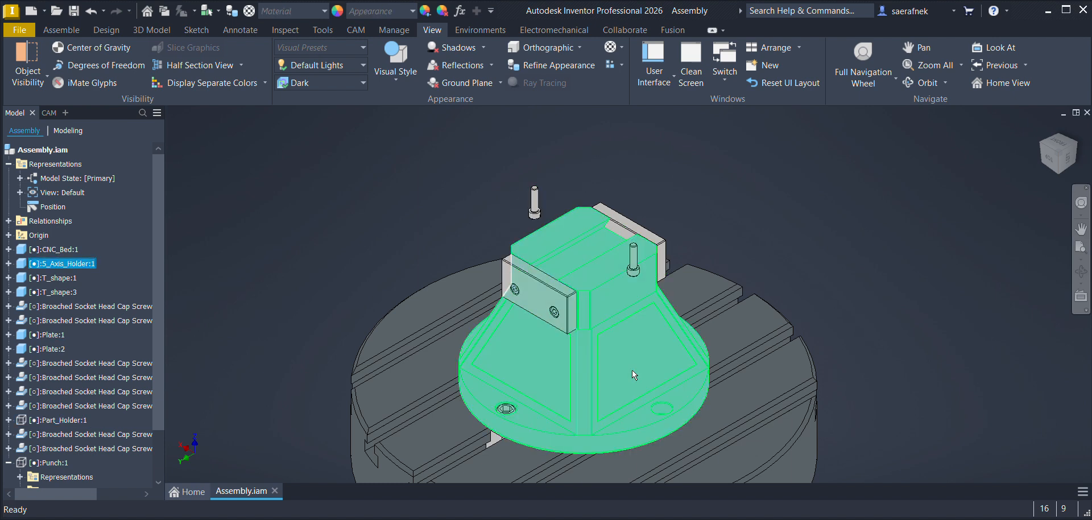
pyautogui.hotkey('alt', 'v')
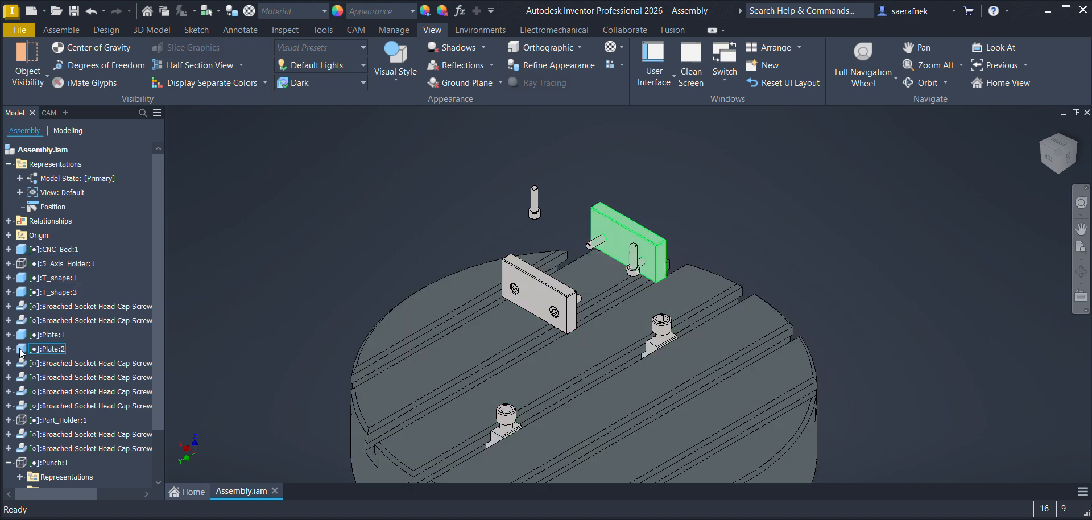
# Step: Make the Punch, Part_Holder and 5_Axis_Holder components visible again
pyautogui.scroll(-2, 74, 349)
pyautogui.click(60, 407)
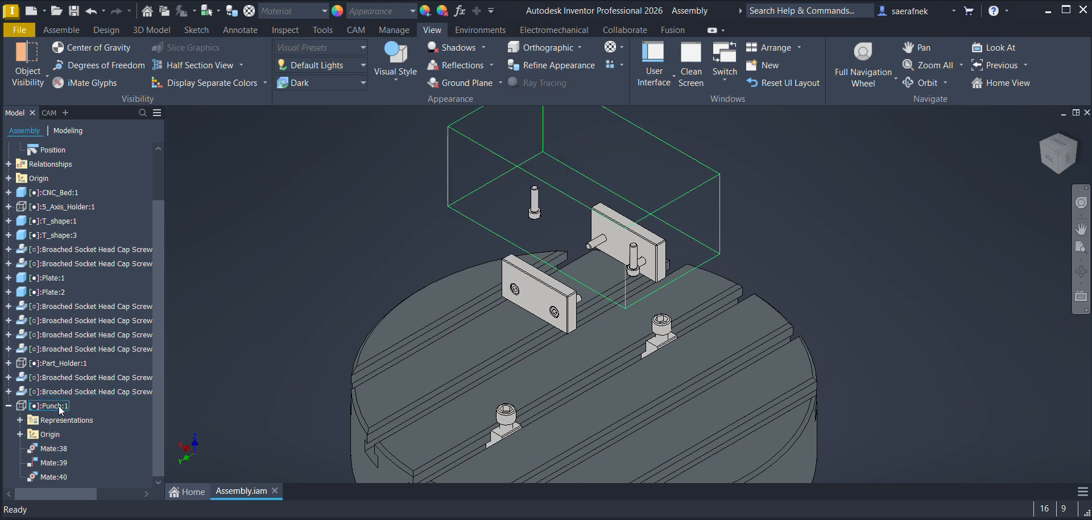
pyautogui.hotkey('alt', 'v')
pyautogui.click(45, 365)
pyautogui.hotkey('alt', 'v')
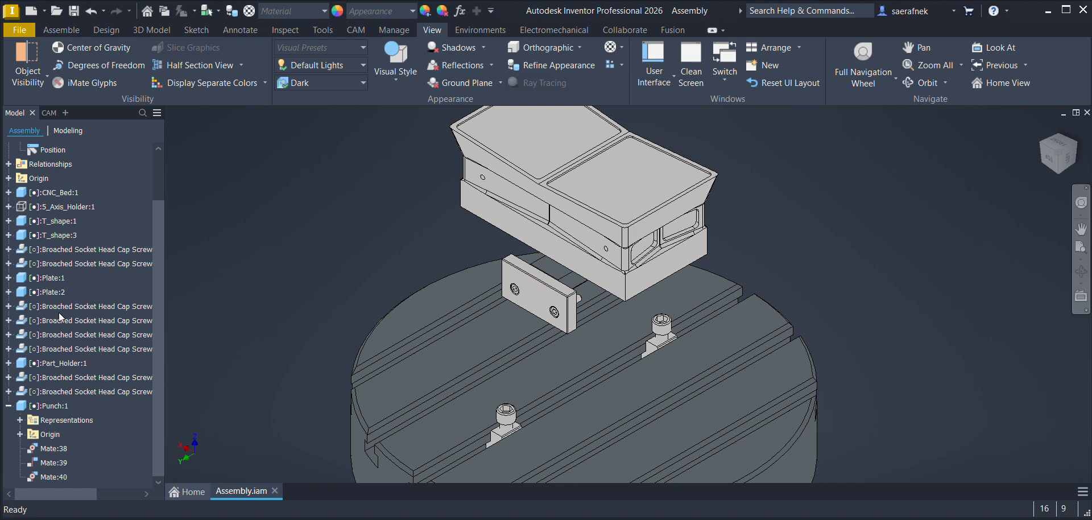
pyautogui.click(52, 208)
pyautogui.hotkey('alt', 'v')
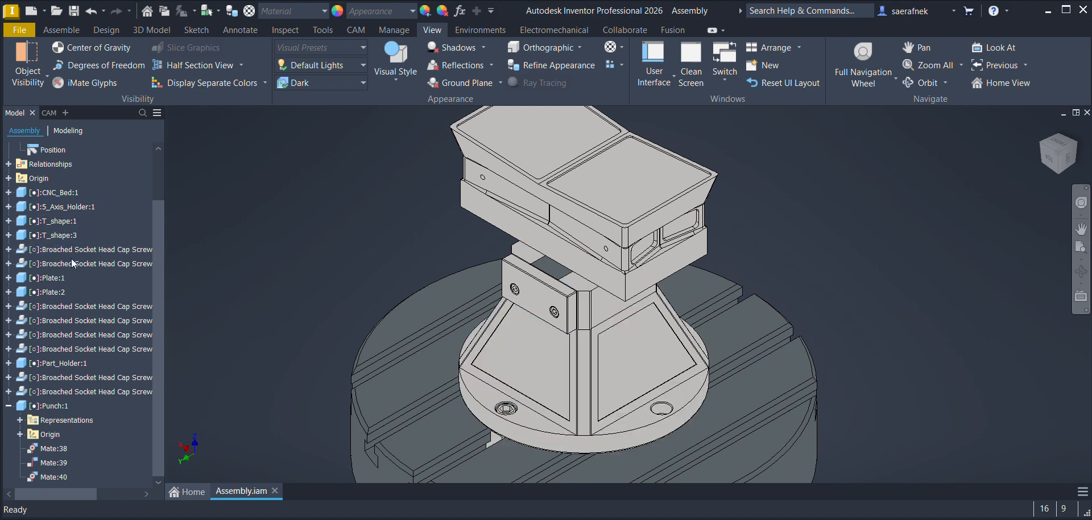
pyautogui.scroll(1, 60, 417)
pyautogui.scroll(1, 60, 410)
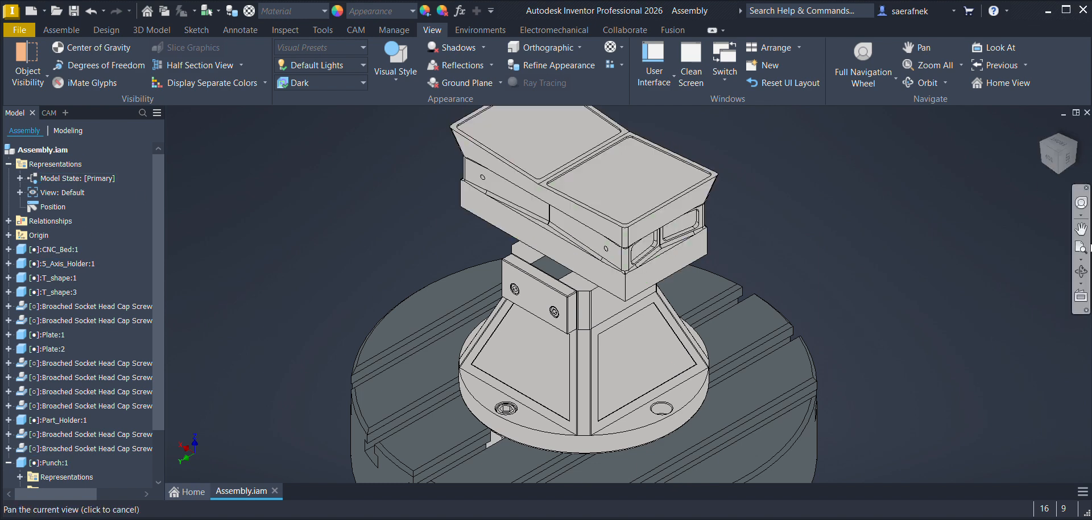
# Step: Orbit around the assembly to examine the fixture from below and from the side, and return to an isometric view
pyautogui.click(1081, 272)
pyautogui.moveTo(658, 286); pyautogui.dragTo(549, 235)
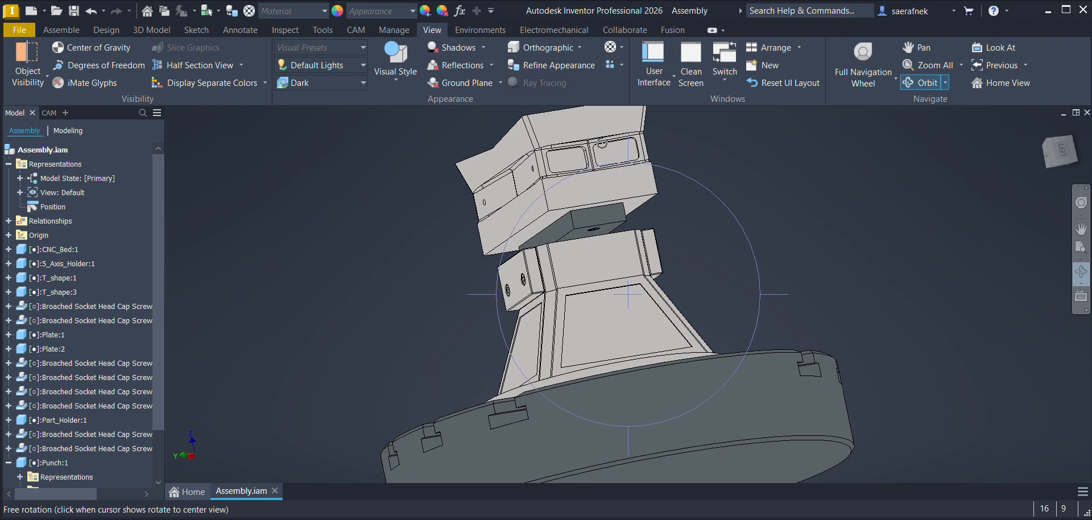
pyautogui.moveTo(616, 213); pyautogui.dragTo(655, 316)
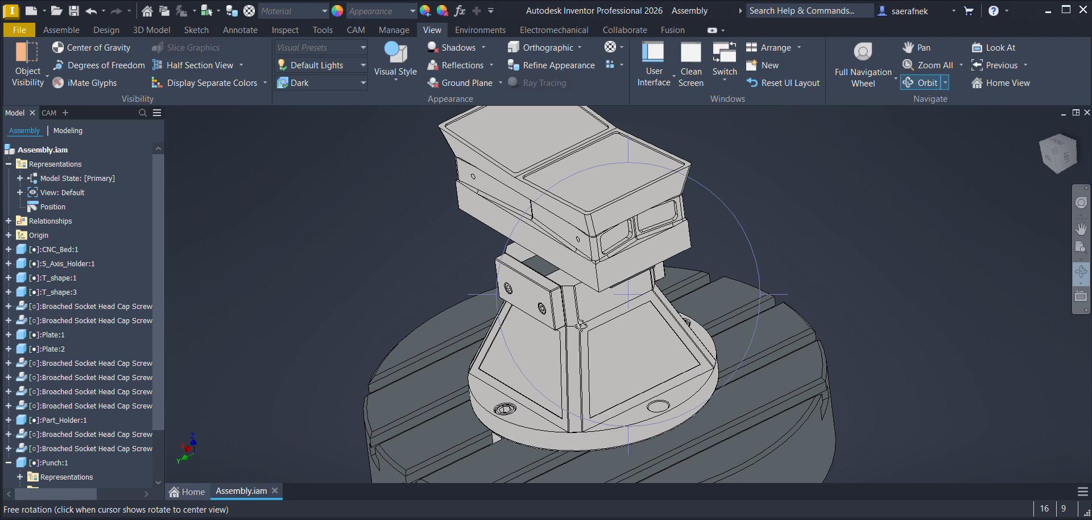
pyautogui.click(1057, 157)
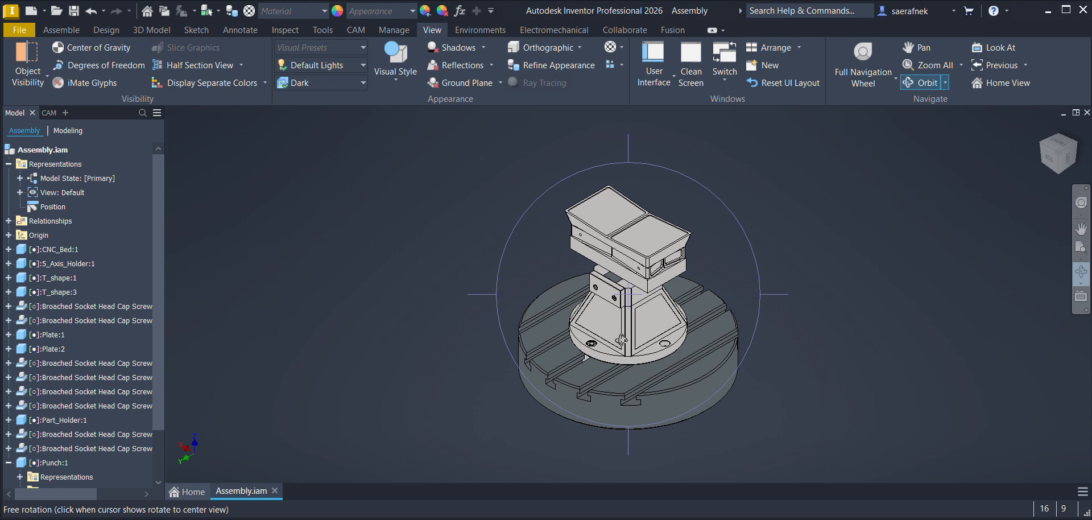
pyautogui.press('Escape')
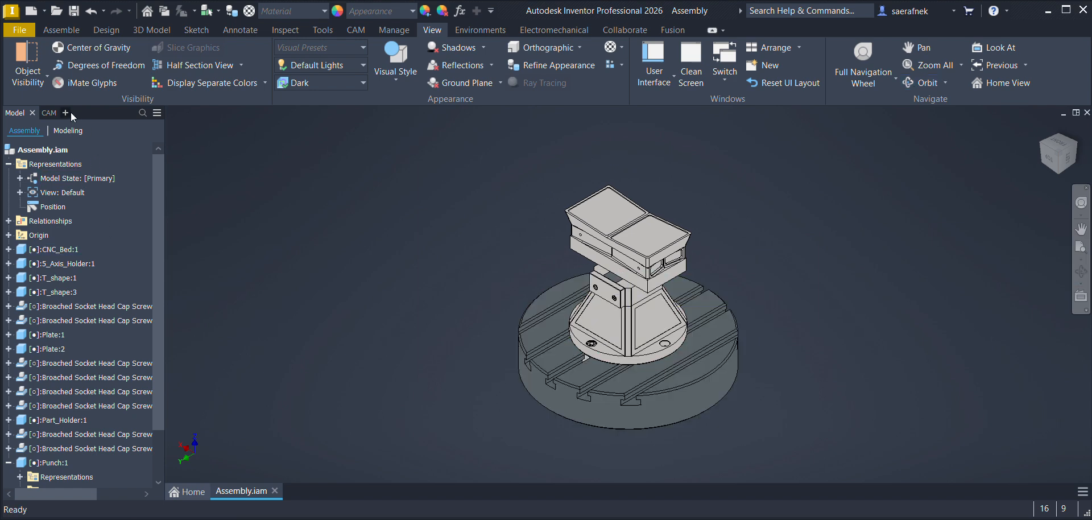
# Step: Create a CAM milling setup and replace its machine with a fresh Autodesk Generic 5-axis AC (head-head)
pyautogui.click(355, 30)
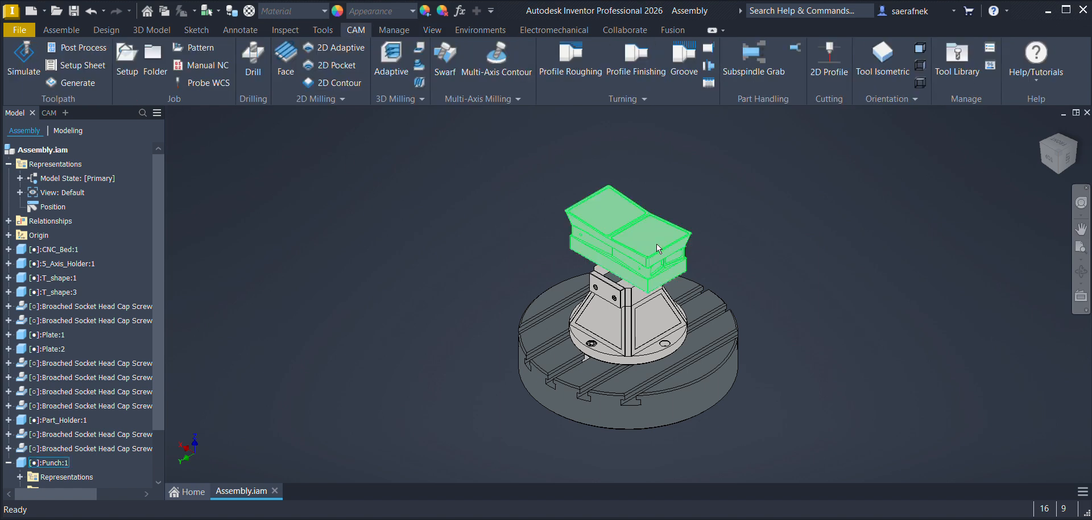
pyautogui.click(126, 64)
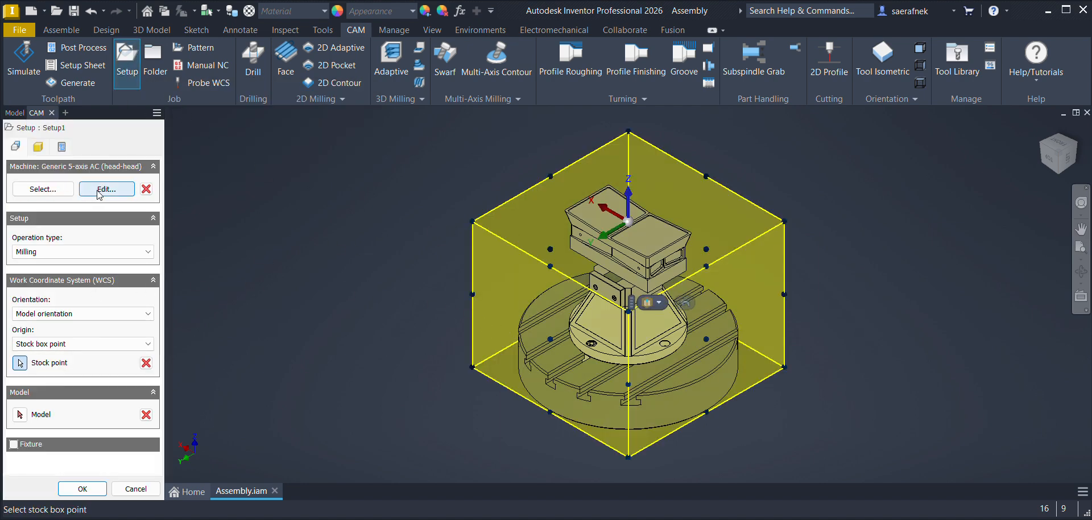
pyautogui.click(145, 188)
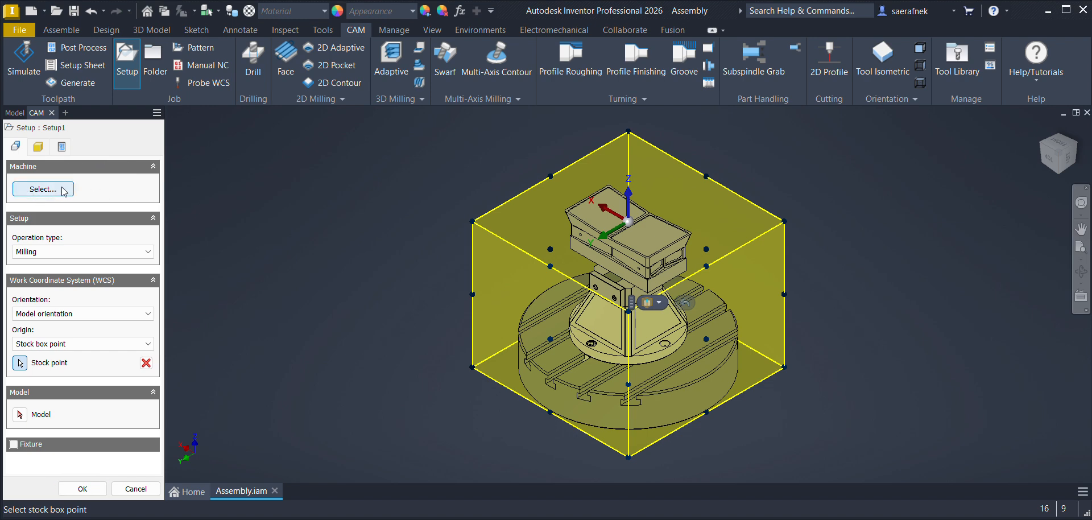
pyautogui.click(43, 188)
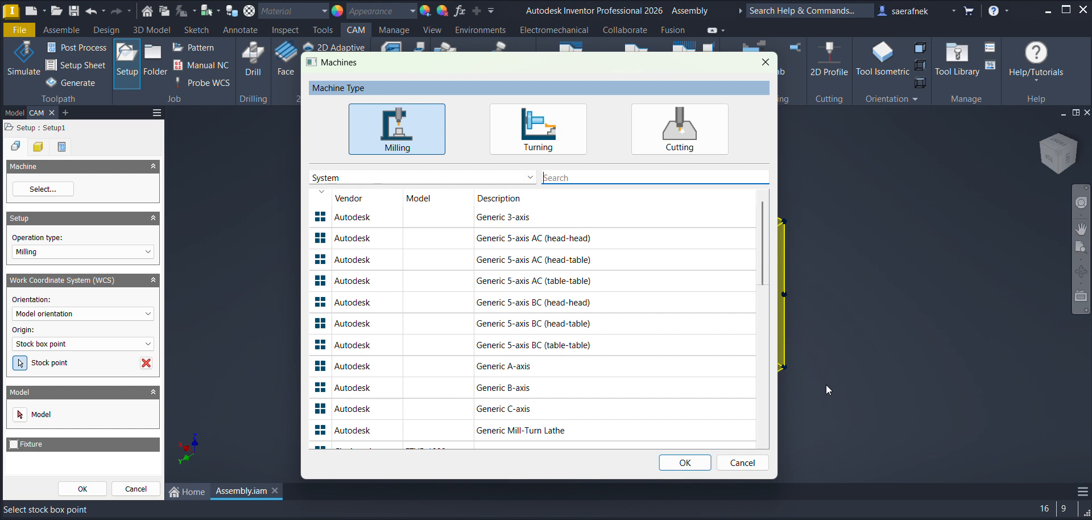
pyautogui.click(555, 244)
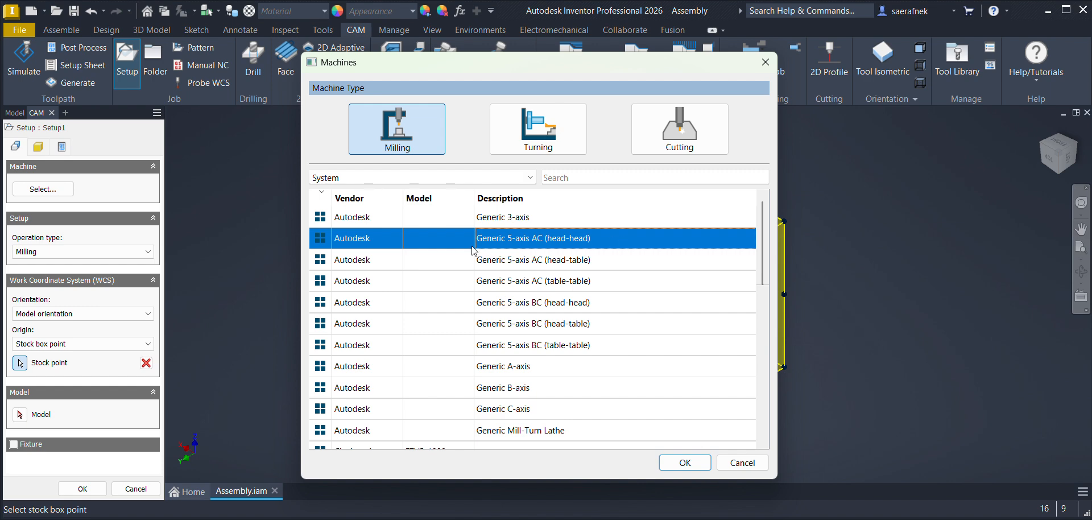
pyautogui.click(682, 461)
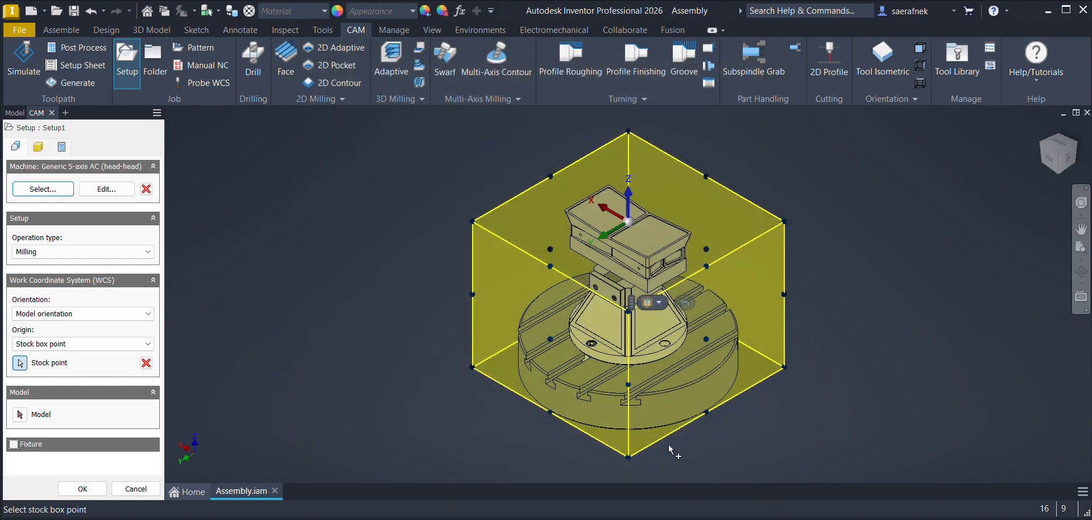
# Step: Review the machine configuration's dimensions, capabilities, workpiece limits, kinematics and linear axis settings
pyautogui.click(116, 190)
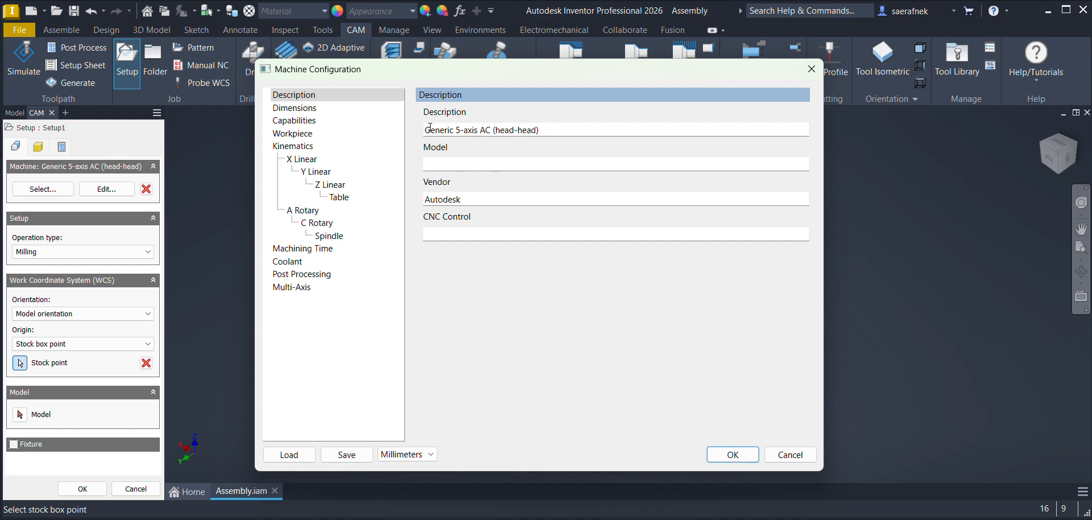
pyautogui.click(300, 110)
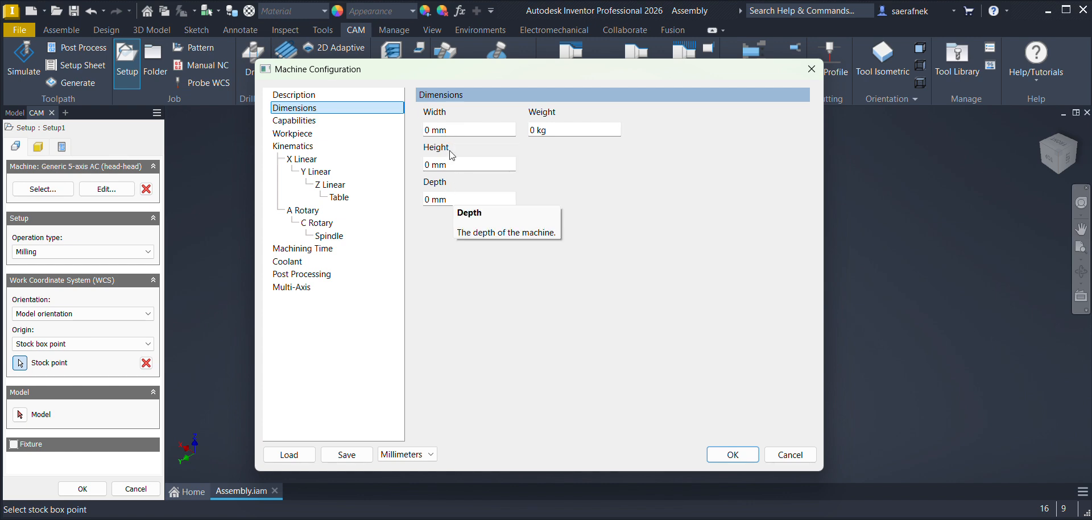
pyautogui.click(307, 121)
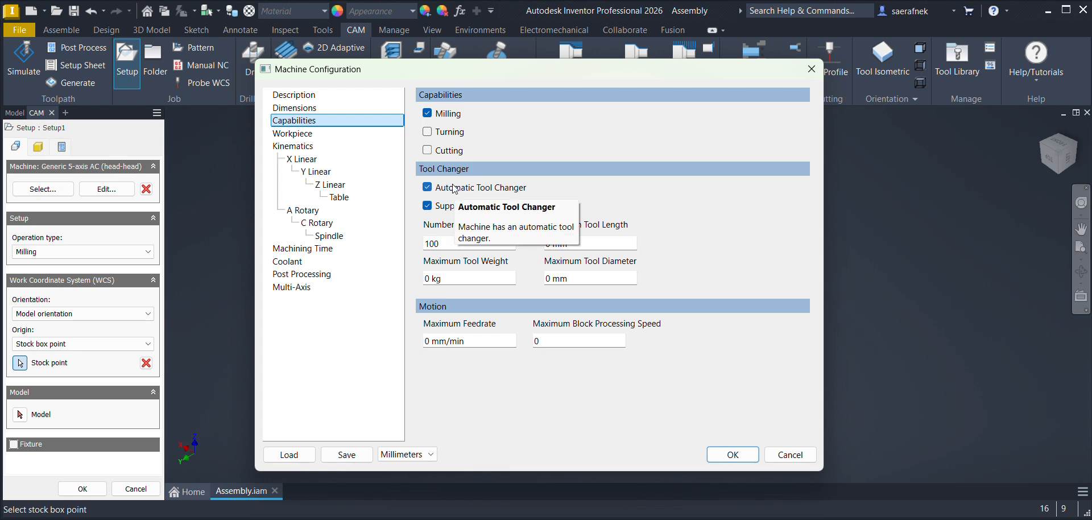
pyautogui.click(291, 133)
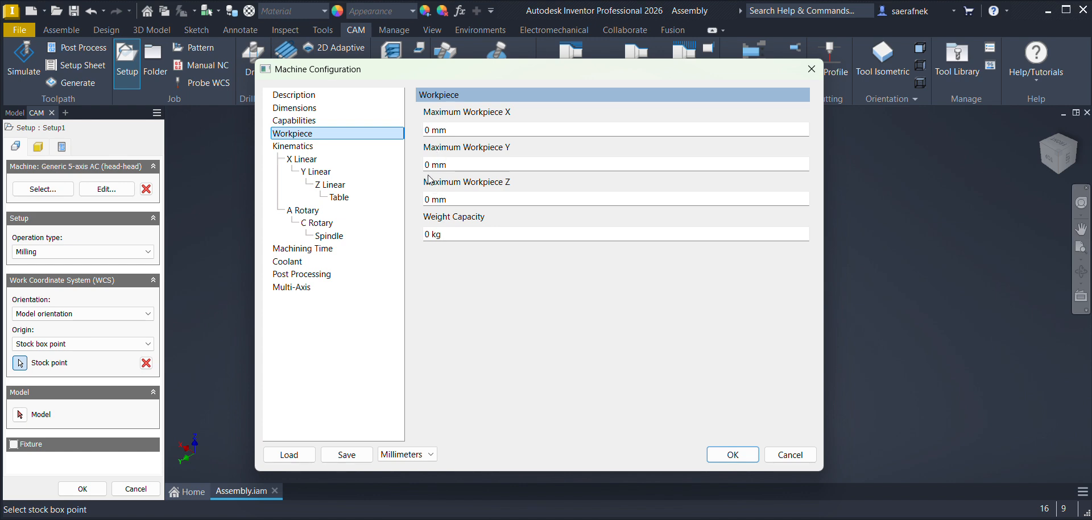
pyautogui.click(290, 147)
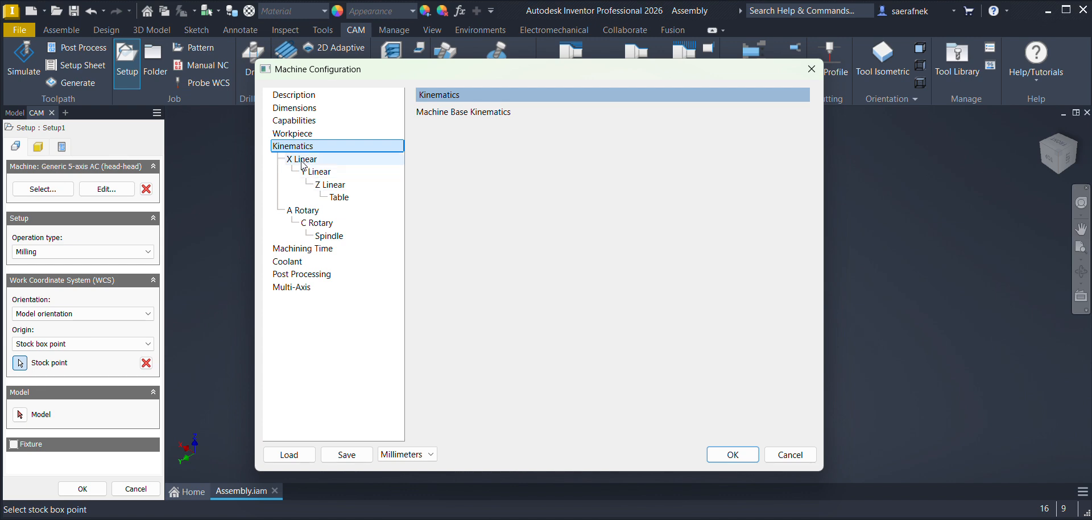
pyautogui.click(312, 173)
pyautogui.click(330, 184)
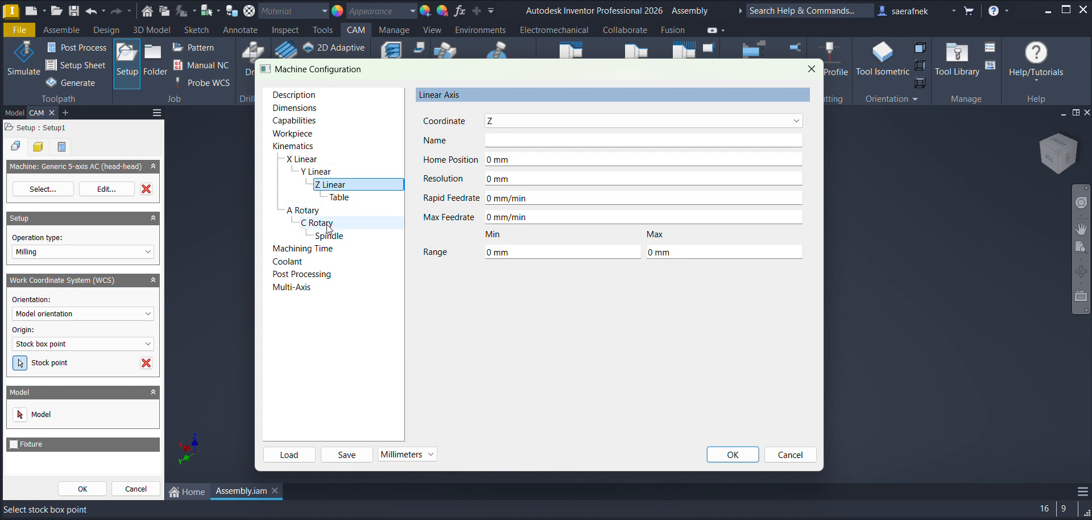
# Step: Try the Limited range on the A rotary axis, set it back to Unlimited and accept the machine configuration
pyautogui.click(310, 212)
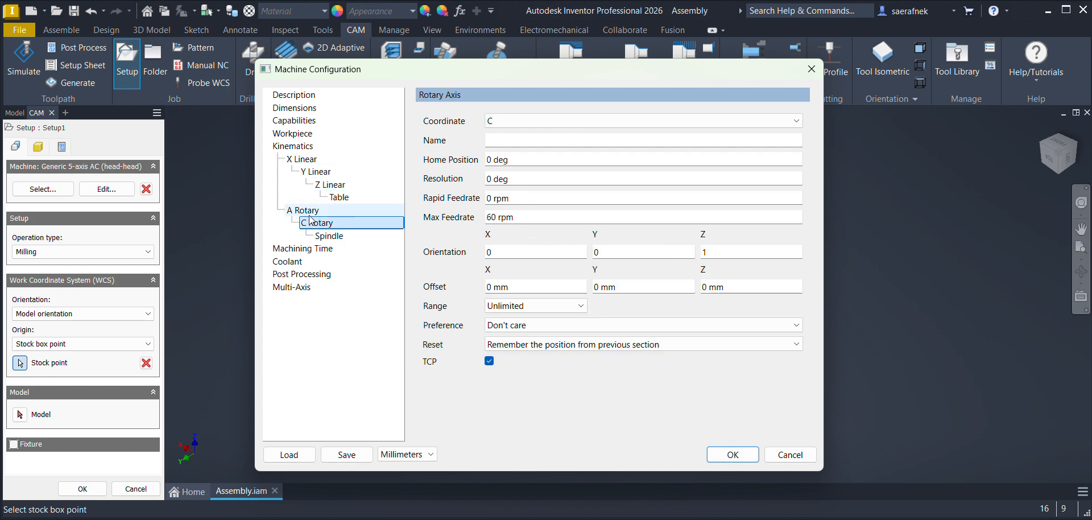
pyautogui.click(528, 307)
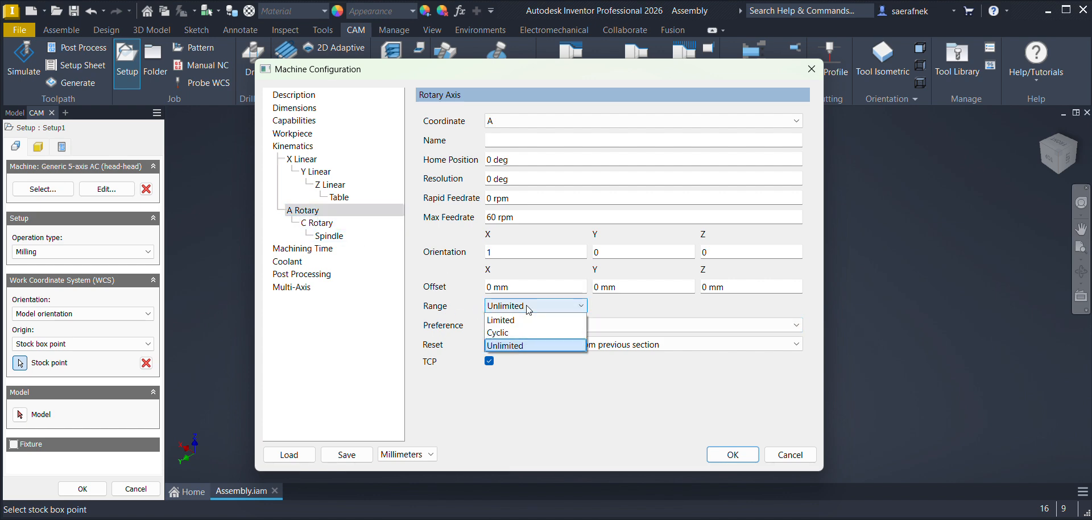
pyautogui.click(509, 320)
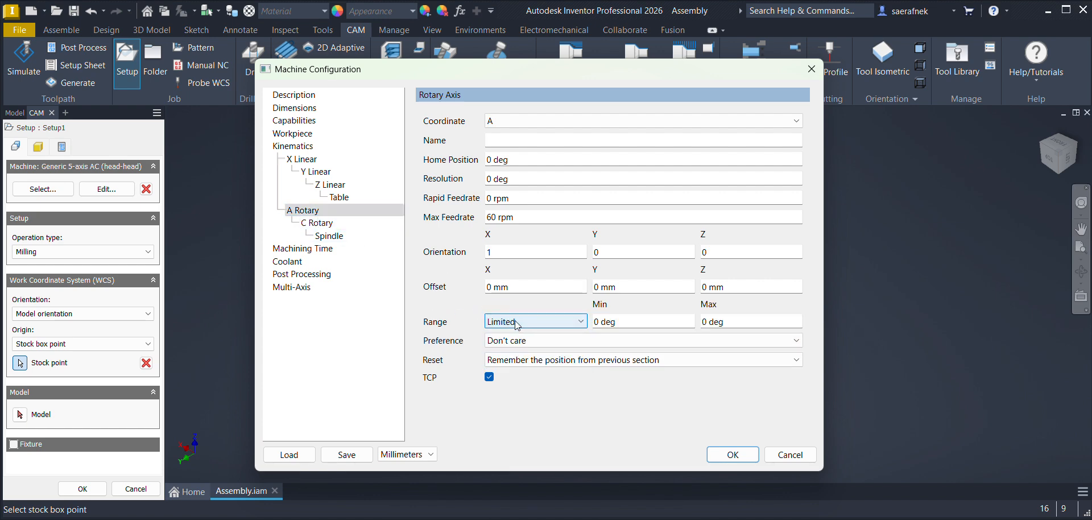
pyautogui.click(658, 323)
pyautogui.click(534, 321)
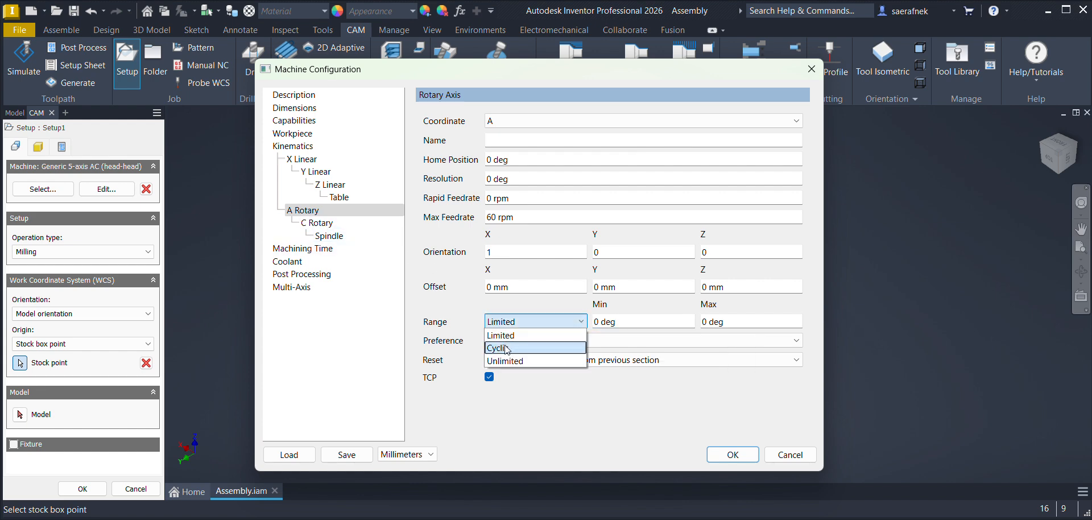
pyautogui.click(509, 363)
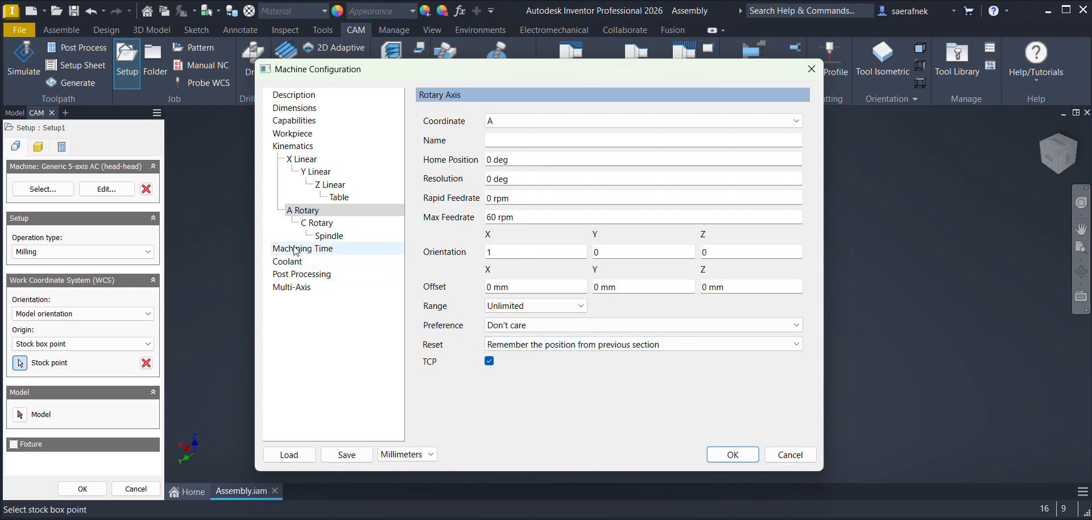
pyautogui.click(733, 455)
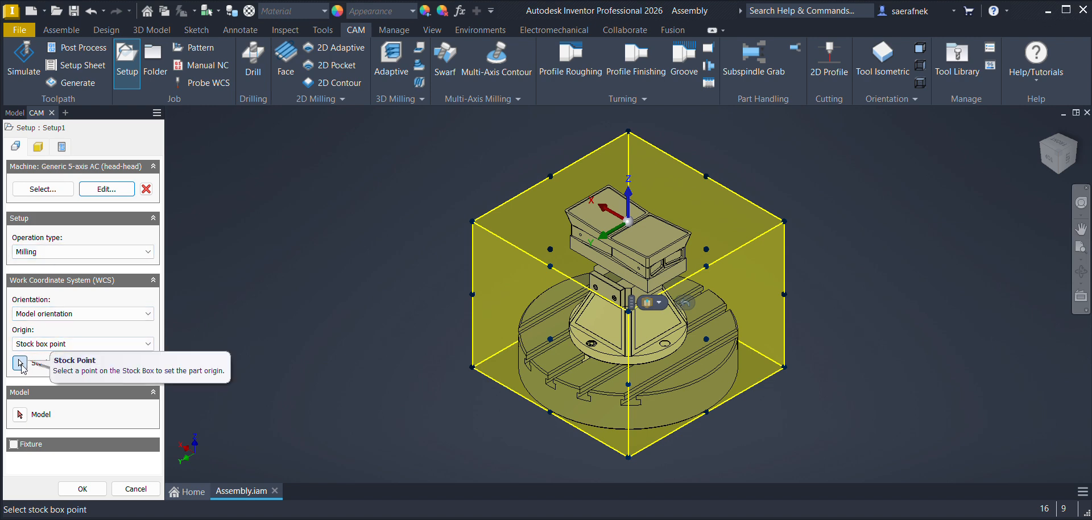
pyautogui.click(20, 411)
pyautogui.click(644, 254)
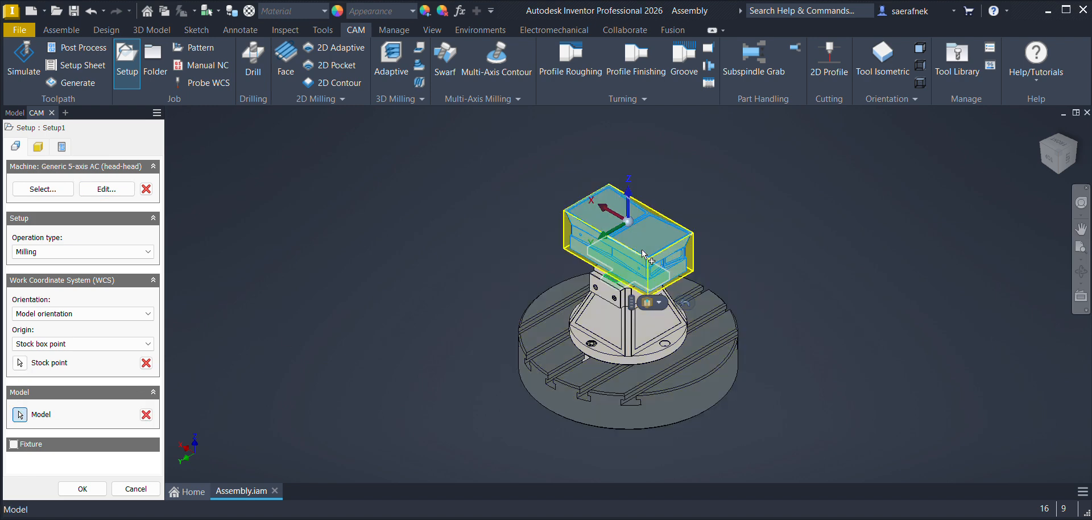
pyautogui.scroll(3, 609, 227)
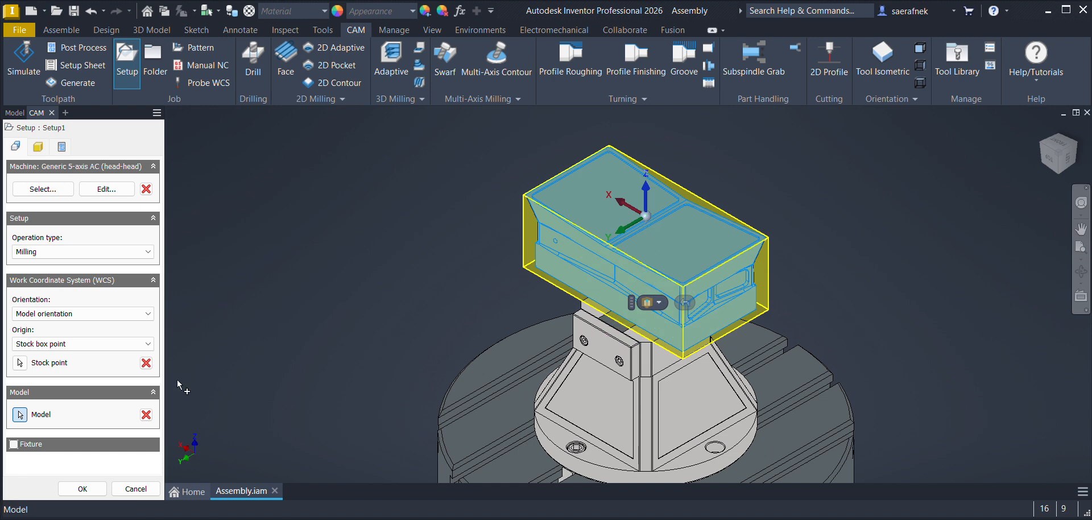
pyautogui.click(64, 315)
pyautogui.click(60, 353)
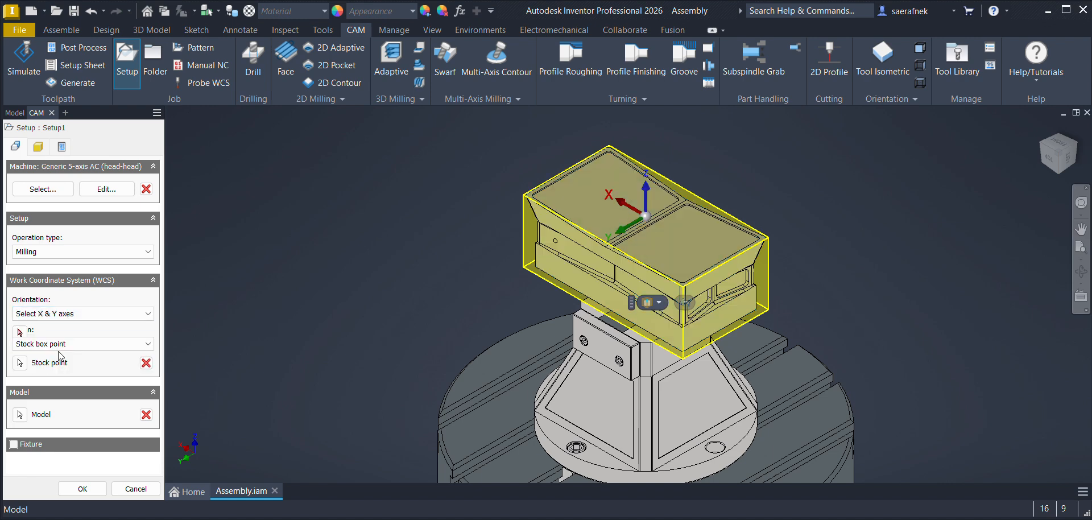
pyautogui.click(59, 313)
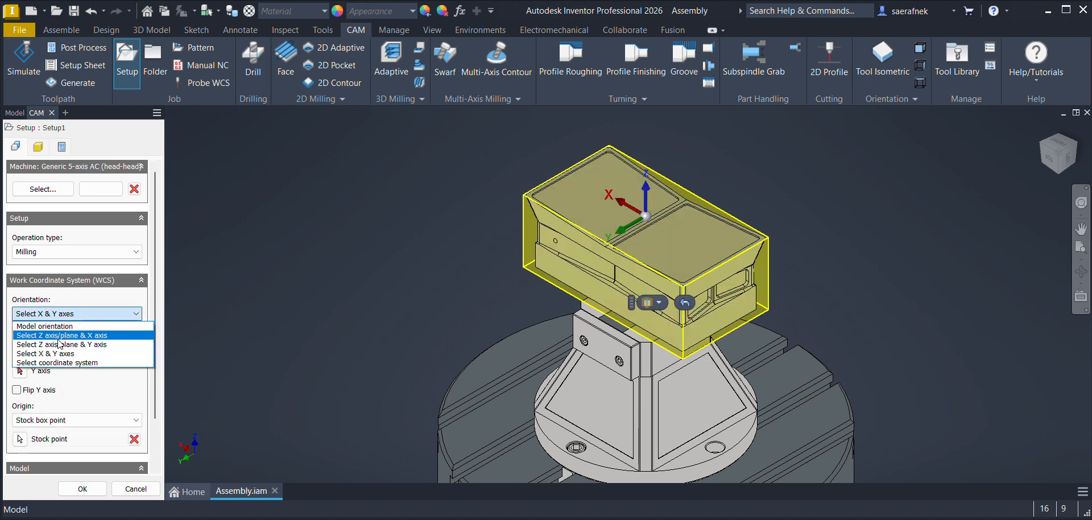
pyautogui.click(61, 327)
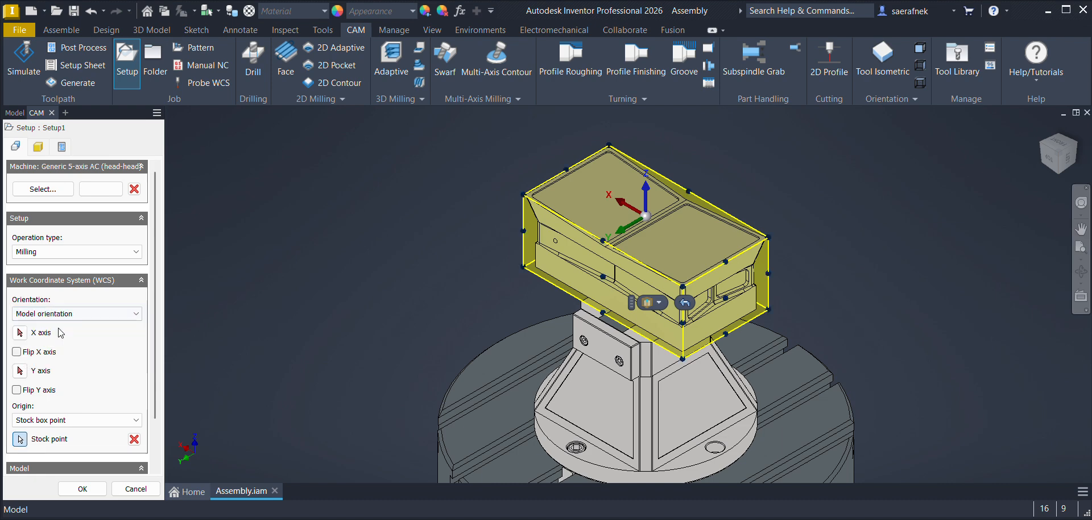
pyautogui.click(57, 344)
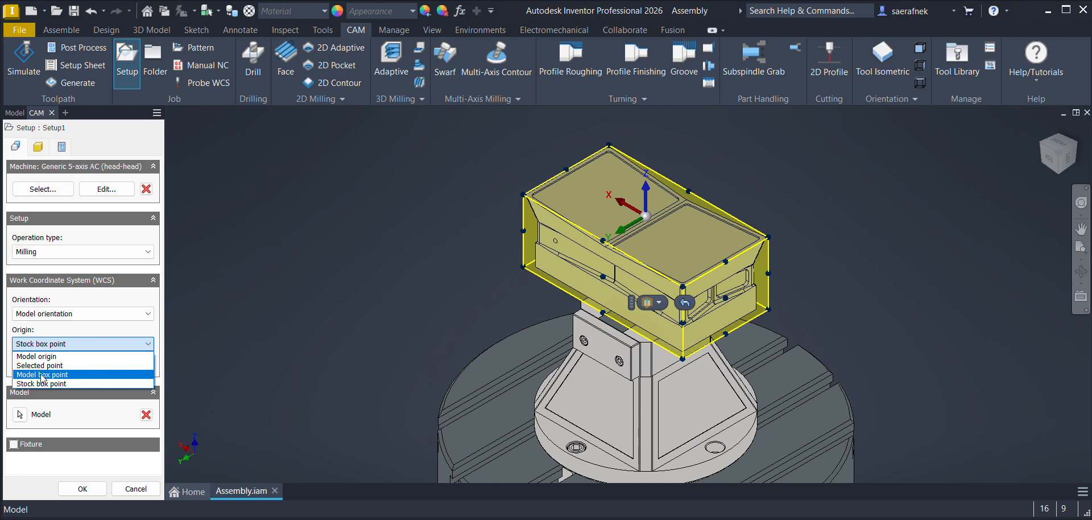
pyautogui.click(40, 374)
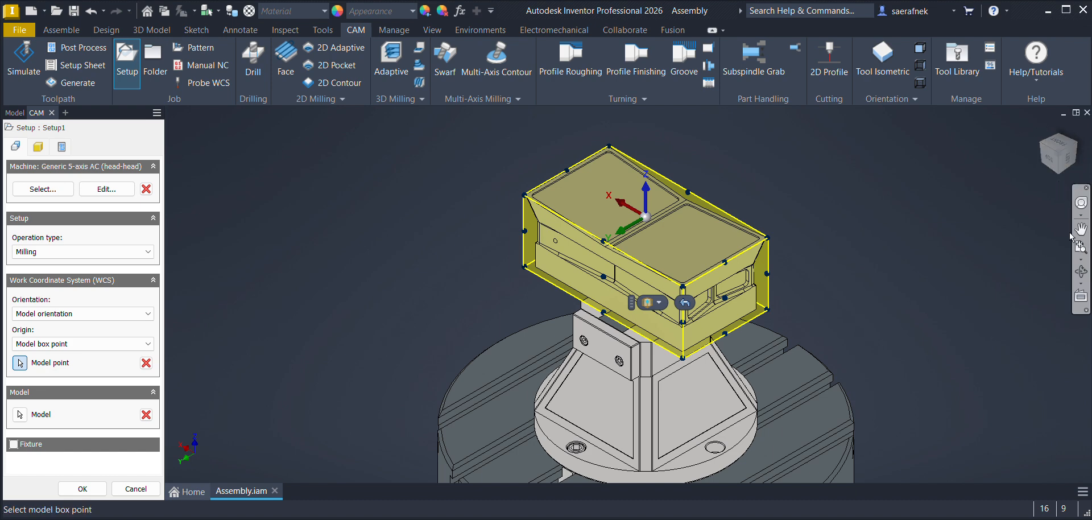
pyautogui.click(1080, 272)
pyautogui.moveTo(671, 340); pyautogui.dragTo(654, 242)
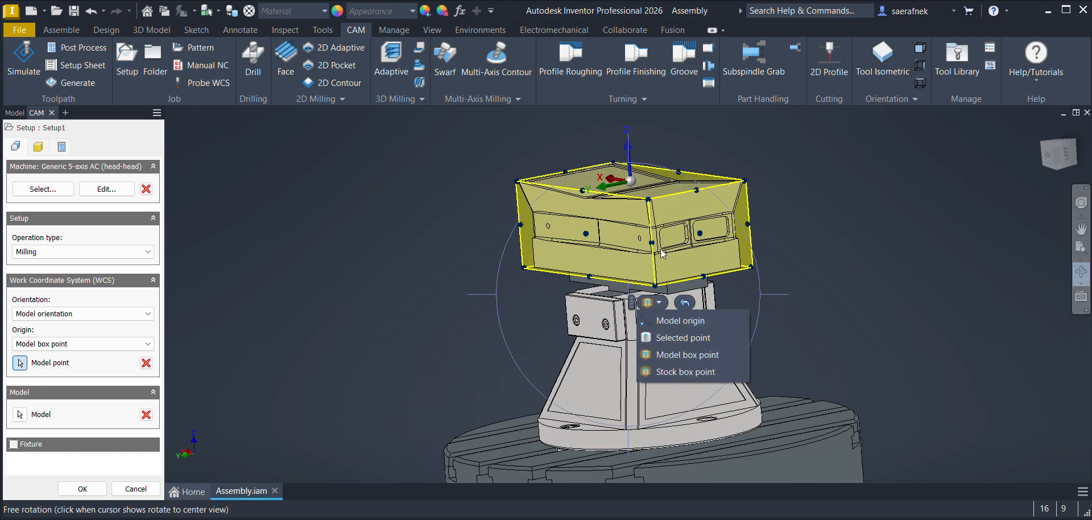
pyautogui.moveTo(654, 280); pyautogui.dragTo(657, 239)
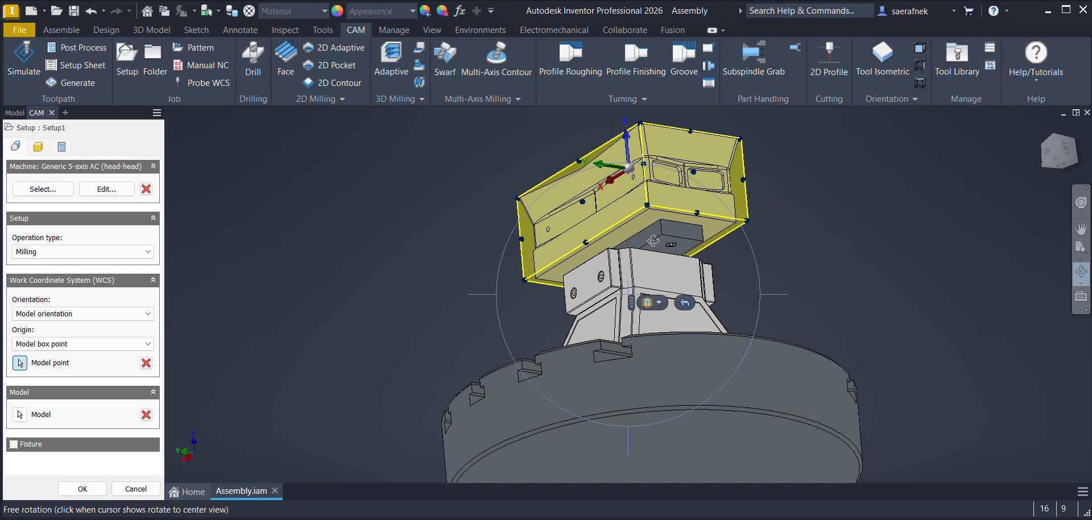
pyautogui.press('Escape')
pyautogui.press('Escape')
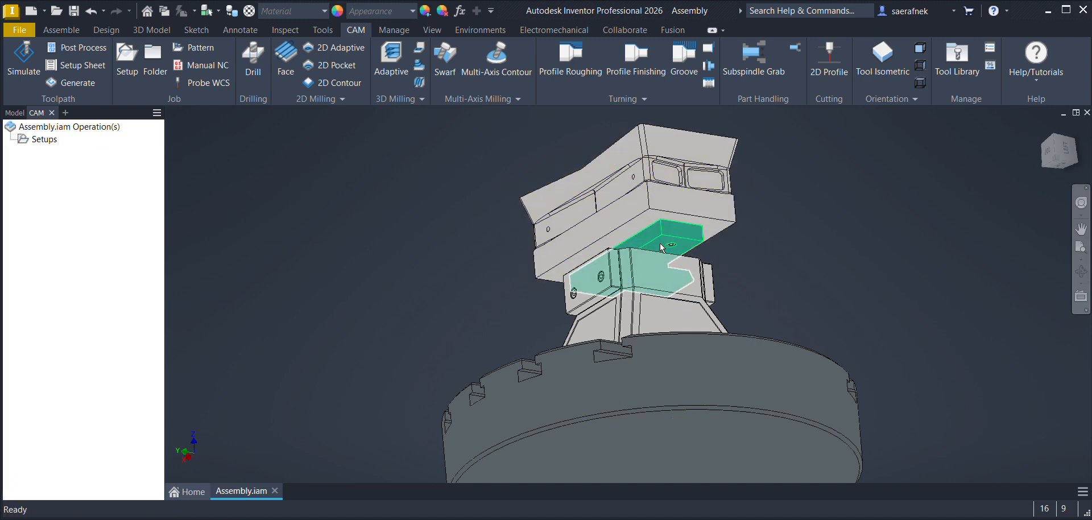
# Step: Hide the Part_Holder and 5_Axis_Holder components so the punch's underside is unobstructed
pyautogui.hotkey('alt', 'v')
pyautogui.click(647, 264)
pyautogui.hotkey('alt', 'v')
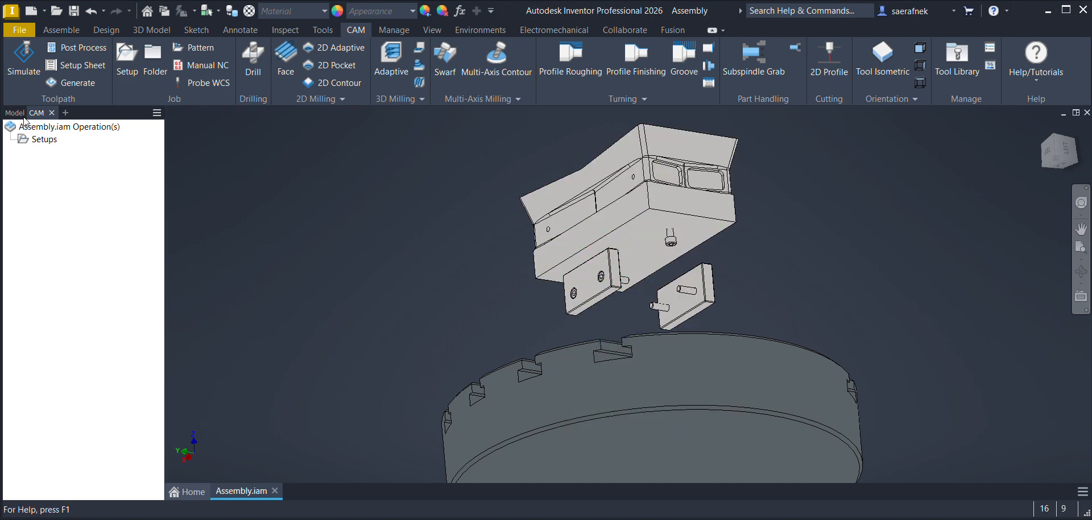
# Step: Create a new milling setup and select the punch as its model
pyautogui.click(1052, 137)
pyautogui.click(128, 66)
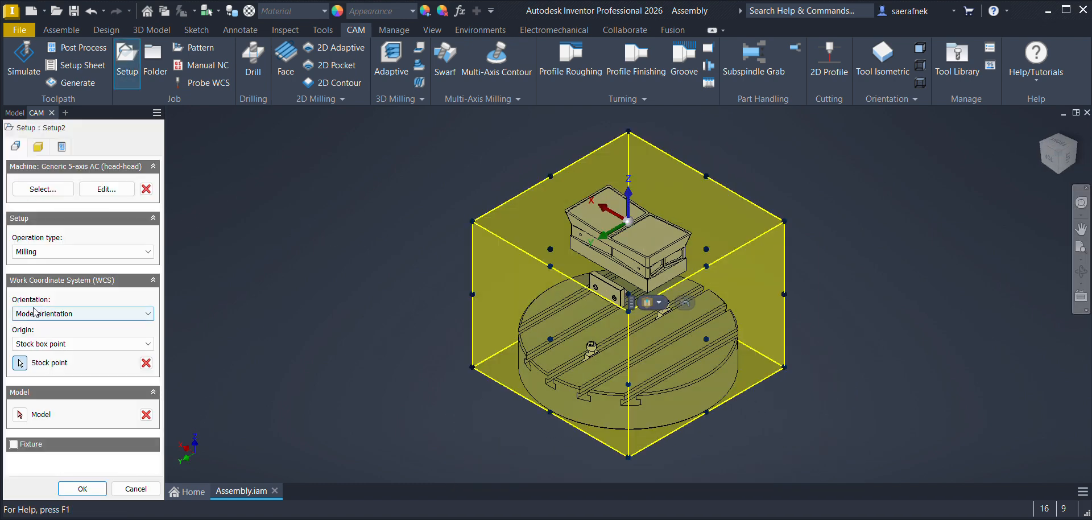
pyautogui.click(20, 414)
pyautogui.click(652, 239)
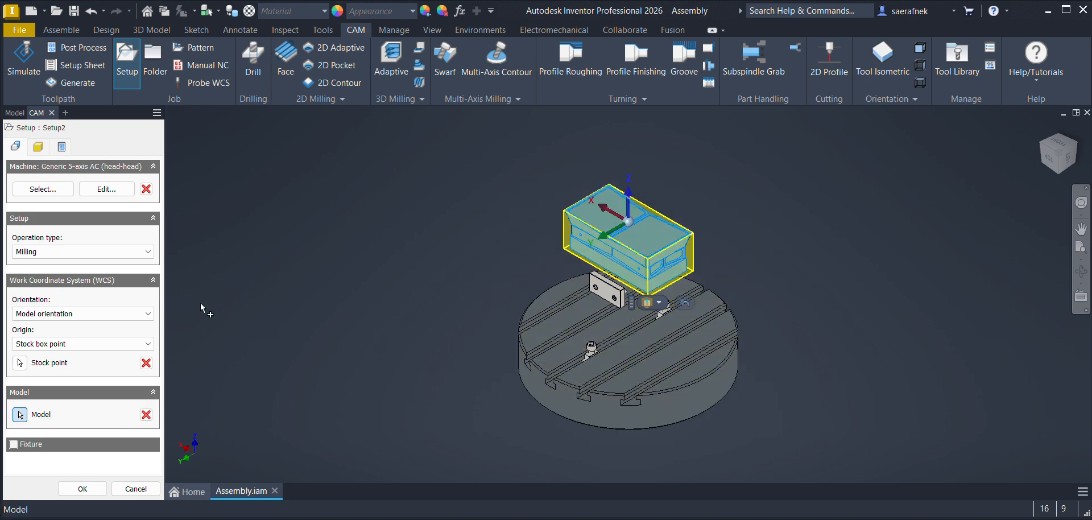
# Step: Set the WCS origin to a model box point at the centre of the punch's bottom face
pyautogui.click(50, 344)
pyautogui.click(49, 375)
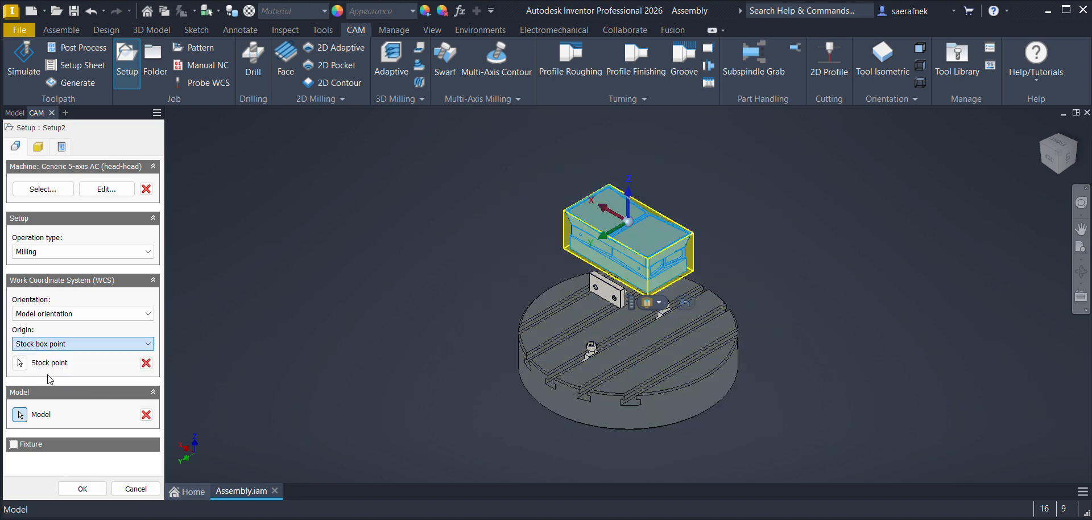
pyautogui.click(1055, 183)
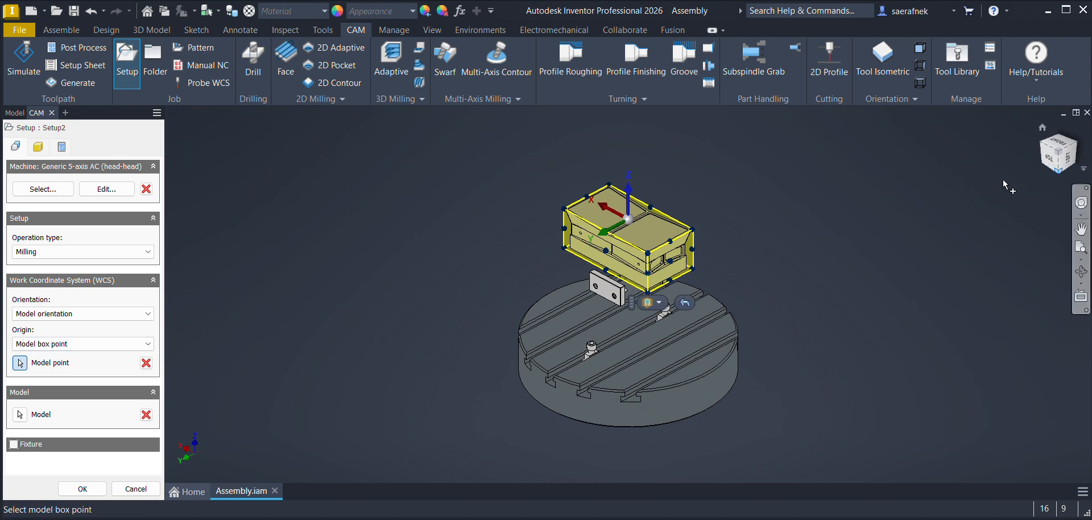
pyautogui.scroll(-5, 632, 264)
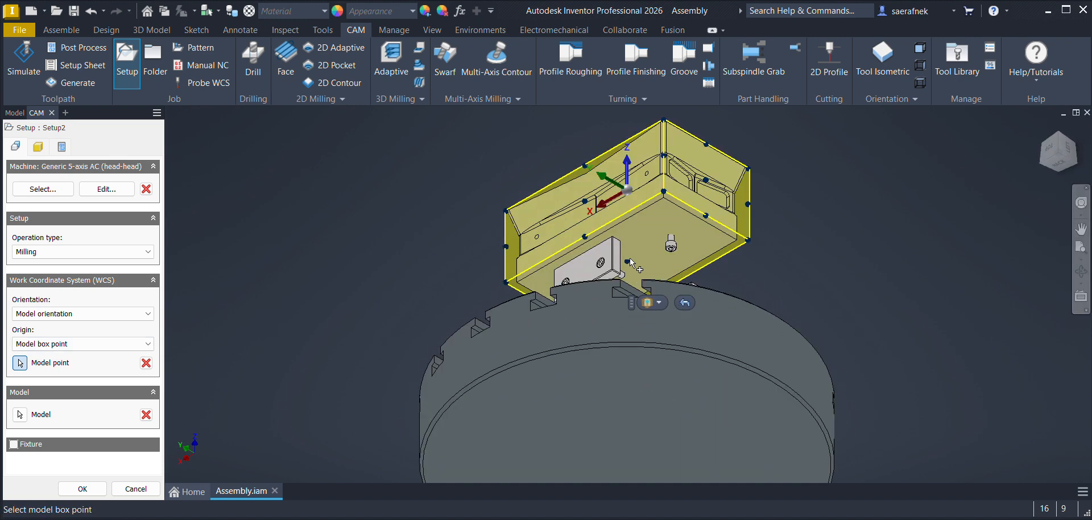
pyautogui.click(624, 264)
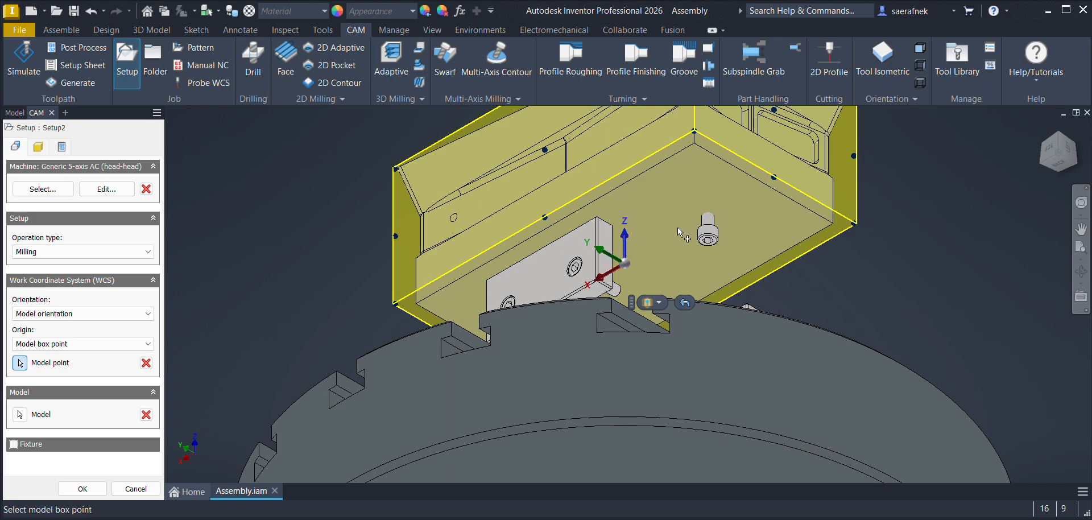
pyautogui.click(1055, 137)
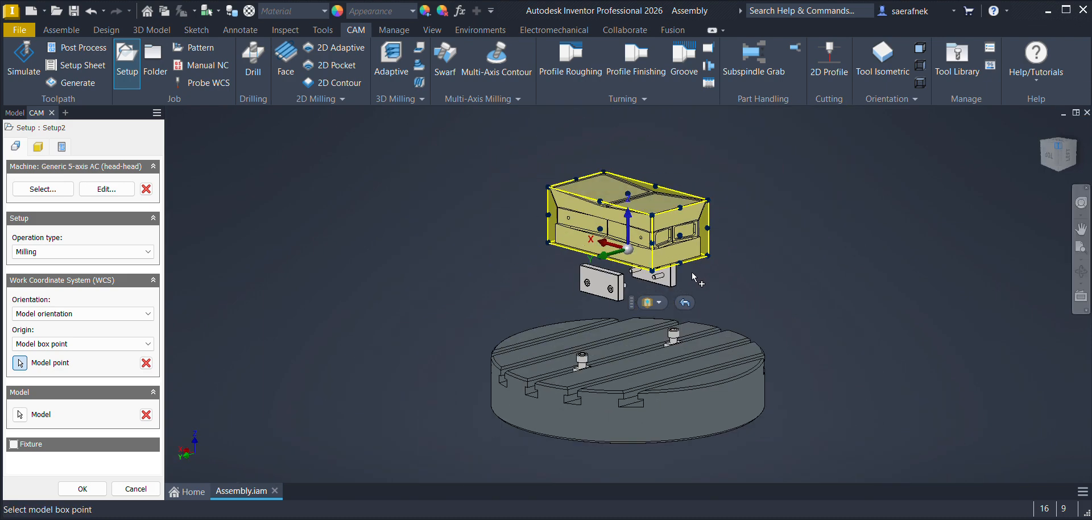
pyautogui.scroll(-2, 627, 262)
pyautogui.scroll(-1, 628, 263)
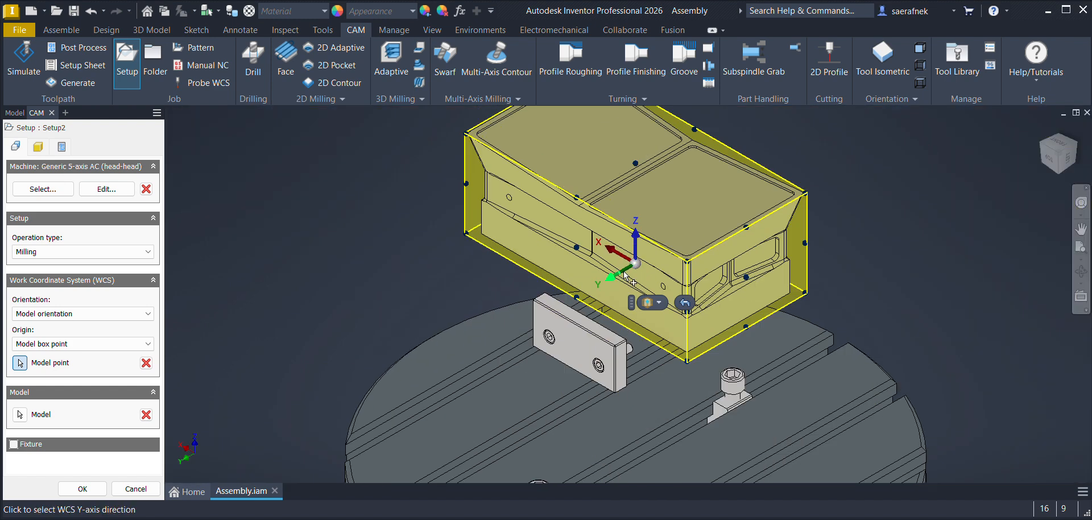
pyautogui.scroll(3, 629, 265)
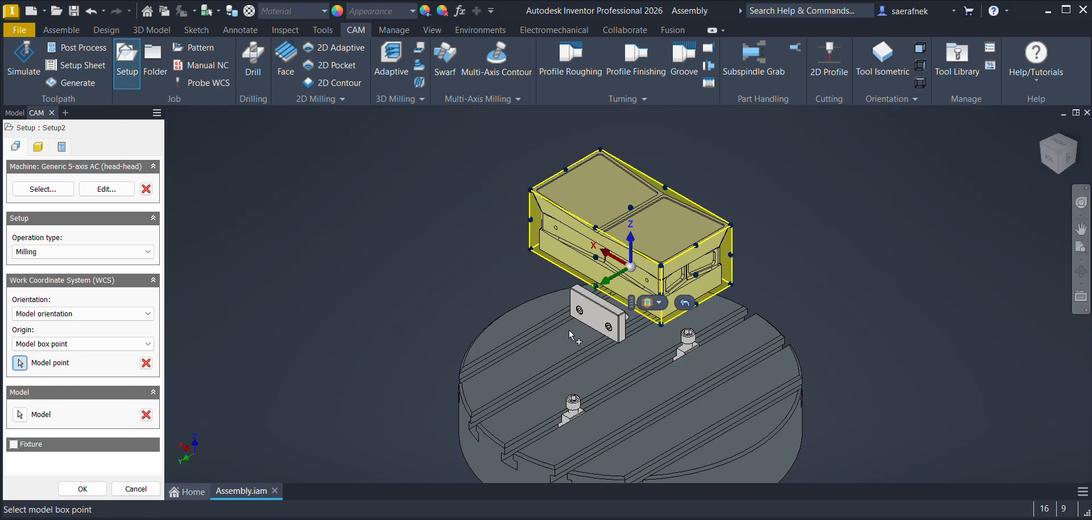
# Step: Set the stock's side offset and top offset to 2 mm each and finish the setup
pyautogui.click(40, 149)
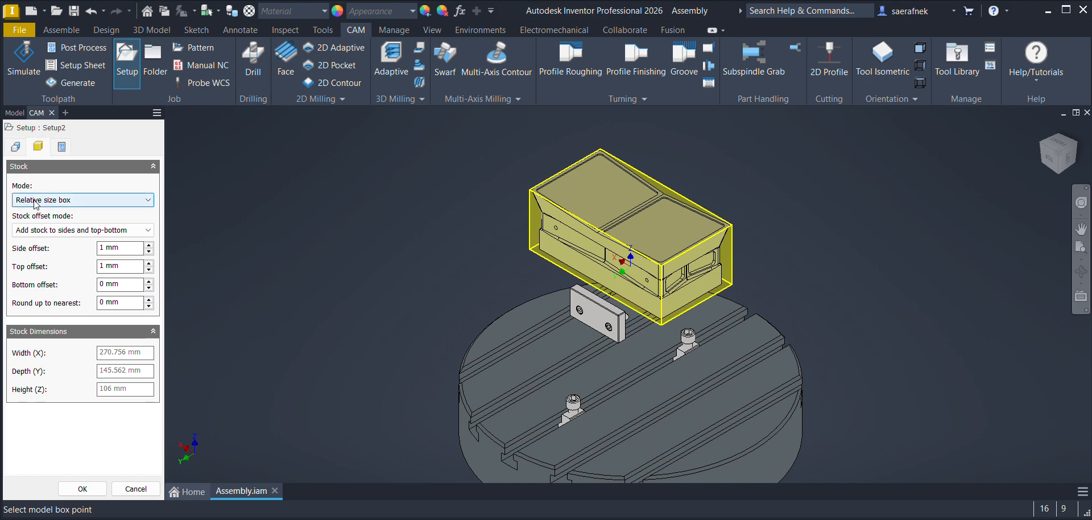
pyautogui.press('Tab')
pyautogui.press('Tab')
pyautogui.write('2')
pyautogui.press('Tab')
pyautogui.write('2')
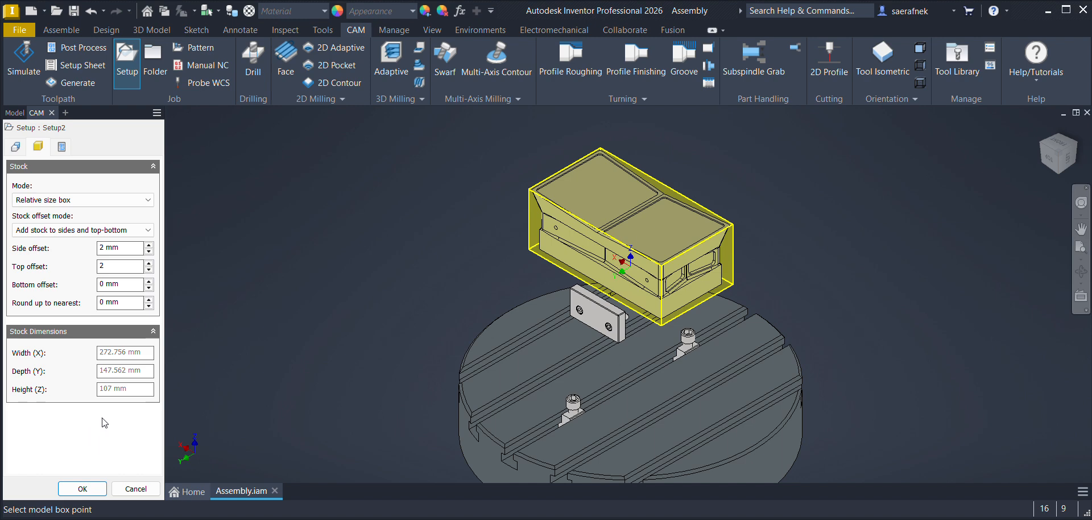
pyautogui.click(83, 490)
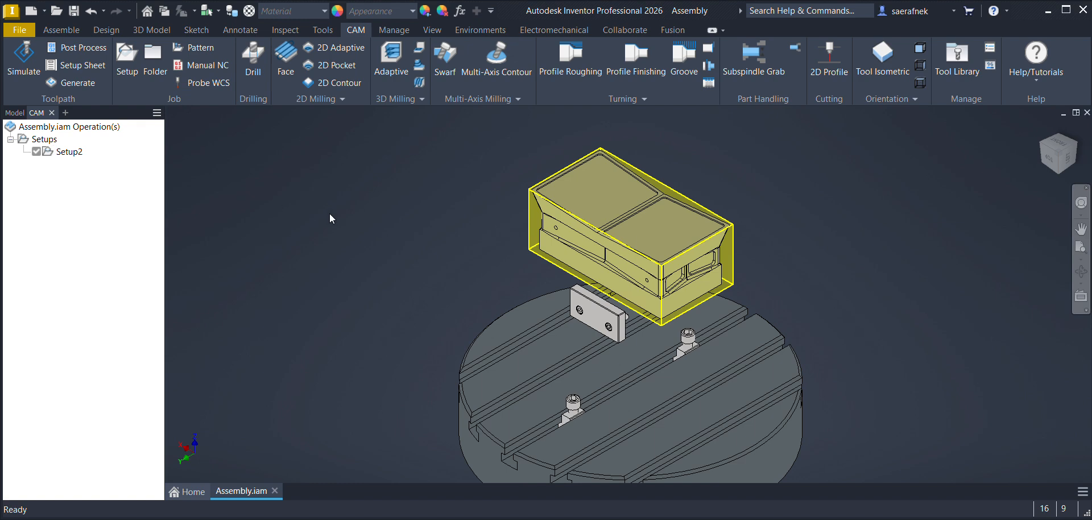
# Step: Make the 5_Axis_Holder and Part_Holder components visible again
pyautogui.click(15, 113)
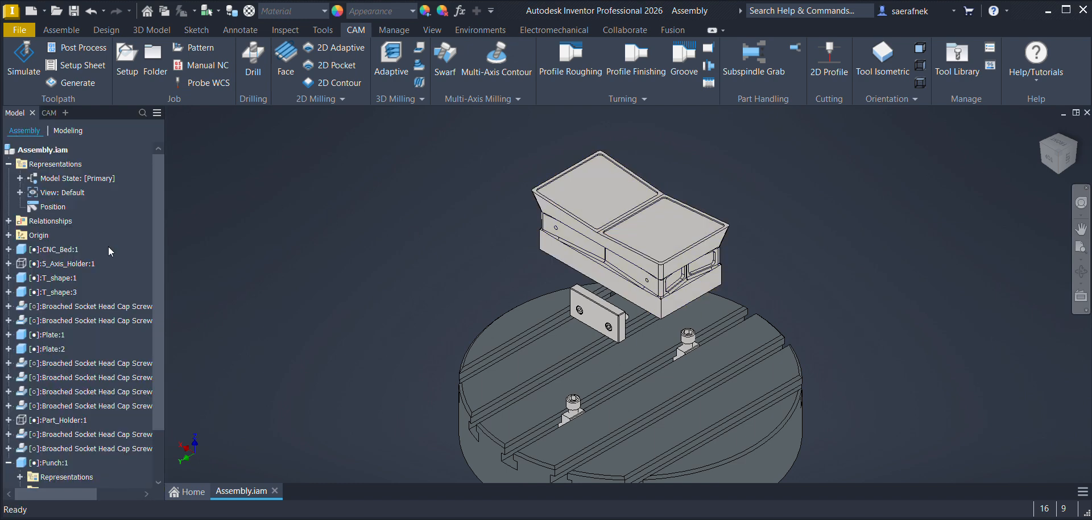
pyautogui.click(51, 265)
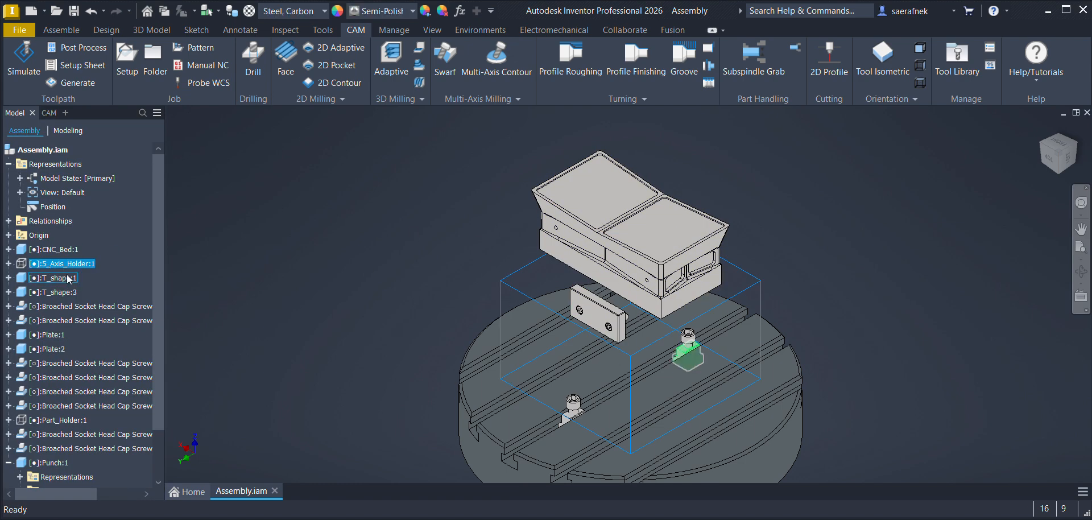
pyautogui.hotkey('alt', 'v')
pyautogui.scroll(-2, 80, 346)
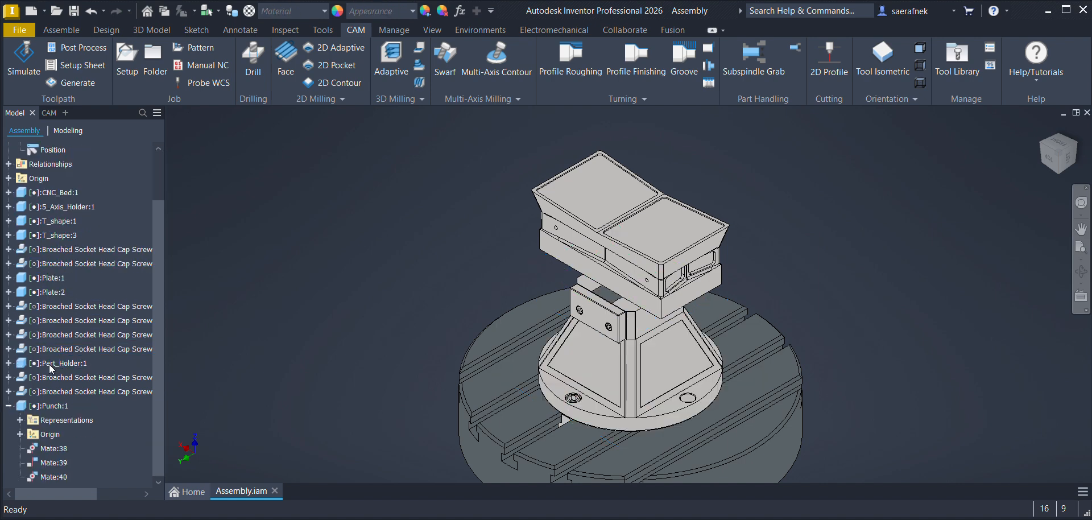
pyautogui.rightClick(49, 363)
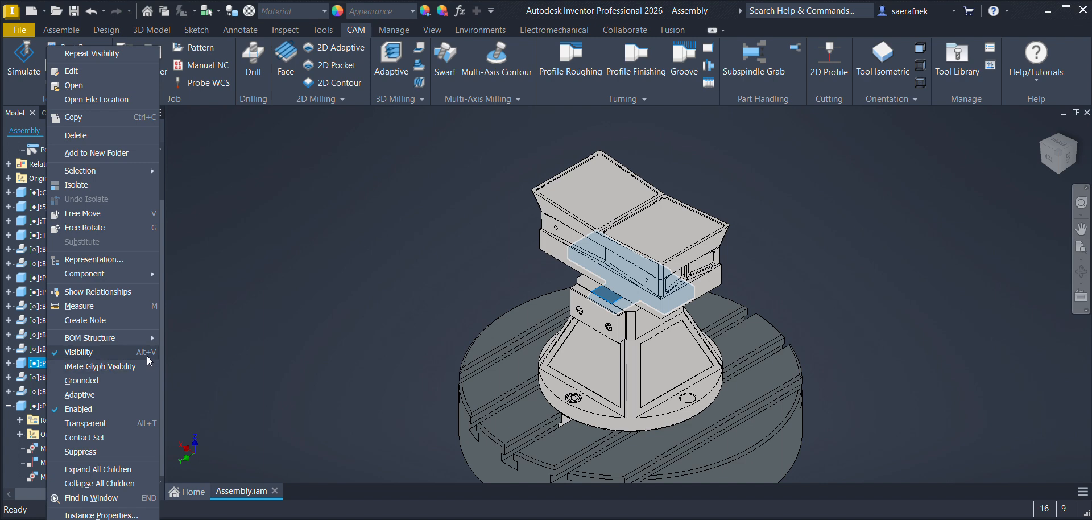
pyautogui.click(233, 355)
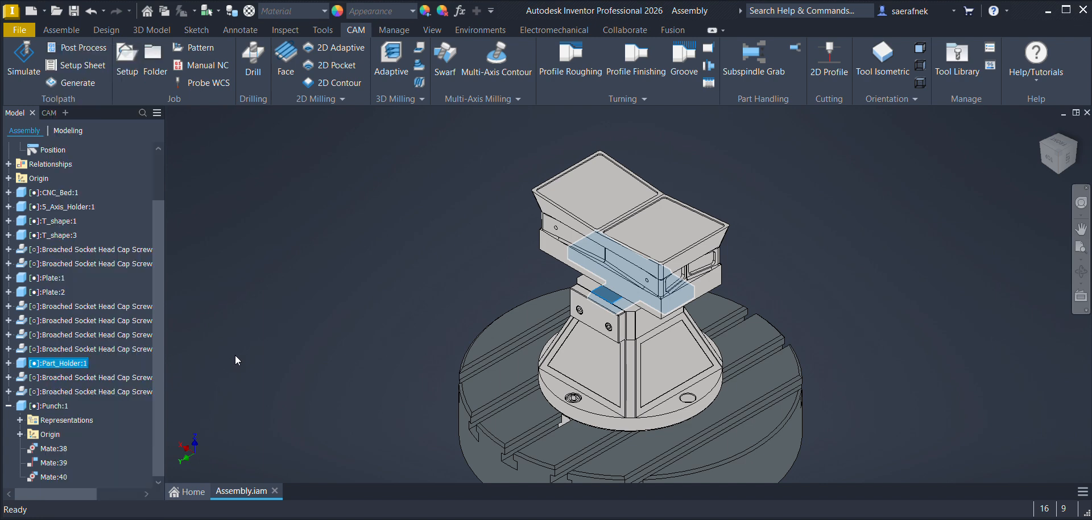
# Step: Start a 3D Pocket milling operation in the punch's setup
pyautogui.click(493, 287)
pyautogui.scroll(2, 34, 152)
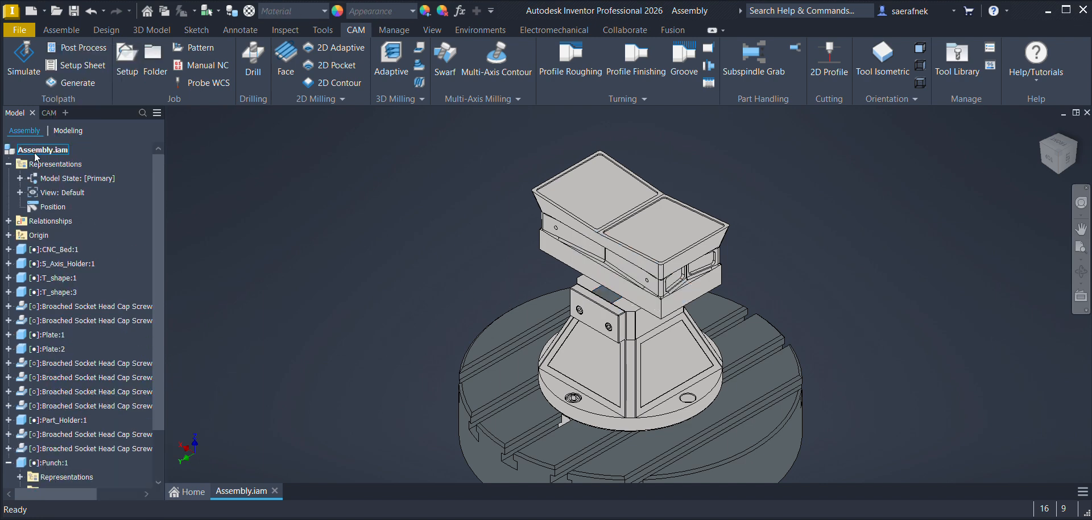
pyautogui.click(48, 112)
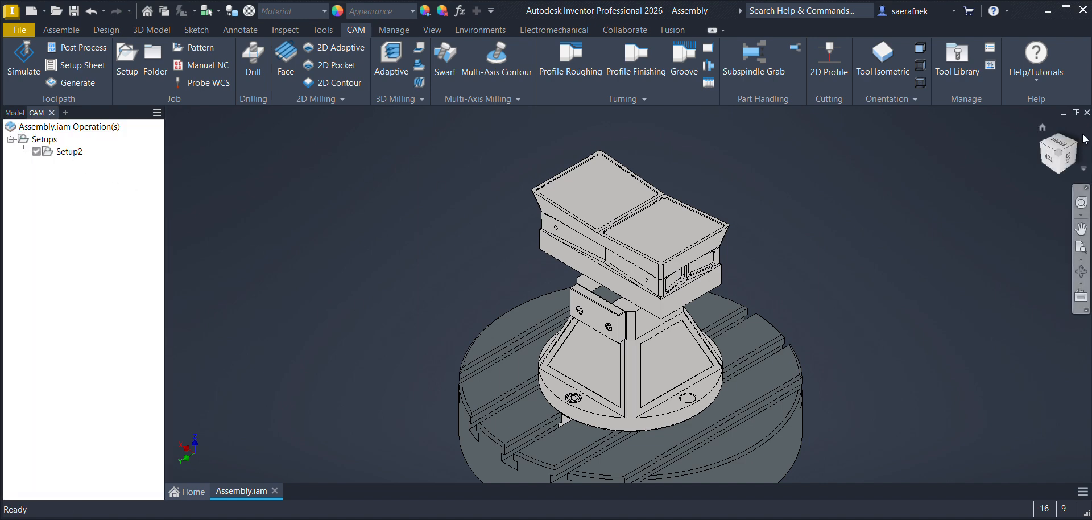
pyautogui.click(1059, 153)
pyautogui.scroll(3, 593, 278)
pyautogui.moveTo(592, 278); pyautogui.dragTo(512, 294, button='middle')
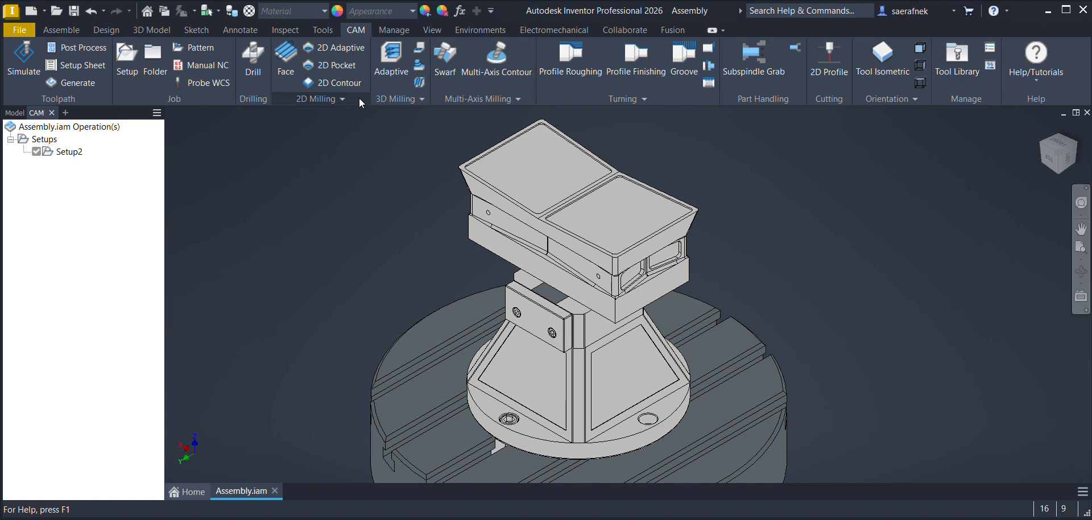
pyautogui.click(402, 98)
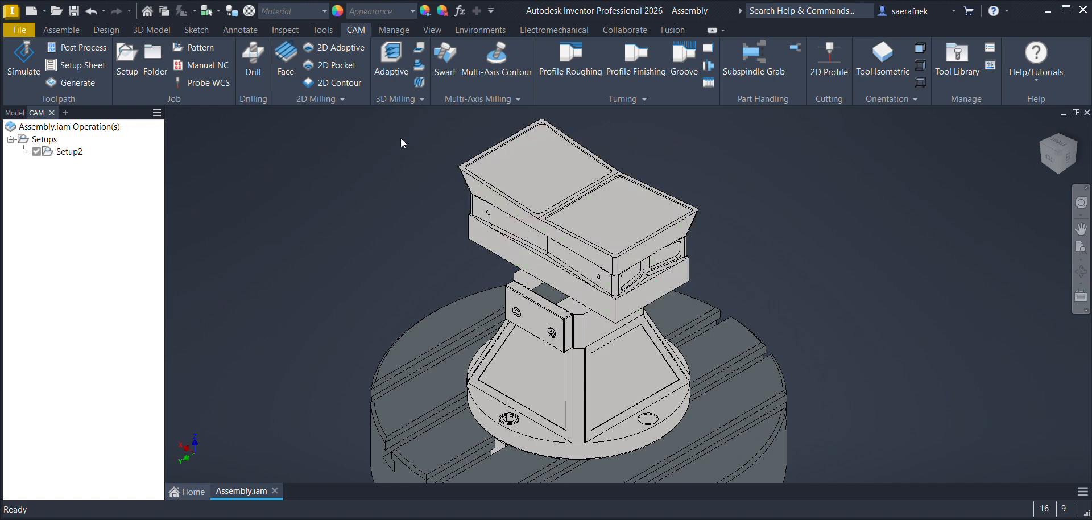
pyautogui.click(421, 99)
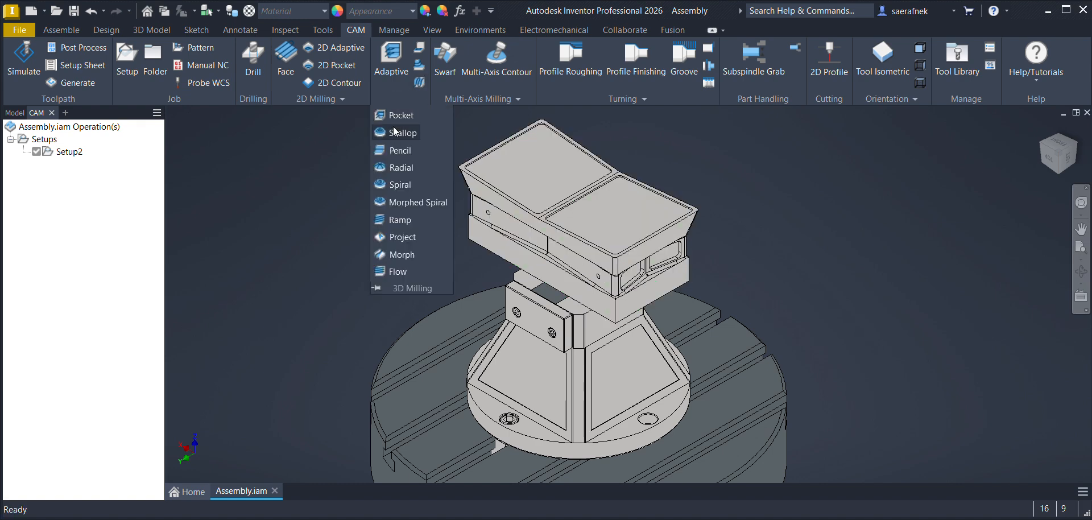
pyautogui.click(399, 116)
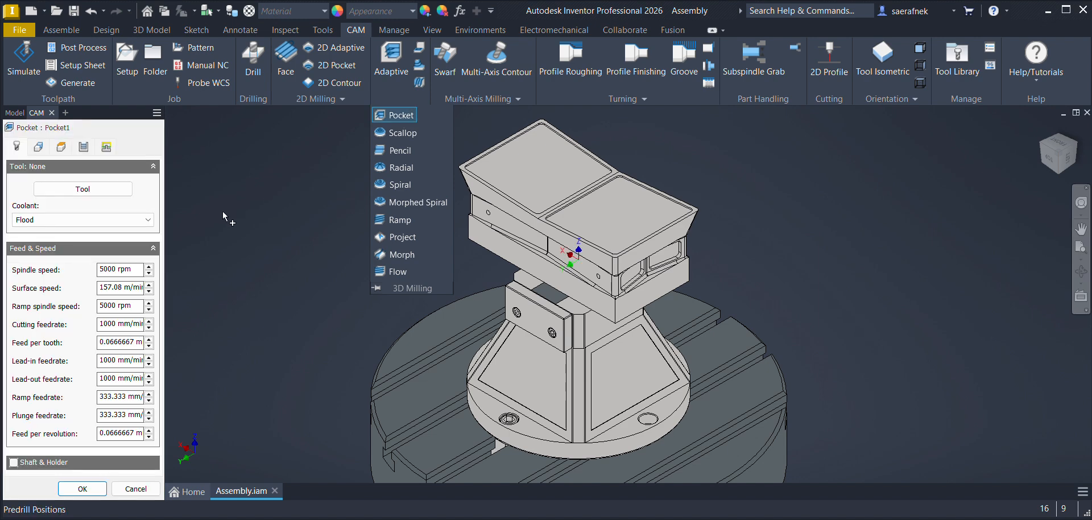
# Step: Filter the bull-nose mills by 20mm and select the Ø20R1mm bullnose end mill as the pocket tool
pyautogui.click(82, 189)
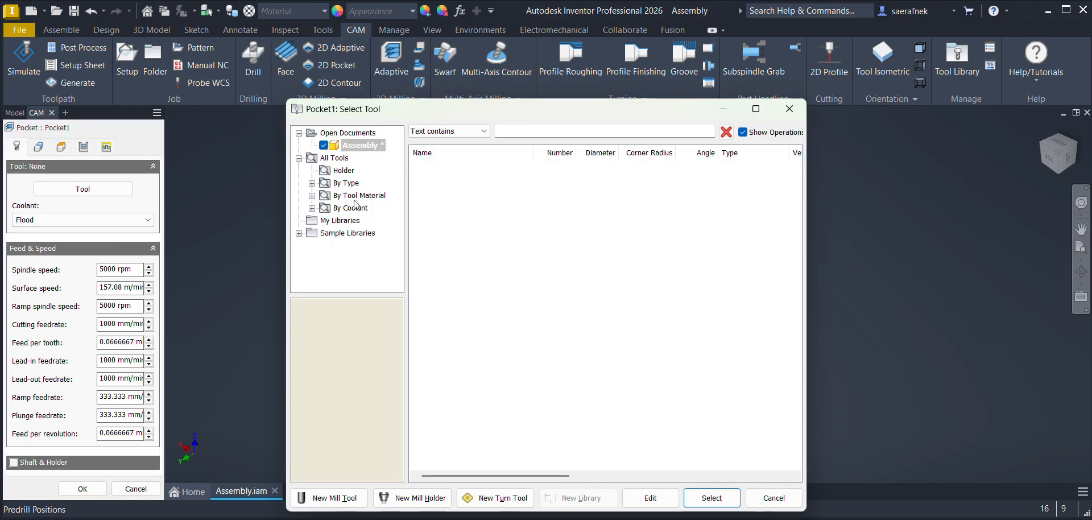
pyautogui.click(312, 183)
pyautogui.click(533, 131)
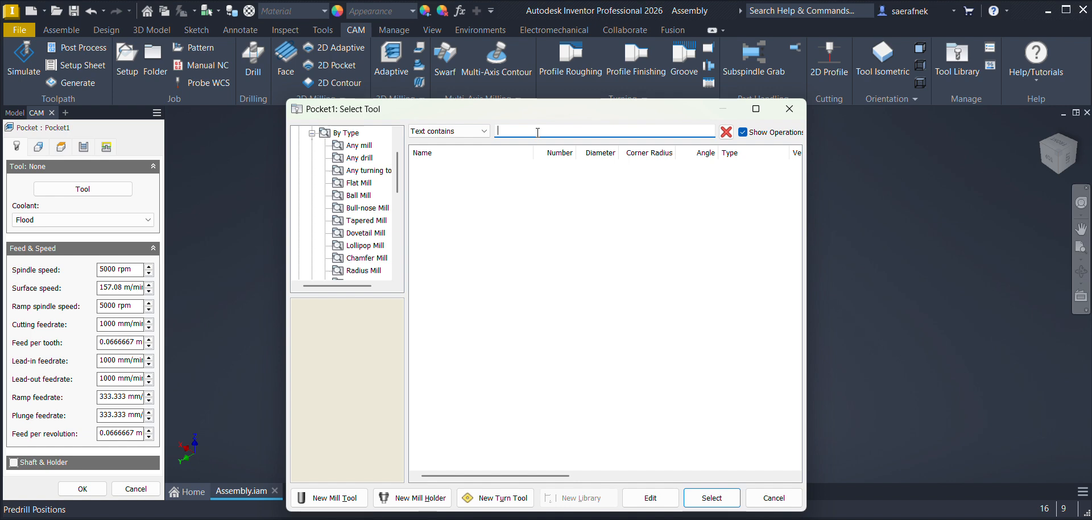
pyautogui.click(366, 208)
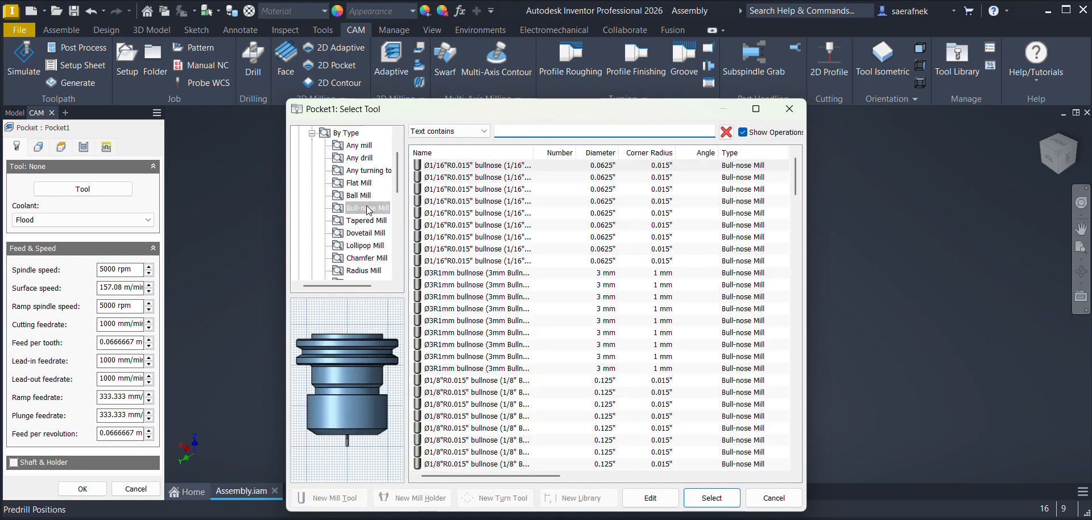
pyautogui.click(523, 131)
pyautogui.write('20mm')
pyautogui.click(479, 166)
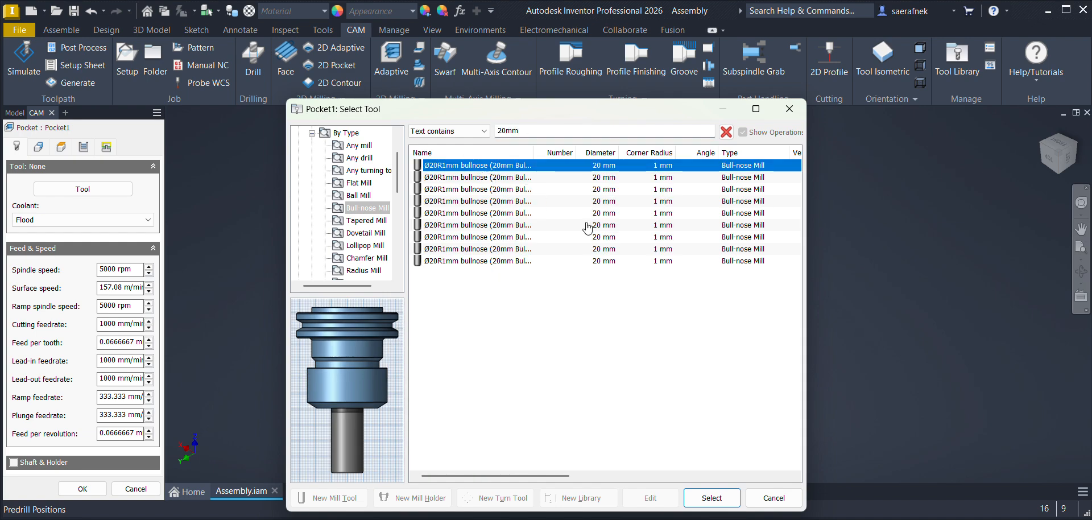
pyautogui.click(702, 498)
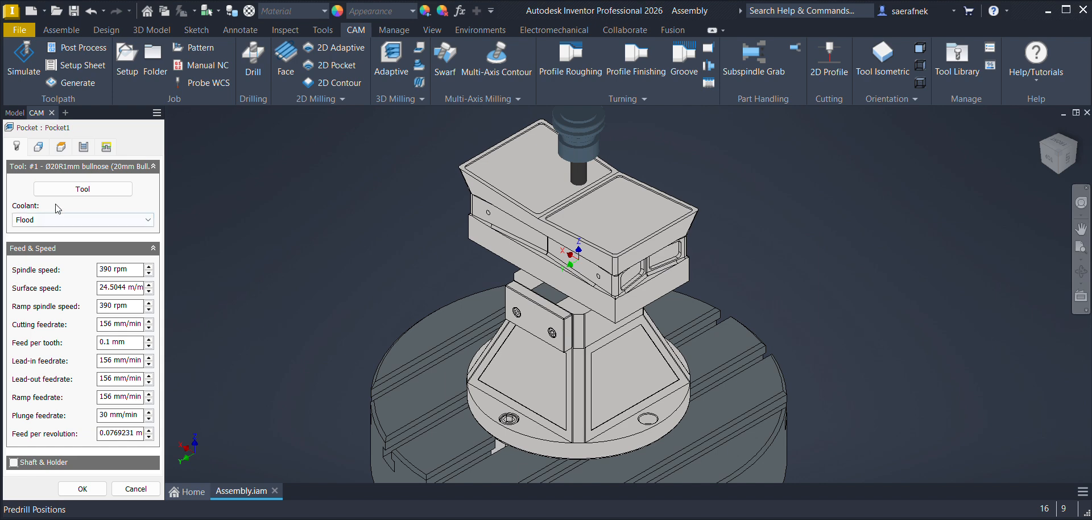
# Step: Edit the bullnose cutter, setting its corner radius to 5 mm and overall length to 120 mm
pyautogui.click(67, 196)
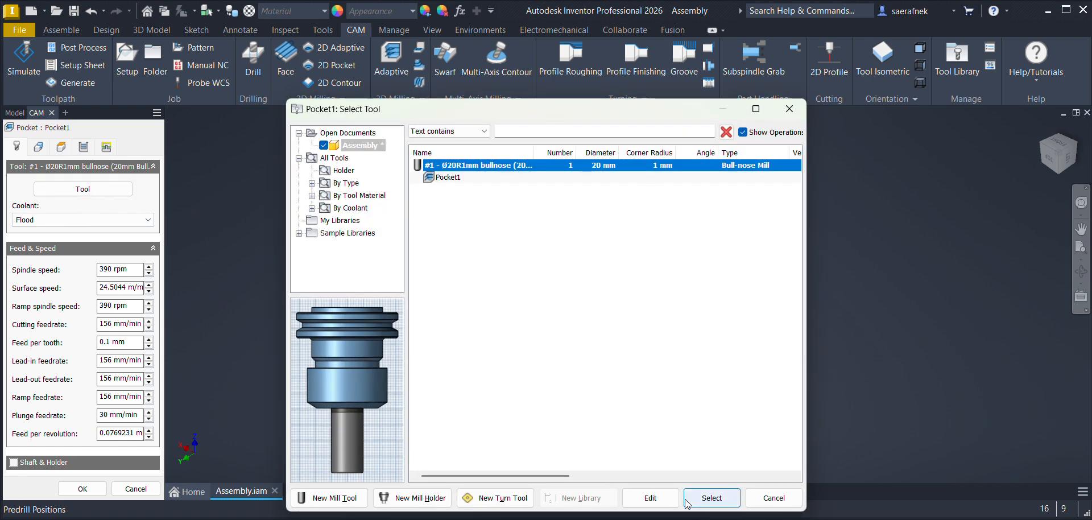
pyautogui.click(650, 498)
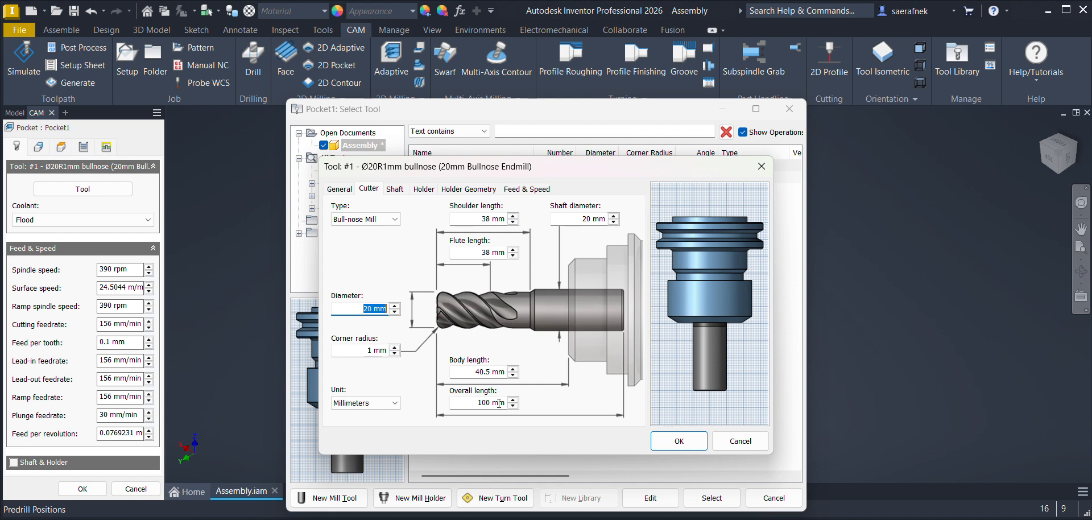
pyautogui.doubleClick(371, 349)
pyautogui.write('5')
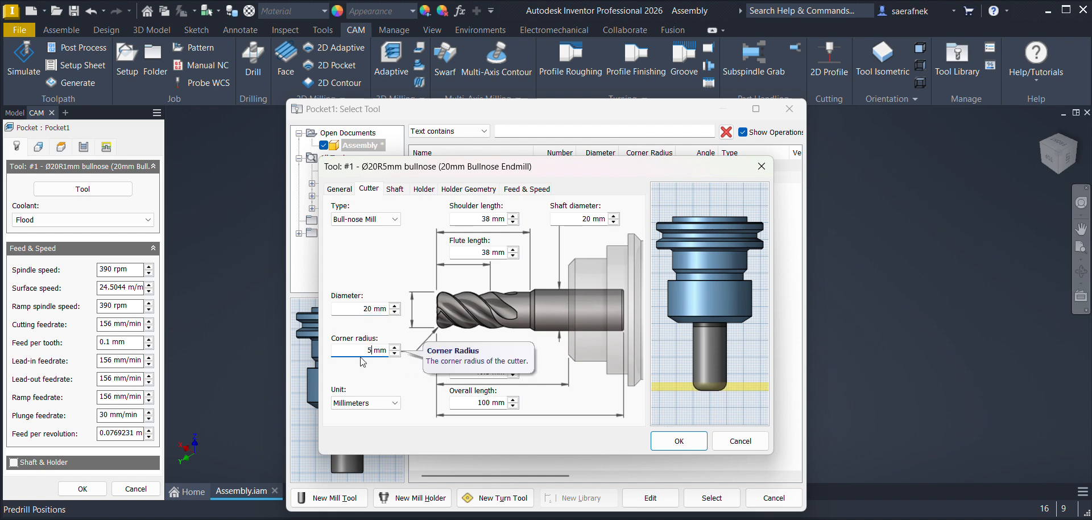
pyautogui.doubleClick(488, 402)
pyautogui.write('1')
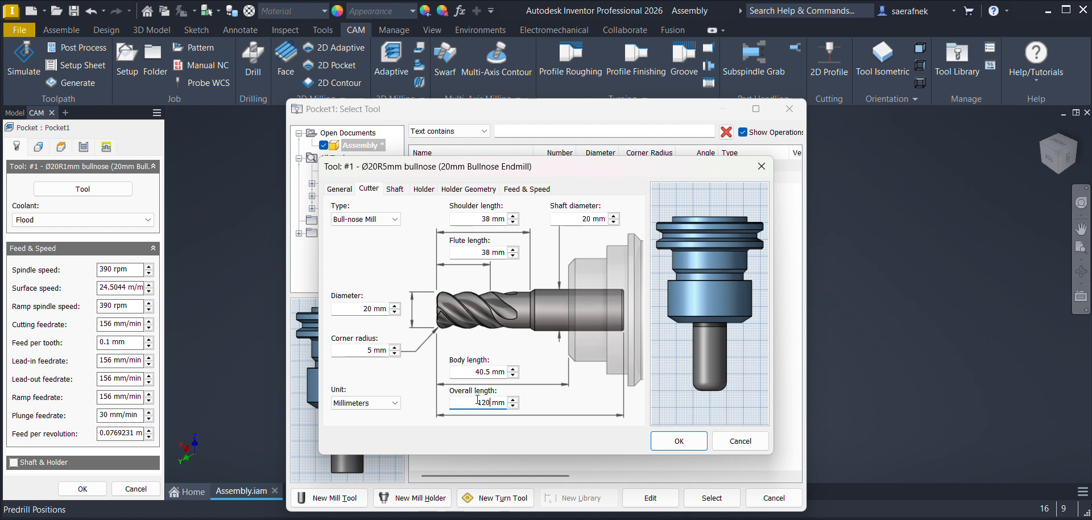
# Step: Set the cutter's body length to 80 mm, flute length to 5 mm and shaft diameter to 18 mm, and apply the edited tool
pyautogui.doubleClick(492, 372)
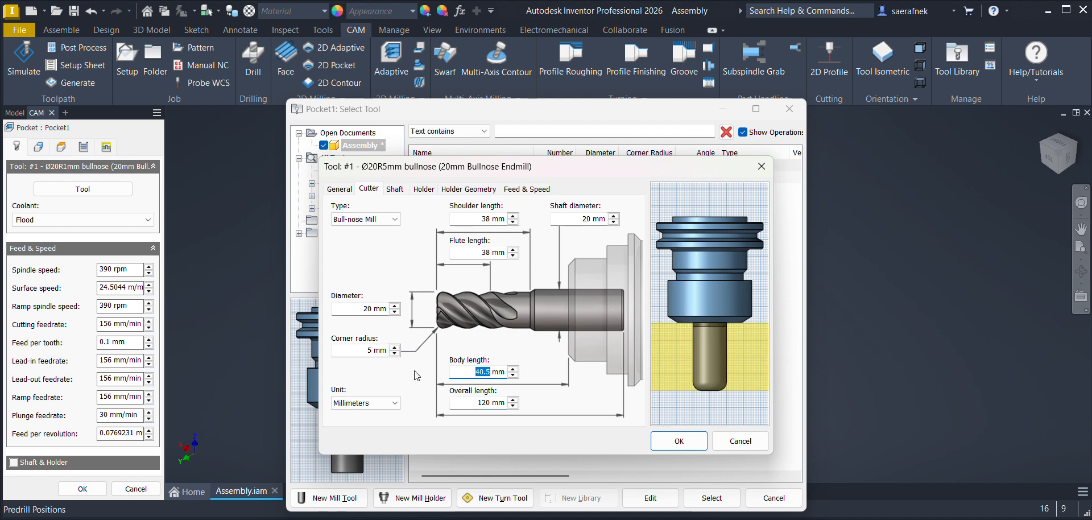
pyautogui.write('80')
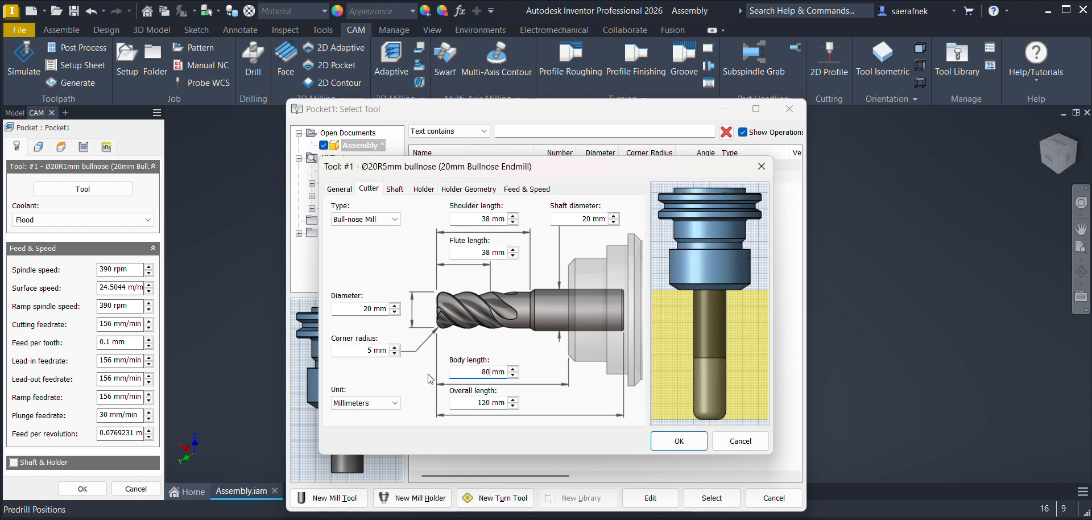
pyautogui.doubleClick(492, 253)
pyautogui.write('5')
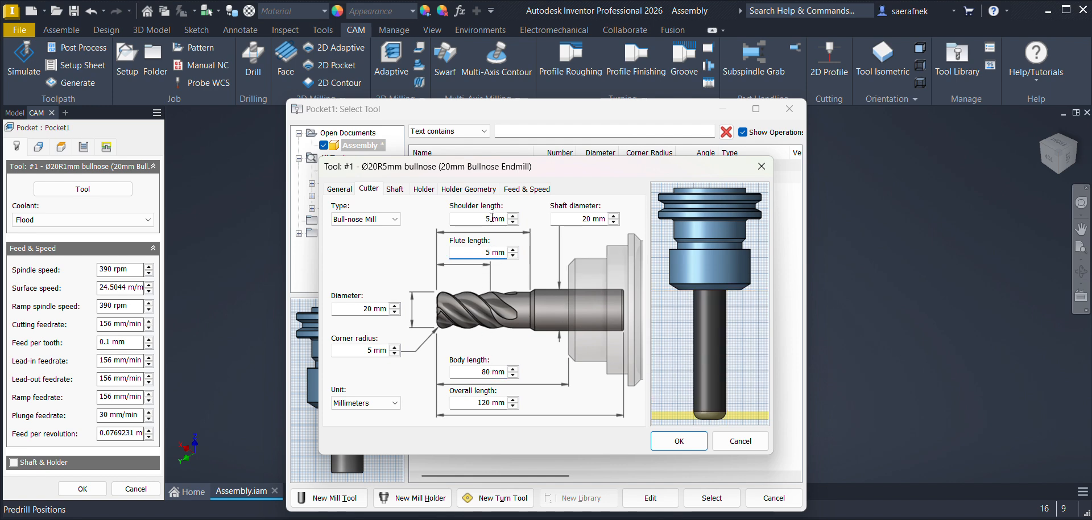
pyautogui.click(583, 219)
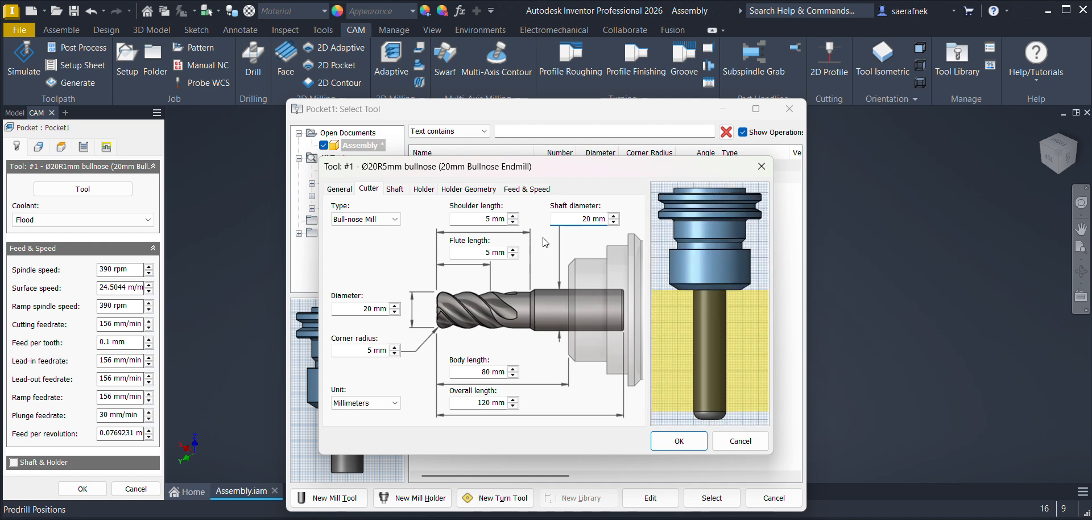
pyautogui.moveTo(593, 220); pyautogui.dragTo(574, 221)
pyautogui.write('18')
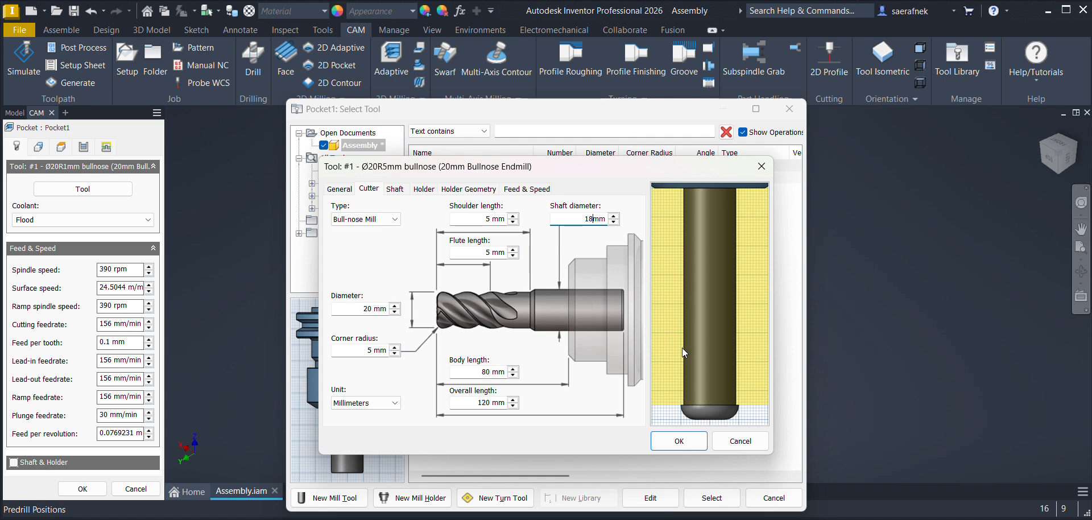
pyautogui.click(684, 445)
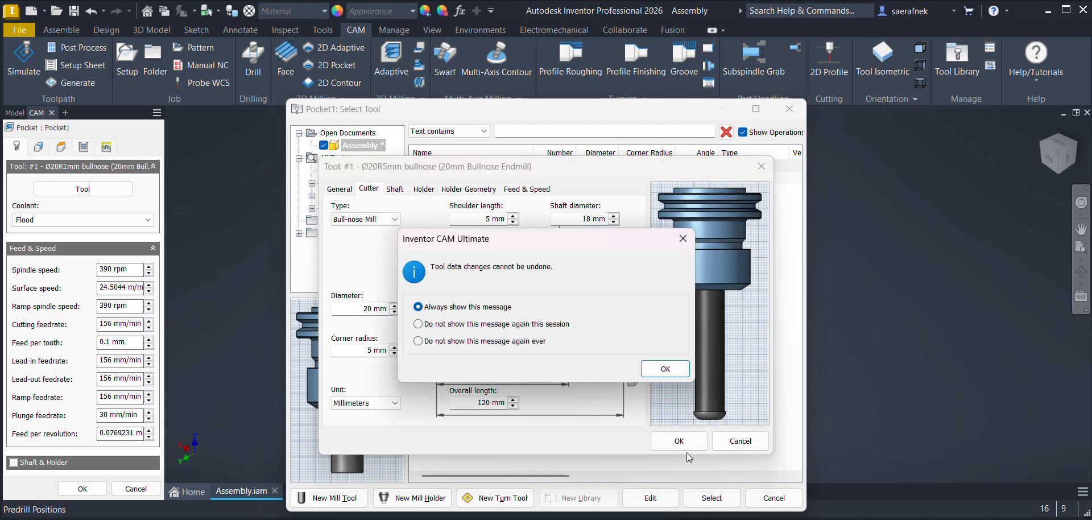
pyautogui.click(664, 369)
pyautogui.click(699, 498)
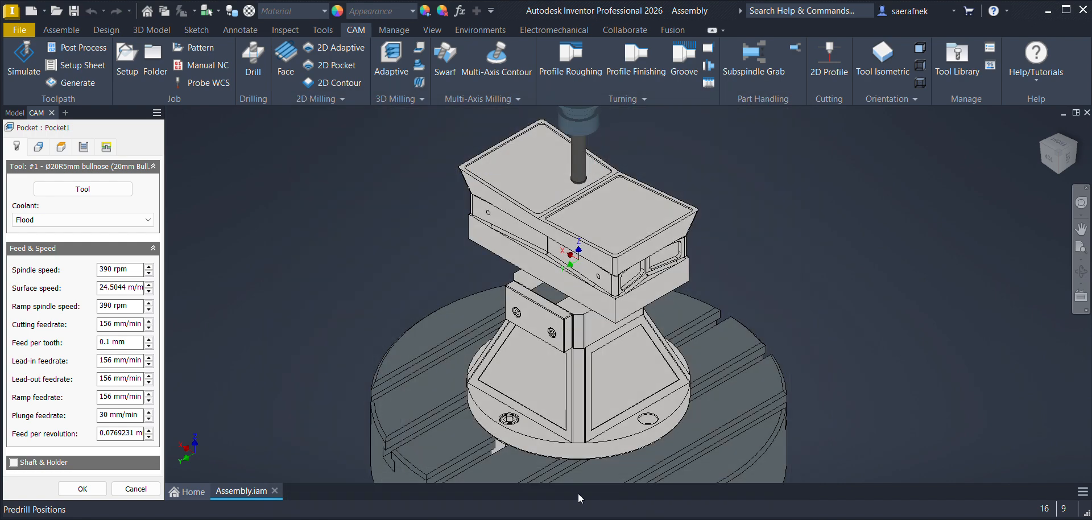
# Step: Set the pocket operation's spindle speed to 1500 rpm
pyautogui.doubleClick(112, 269)
pyautogui.write('1500')
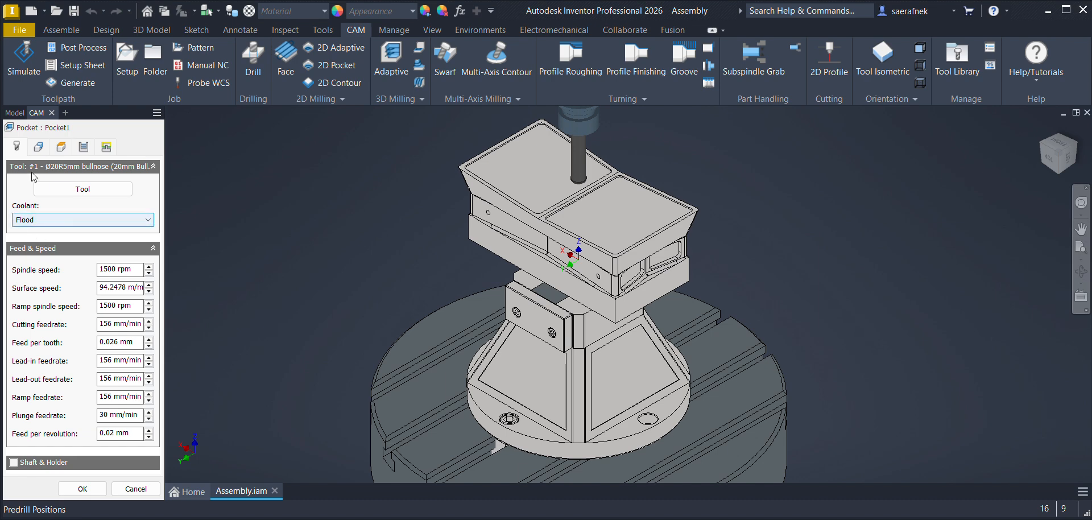
# Step: Define the machining boundary by selecting the punch's outer top edge loop, with an additional offset of 10 mm
pyautogui.click(38, 147)
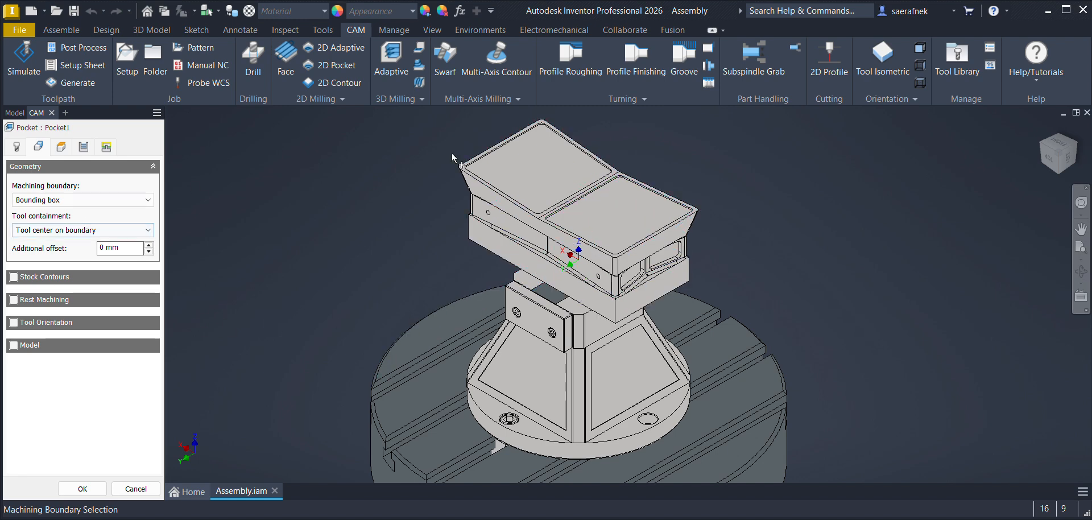
pyautogui.click(52, 200)
pyautogui.click(51, 230)
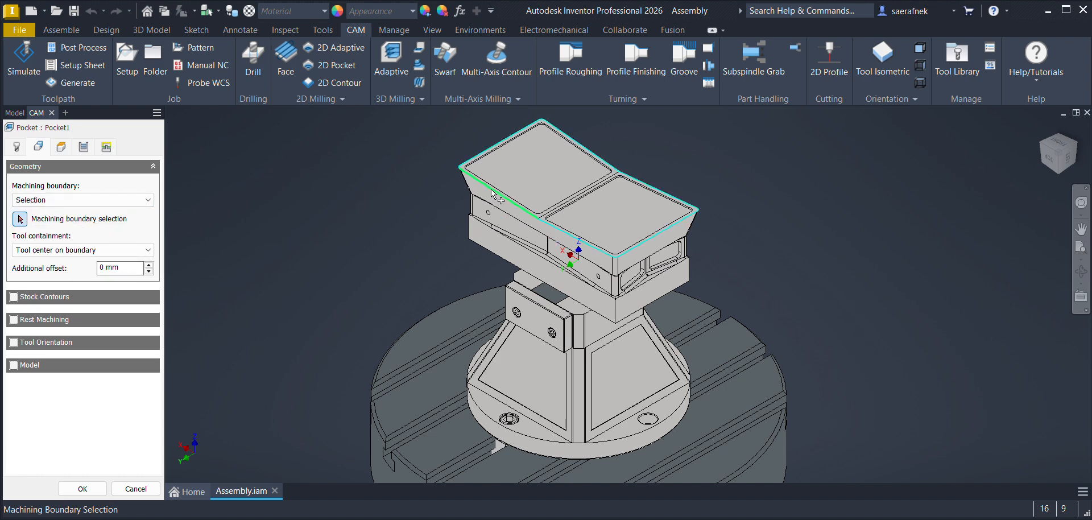
pyautogui.scroll(5, 492, 190)
pyautogui.click(510, 197)
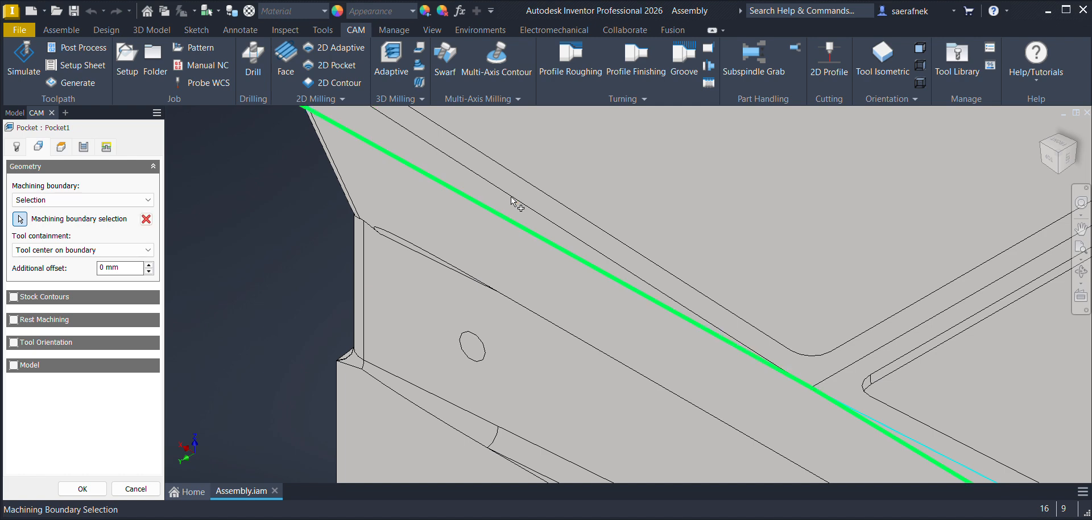
pyautogui.scroll(-5, 506, 195)
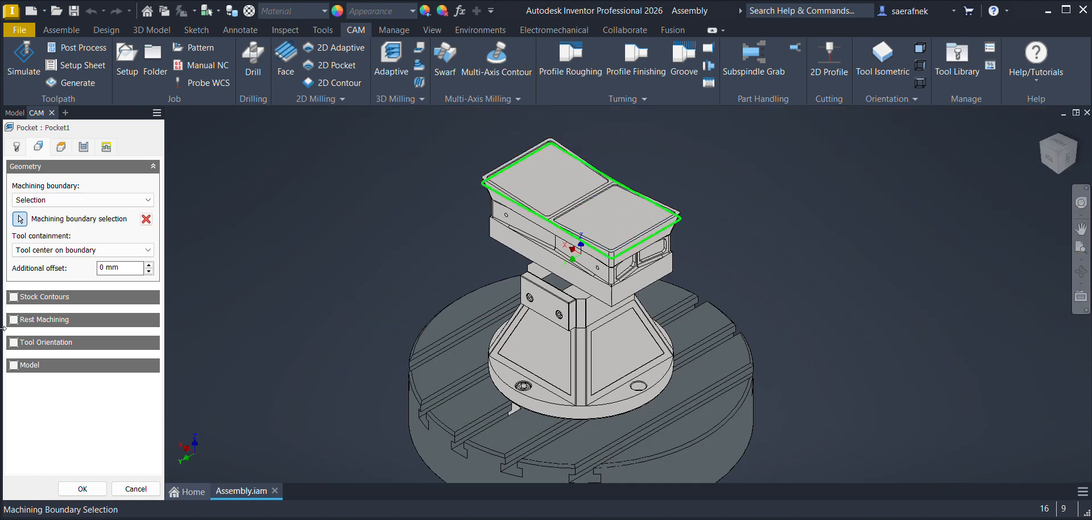
pyautogui.click(124, 268)
pyautogui.write('10')
# Step: Check the heights, passes and linking settings, then finish the pocket operation and inspect its generated toolpath
pyautogui.click(61, 147)
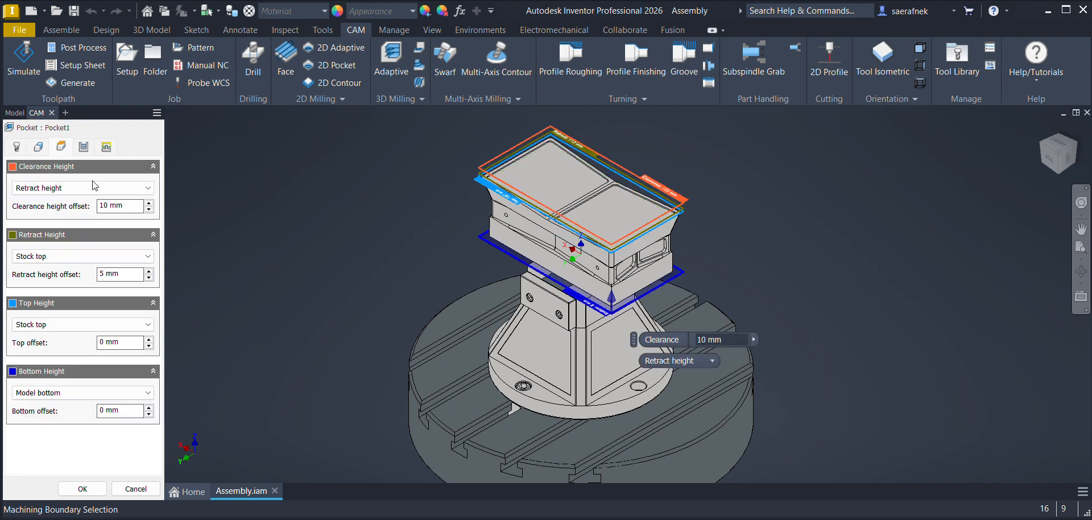
pyautogui.click(83, 147)
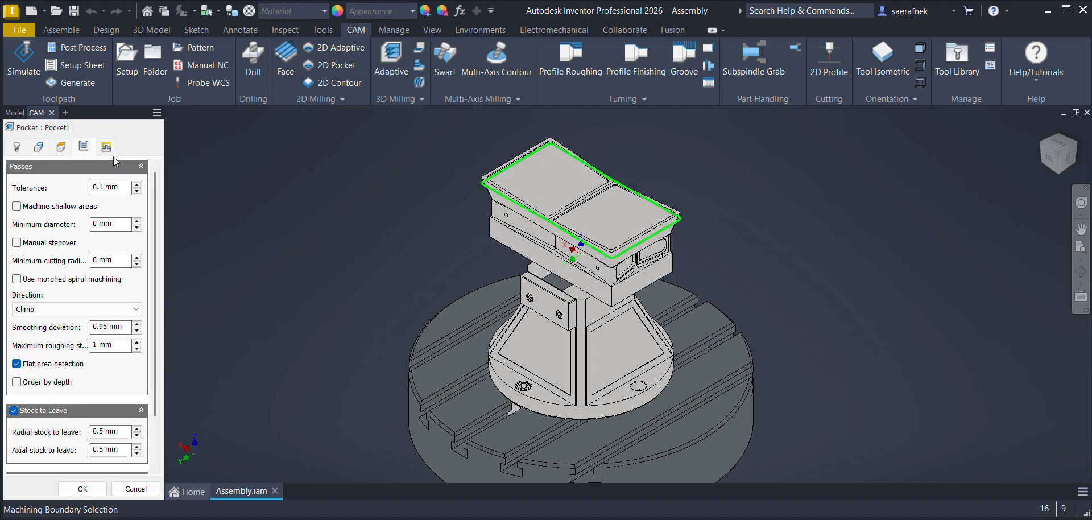
pyautogui.click(106, 148)
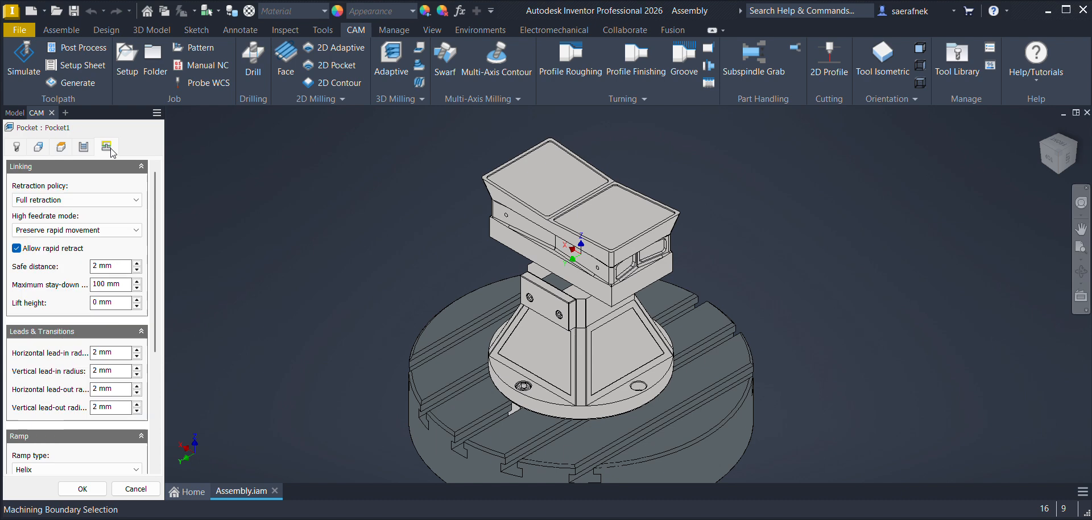
pyautogui.click(82, 489)
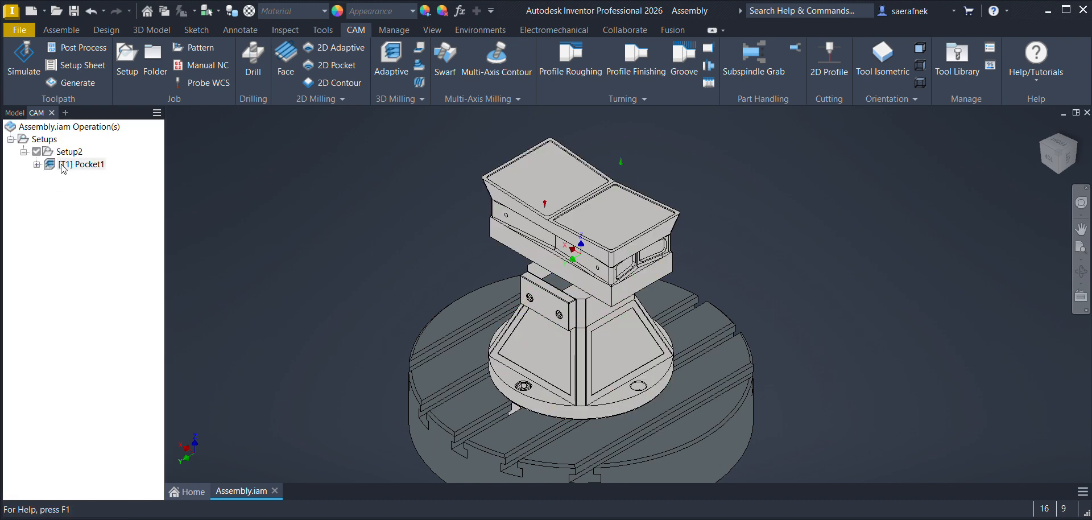
pyautogui.scroll(5, 550, 199)
pyautogui.scroll(-4, 549, 199)
pyautogui.scroll(3, 674, 242)
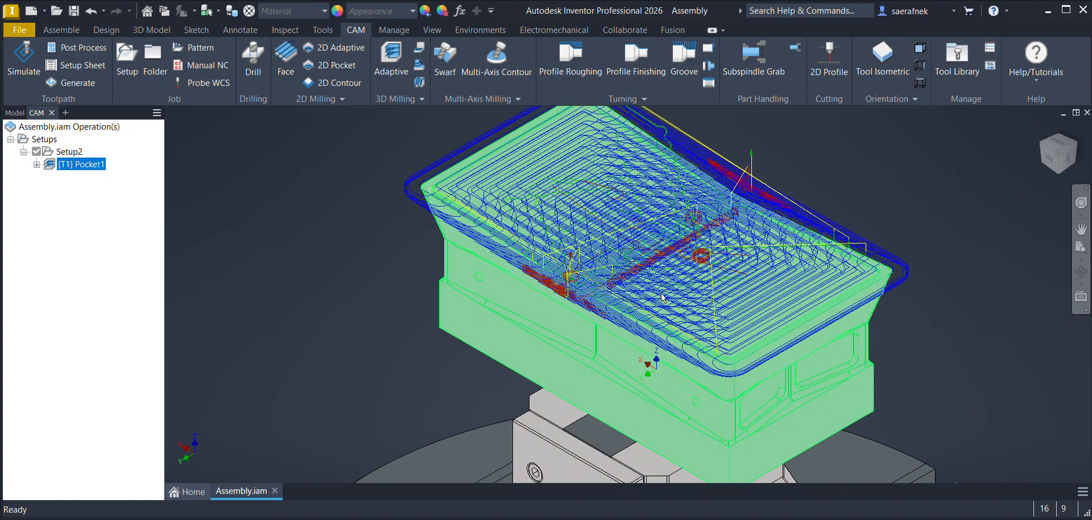
pyautogui.click(880, 149)
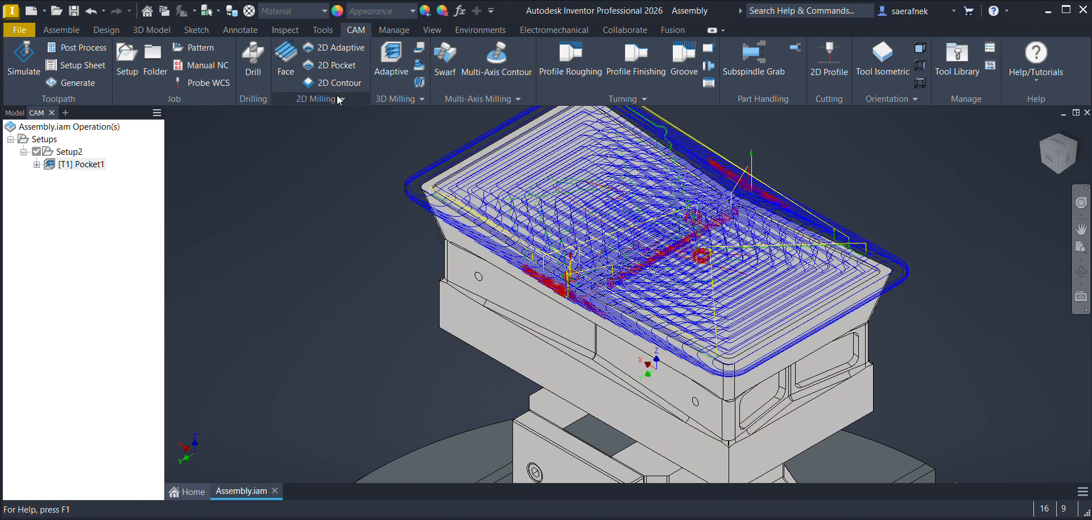
# Step: Edit the pocket operation's linking to use the Minimum retraction policy and regenerate its toolpath
pyautogui.click(76, 165)
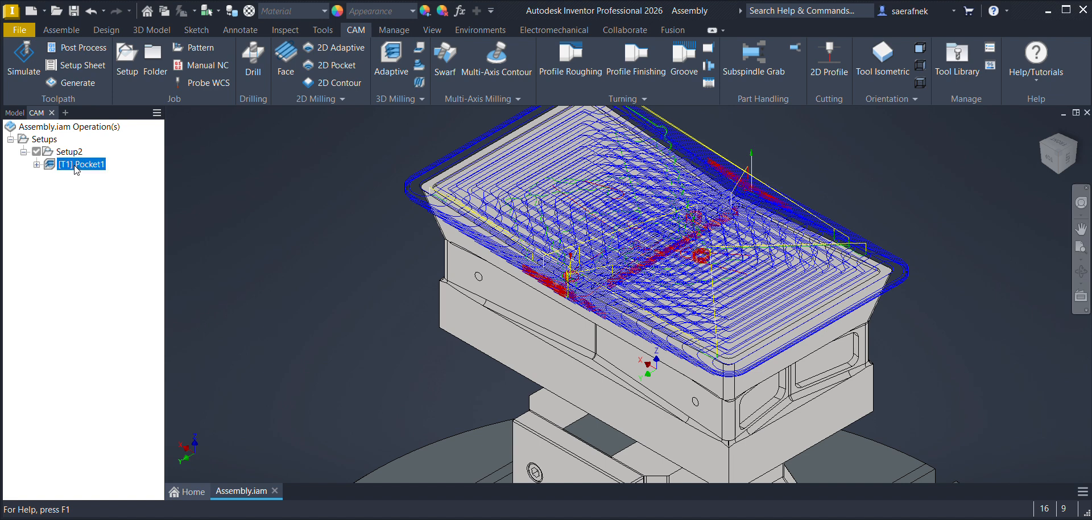
pyautogui.doubleClick(76, 164)
pyautogui.click(106, 146)
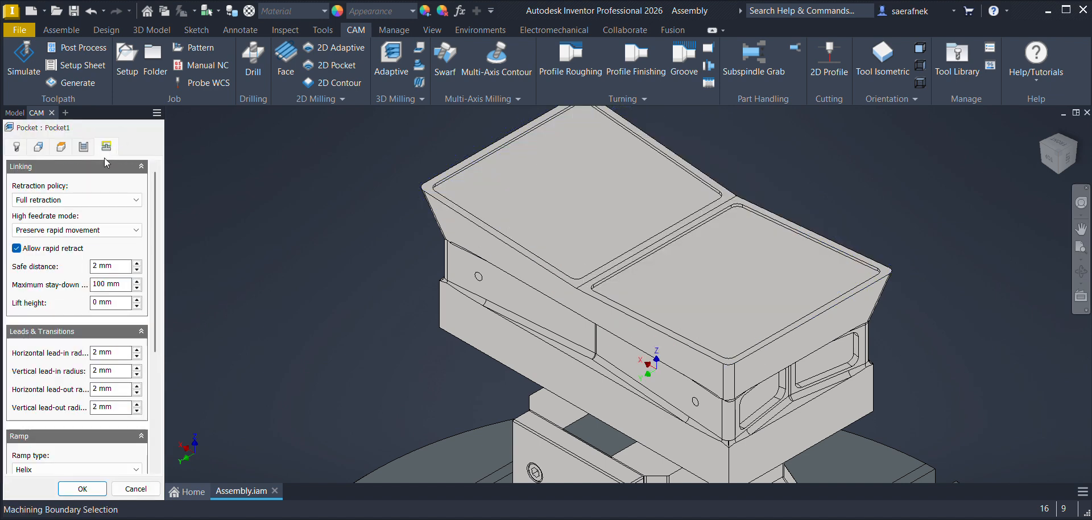
pyautogui.click(97, 200)
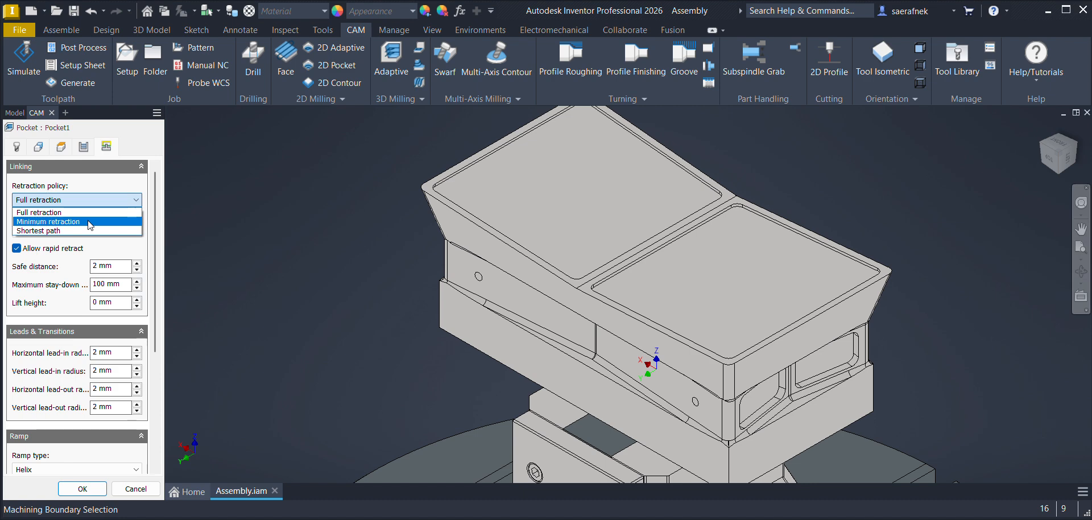
pyautogui.click(89, 218)
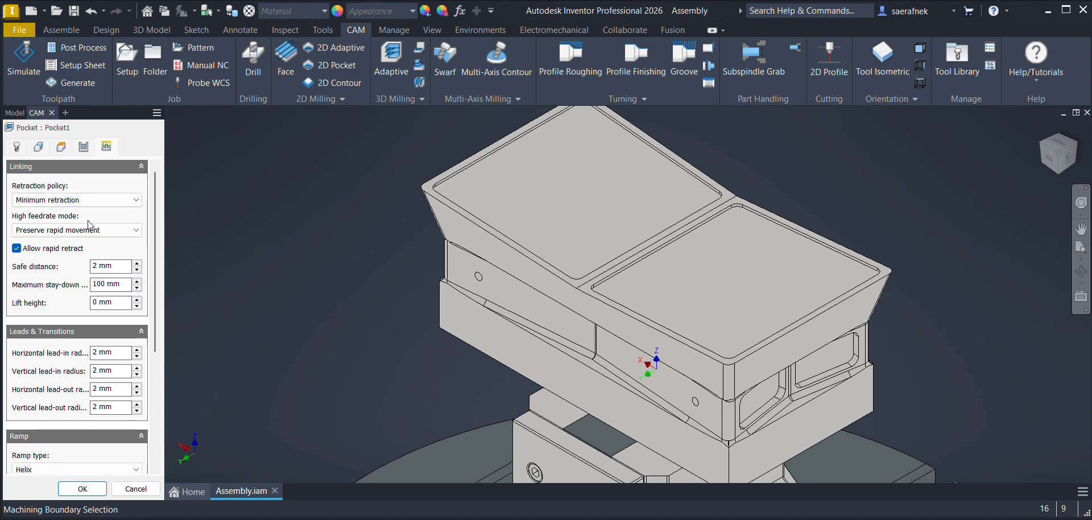
pyautogui.click(83, 489)
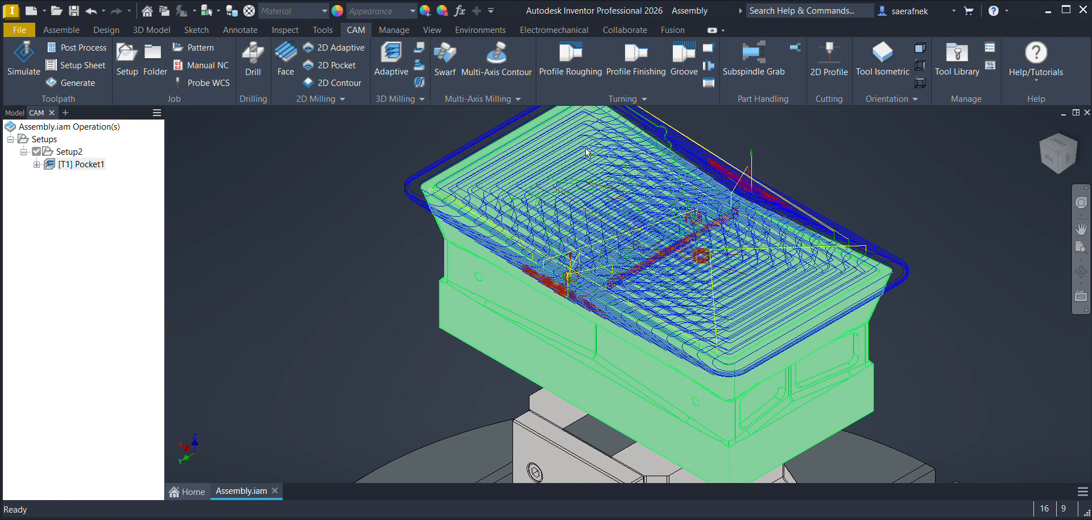
# Step: Start a 3D Parallel operation with a 6 mm ball endmill from the ball mill tools and a spindle speed of 3500 rpm
pyautogui.click(343, 98)
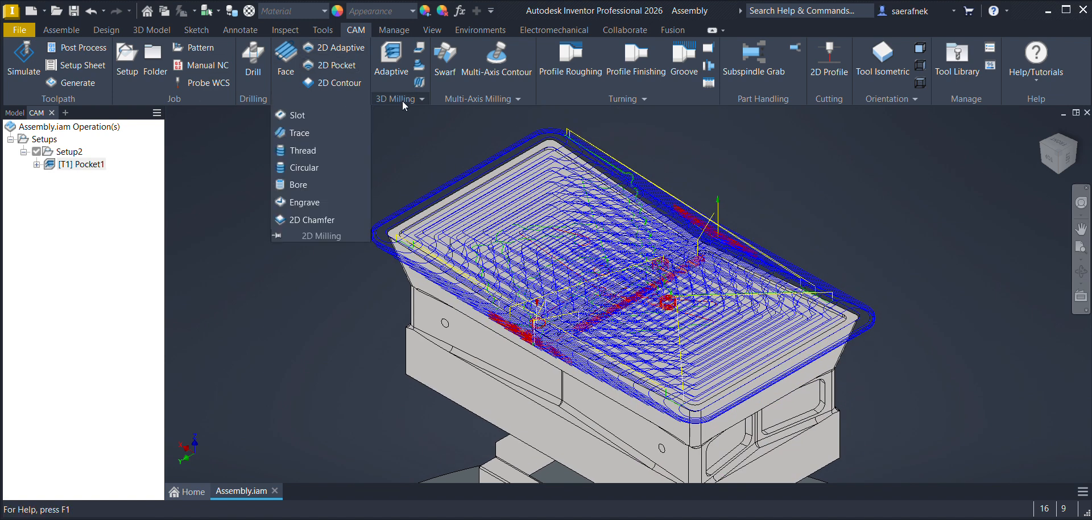
pyautogui.click(399, 99)
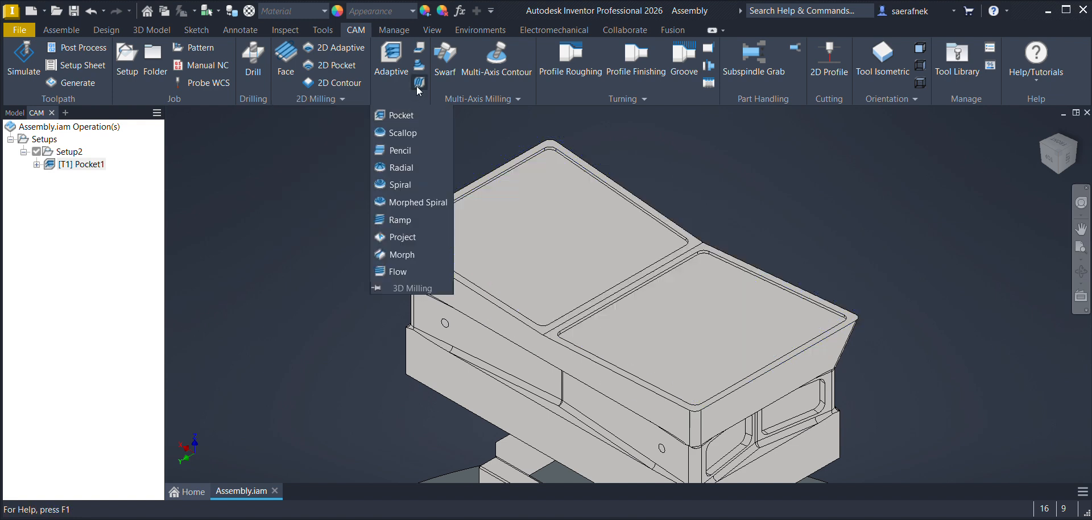
pyautogui.click(419, 83)
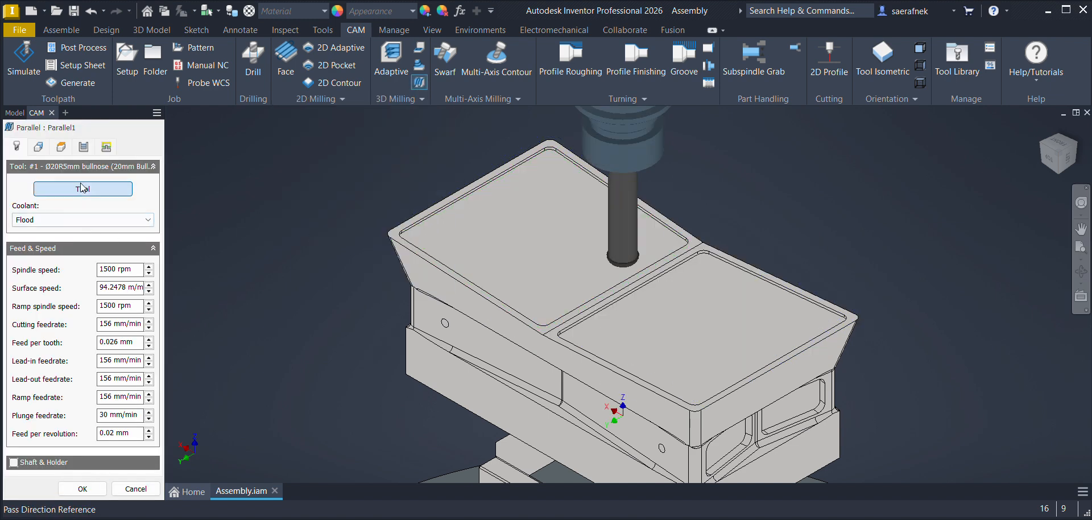
pyautogui.click(83, 189)
pyautogui.click(524, 130)
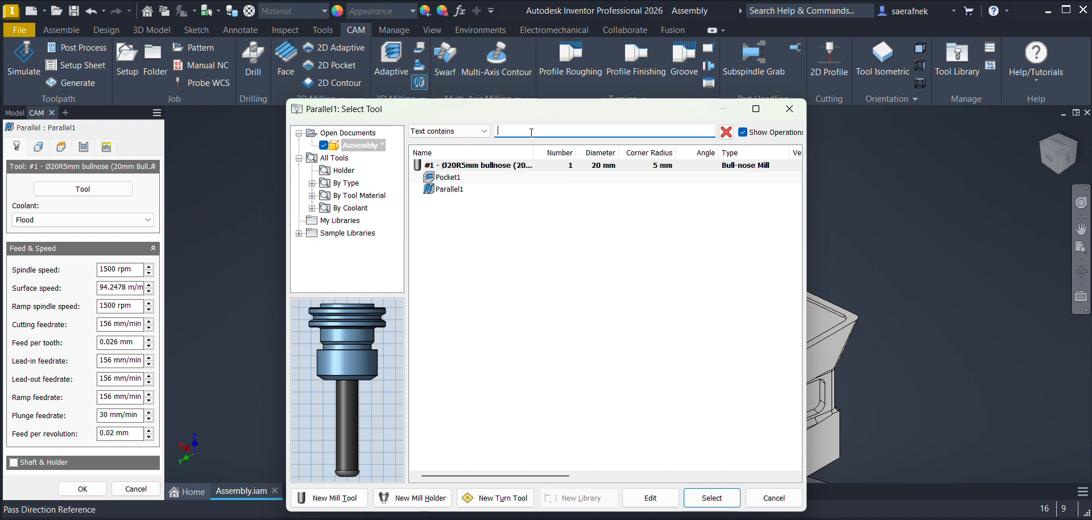
pyautogui.click(312, 183)
pyautogui.click(358, 195)
pyautogui.click(520, 132)
pyautogui.write('6mm')
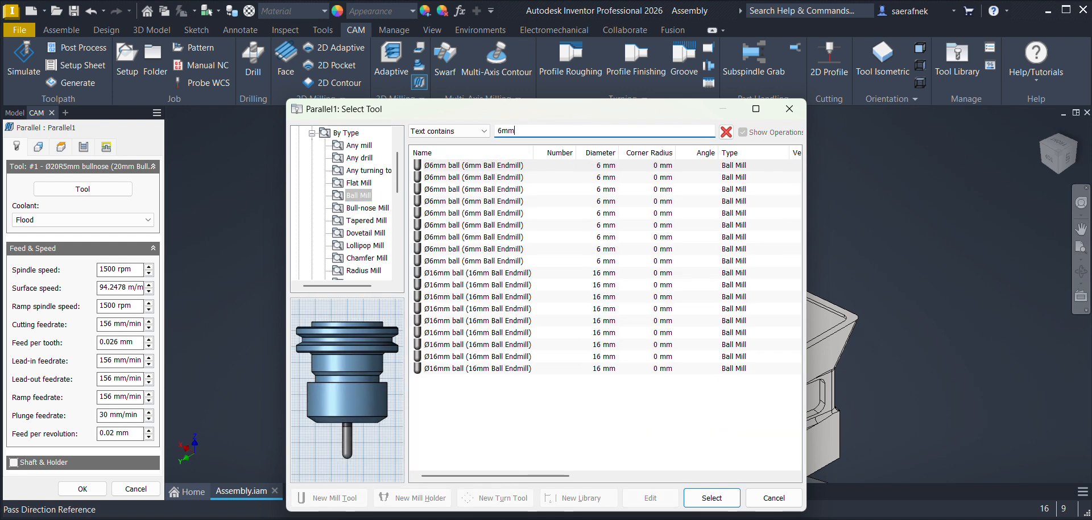
pyautogui.click(503, 167)
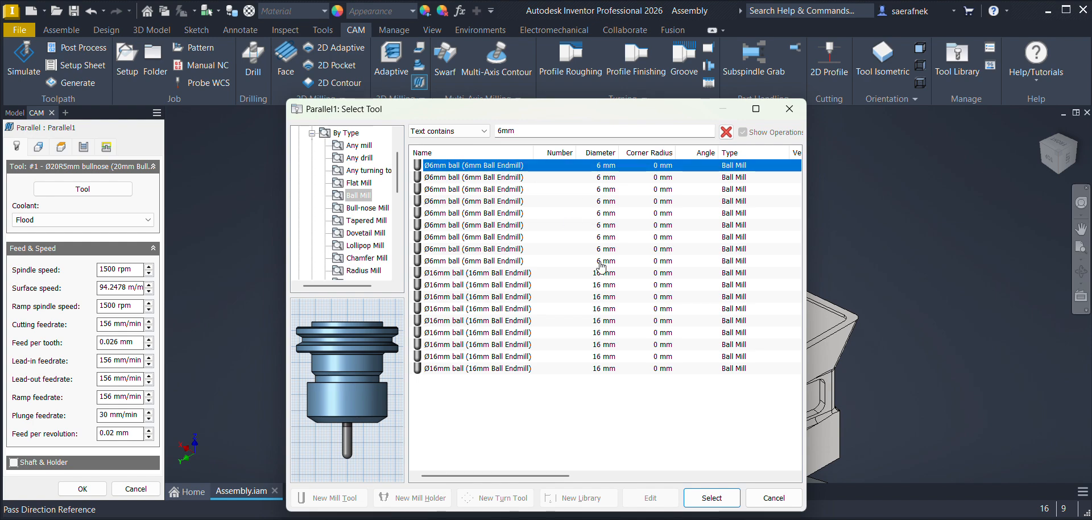
pyautogui.click(727, 503)
pyautogui.moveTo(120, 269); pyautogui.dragTo(95, 270)
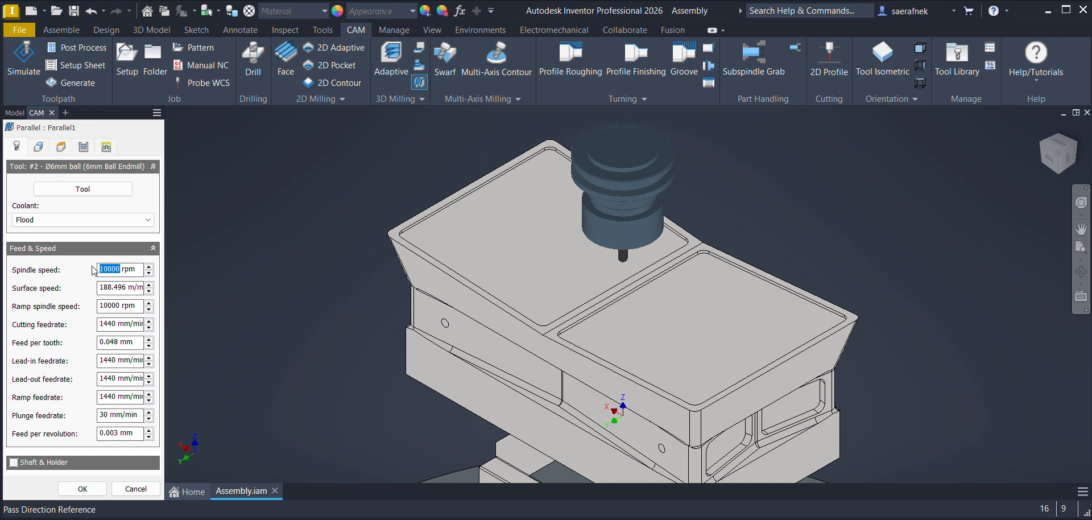
pyautogui.write('3500')
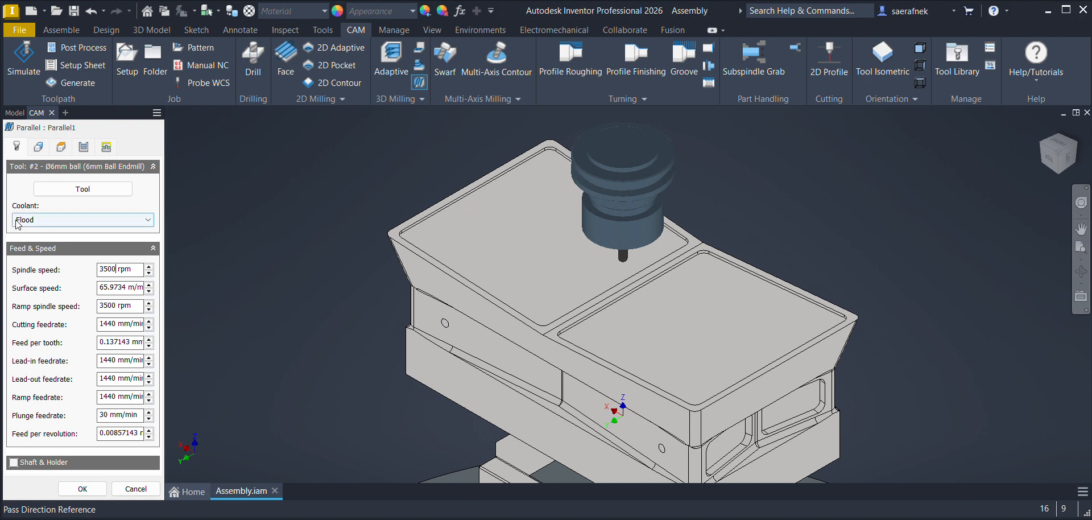
# Step: Turn off Contact only and set the machining boundary to the punch's outer top edge loop with a 2 mm additional offset
pyautogui.click(38, 148)
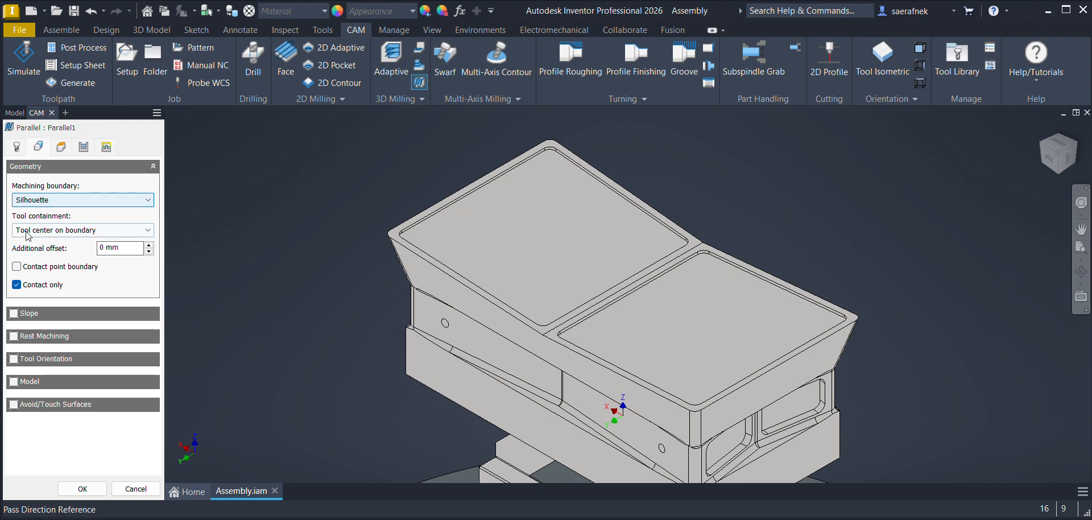
pyautogui.click(16, 285)
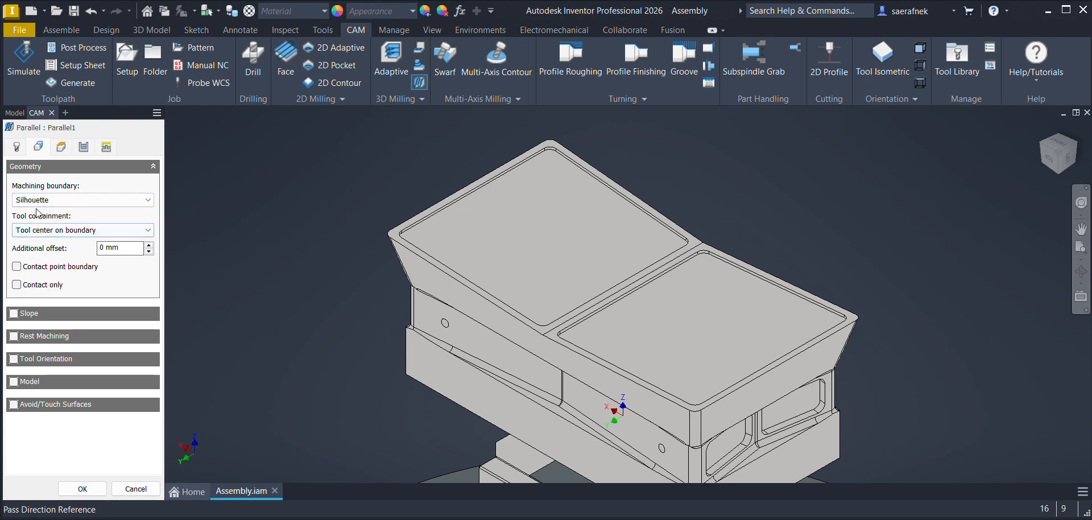
pyautogui.click(38, 200)
pyautogui.click(40, 230)
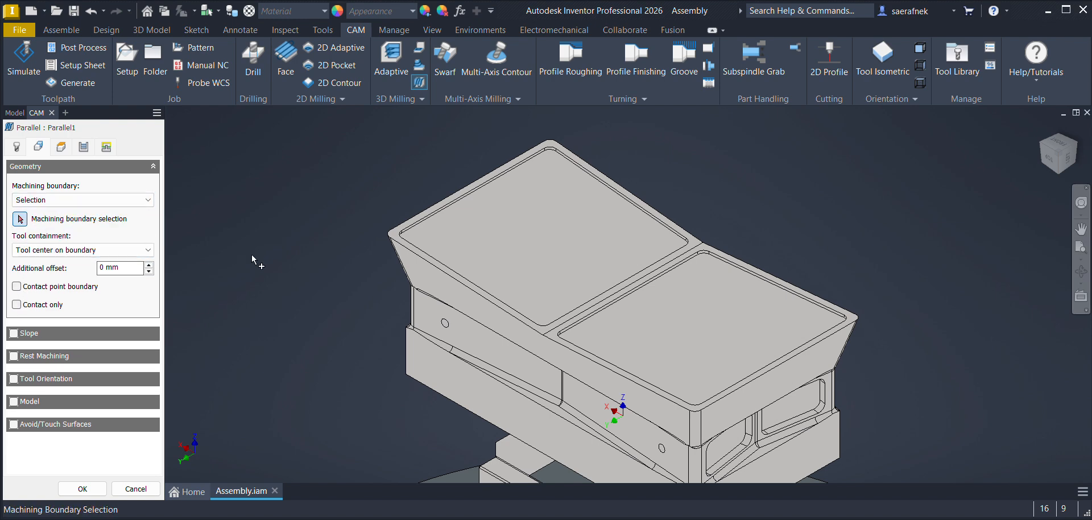
pyautogui.click(426, 262)
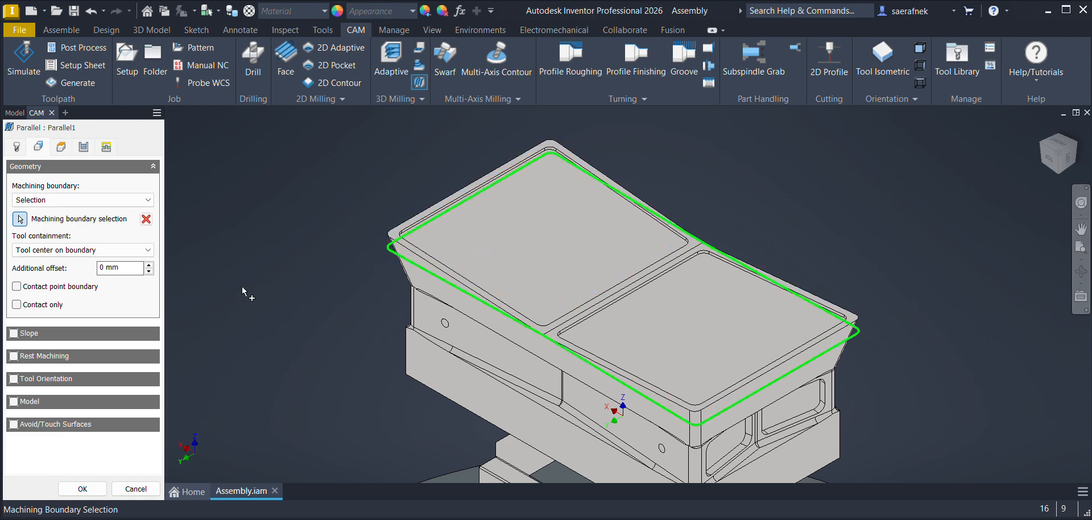
pyautogui.click(114, 268)
pyautogui.write('2')
# Step: Set the parallel passes to a 45 deg direction with a 1 mm stepover, then finish the operation
pyautogui.click(61, 146)
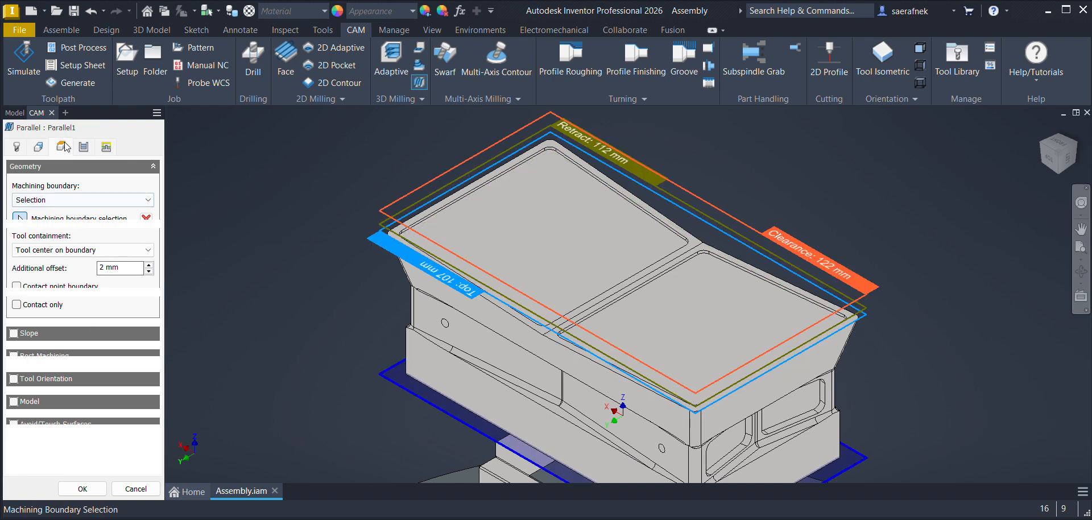
pyautogui.click(83, 147)
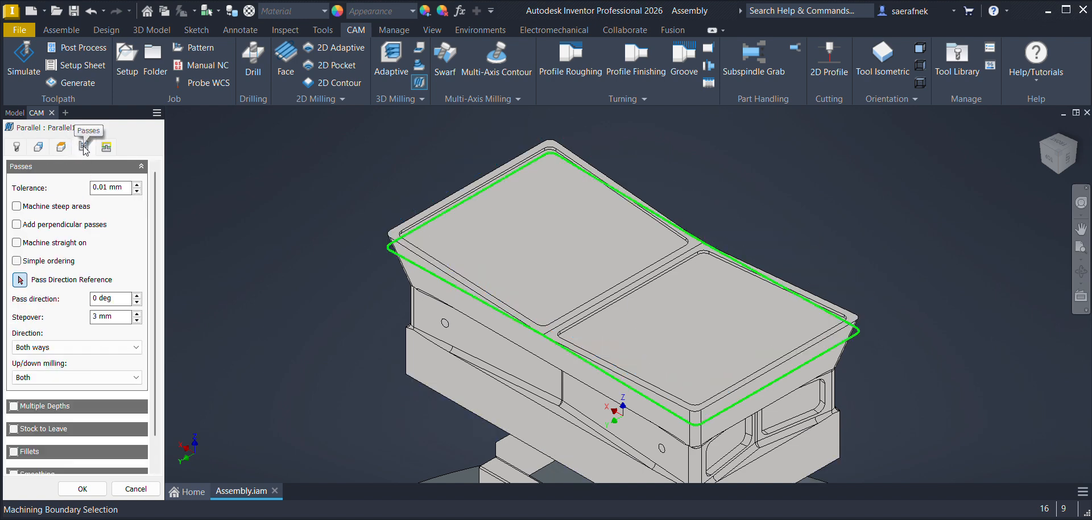
pyautogui.click(121, 300)
pyautogui.write('45')
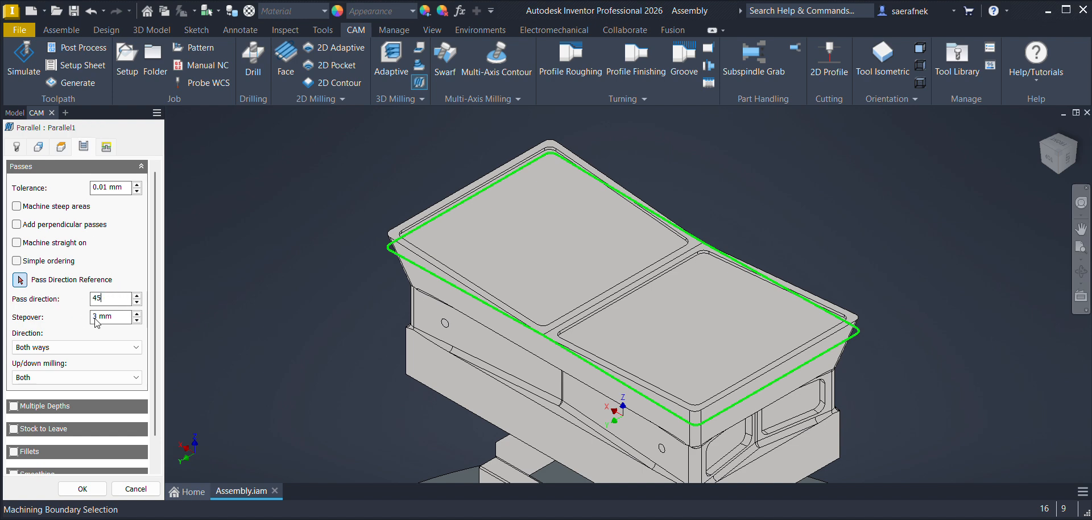
pyautogui.press('Tab')
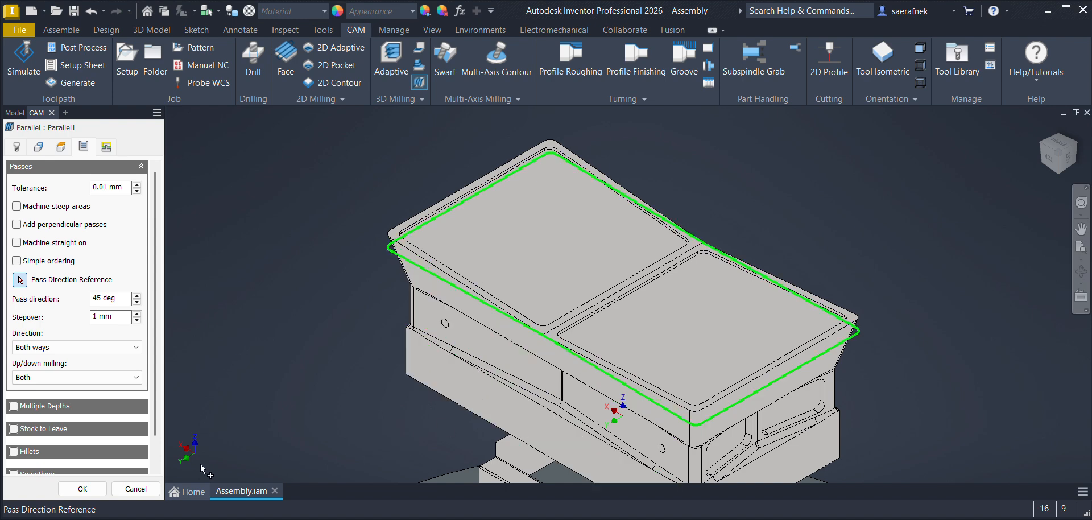
pyautogui.click(83, 489)
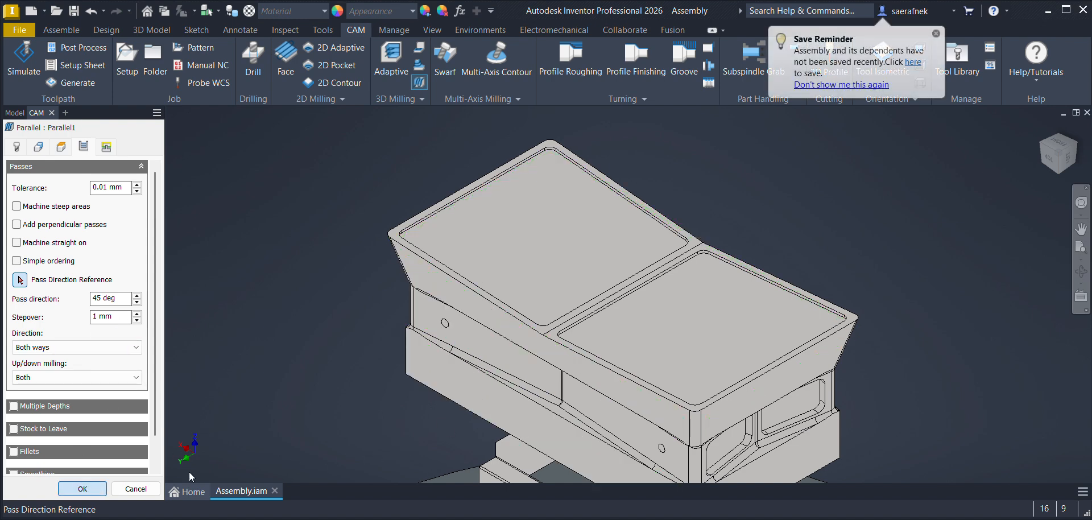
# Step: Examine the parallel toolpath on the punch's top surfaces from several view directions, checking pass angle and spacing
pyautogui.scroll(5, 648, 316)
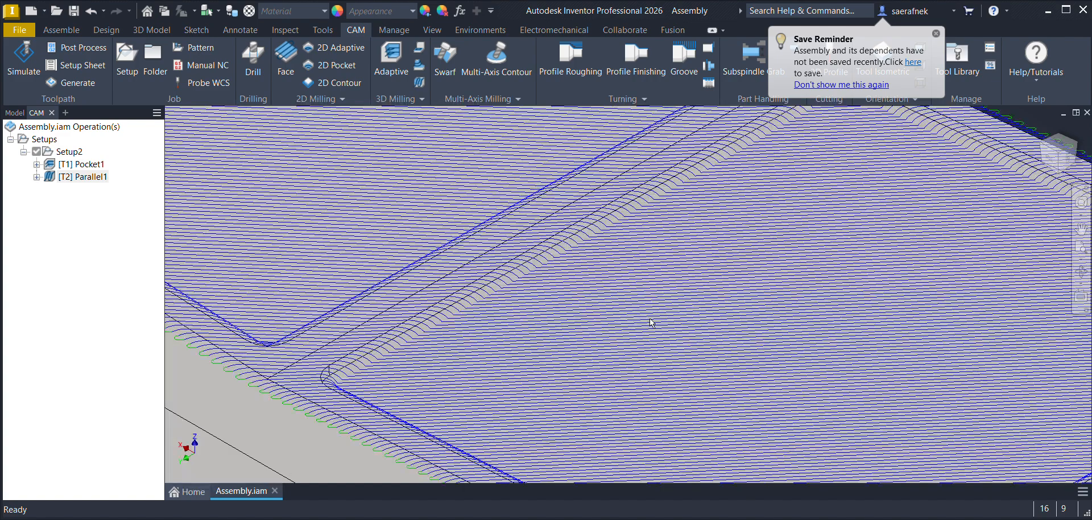
pyautogui.scroll(2, 547, 307)
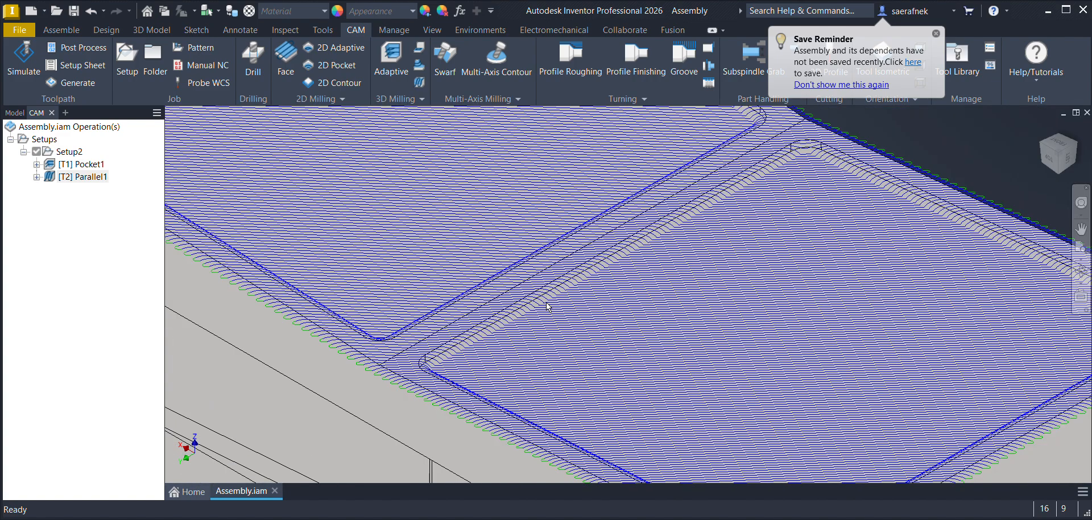
pyautogui.scroll(-6, 547, 303)
pyautogui.click(1059, 145)
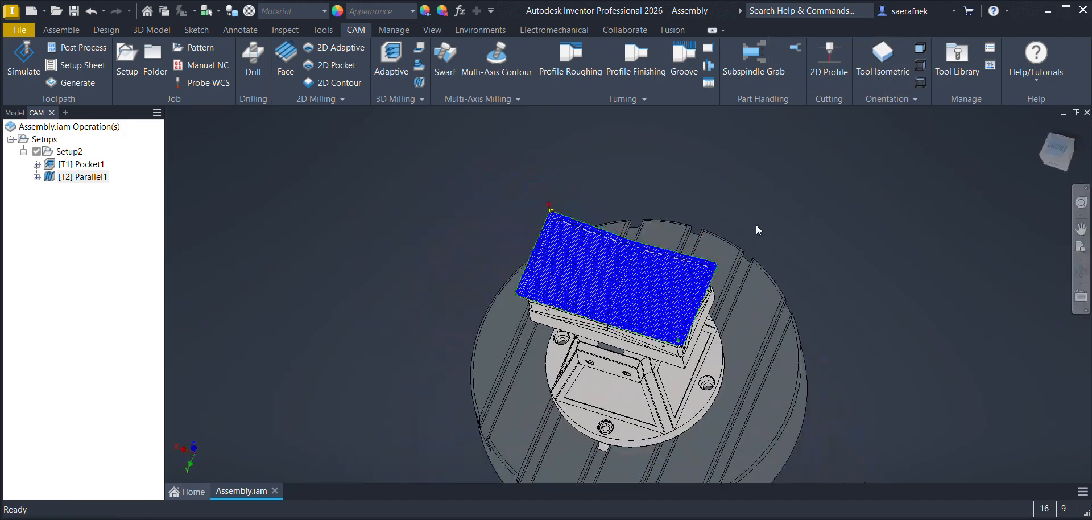
pyautogui.scroll(8, 670, 315)
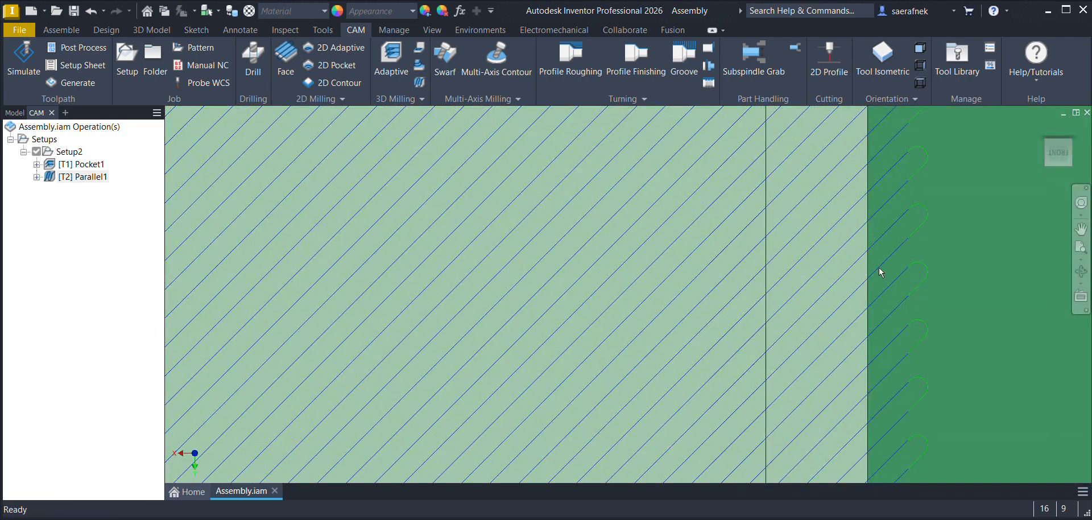
pyautogui.click(1068, 150)
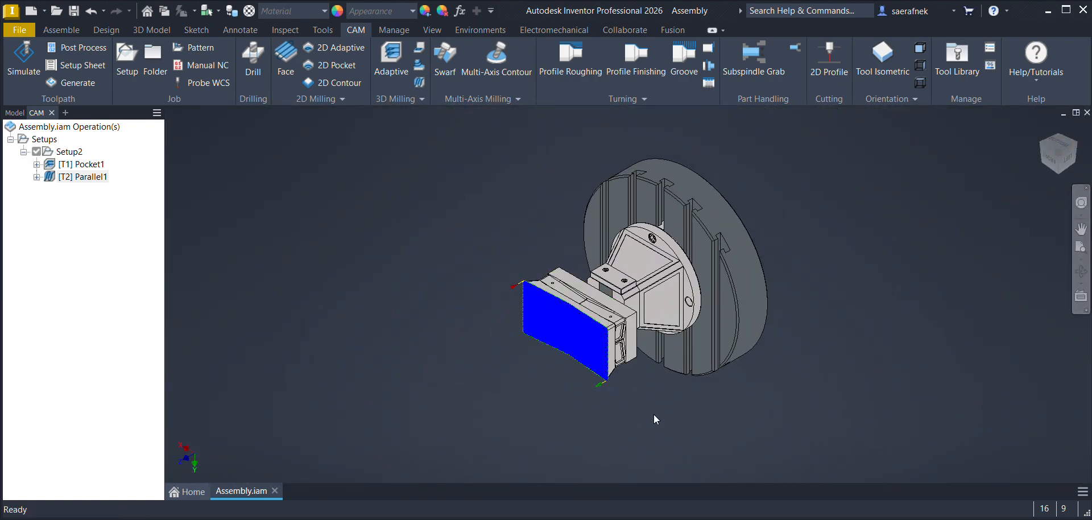
pyautogui.click(1081, 272)
pyautogui.keyDown('shift'); pyautogui.moveTo(575, 328); pyautogui.dragTo(654, 250, button='middle'); pyautogui.keyUp('shift')
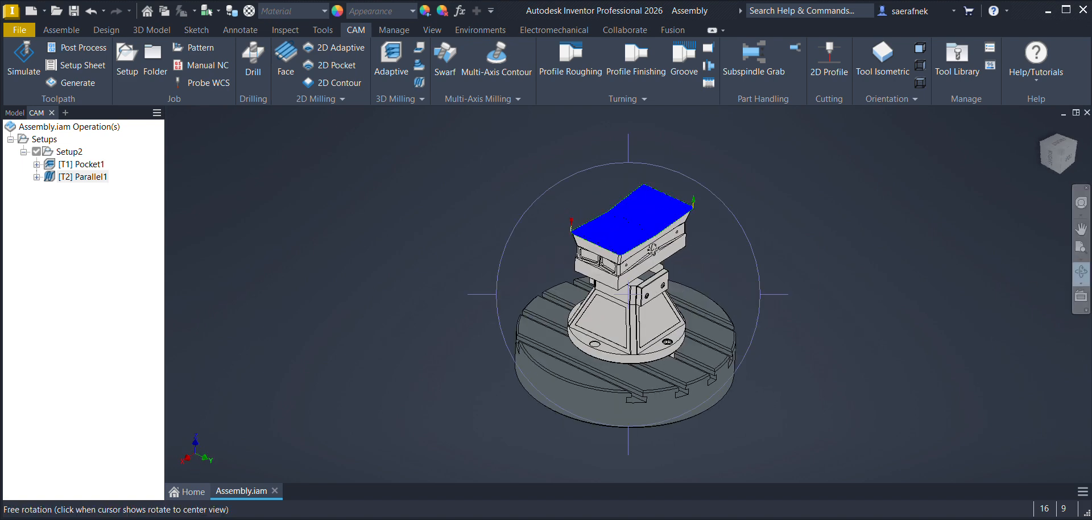
pyautogui.click(1059, 149)
pyautogui.scroll(4, 629, 231)
pyautogui.scroll(4, 630, 234)
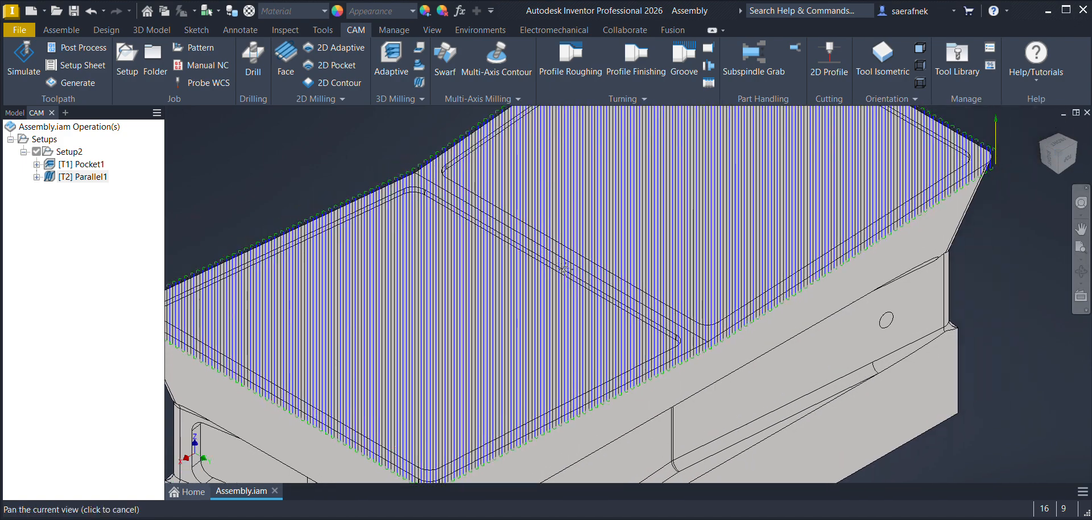
pyautogui.scroll(-2, 565, 268)
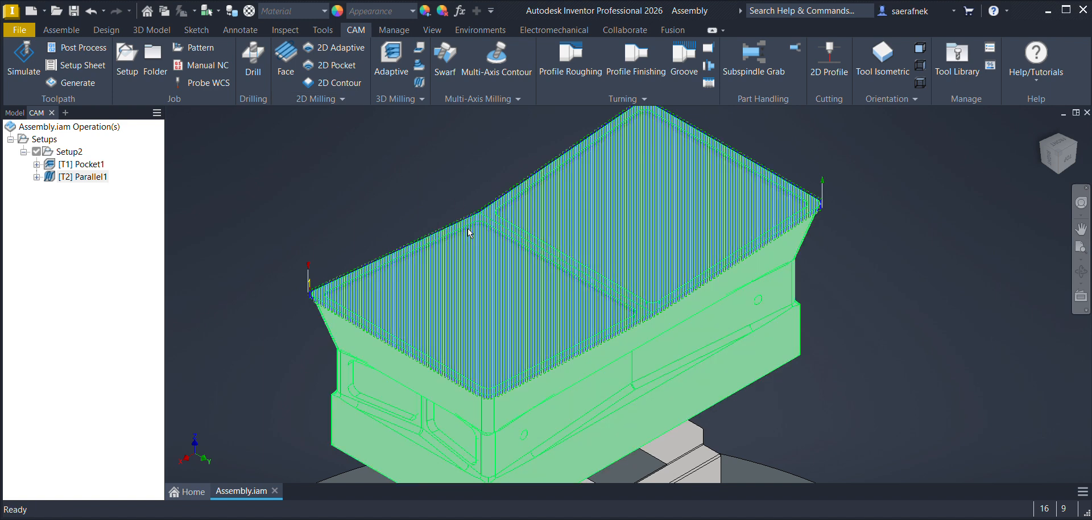
# Step: Start a 2D Contour operation with a 6 mm flat endmill from the flat mill tools and a spindle speed of 3500 rpm
pyautogui.click(63, 199)
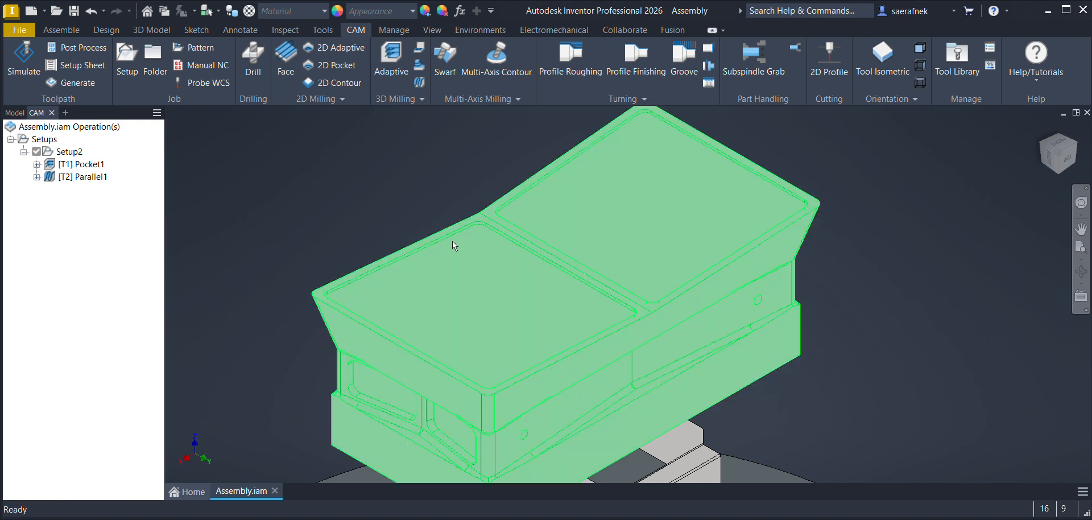
pyautogui.scroll(5, 455, 246)
pyautogui.scroll(2, 438, 236)
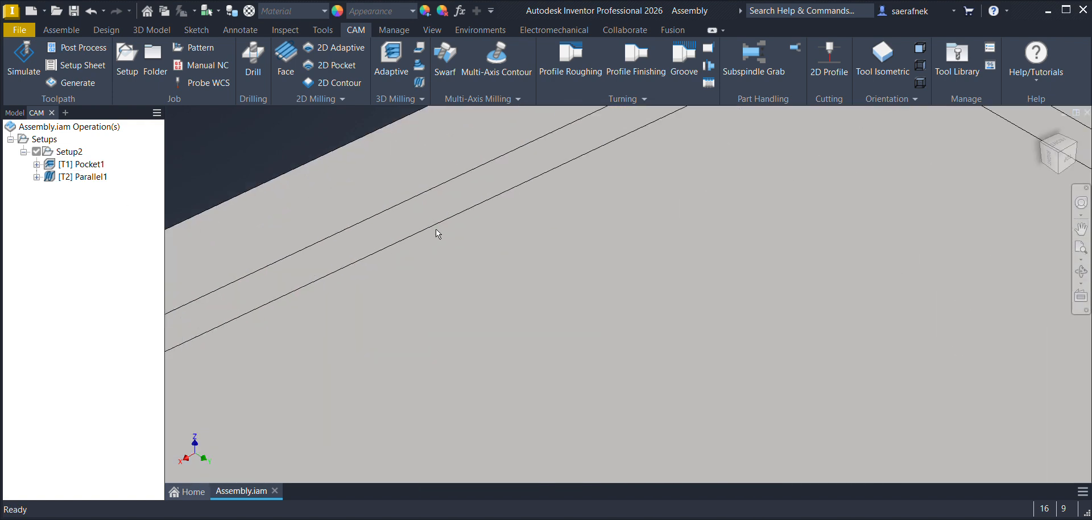
pyautogui.scroll(-5, 461, 220)
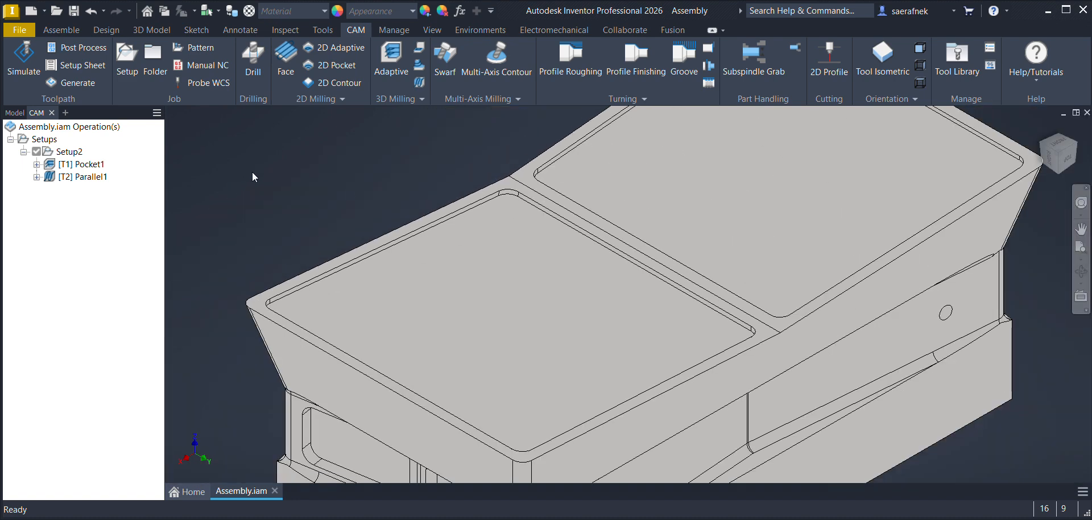
pyautogui.click(348, 86)
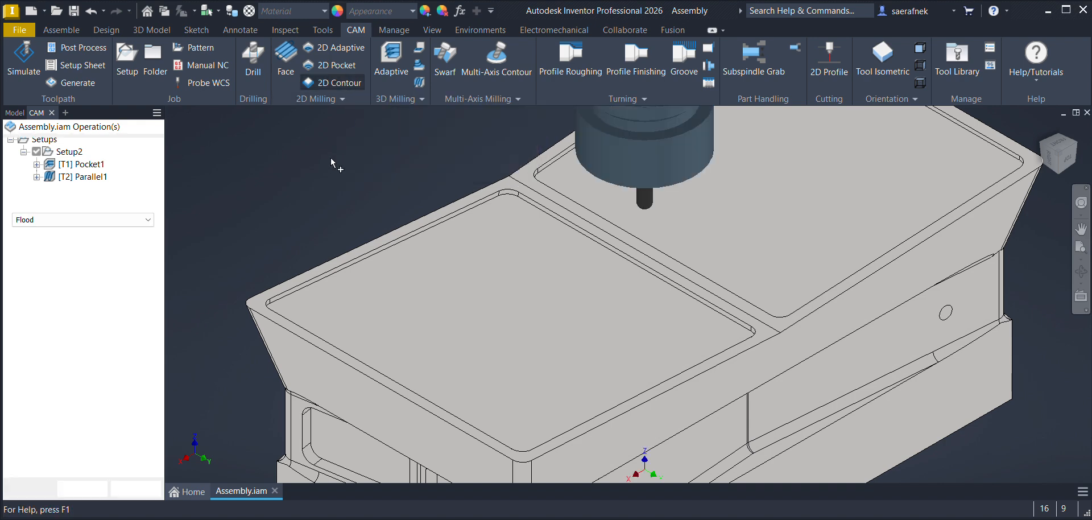
pyautogui.click(87, 194)
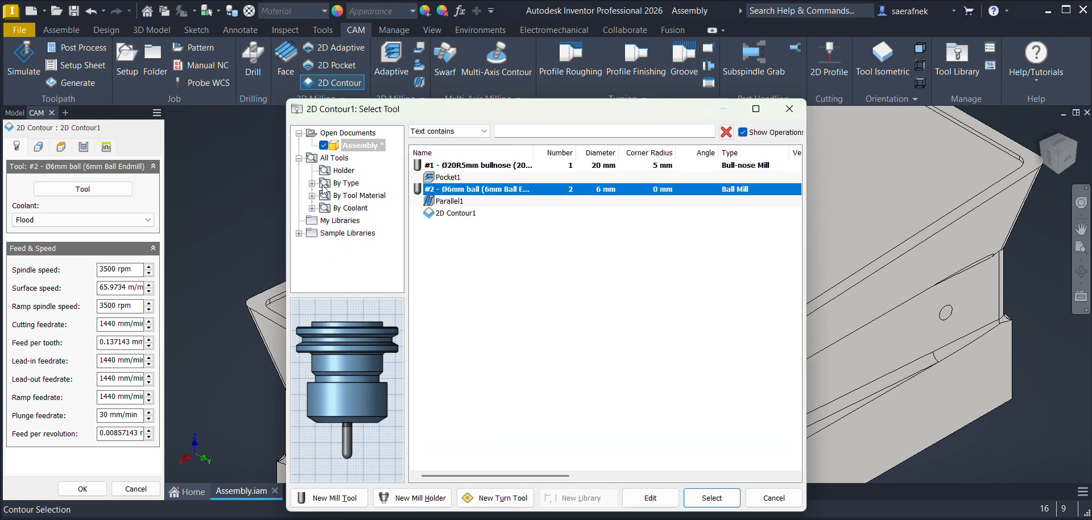
pyautogui.click(313, 183)
pyautogui.click(359, 182)
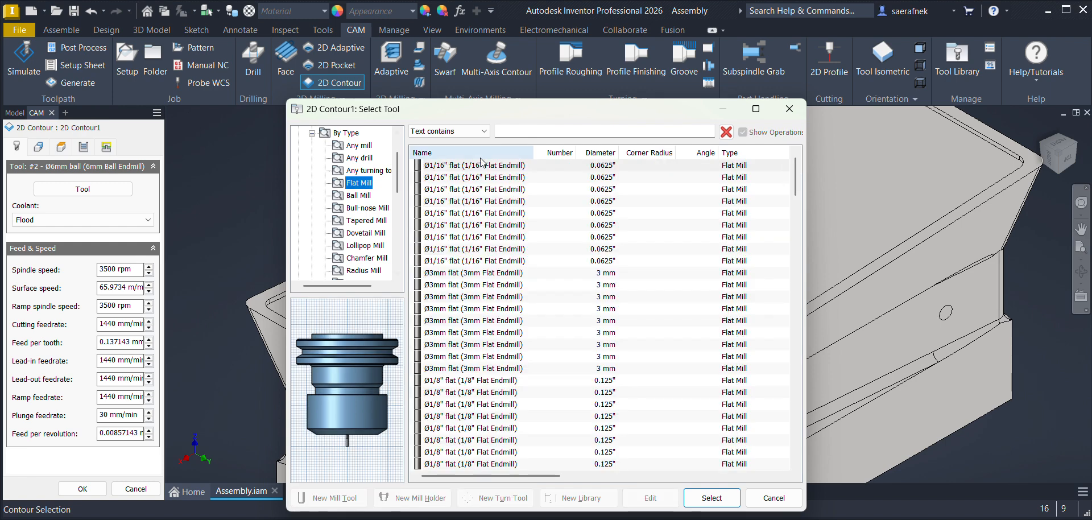
pyautogui.click(563, 130)
pyautogui.write('6')
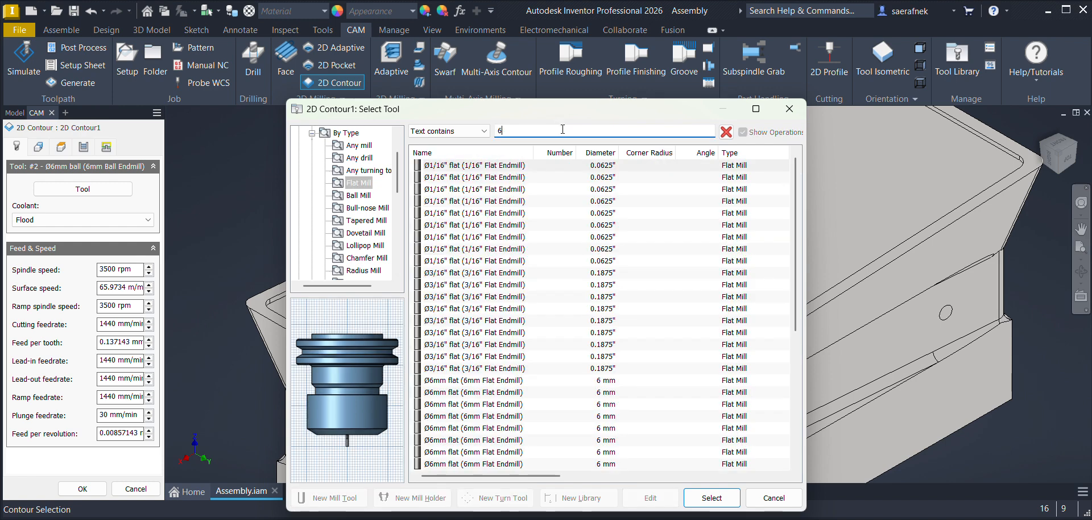
pyautogui.write('mm')
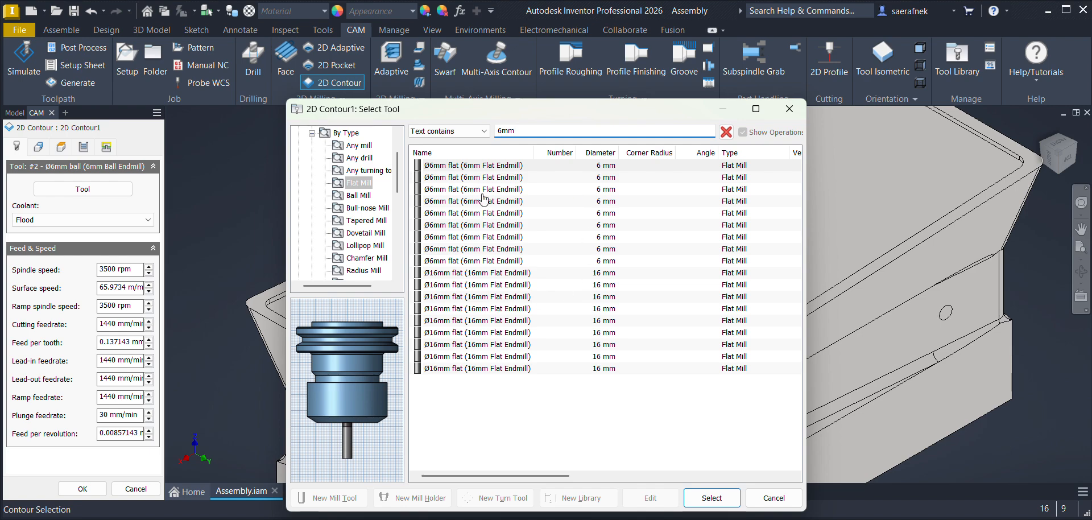
pyautogui.click(488, 166)
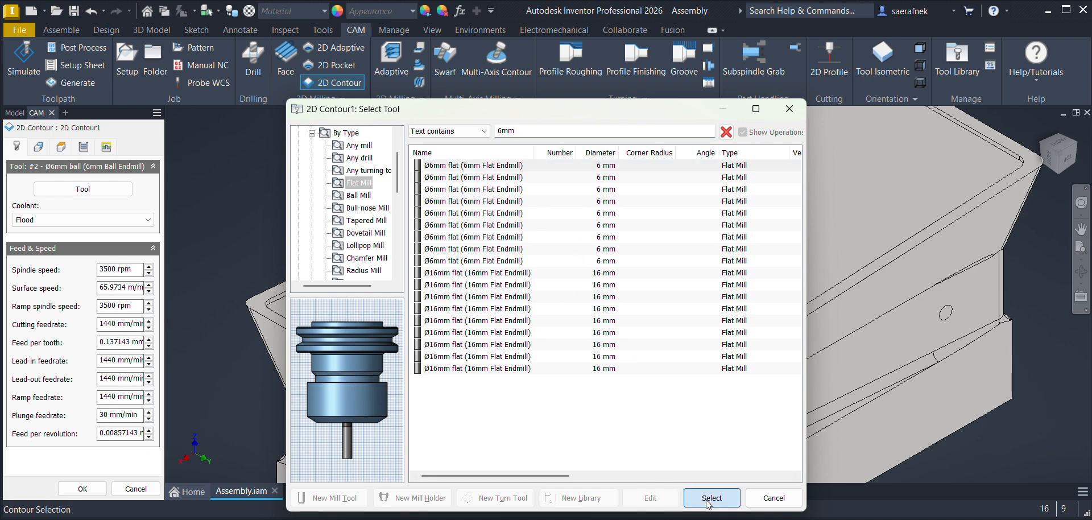
pyautogui.click(711, 498)
pyautogui.moveTo(121, 272); pyautogui.dragTo(55, 271)
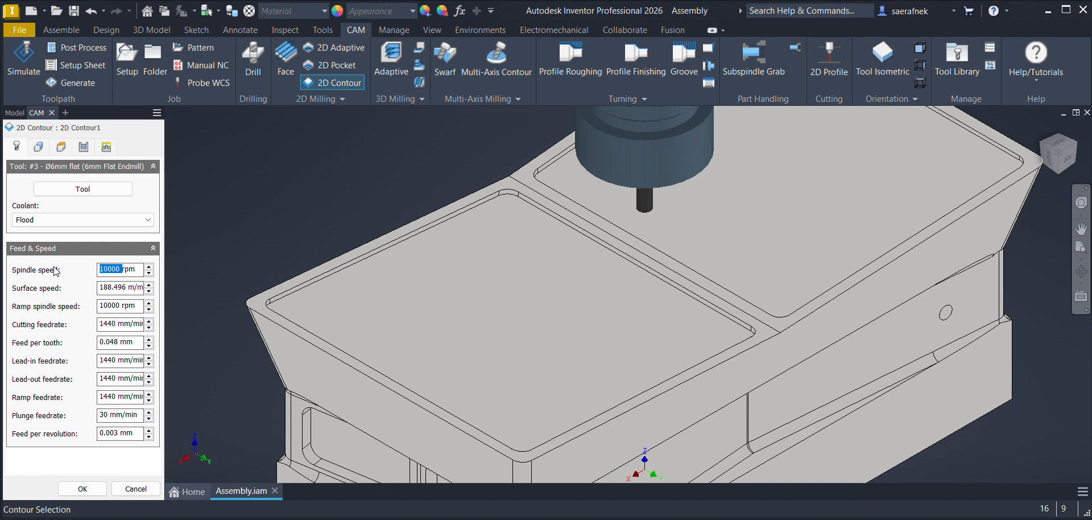
pyautogui.write('3500')
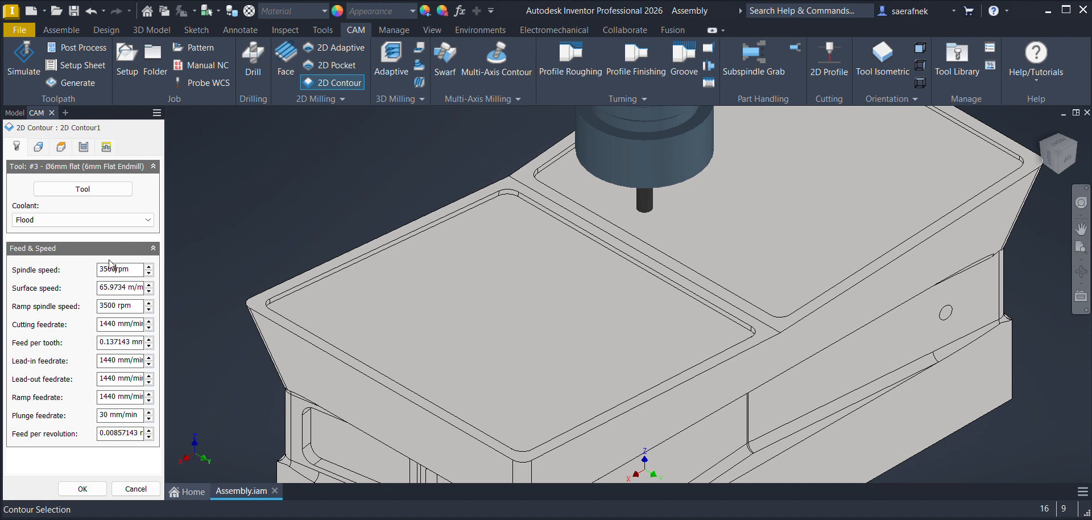
# Step: Enable Tool Orientation using Select X & Y axes, picking the sloped pocket's inner edge beside the central ridge as X and its adjacent side edge as Y
pyautogui.click(38, 147)
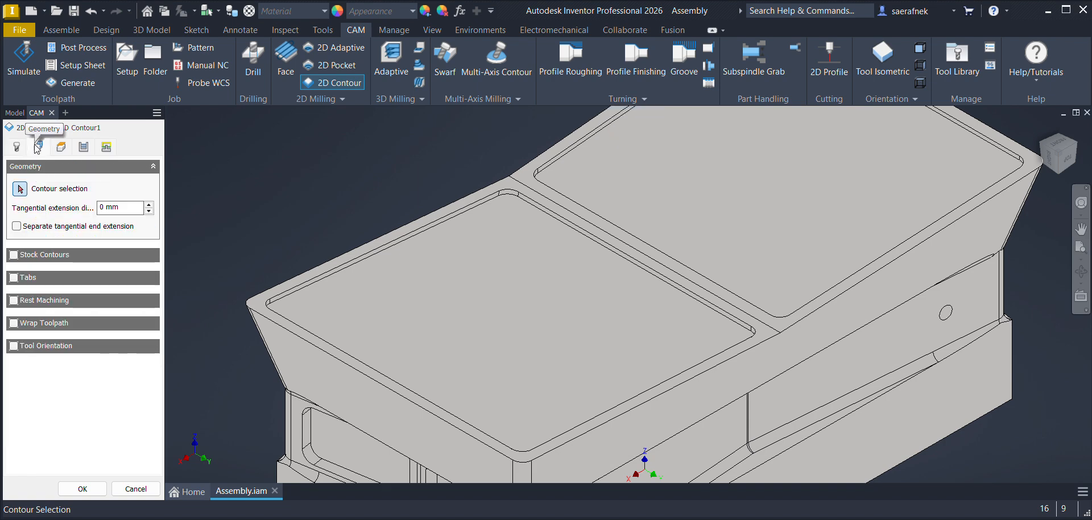
pyautogui.click(14, 346)
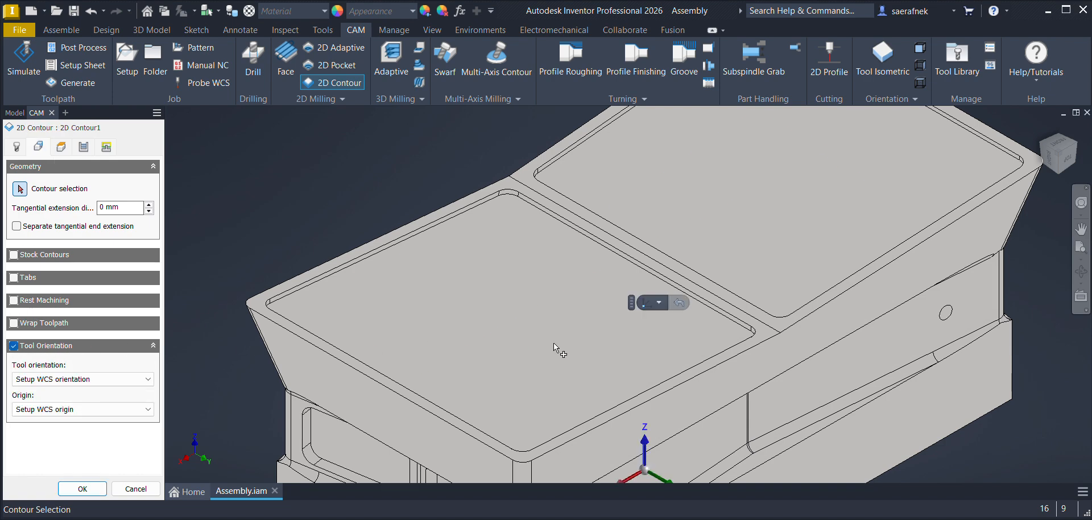
pyautogui.click(90, 379)
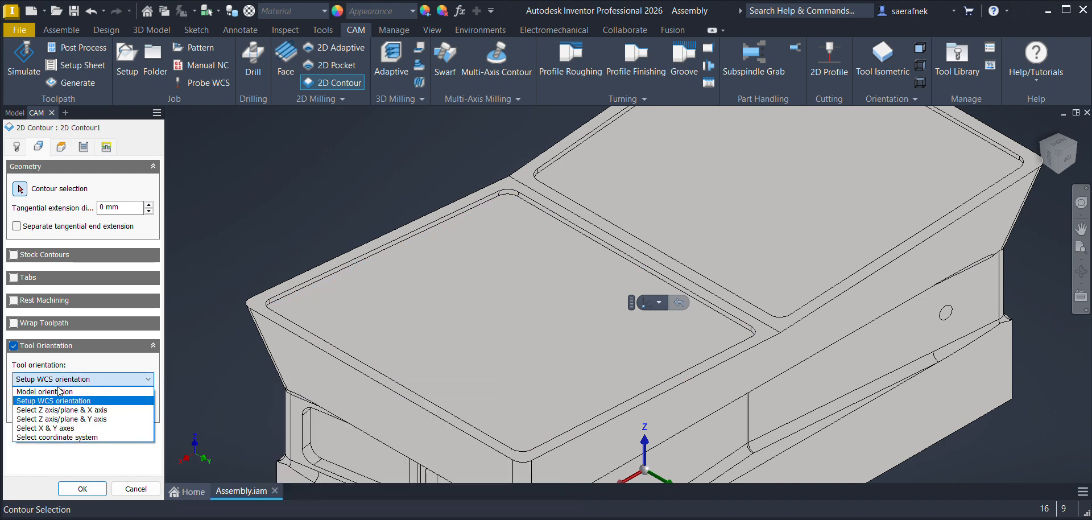
pyautogui.click(43, 429)
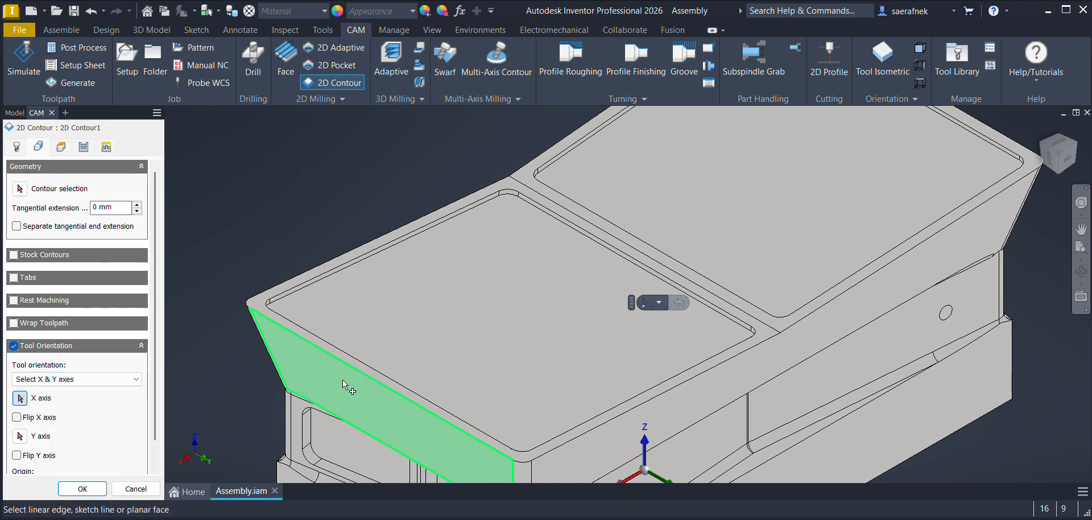
pyautogui.click(624, 263)
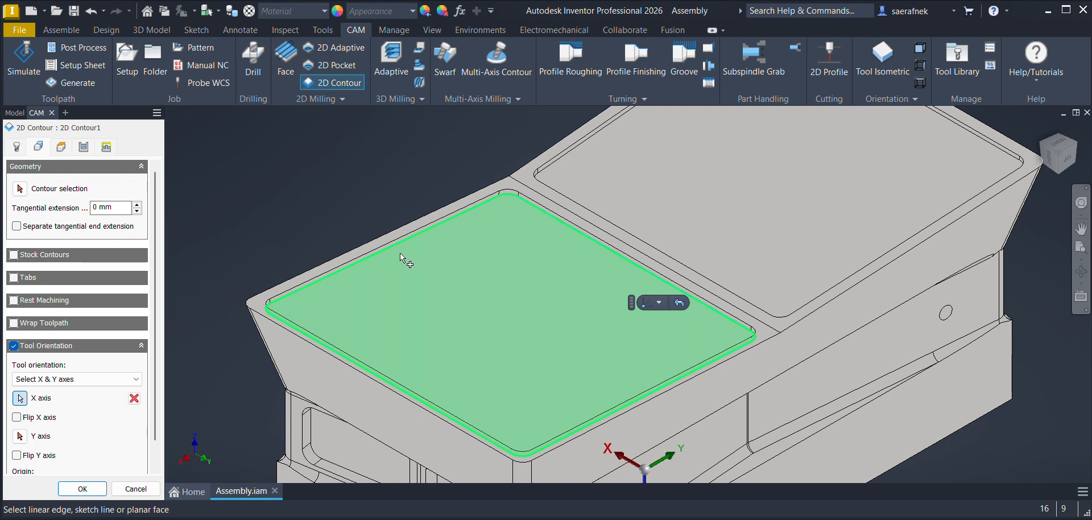
pyautogui.click(20, 436)
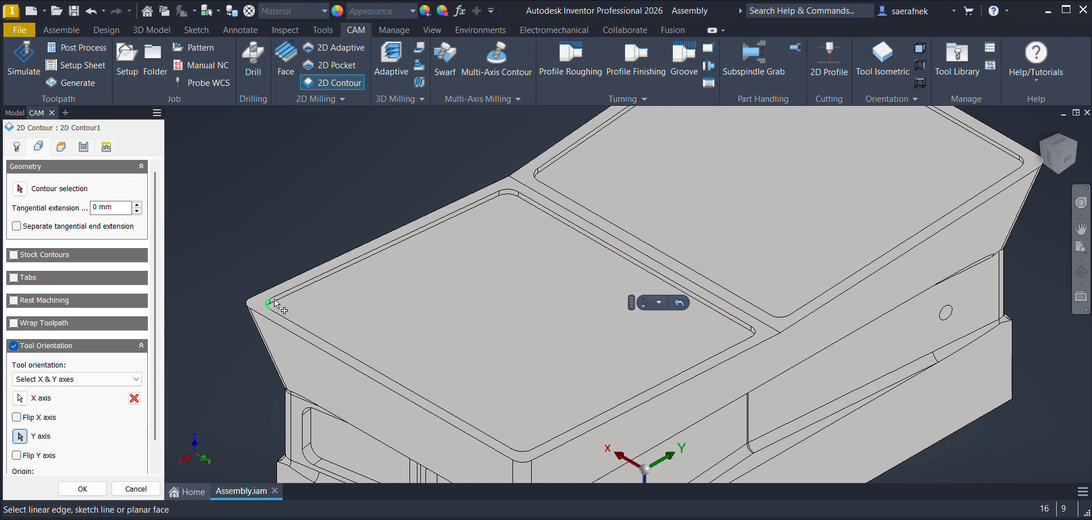
pyautogui.click(367, 265)
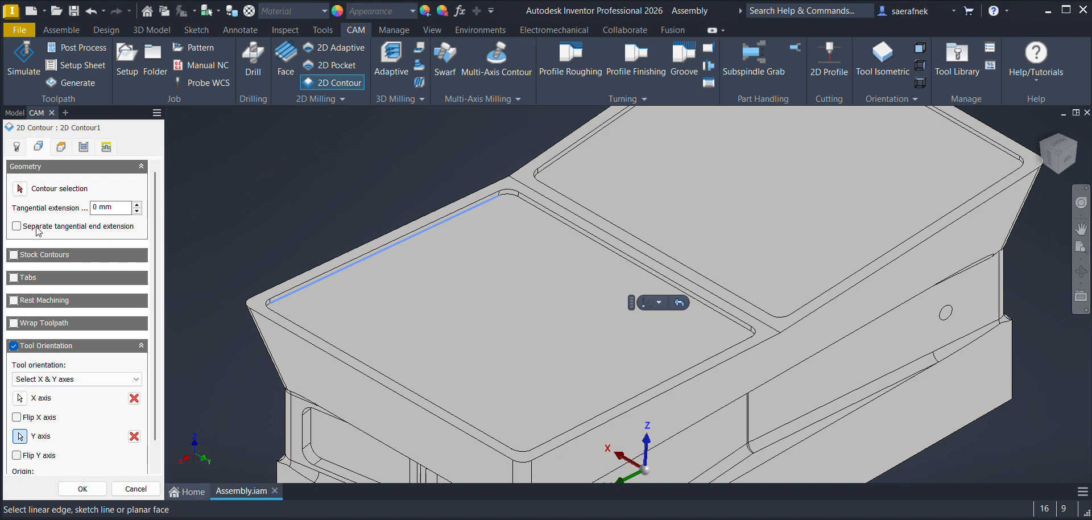
# Step: Select the sloped pocket's closed floor edge loop as the machining contour
pyautogui.click(53, 193)
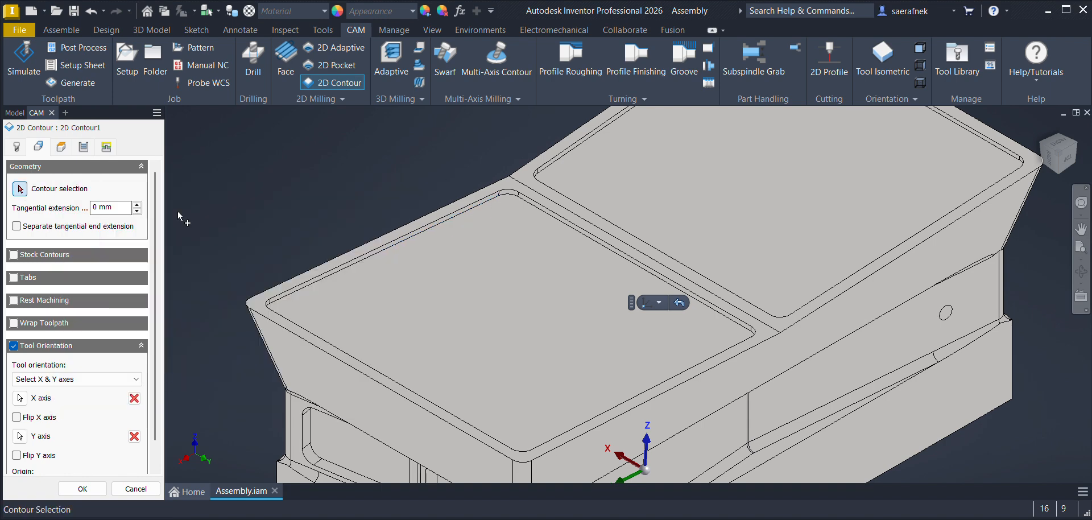
pyautogui.click(363, 258)
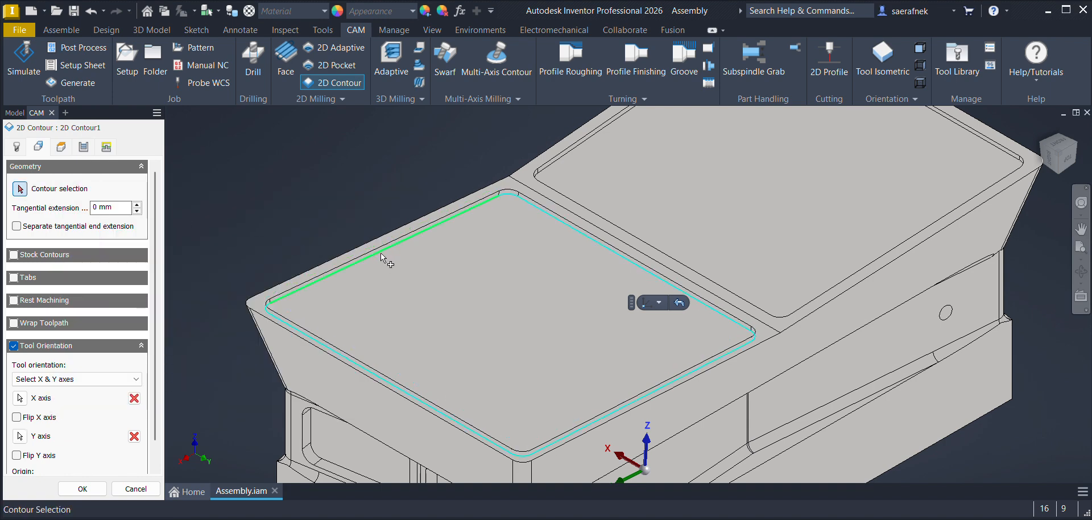
pyautogui.click(381, 254)
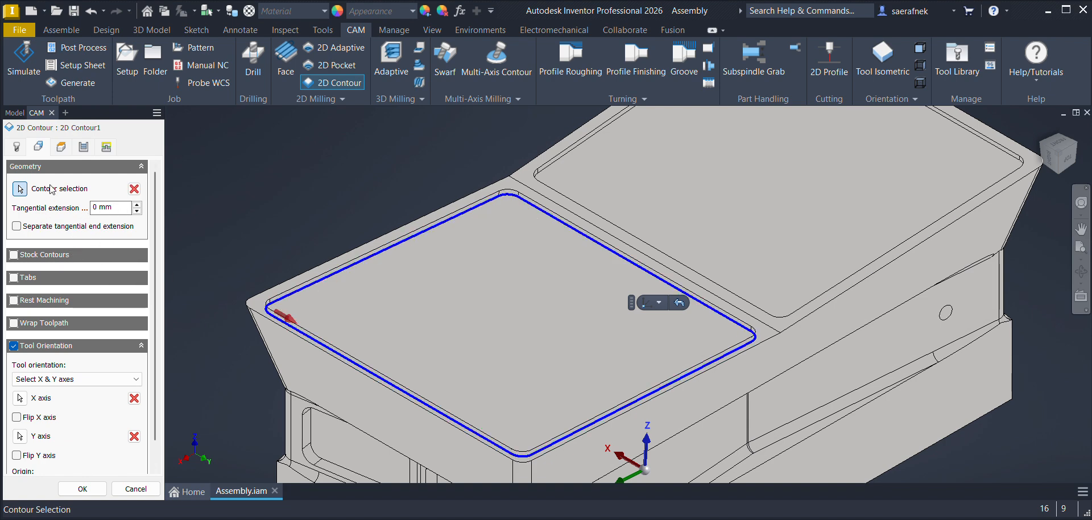
# Step: Set the bottom height reference to Selection and pick the sloped pocket's floor face
pyautogui.click(61, 146)
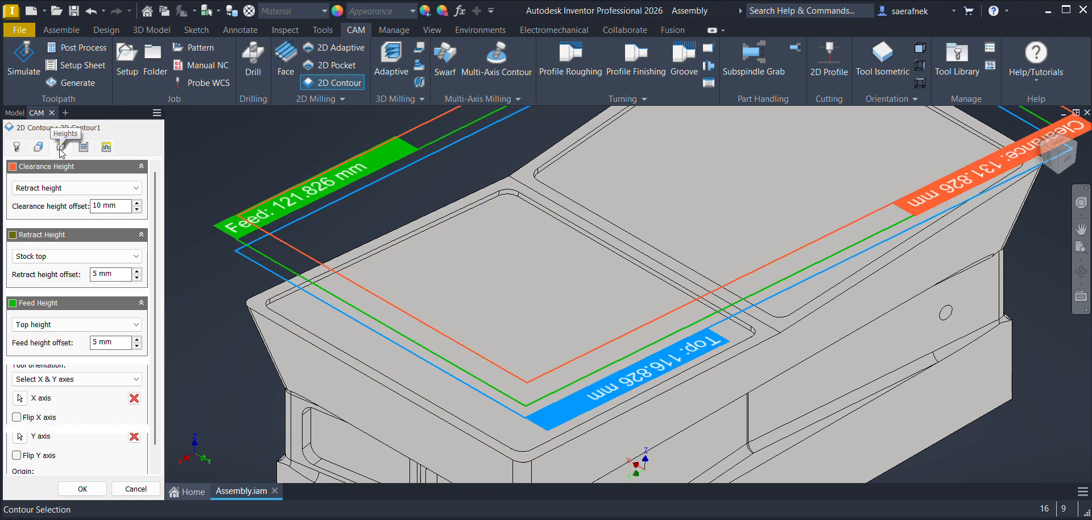
pyautogui.click(65, 462)
pyautogui.click(35, 519)
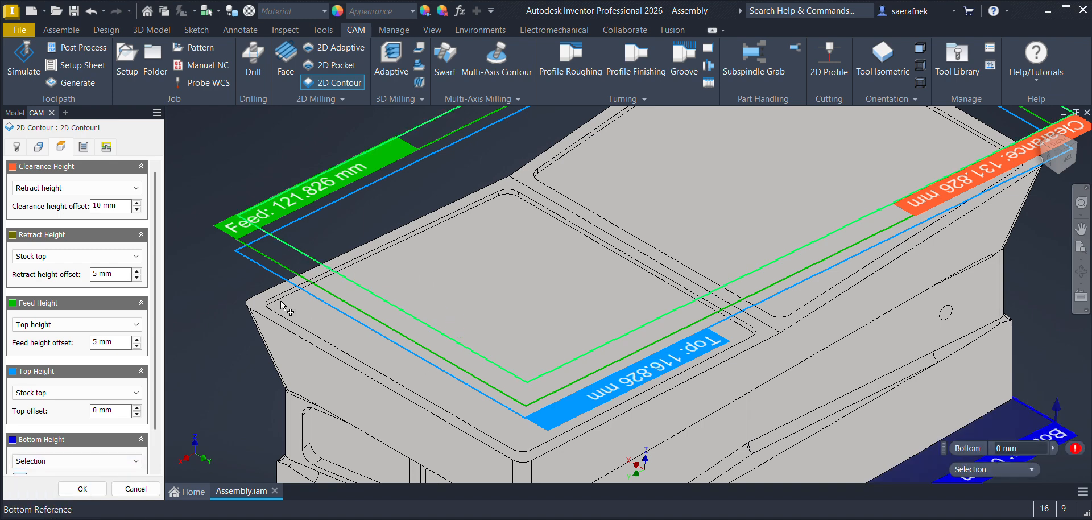
pyautogui.scroll(5, 280, 307)
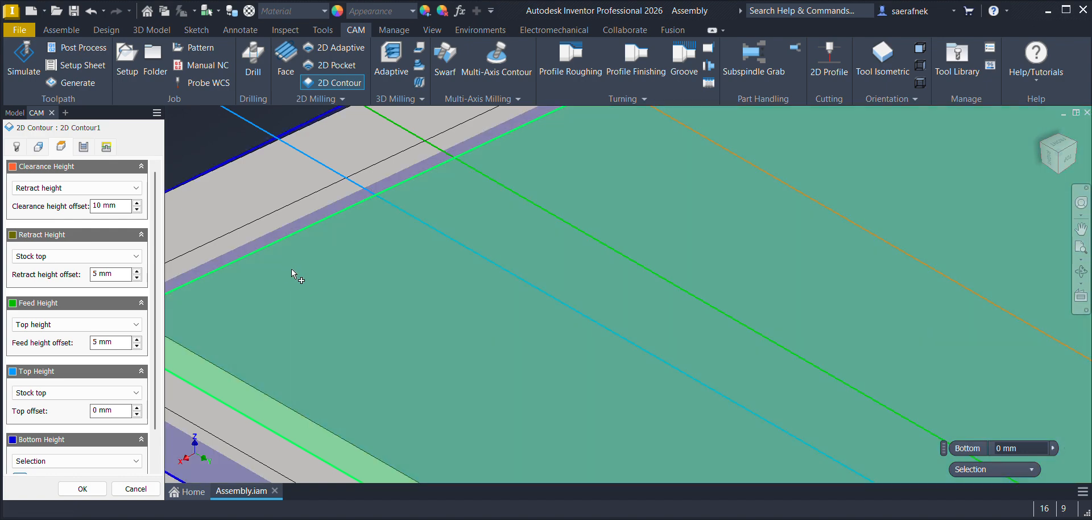
pyautogui.scroll(-5, 311, 273)
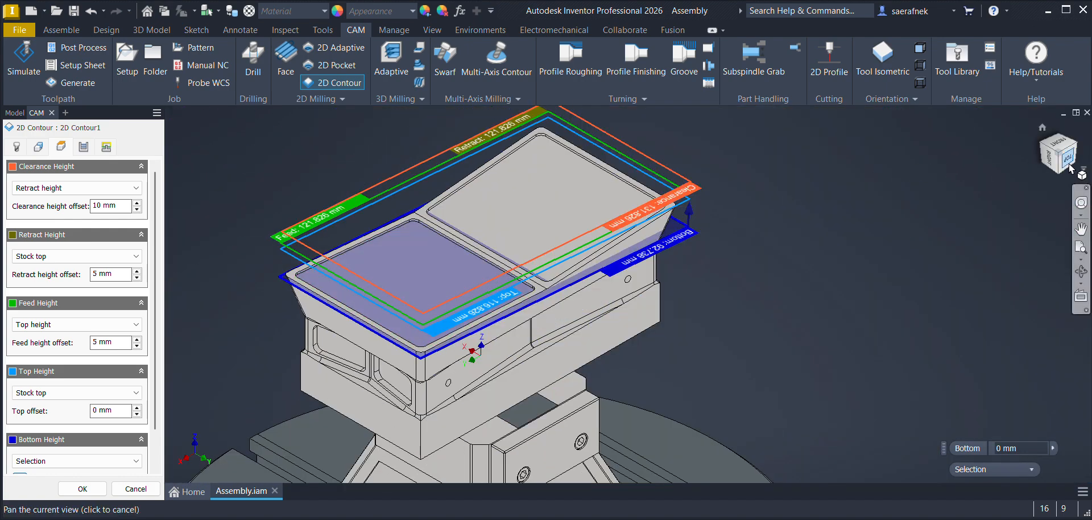
# Step: Set the top height offset to -20 mm from stock top, checking the height planes in a side view
pyautogui.click(1069, 167)
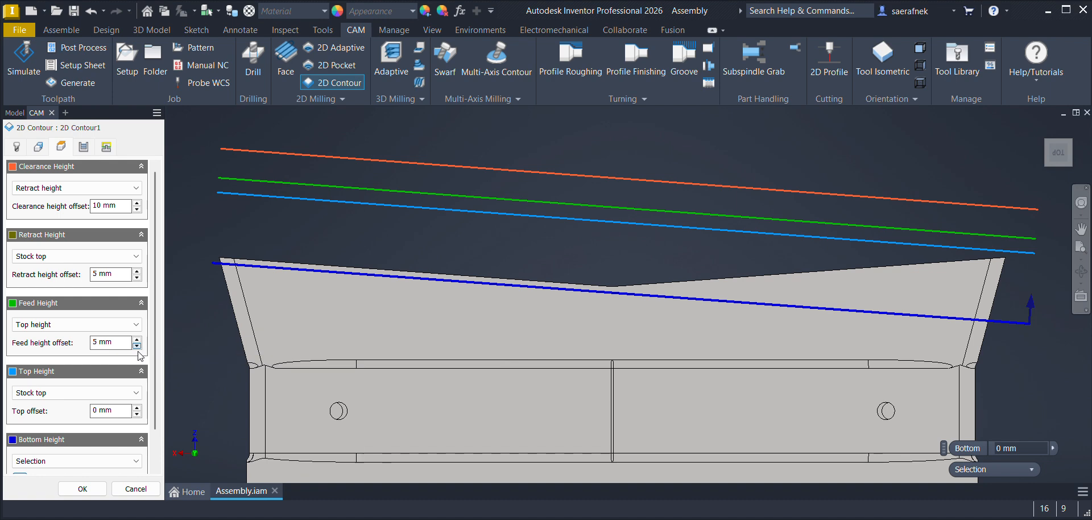
pyautogui.click(136, 415)
pyautogui.click(137, 415)
pyautogui.click(138, 415)
pyautogui.click(138, 416)
pyautogui.click(138, 416)
pyautogui.click(138, 416)
pyautogui.click(137, 416)
pyautogui.click(136, 416)
pyautogui.click(137, 415)
pyautogui.click(136, 415)
pyautogui.click(136, 415)
pyautogui.click(136, 415)
pyautogui.click(136, 414)
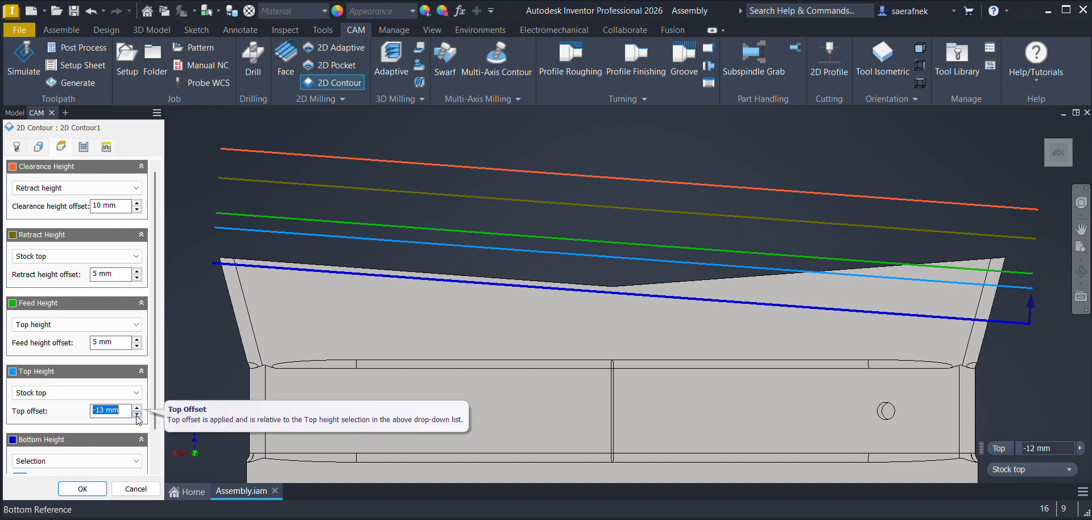
pyautogui.click(136, 414)
pyautogui.click(137, 415)
pyautogui.click(136, 415)
pyautogui.click(137, 414)
pyautogui.click(137, 415)
pyautogui.click(137, 415)
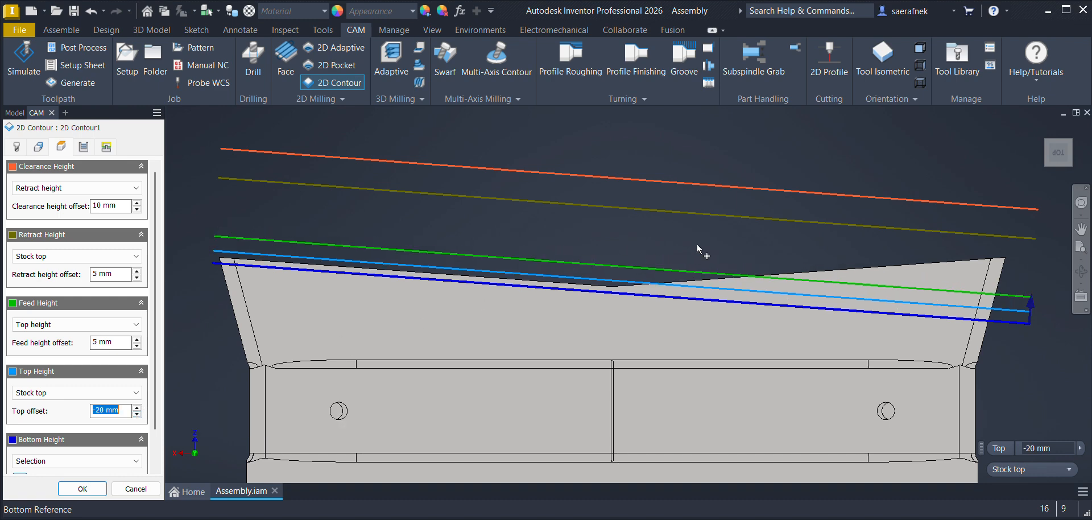
# Step: Enable Multiple Depths in the contour passes and finish the operation
pyautogui.click(83, 147)
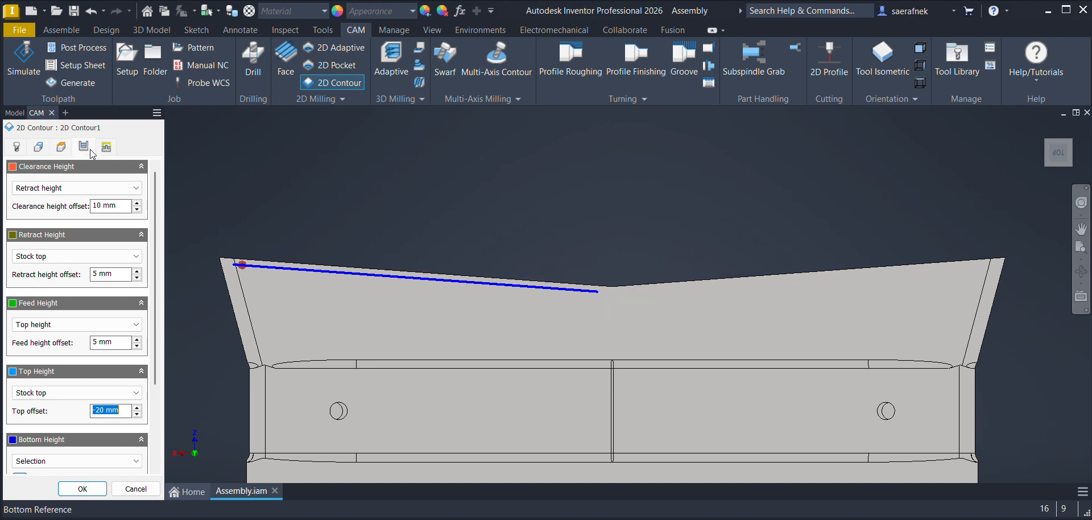
pyautogui.moveTo(155, 349); pyautogui.dragTo(155, 427)
pyautogui.click(14, 398)
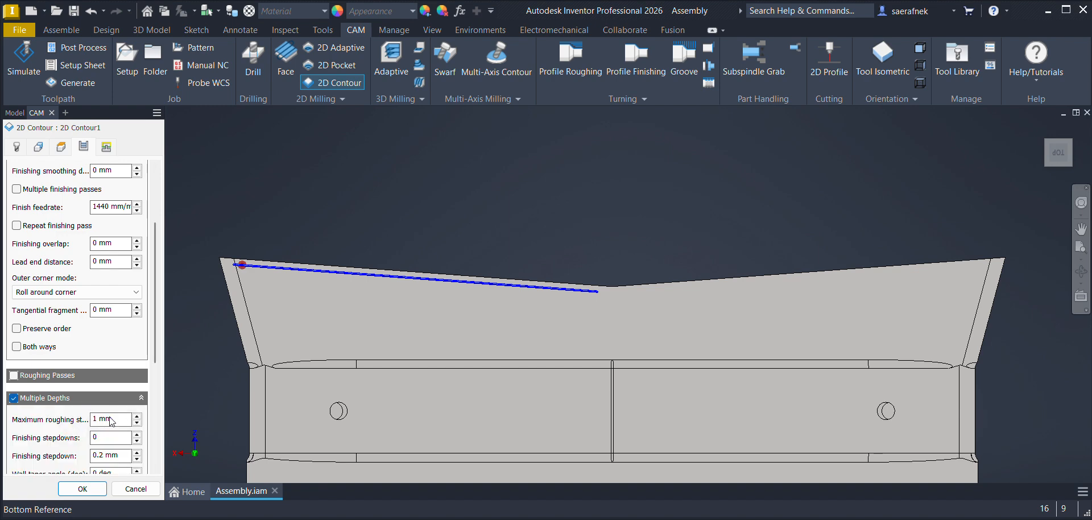
pyautogui.click(83, 488)
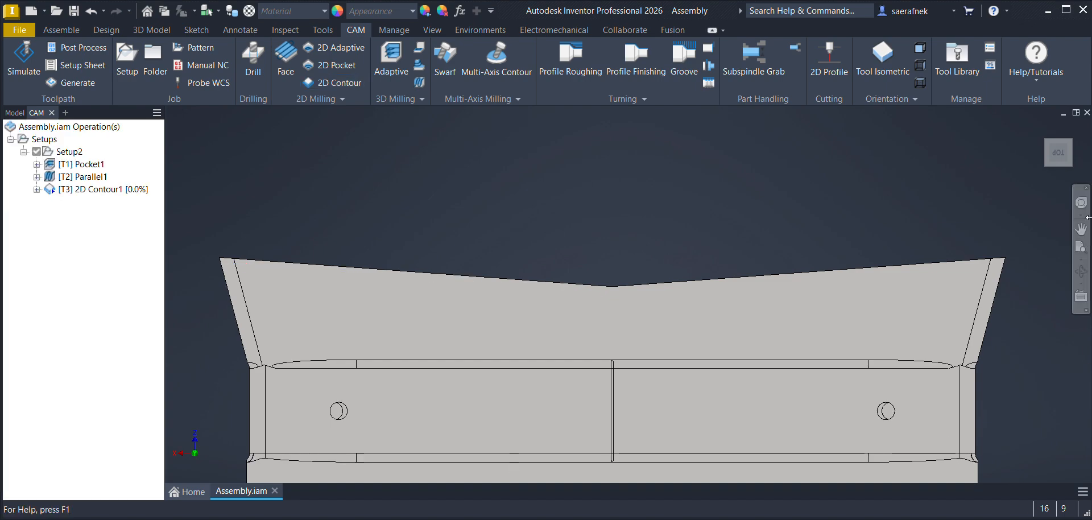
# Step: Examine the 2D contour toolpath along the sloped pocket's walls from an isometric view
pyautogui.click(1073, 165)
pyautogui.scroll(10, 653, 196)
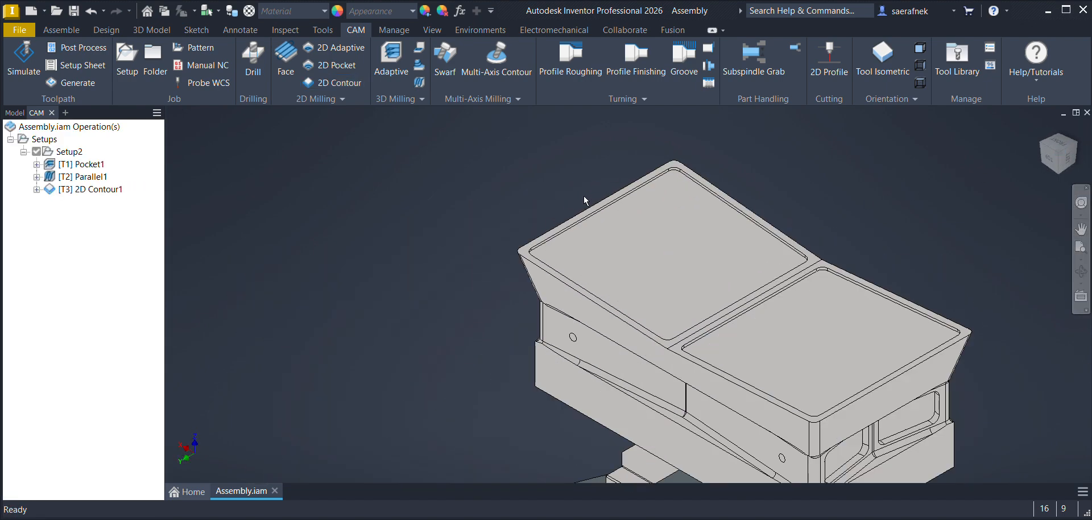
pyautogui.scroll(-8, 443, 246)
pyautogui.click(113, 189)
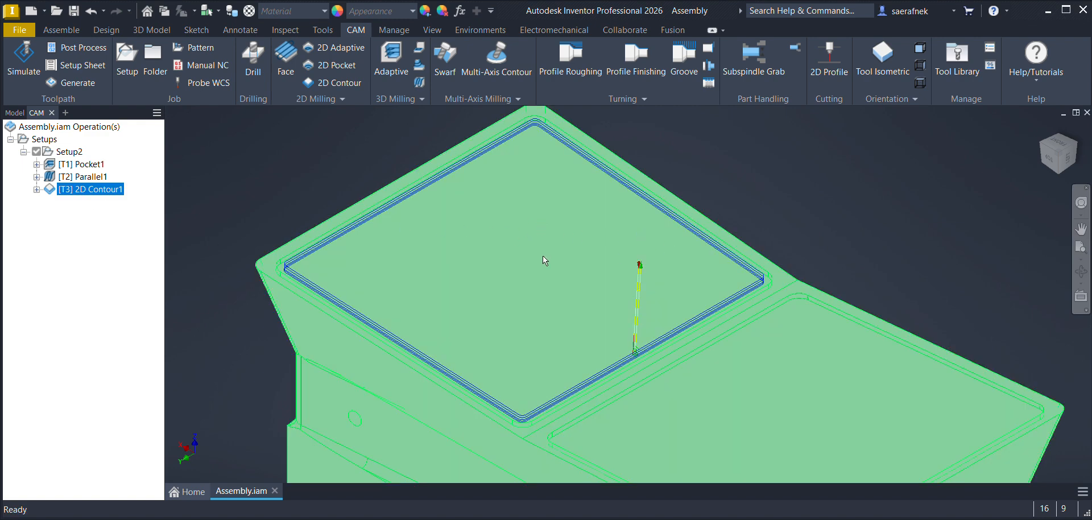
pyautogui.click(160, 194)
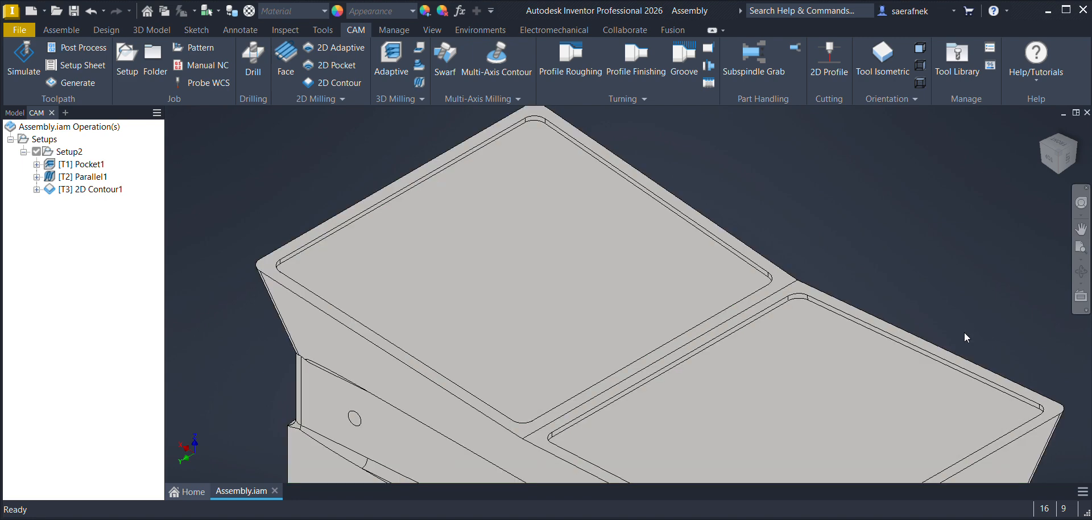
pyautogui.click(88, 190)
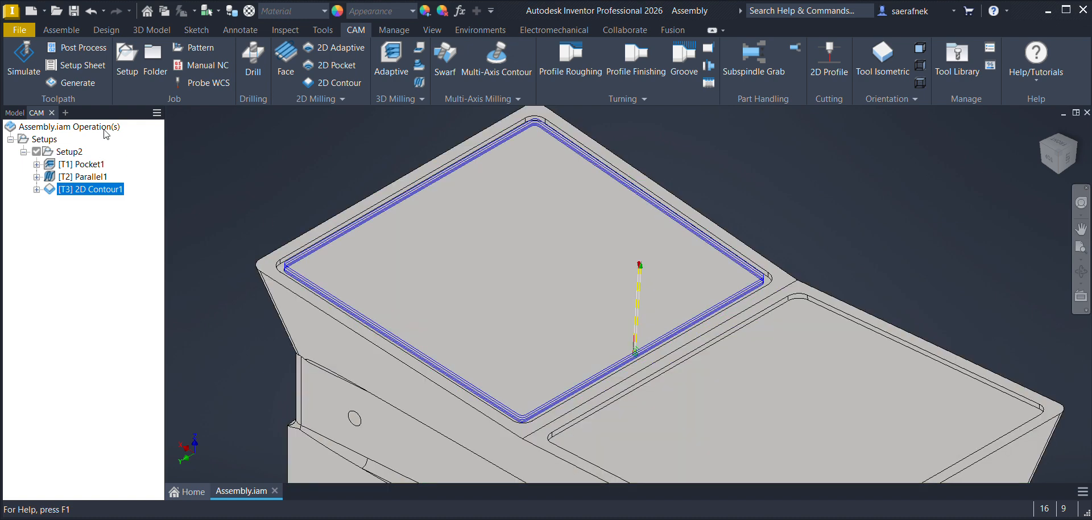
# Step: Edit the punch in place to make its YZ and XY origin planes visible, and return to the assembly
pyautogui.click(13, 114)
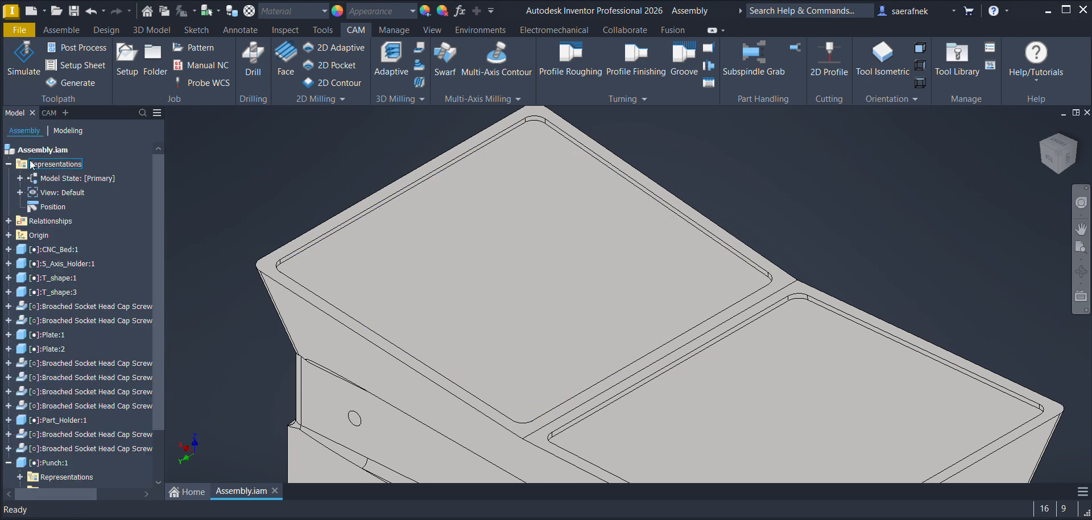
pyautogui.doubleClick(49, 406)
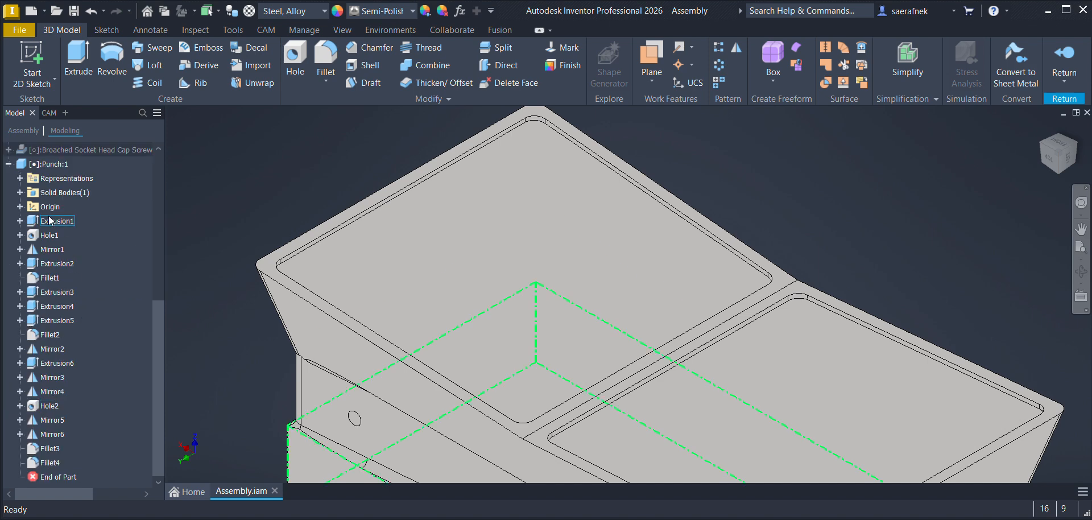
pyautogui.click(20, 207)
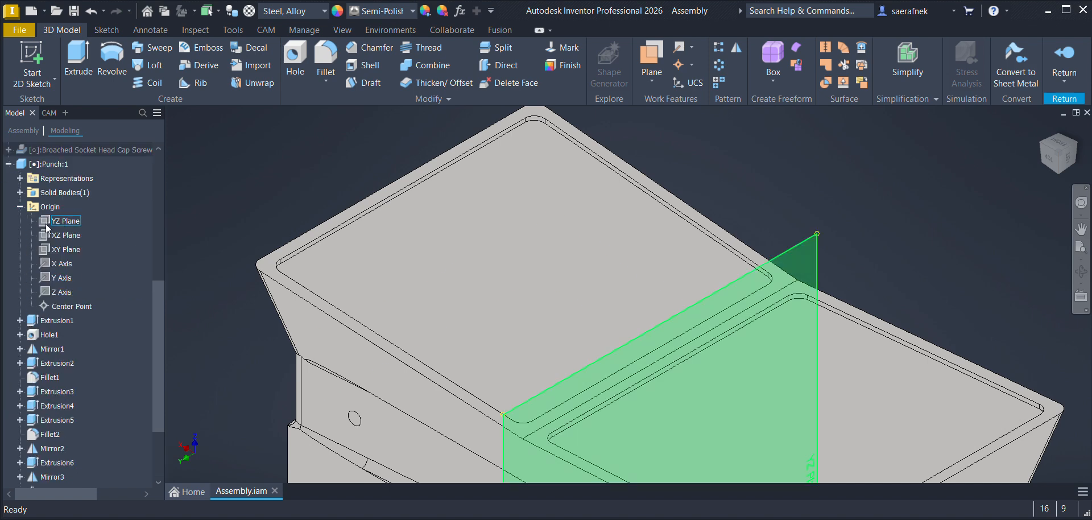
pyautogui.click(63, 223)
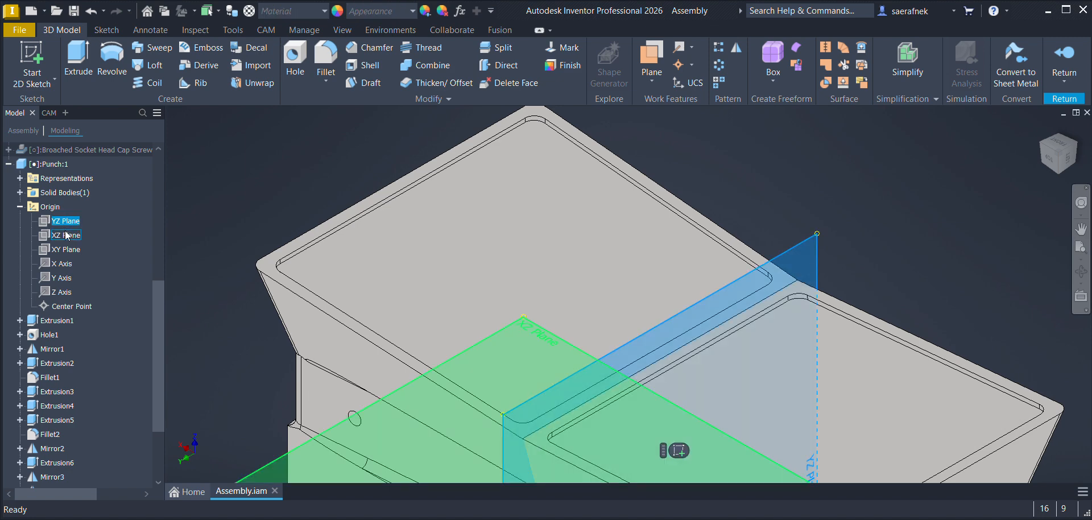
pyautogui.hotkey('alt', 'v')
pyautogui.click(64, 249)
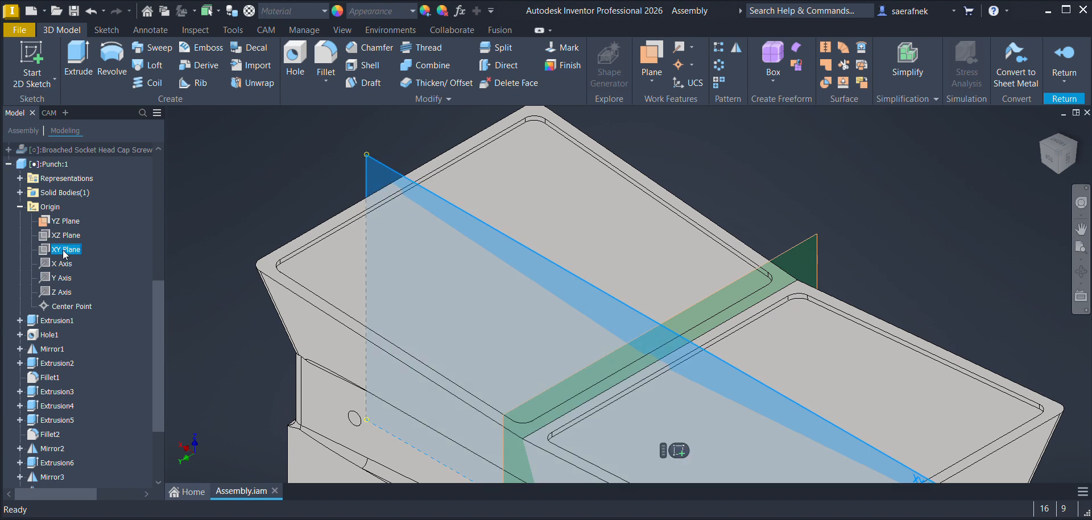
pyautogui.hotkey('alt', 'v')
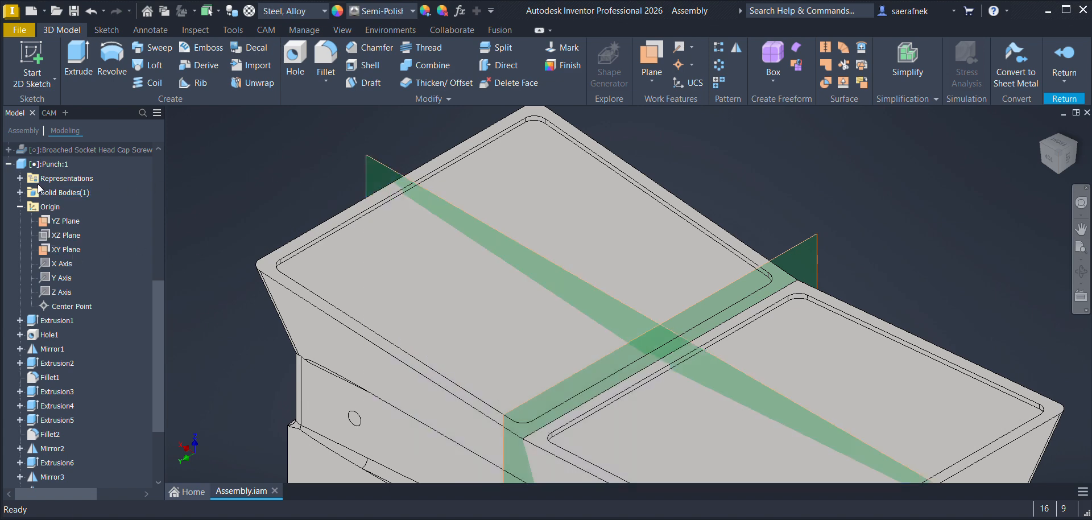
pyautogui.scroll(7, 39, 191)
pyautogui.doubleClick(62, 152)
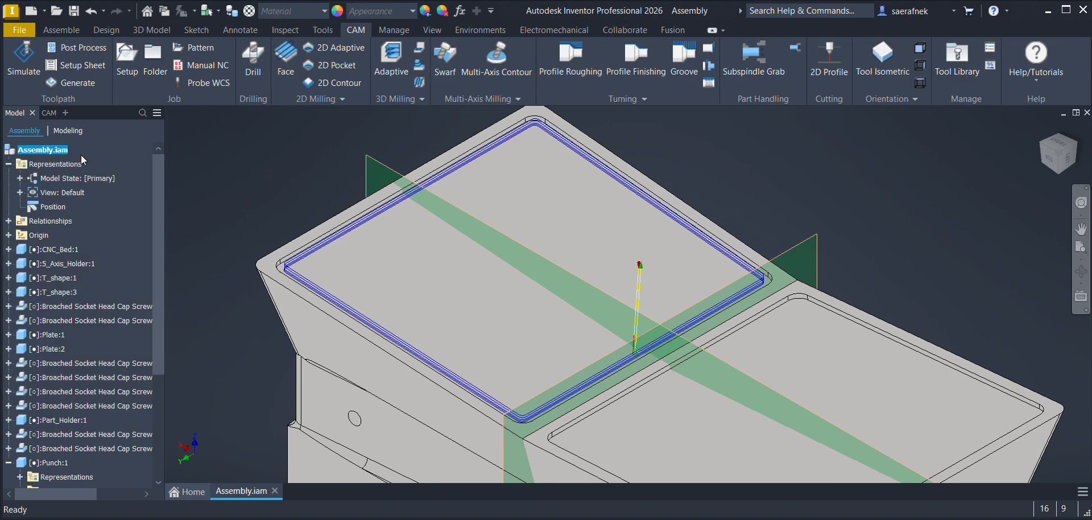
# Step: Create a Mirror pattern of the 2D contour operation across the punch's YZ plane, keeping the original
pyautogui.click(49, 113)
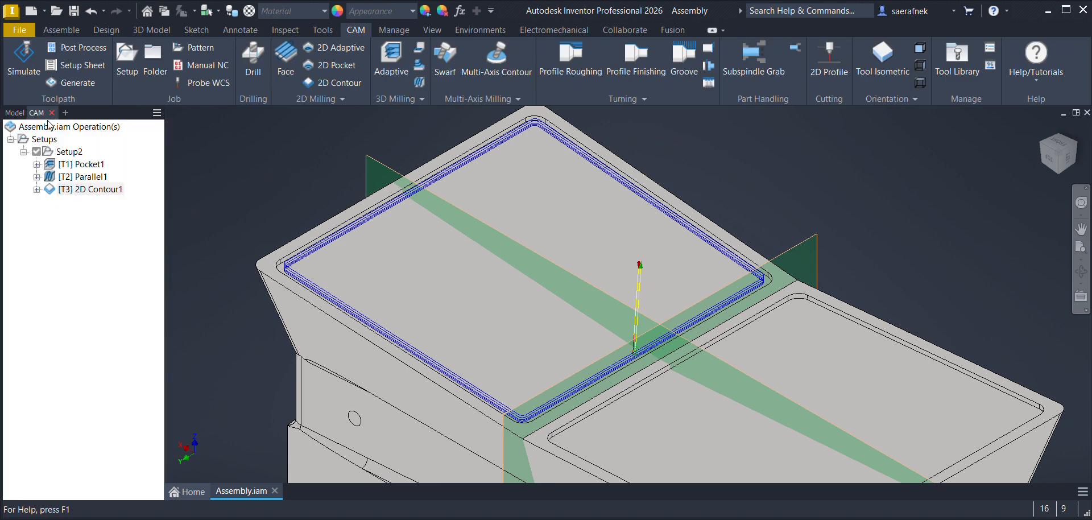
pyautogui.click(106, 230)
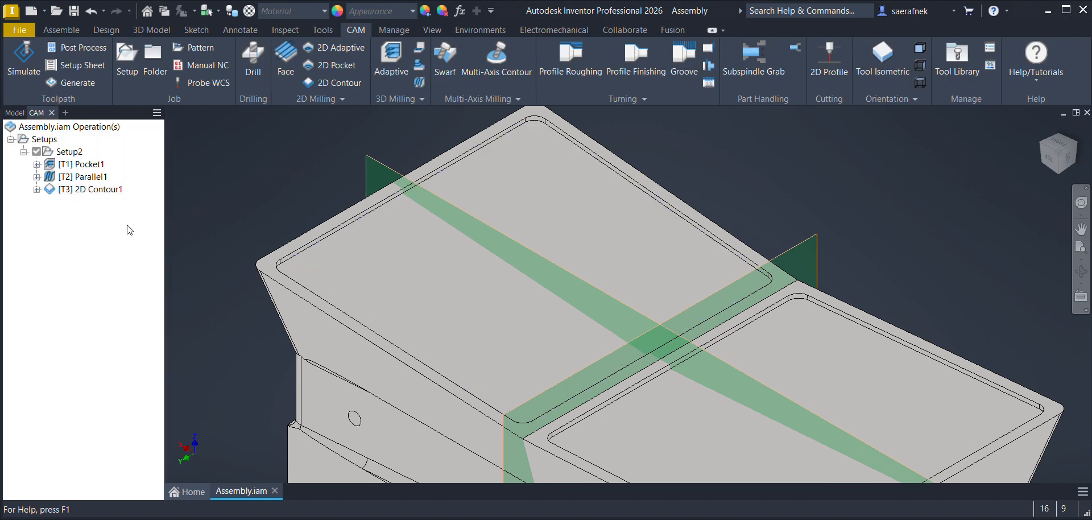
pyautogui.click(86, 191)
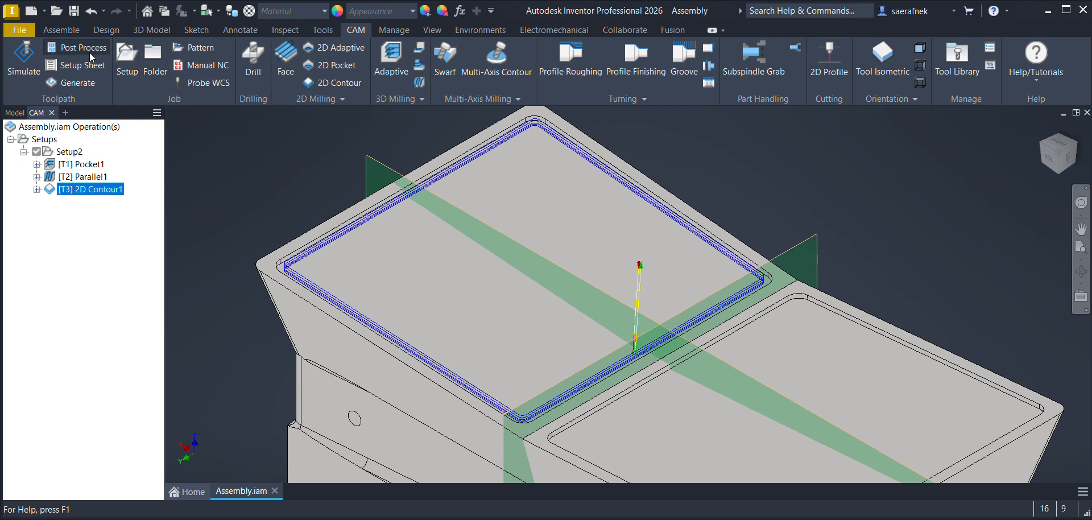
pyautogui.click(180, 49)
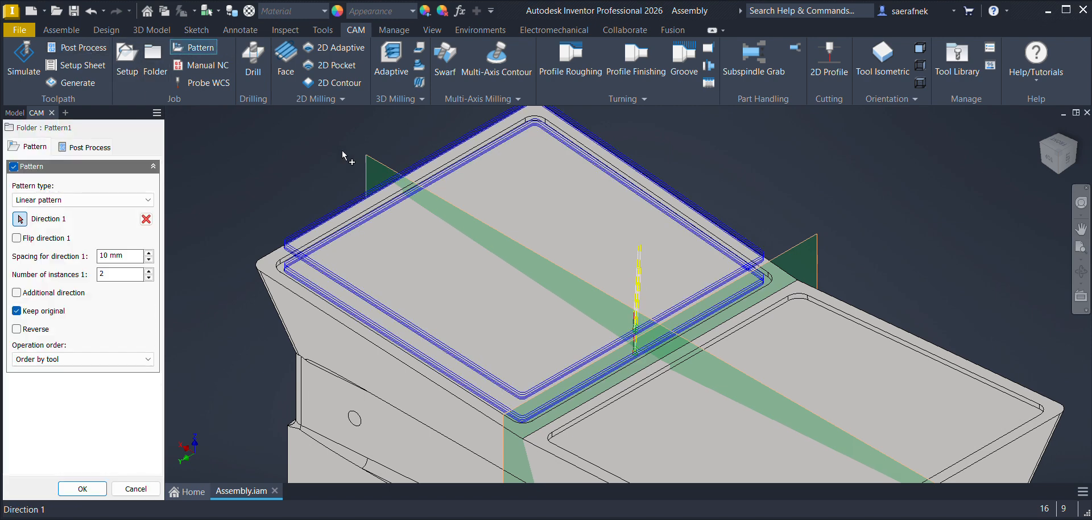
pyautogui.click(36, 201)
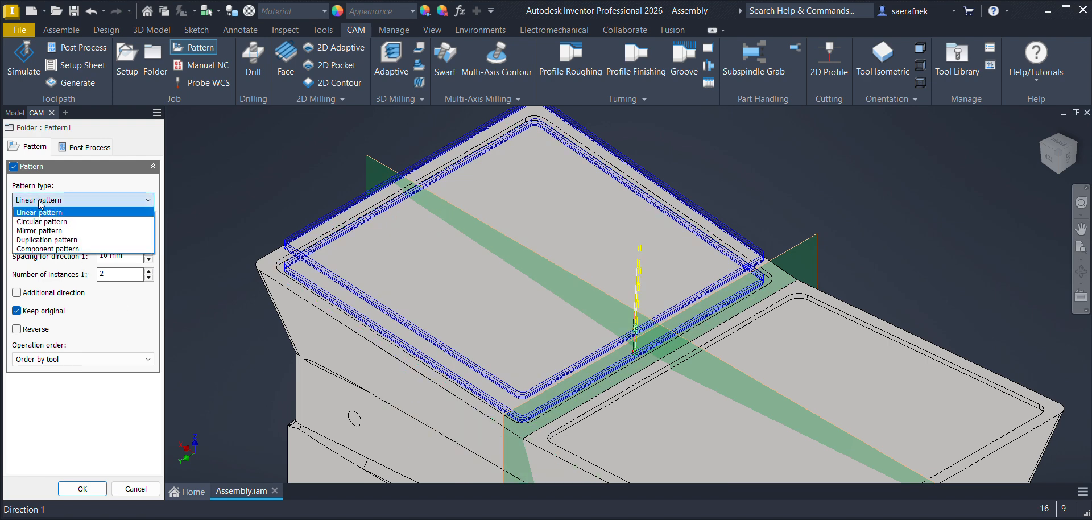
pyautogui.click(57, 230)
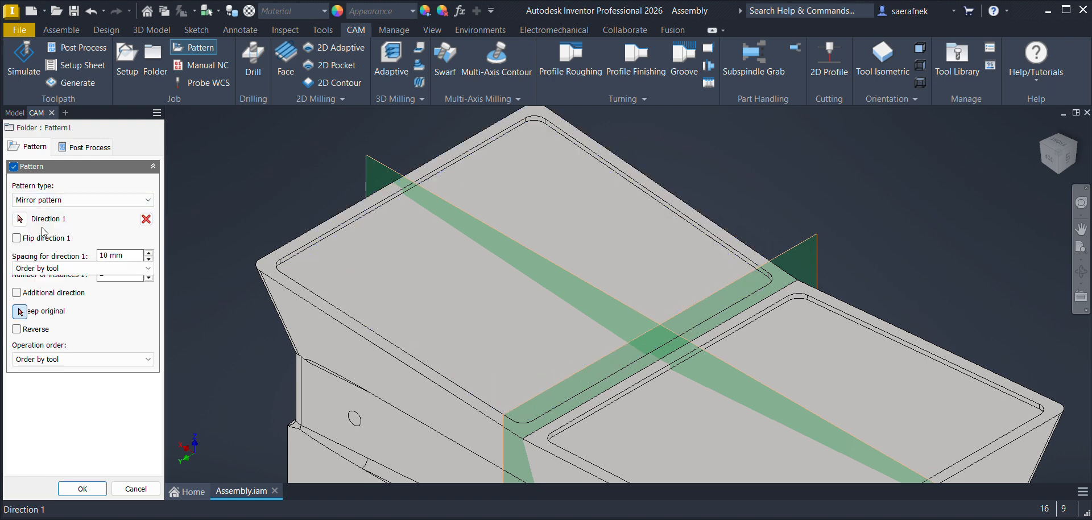
pyautogui.click(804, 248)
pyautogui.moveTo(777, 238); pyautogui.dragTo(732, 176, button='middle')
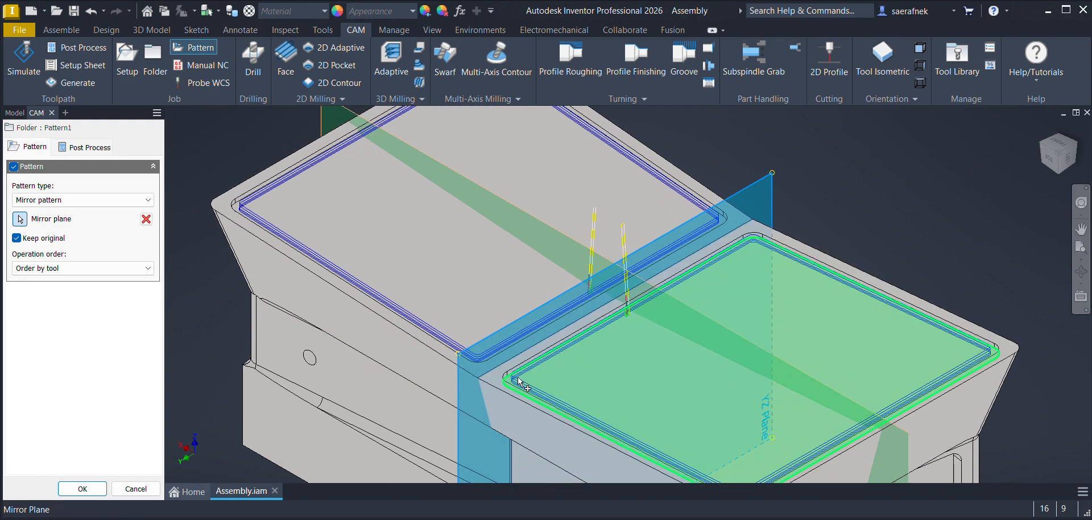
pyautogui.click(77, 489)
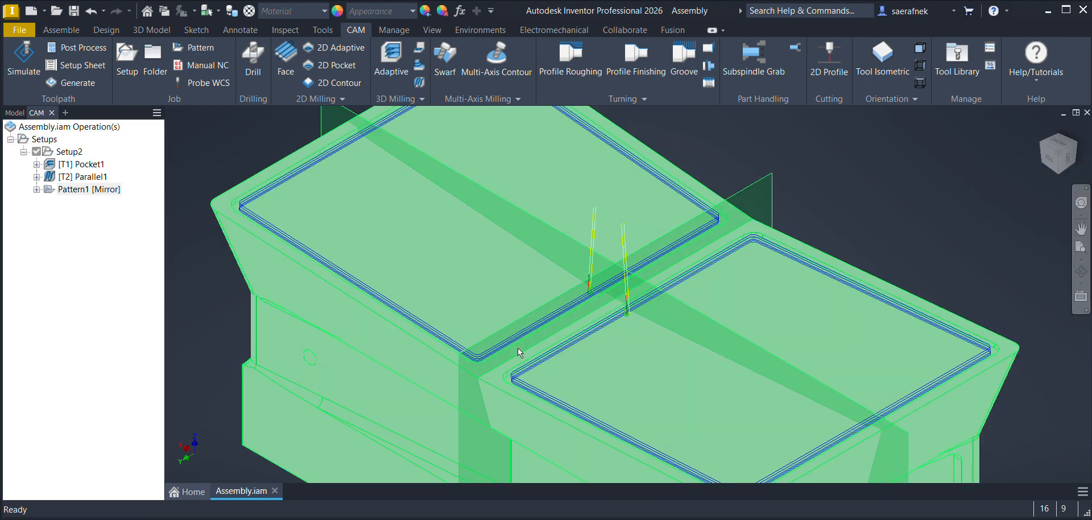
pyautogui.scroll(-5, 948, 226)
pyautogui.moveTo(924, 322); pyautogui.dragTo(670, 302, button='middle')
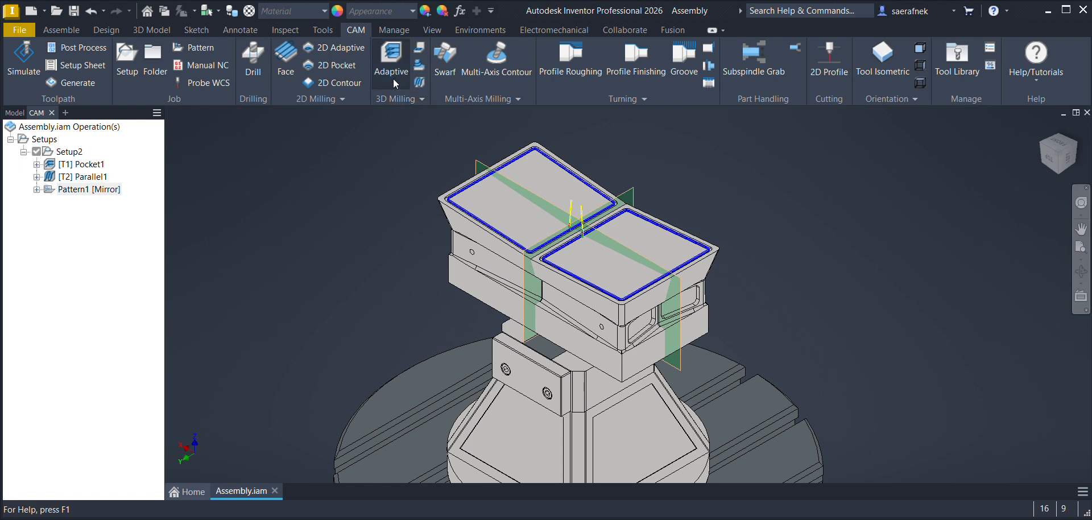
pyautogui.click(412, 100)
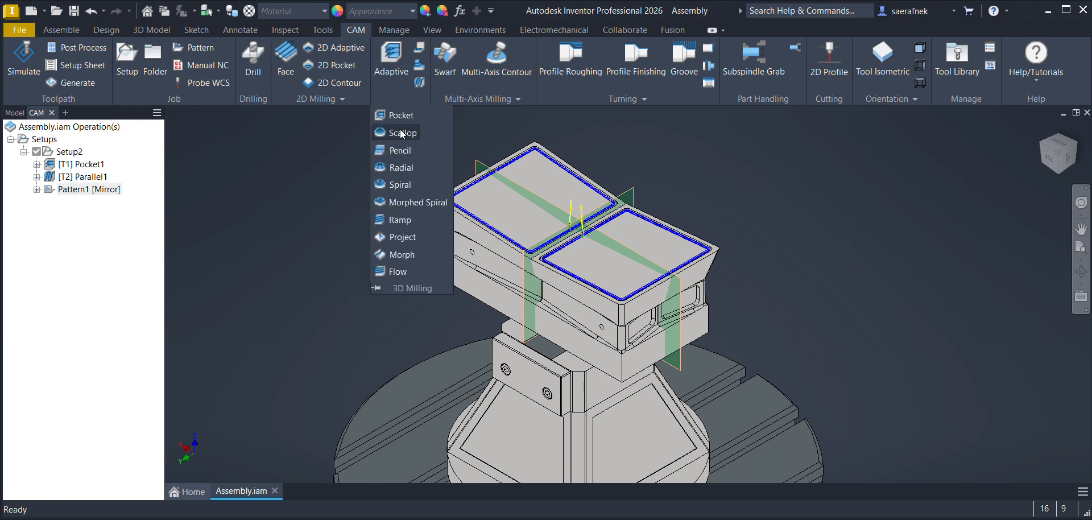
pyautogui.click(399, 116)
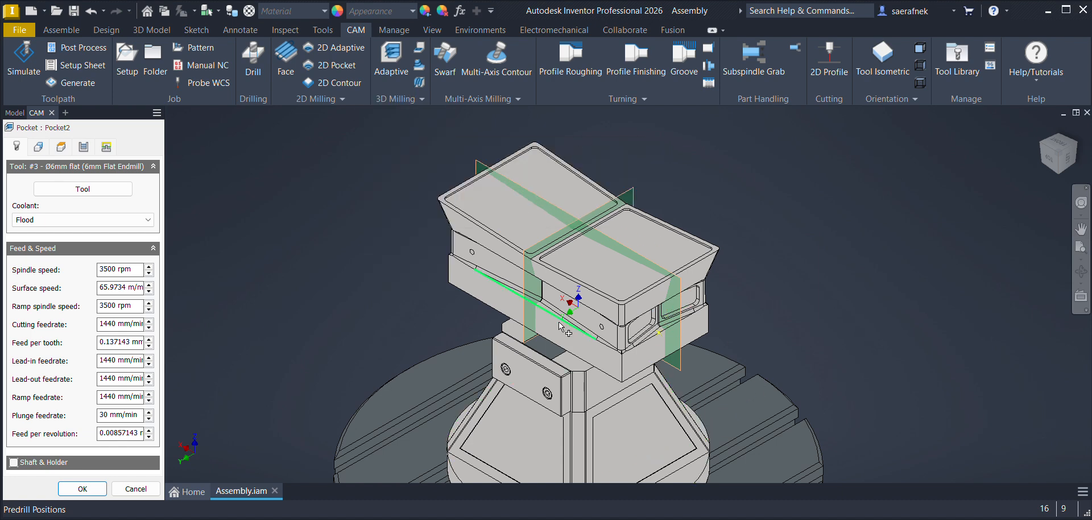
pyautogui.click(39, 146)
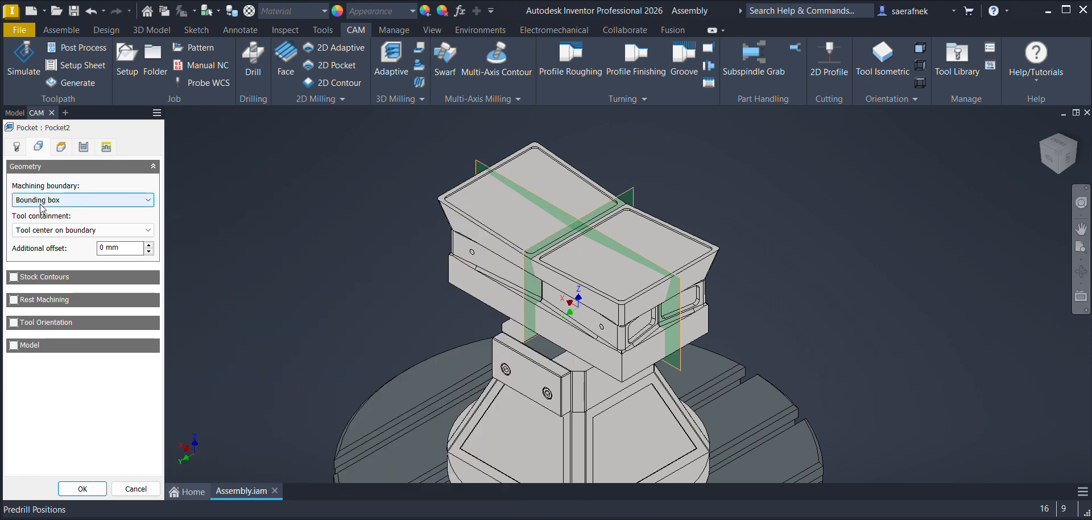
pyautogui.click(13, 322)
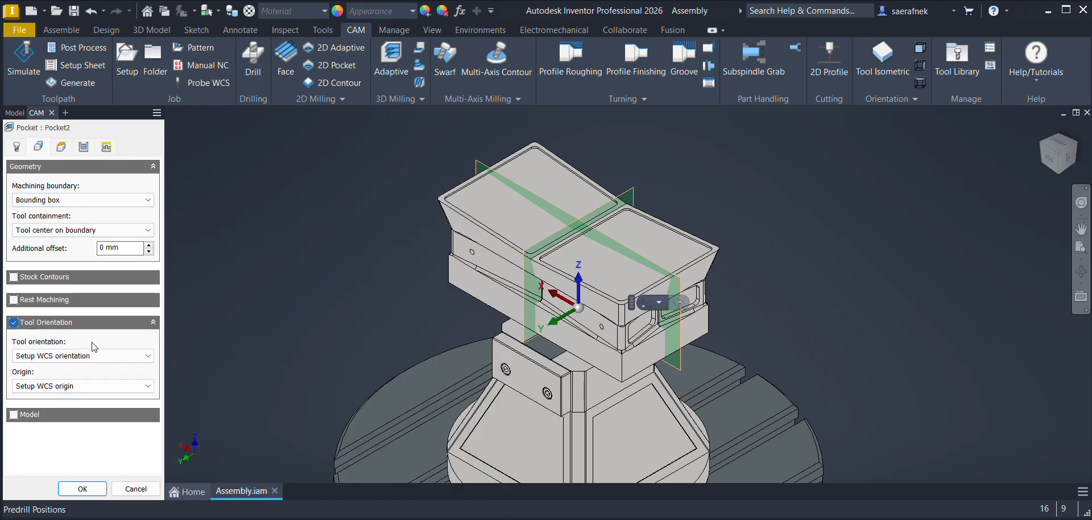
pyautogui.click(42, 384)
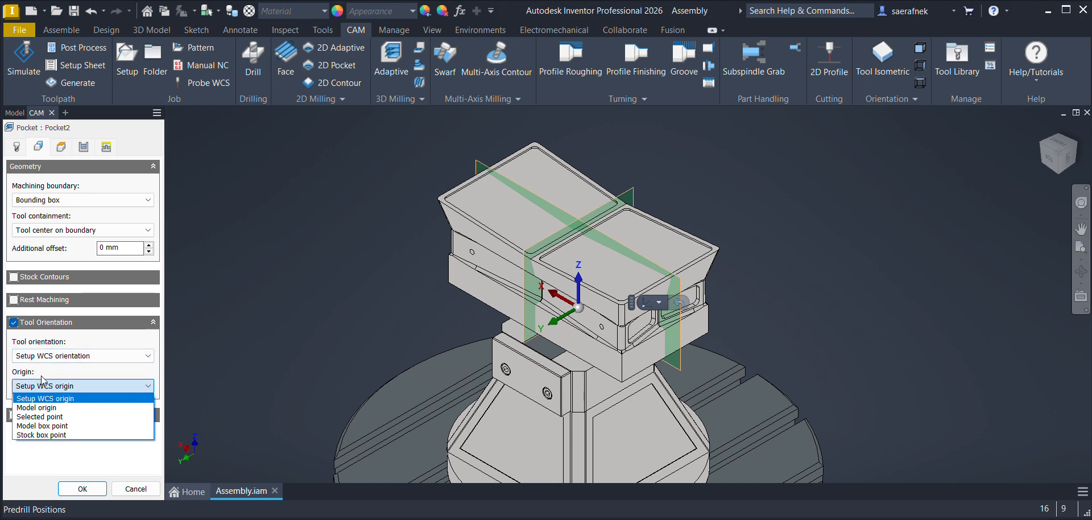
pyautogui.click(42, 368)
pyautogui.click(42, 355)
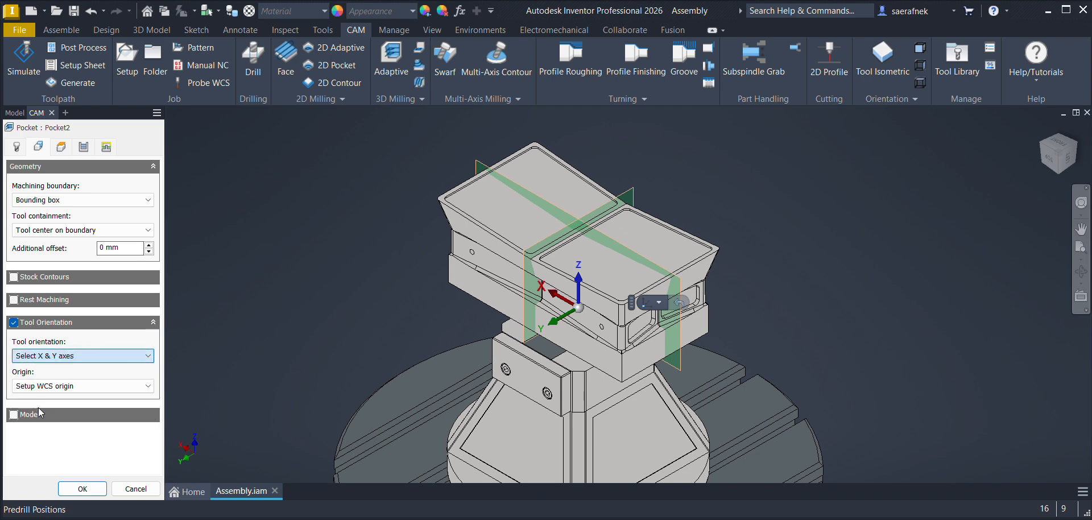
pyautogui.click(39, 407)
pyautogui.click(697, 340)
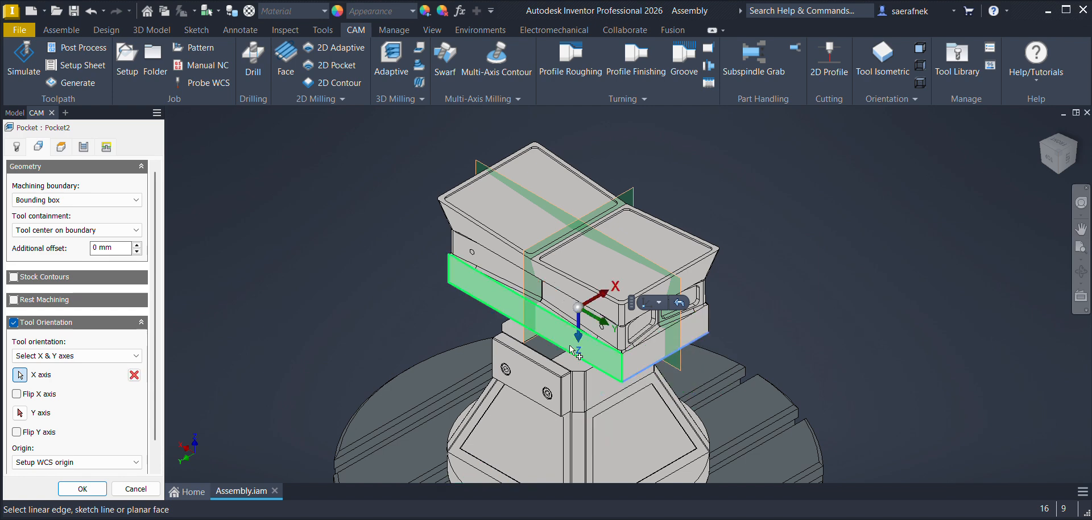
pyautogui.click(705, 324)
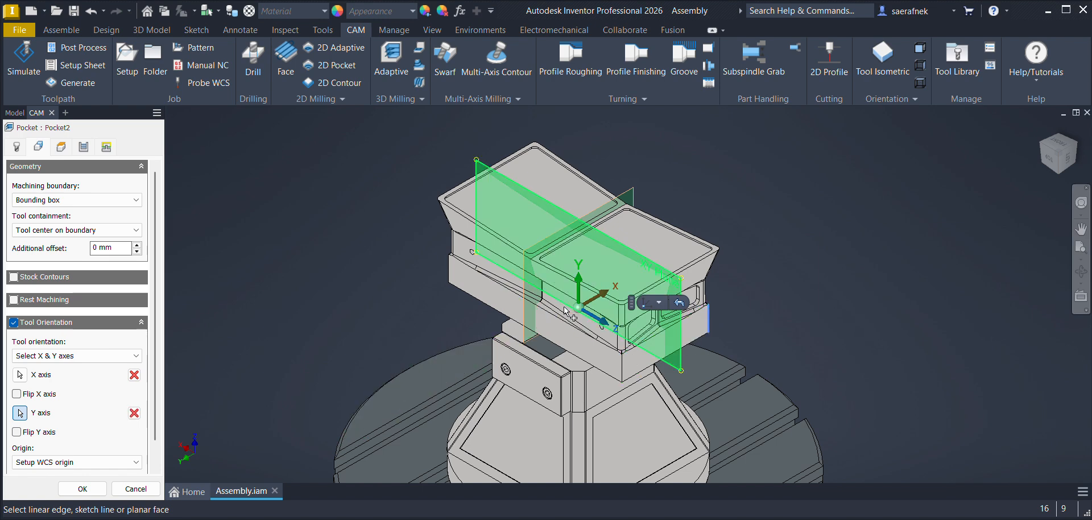
pyautogui.click(40, 199)
pyautogui.click(39, 242)
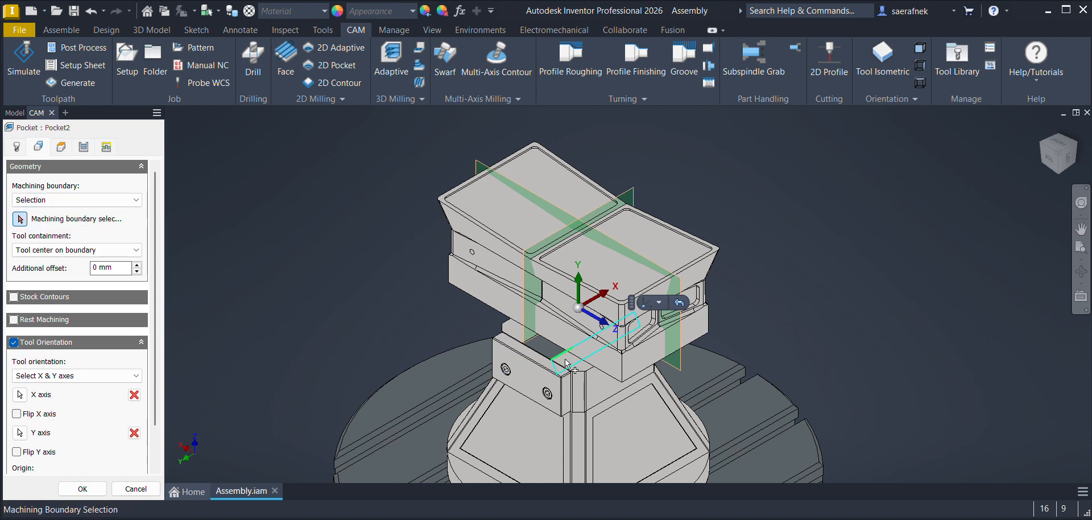
pyautogui.scroll(5, 698, 339)
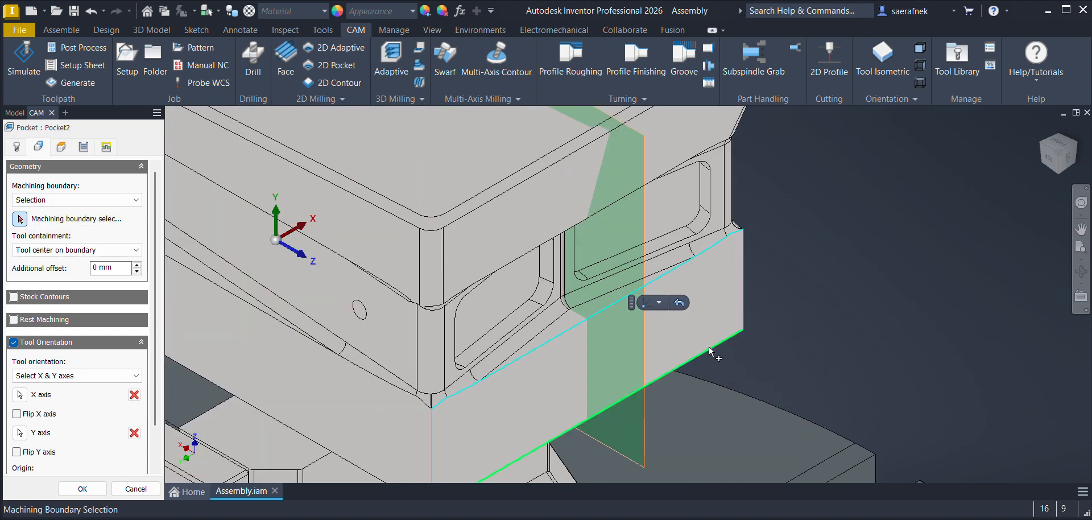
pyautogui.click(738, 324)
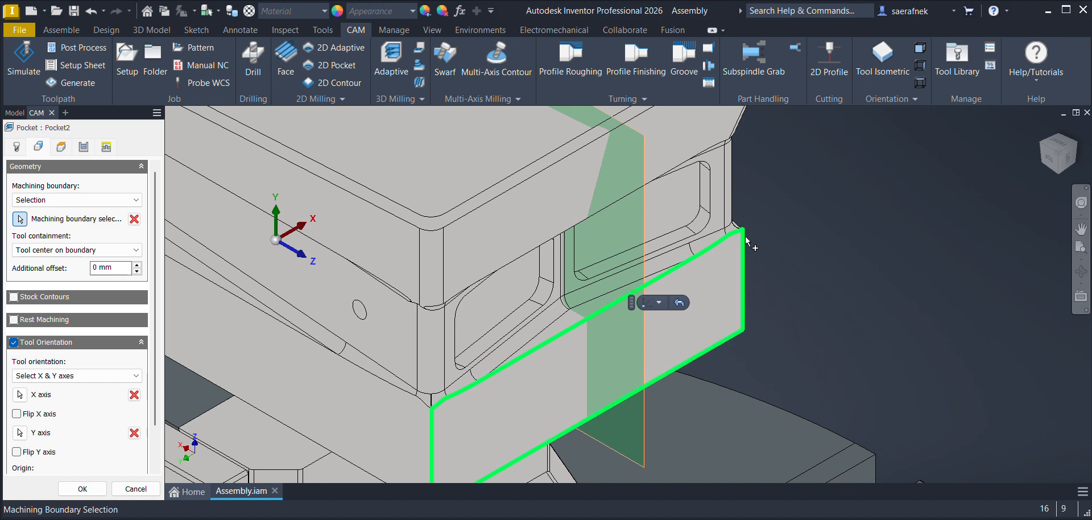
pyautogui.moveTo(720, 258); pyautogui.dragTo(721, 358, button='middle')
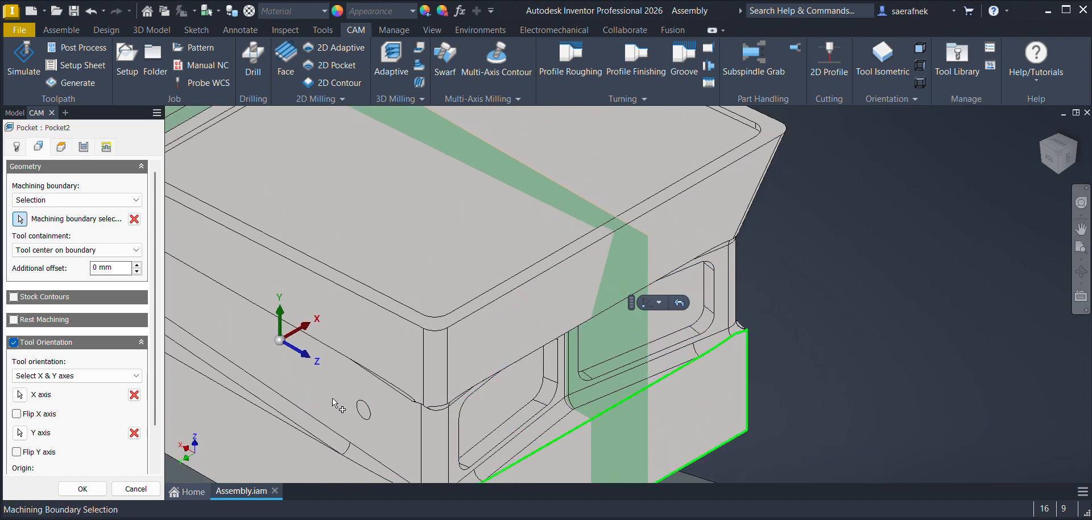
pyautogui.click(136, 489)
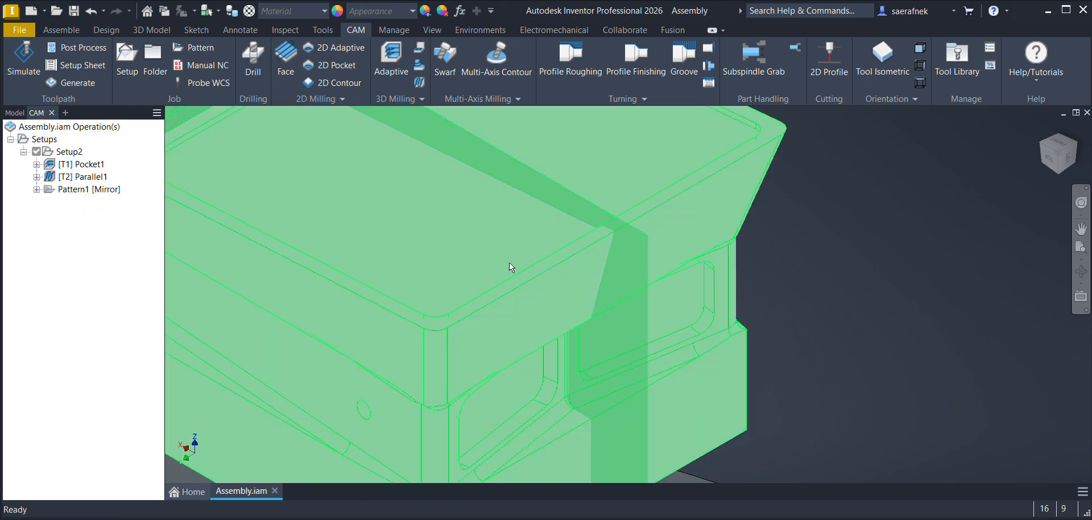
# Step: Edit the punch in place and start a 2D sketch on its lower end face below the two end pockets
pyautogui.click(14, 113)
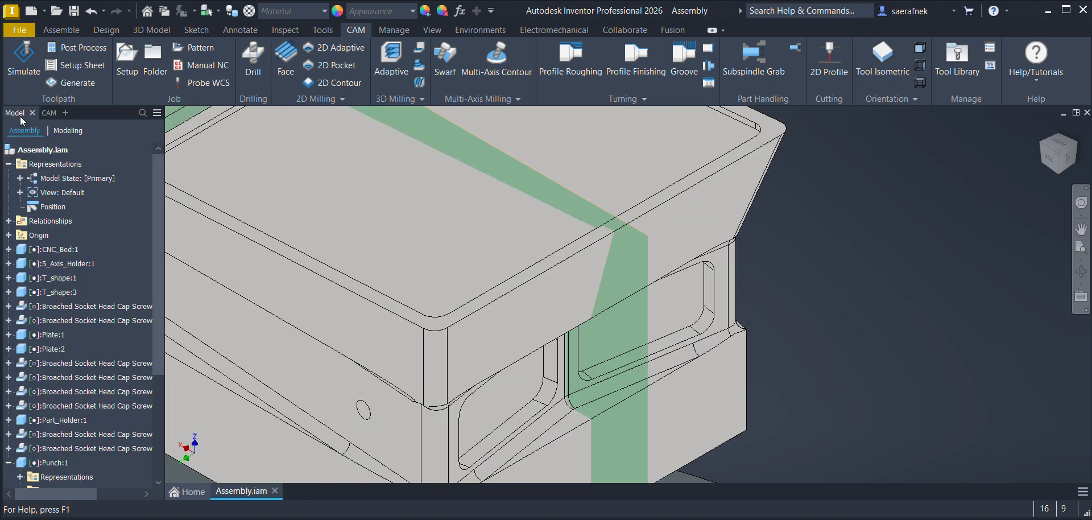
pyautogui.scroll(-4, 96, 373)
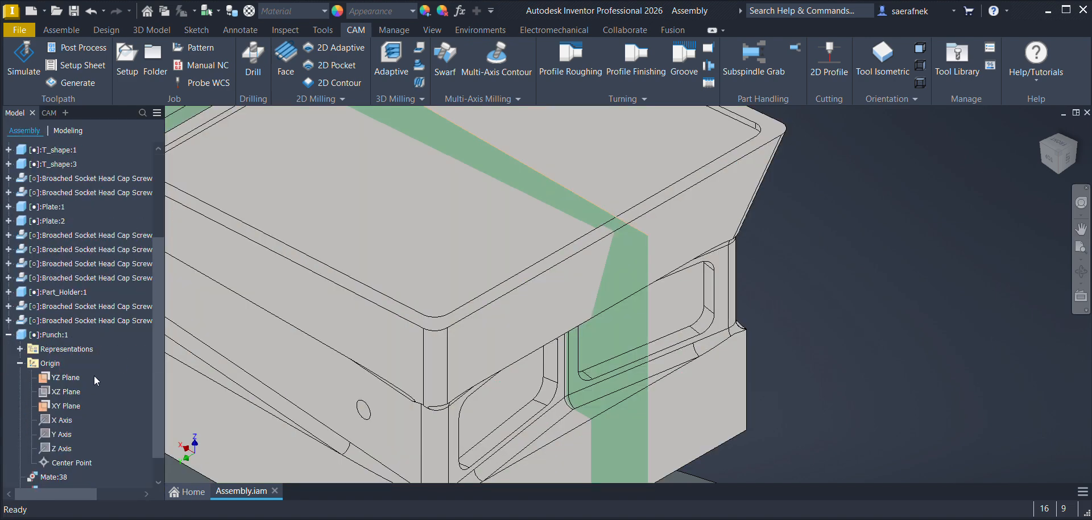
pyautogui.moveTo(569, 315); pyautogui.dragTo(595, 231, button='middle')
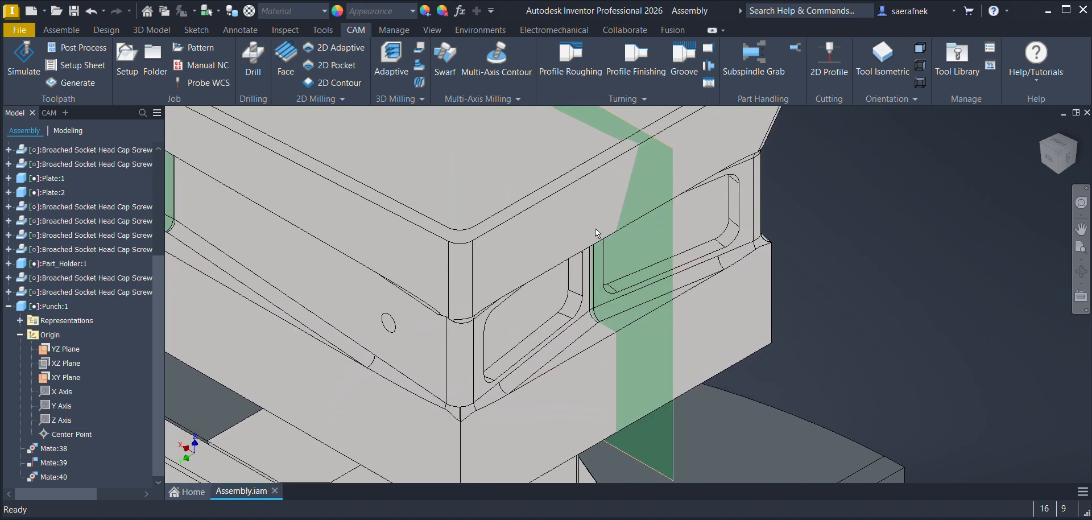
pyautogui.scroll(2, 595, 231)
pyautogui.scroll(3, 589, 305)
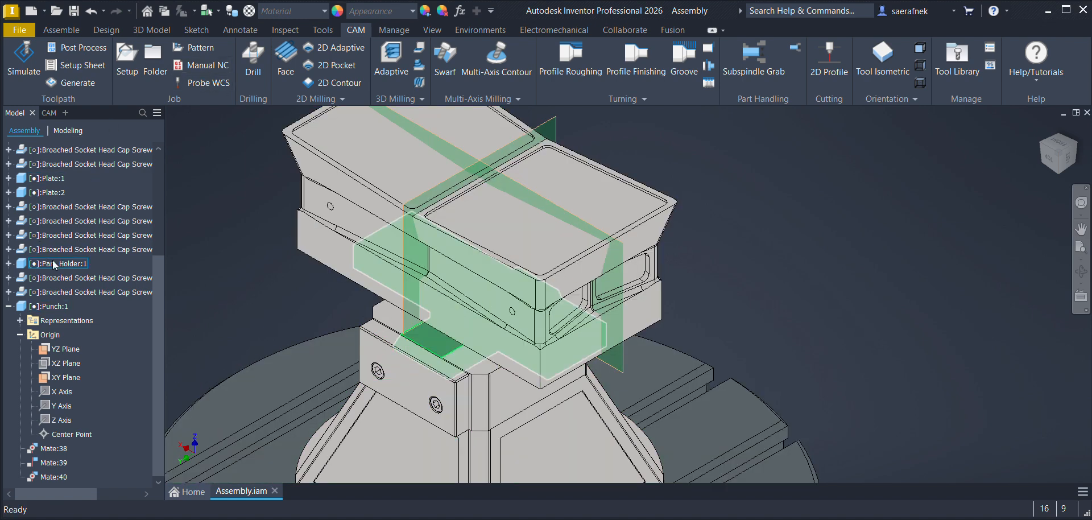
pyautogui.doubleClick(49, 307)
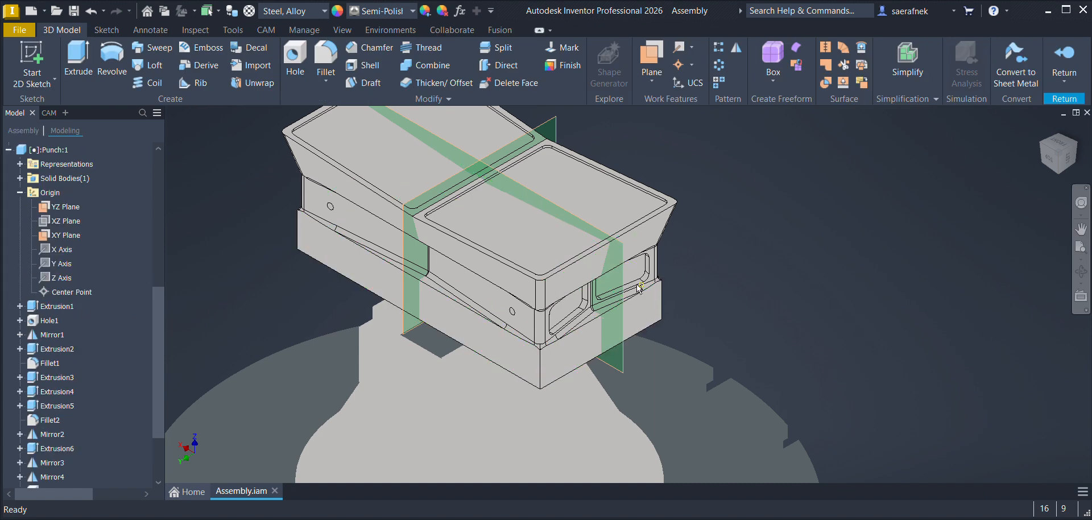
pyautogui.scroll(-2, 97, 264)
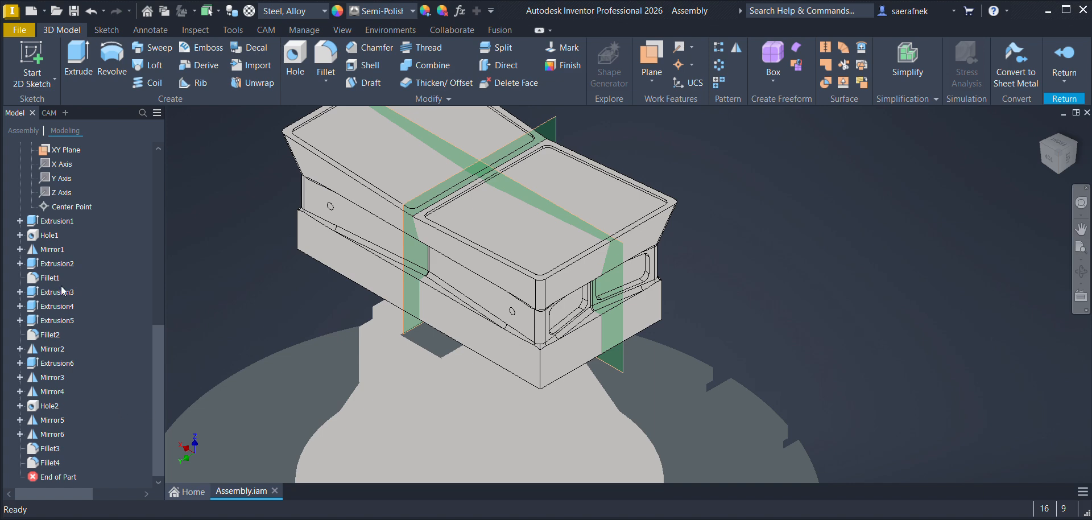
pyautogui.click(30, 54)
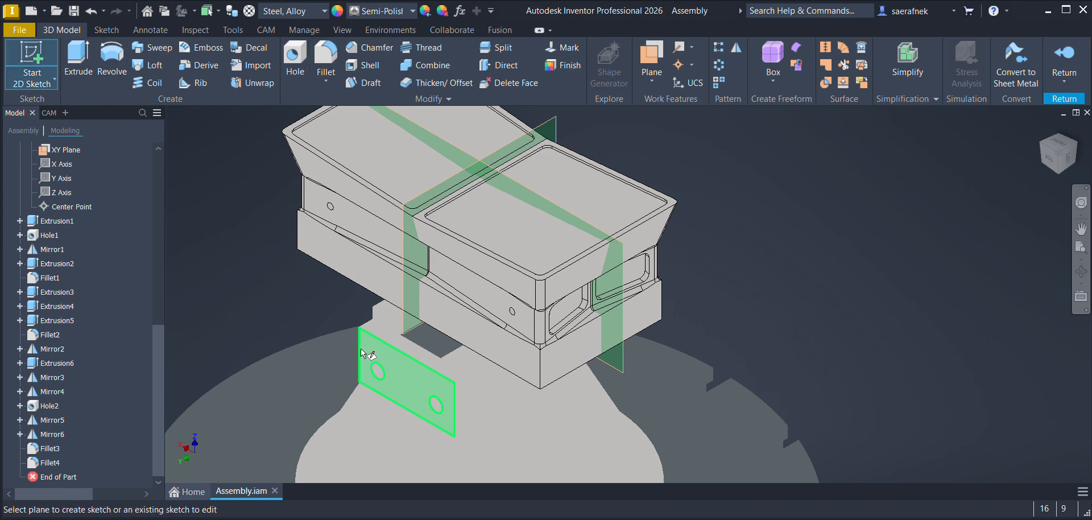
pyautogui.click(574, 356)
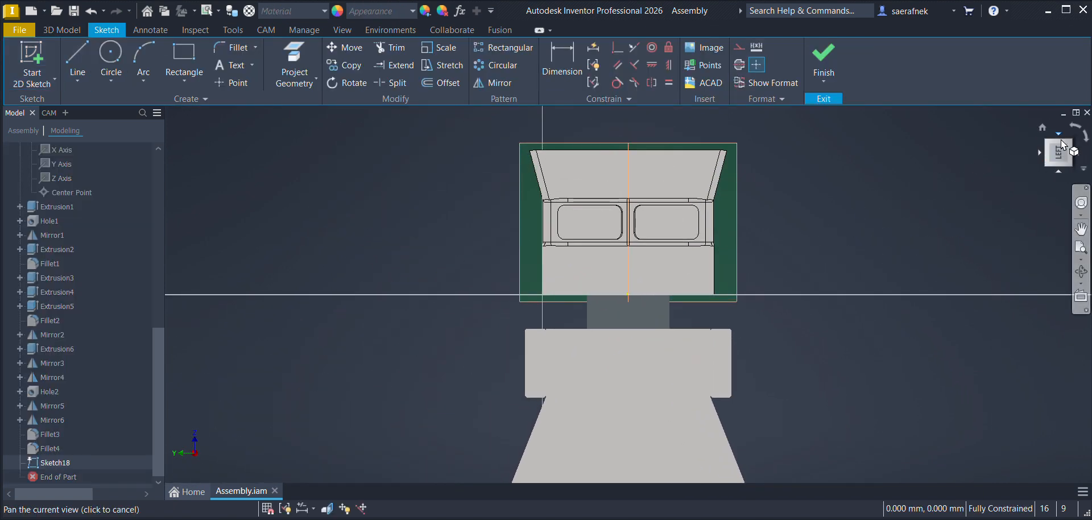
# Step: Project the lower end face's edges and the upper flared section's top and sloped edges into the sketch
pyautogui.click(1070, 141)
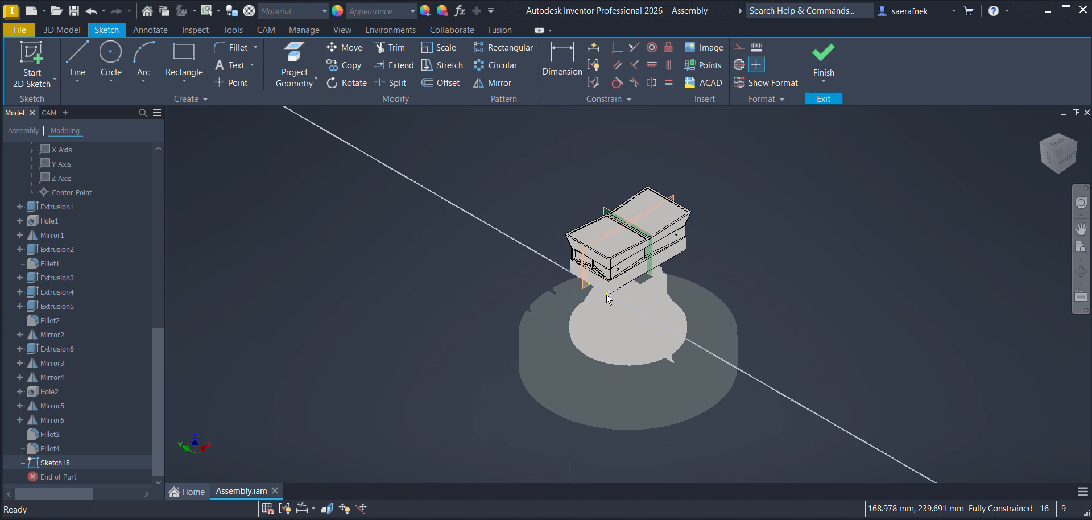
pyautogui.scroll(-7, 596, 293)
pyautogui.scroll(6, 596, 297)
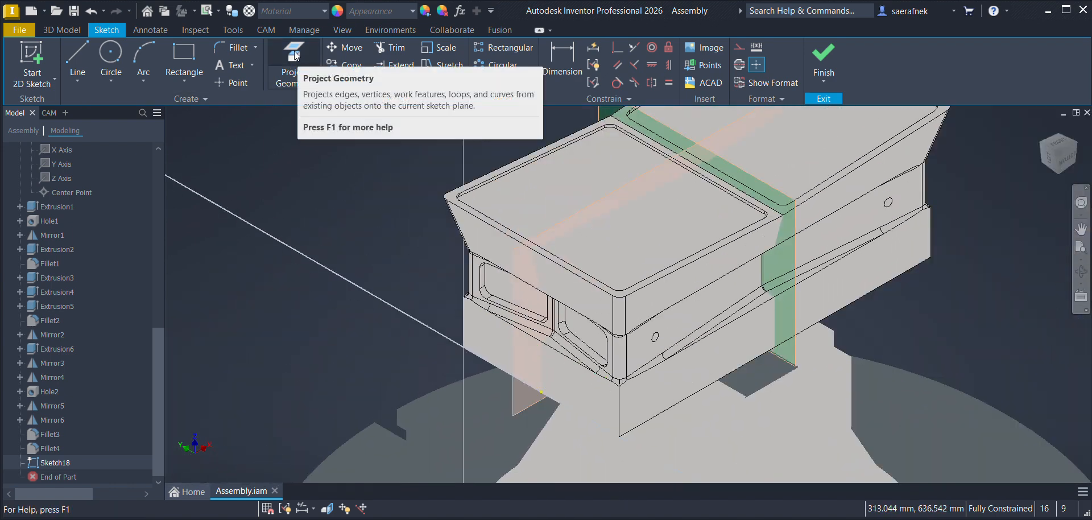
pyautogui.click(294, 57)
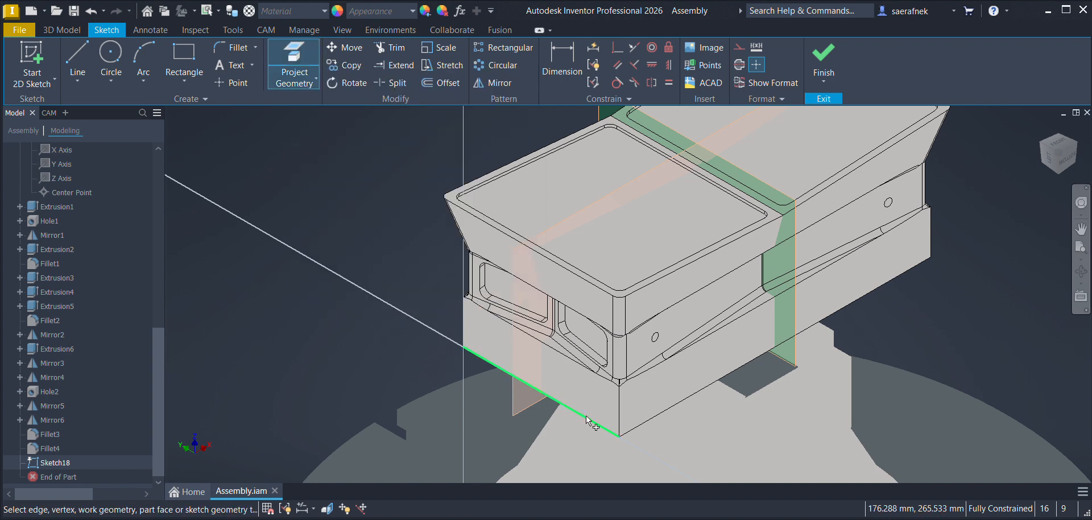
pyautogui.click(619, 424)
pyautogui.click(512, 374)
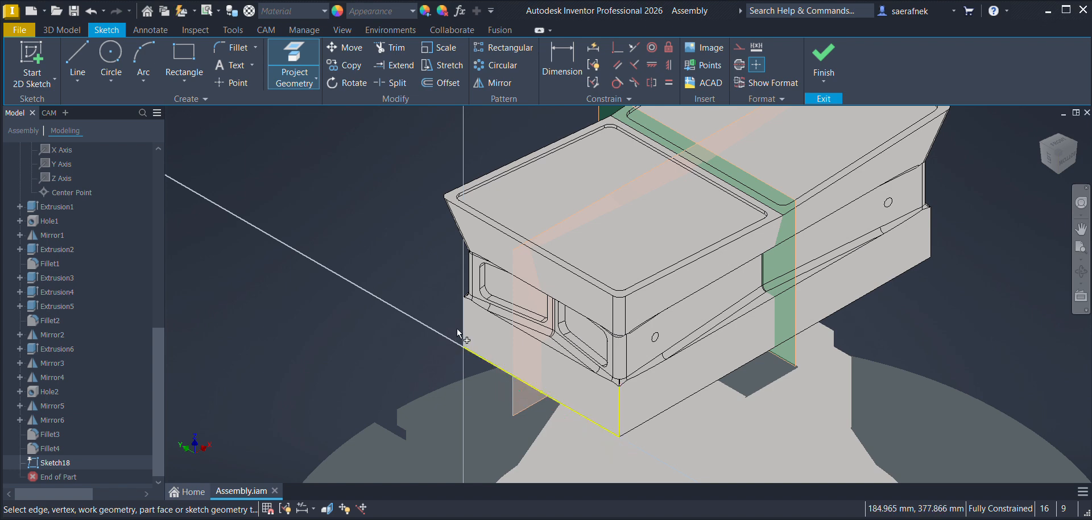
pyautogui.click(620, 284)
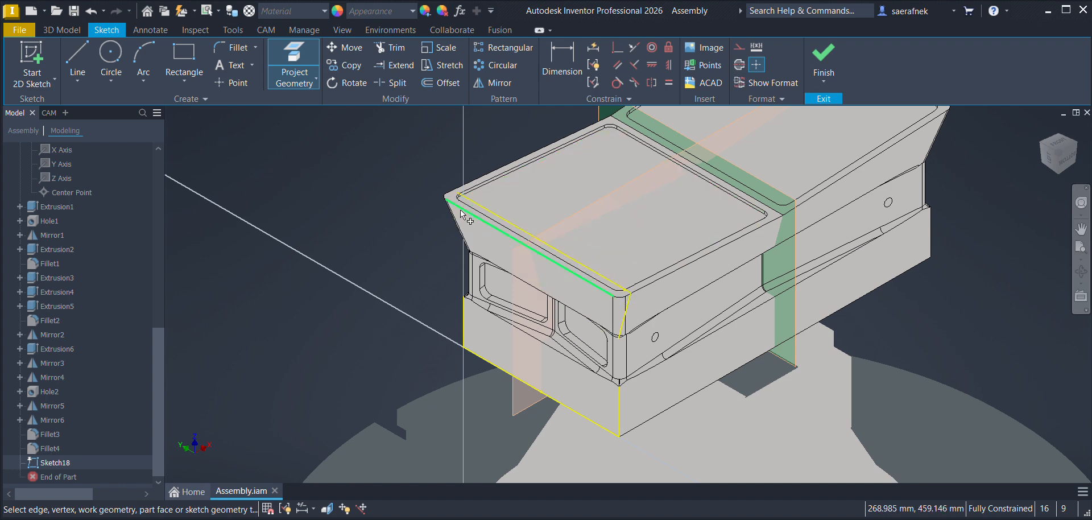
pyautogui.click(1044, 146)
pyautogui.scroll(6, 631, 277)
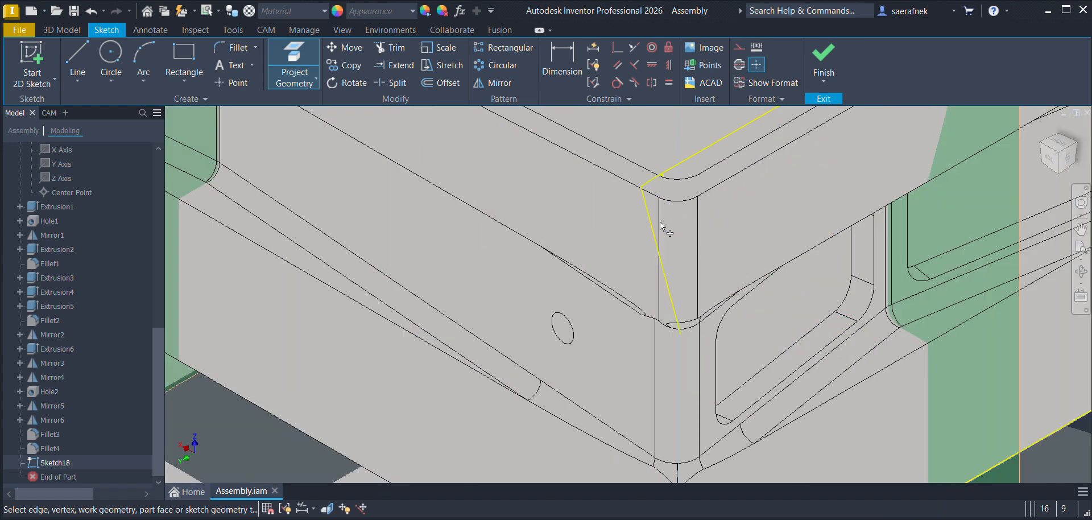
pyautogui.click(677, 239)
pyautogui.scroll(-5, 677, 238)
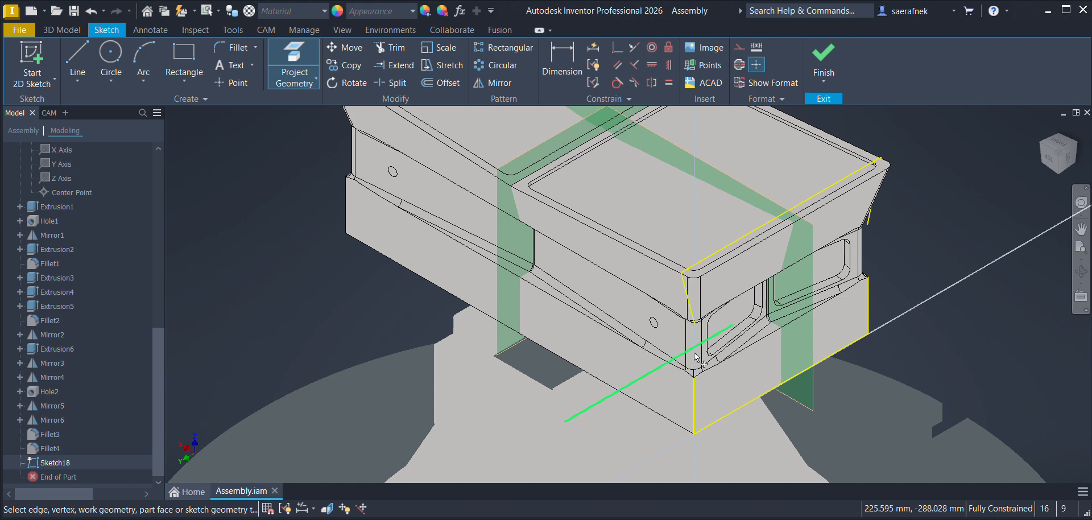
# Step: Examine the punch's near corner for the gap between the lower and upper projected edges
pyautogui.scroll(8, 693, 363)
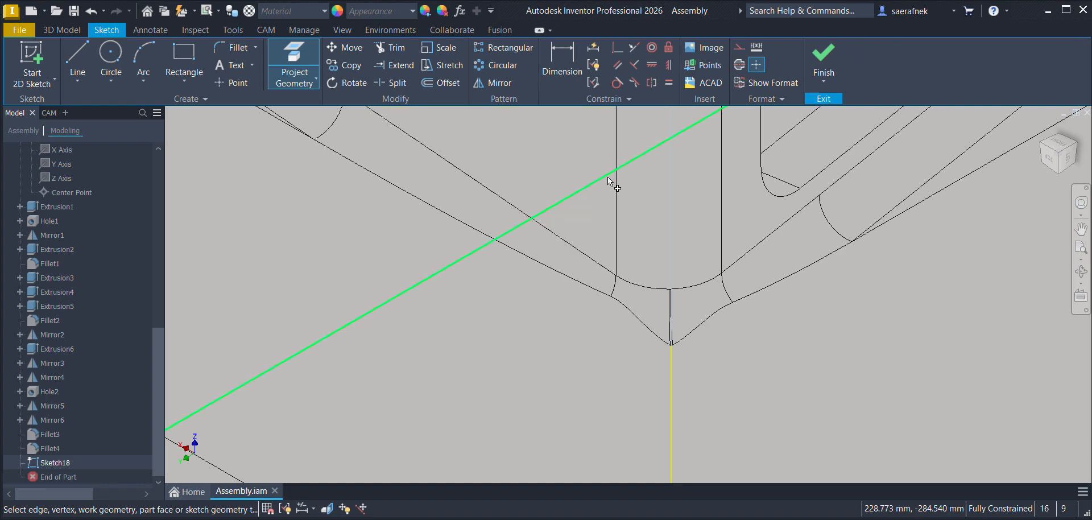
pyautogui.scroll(6, 685, 275)
pyautogui.scroll(-7, 671, 251)
pyautogui.scroll(-4, 663, 229)
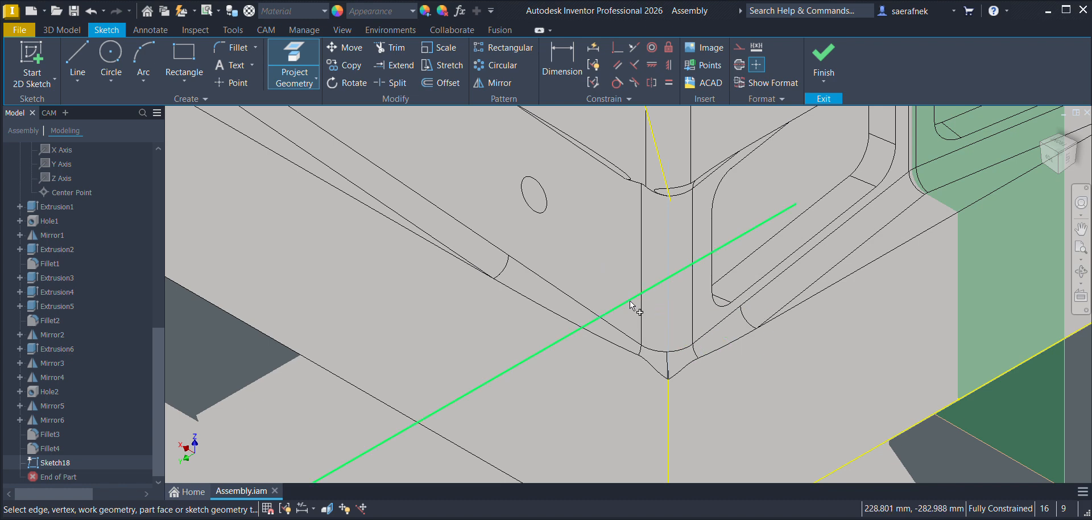
pyautogui.moveTo(755, 209); pyautogui.dragTo(650, 324, button='middle')
pyautogui.scroll(3, 651, 325)
pyautogui.scroll(-7, 647, 323)
pyautogui.moveTo(778, 273); pyautogui.dragTo(715, 290, button='middle')
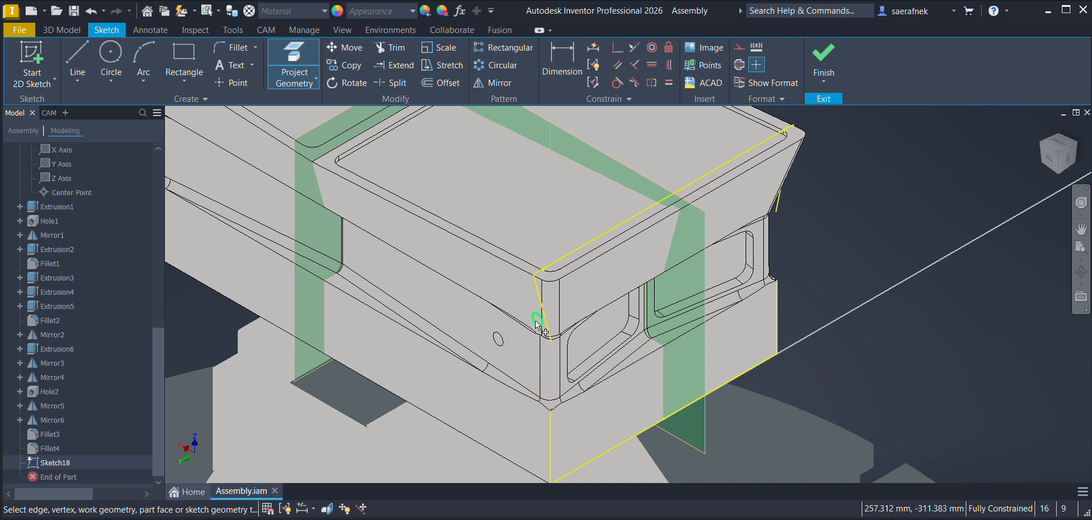
# Step: Draw a line about 33 mm long at the near corner, joining the lower vertical edge to the upper sloped edge
pyautogui.click(83, 56)
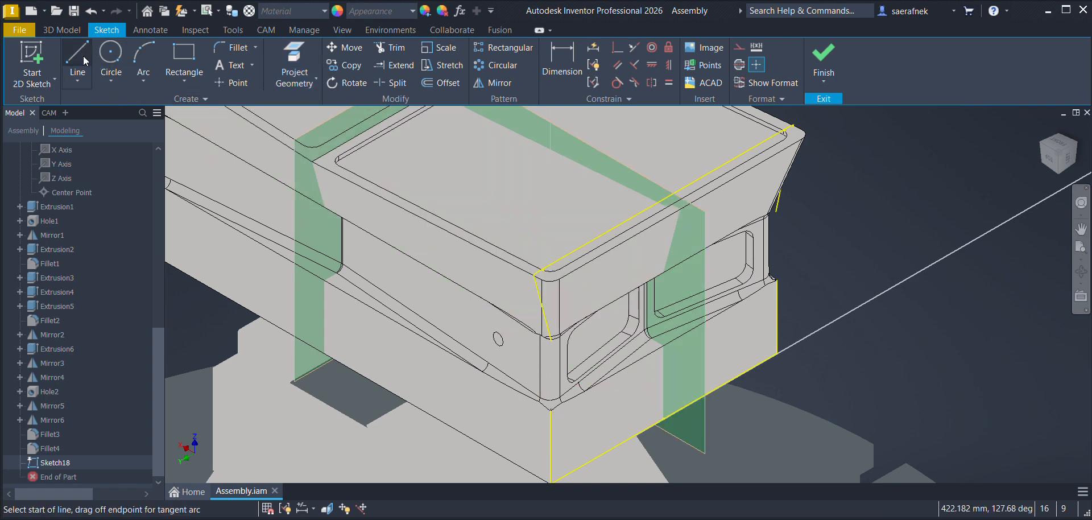
pyautogui.scroll(6, 550, 408)
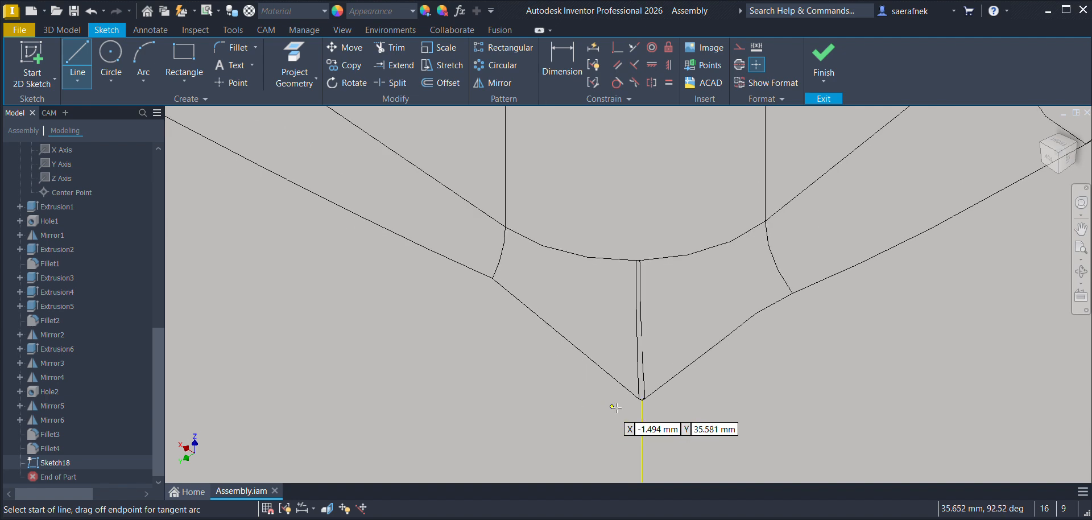
pyautogui.click(642, 400)
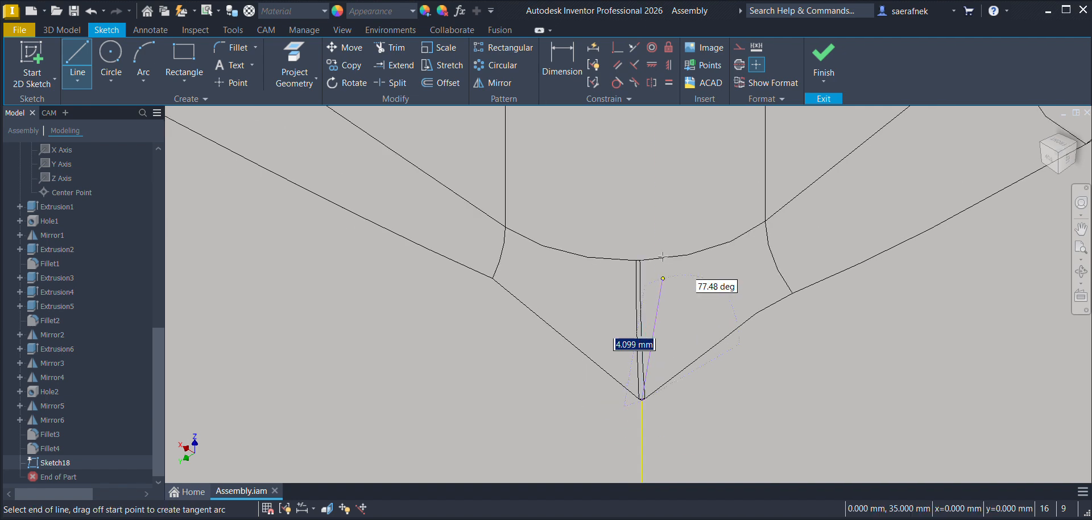
pyautogui.scroll(3, 604, 222)
pyautogui.scroll(-3, 604, 221)
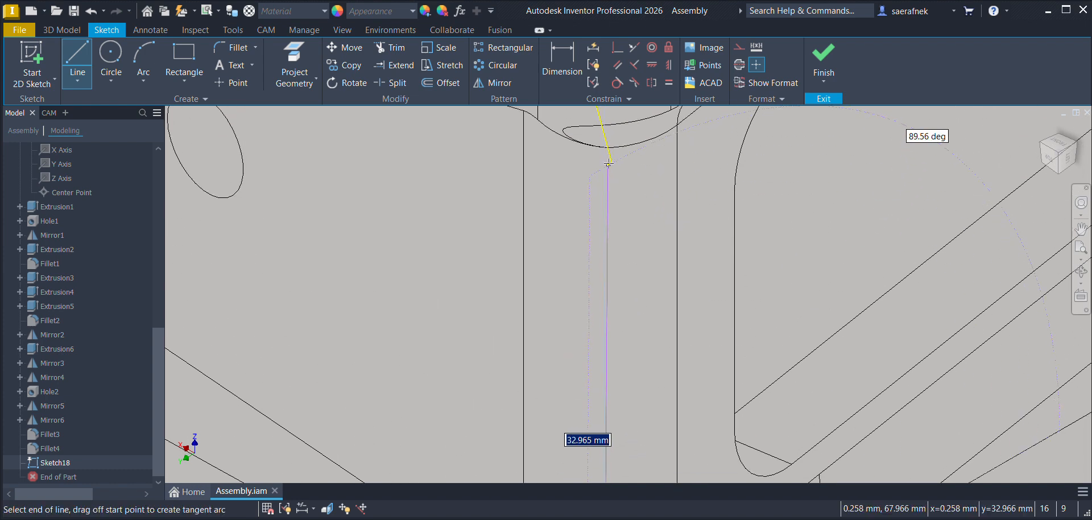
pyautogui.click(609, 163)
pyautogui.scroll(5, 634, 187)
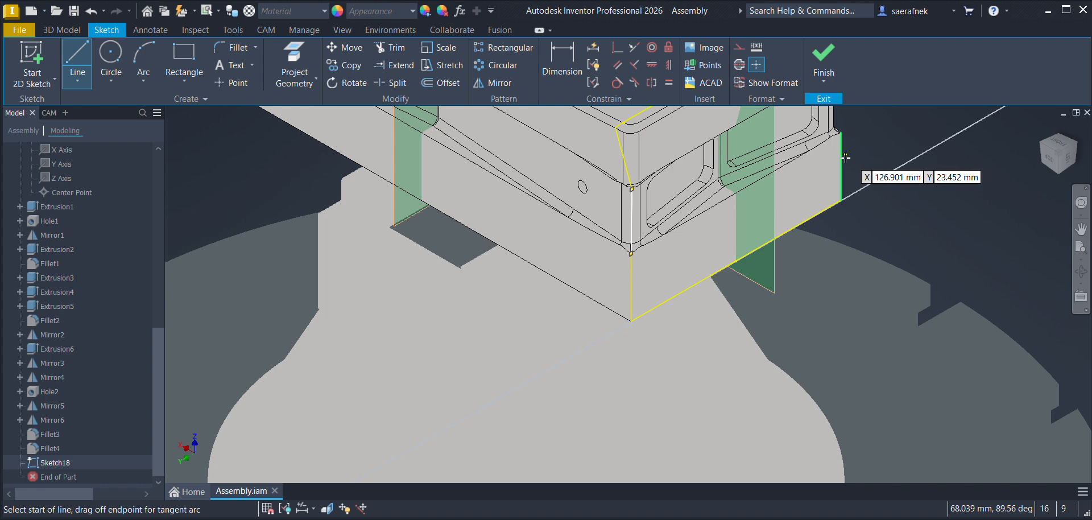
# Step: Draw a matching line about 33 mm long at the far corner to close the other side of the profile
pyautogui.scroll(-6, 844, 153)
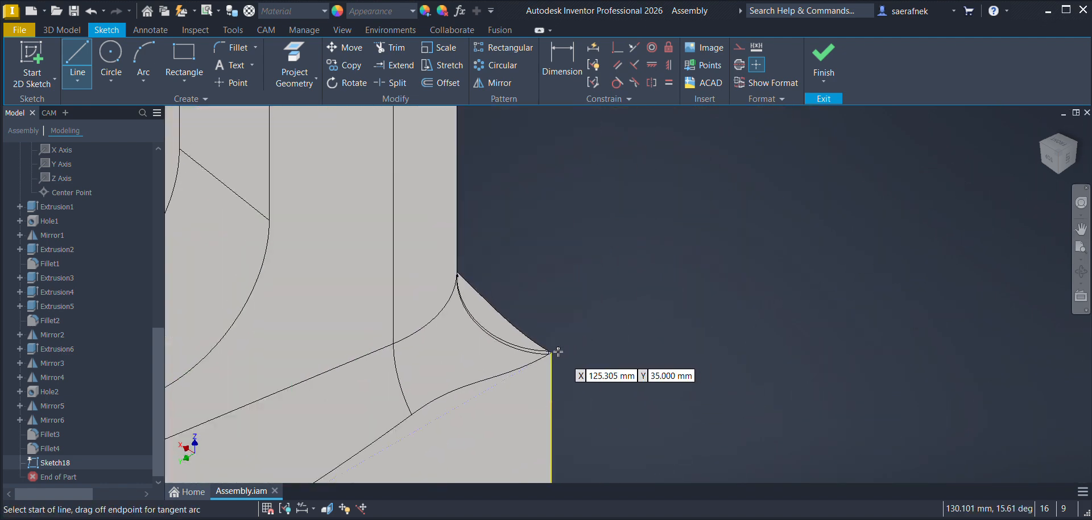
pyautogui.moveTo(552, 256); pyautogui.dragTo(508, 500, button='middle')
pyautogui.scroll(4, 533, 331)
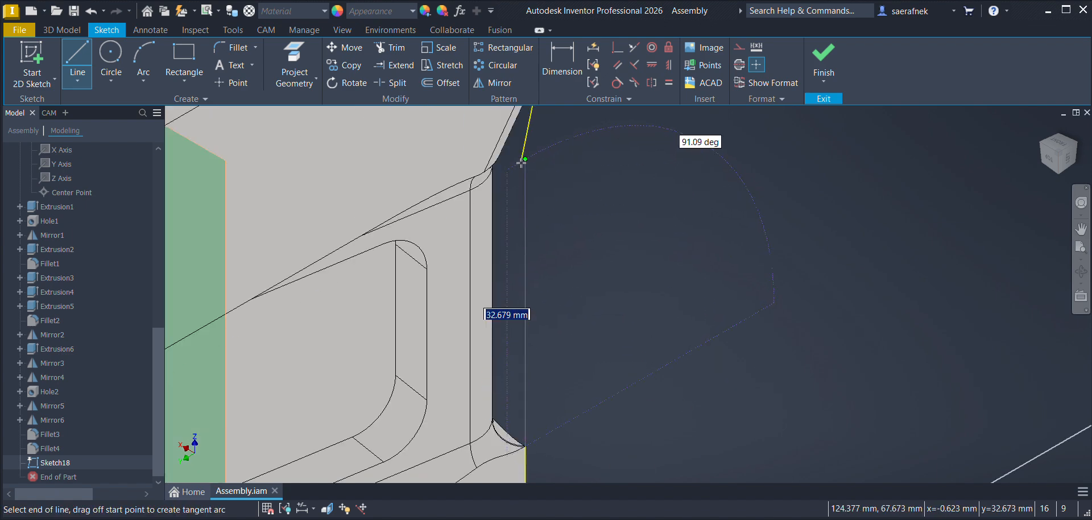
pyautogui.scroll(-3, 520, 159)
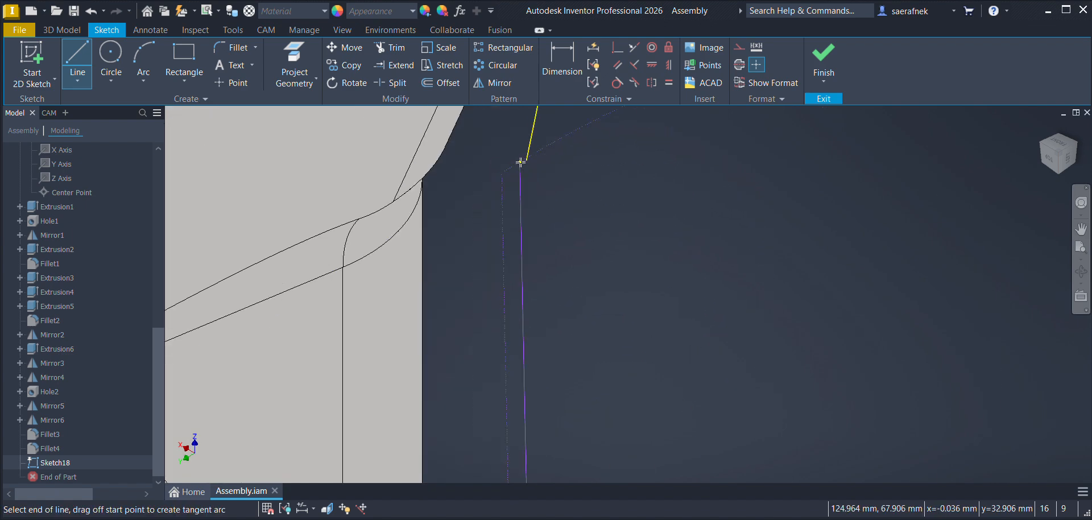
pyautogui.click(526, 164)
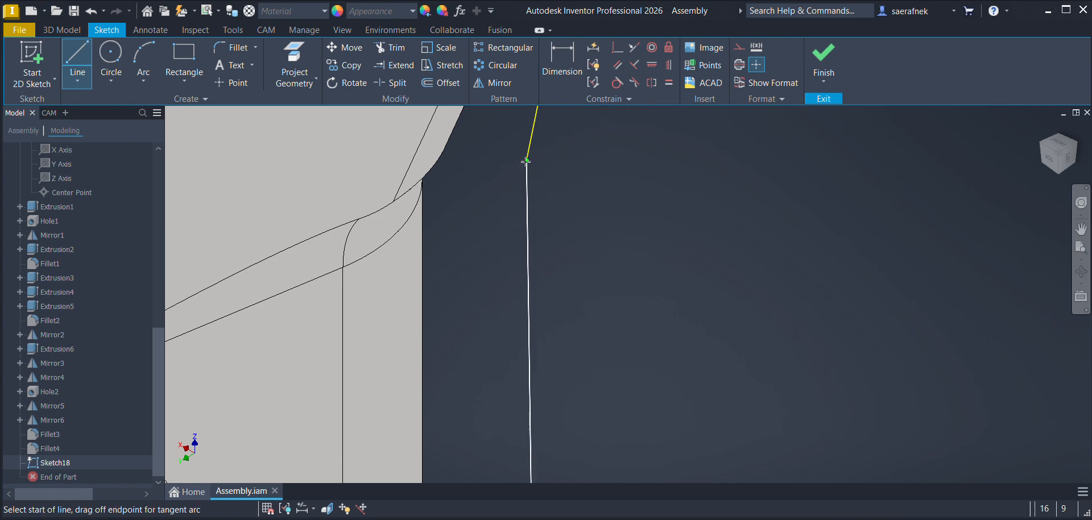
pyautogui.scroll(-3, 592, 266)
pyautogui.scroll(5, 591, 269)
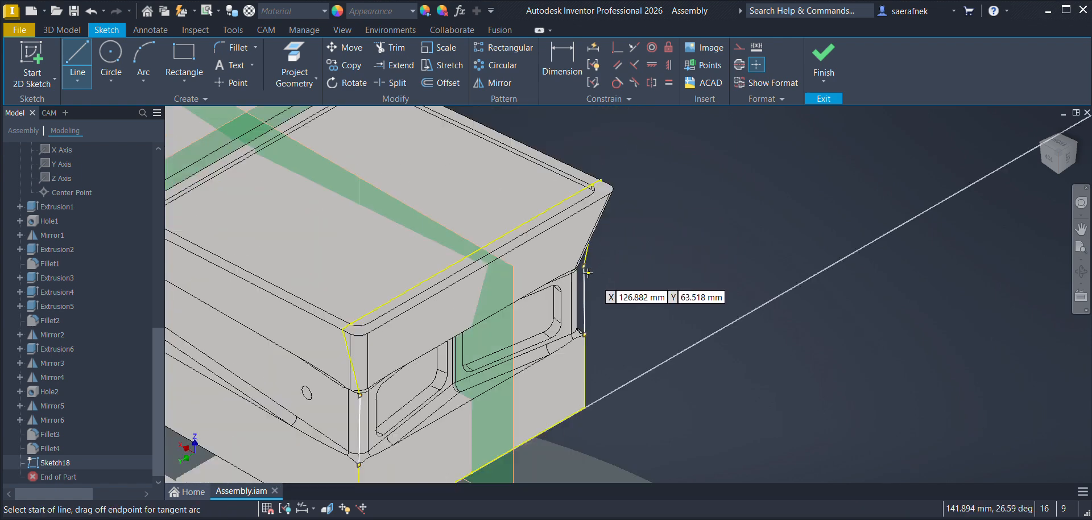
# Step: Finish the sketch, return to the assembly, and show the CAM operations
pyautogui.click(830, 52)
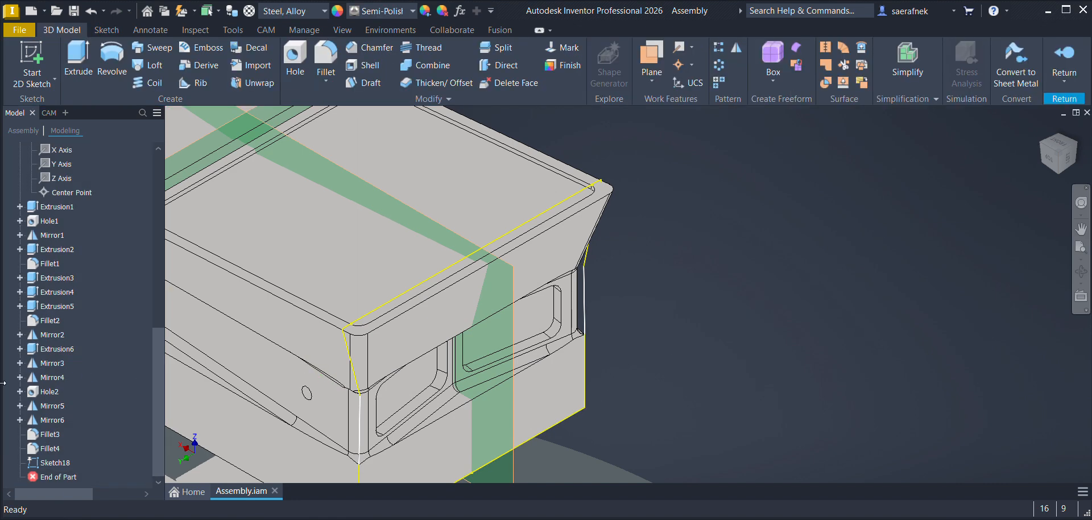
pyautogui.scroll(10, 61, 200)
pyautogui.doubleClick(40, 146)
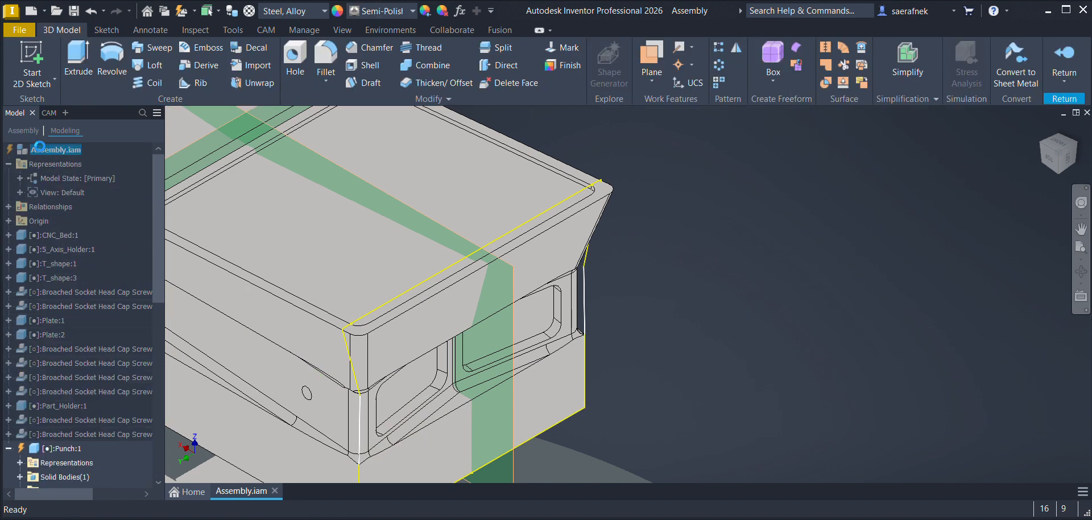
pyautogui.click(49, 112)
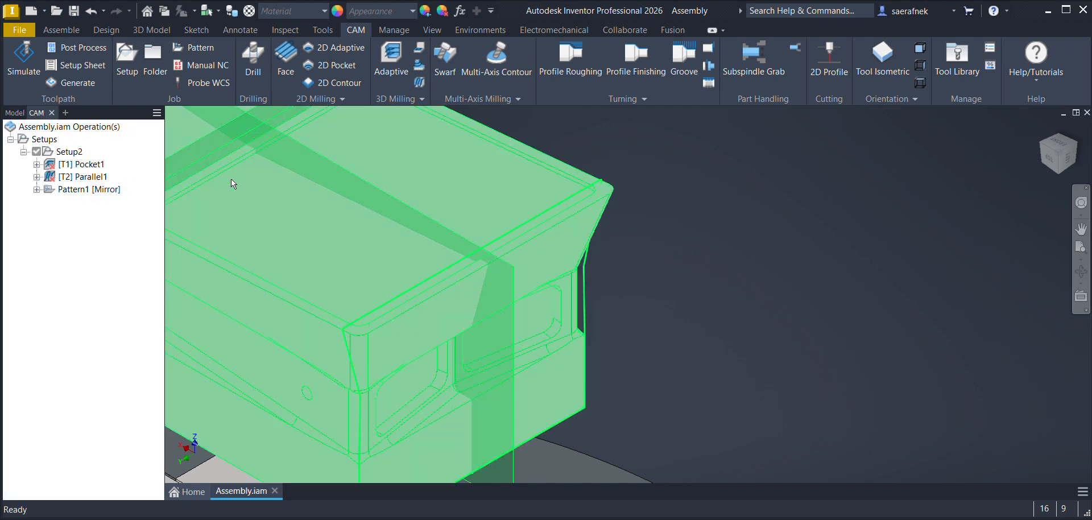
pyautogui.scroll(4, 622, 272)
pyautogui.scroll(-4, 873, 162)
pyautogui.moveTo(676, 355); pyautogui.dragTo(699, 338, button='middle')
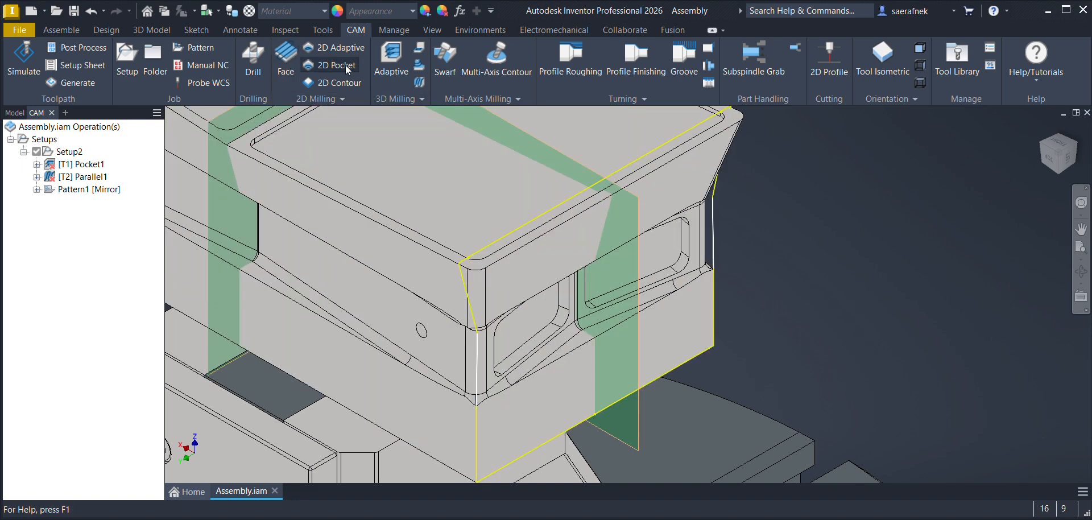
pyautogui.click(418, 98)
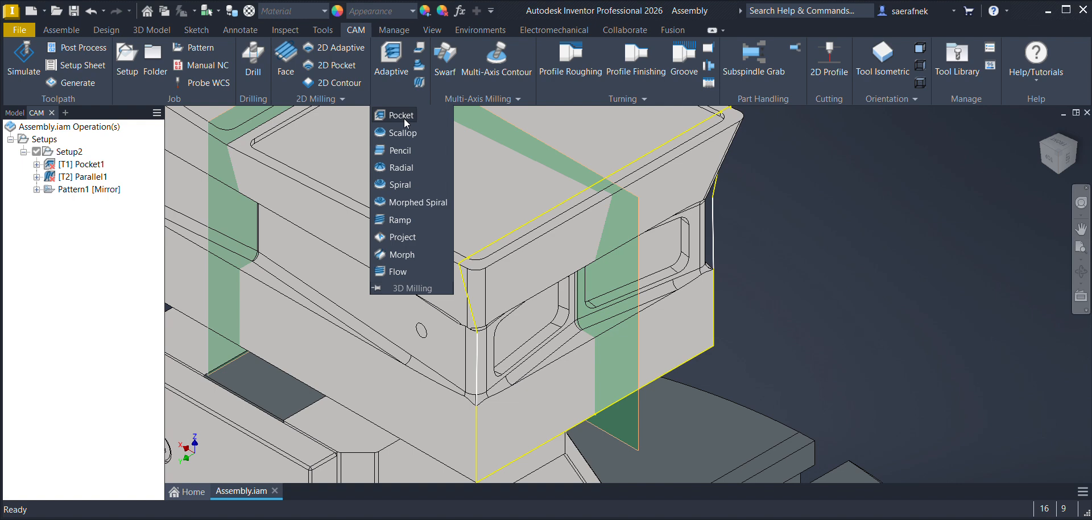
pyautogui.click(398, 120)
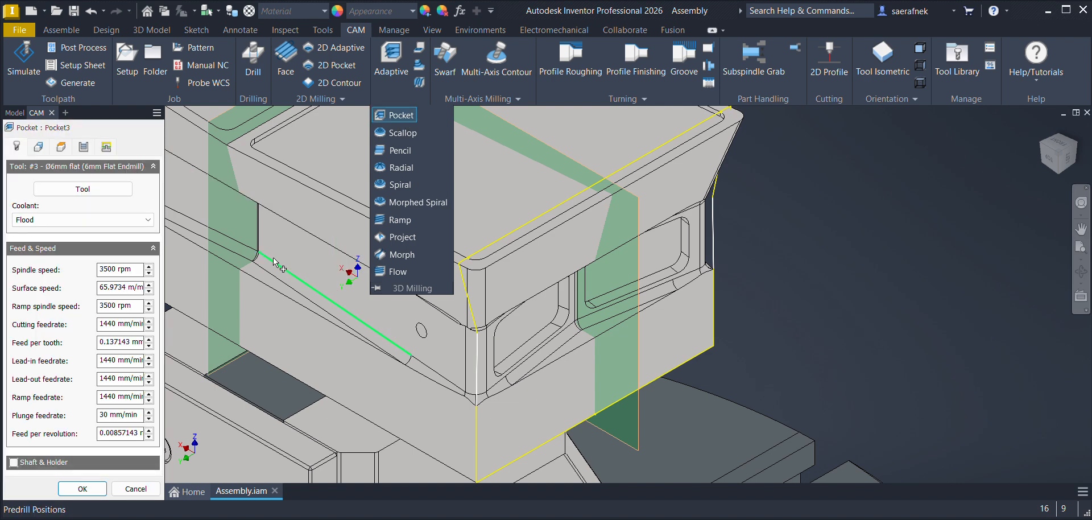
pyautogui.click(39, 149)
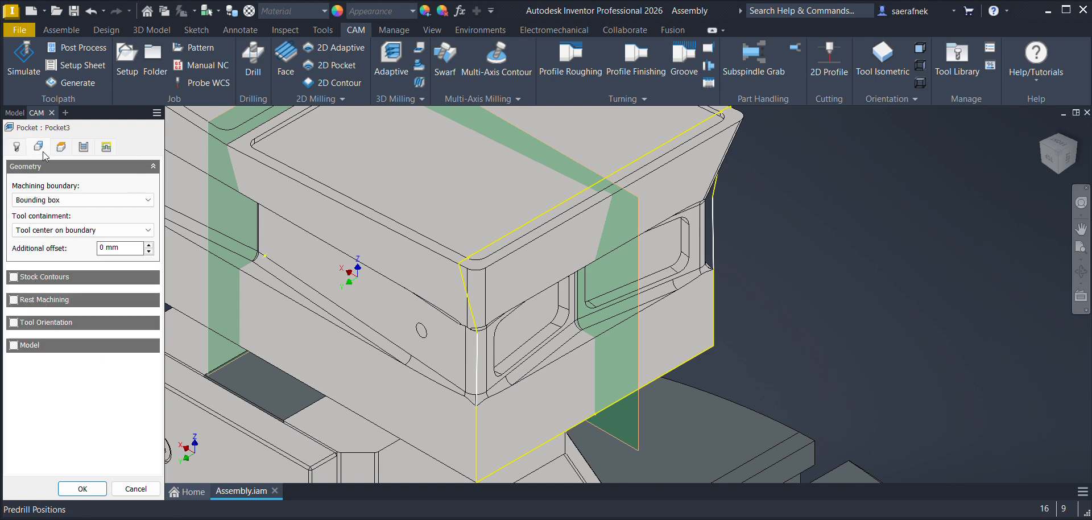
pyautogui.click(15, 323)
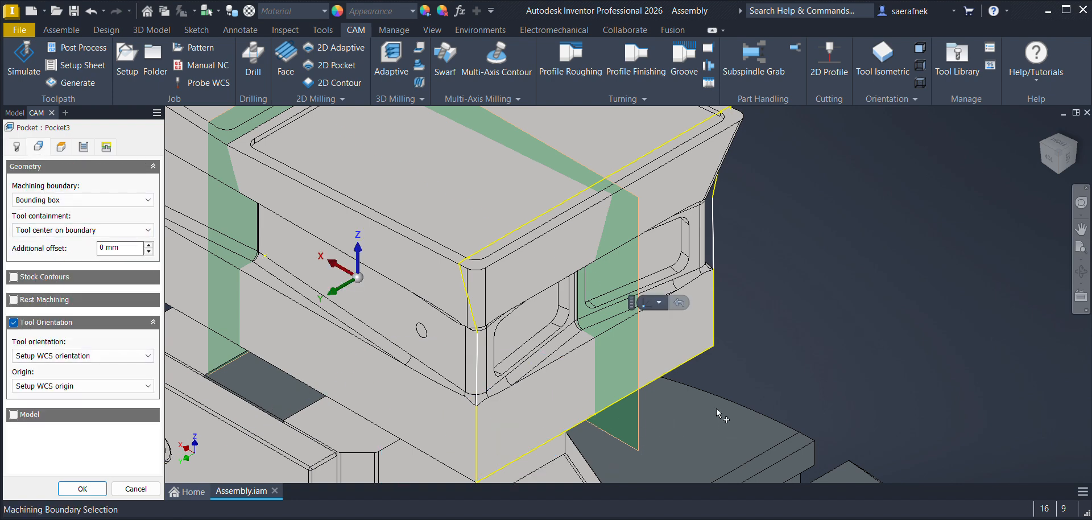
pyautogui.click(72, 354)
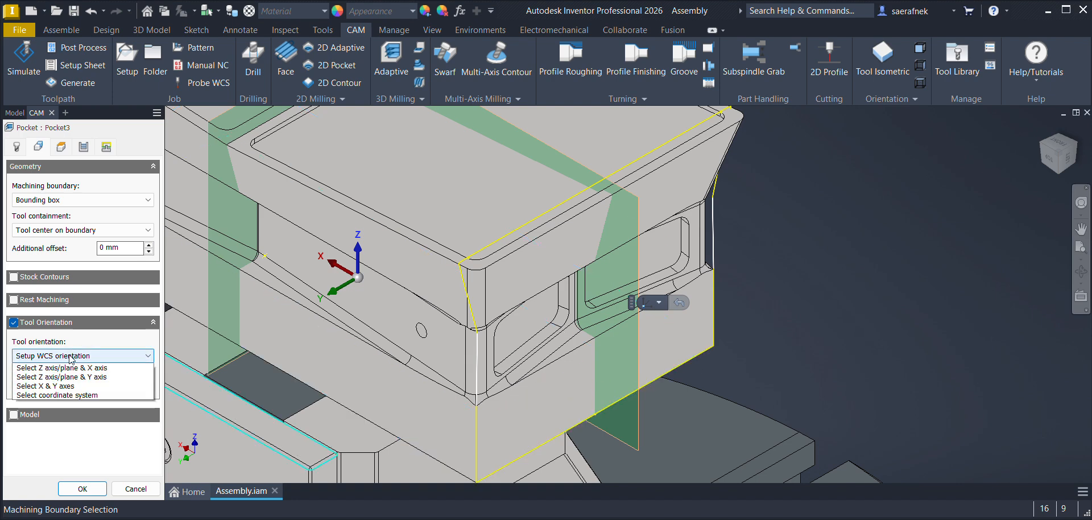
pyautogui.click(34, 404)
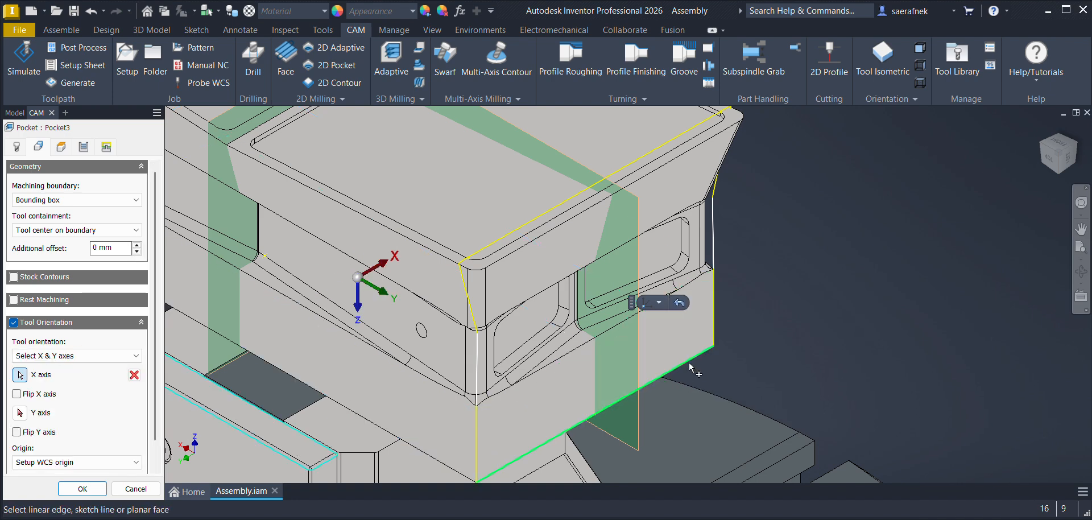
pyautogui.click(714, 316)
pyautogui.click(52, 201)
pyautogui.click(35, 239)
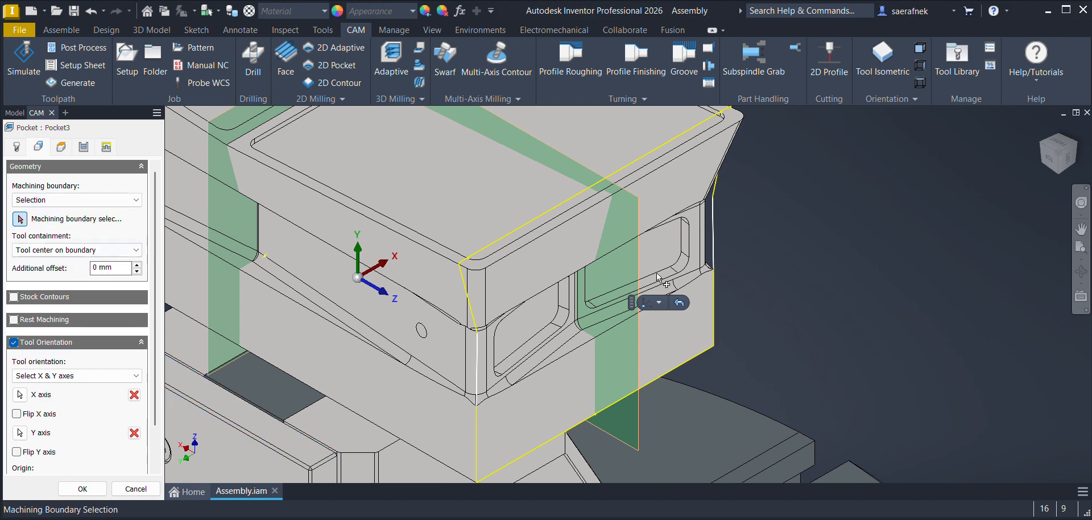
pyautogui.click(715, 239)
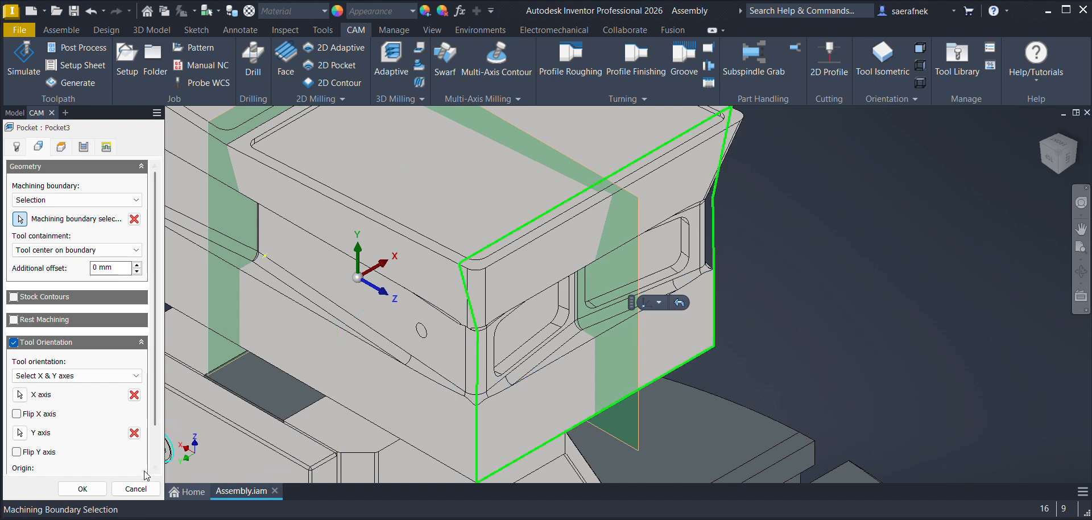
pyautogui.click(136, 489)
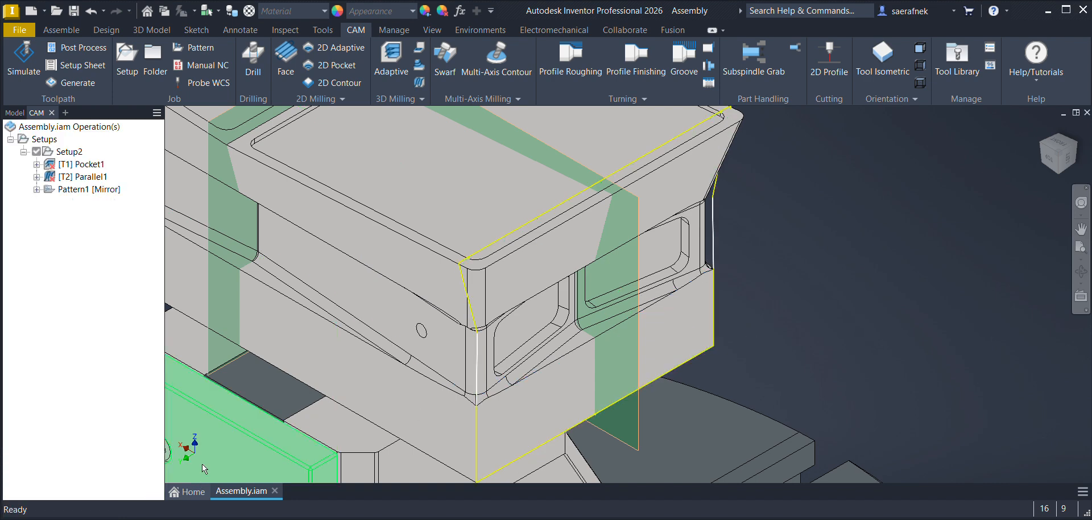
# Step: Regenerate the toolpaths of Setup2
pyautogui.click(56, 152)
pyautogui.click(83, 86)
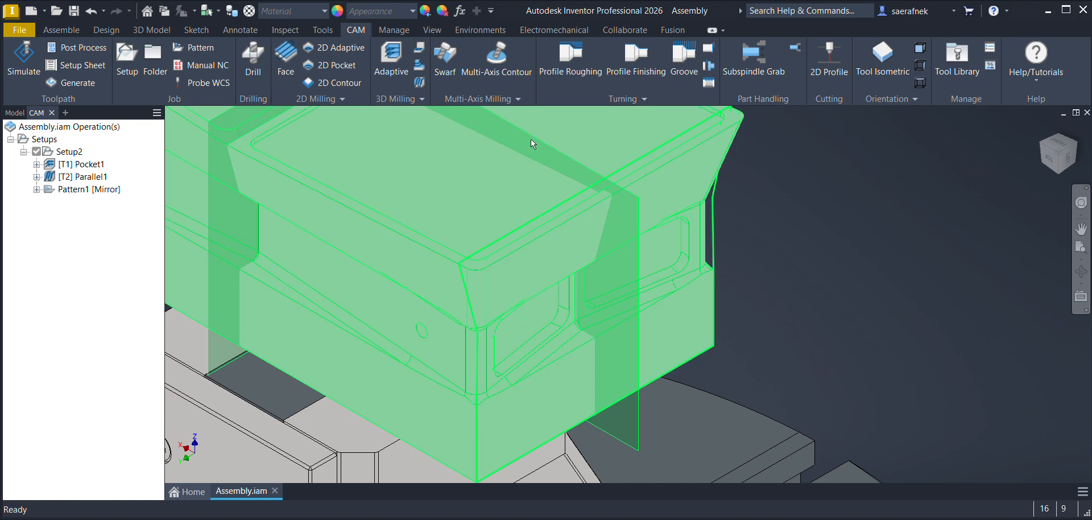
# Step: Start a 3D Pocket operation with tool #1, the Ø20R5mm bullnose, and set its spindle speed to 1500 rpm
pyautogui.click(400, 99)
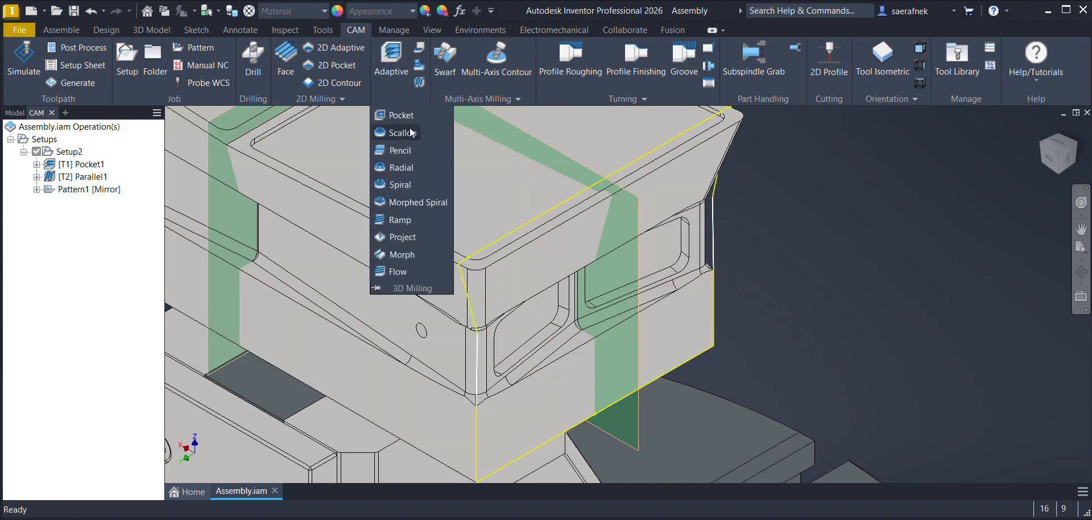
pyautogui.click(405, 116)
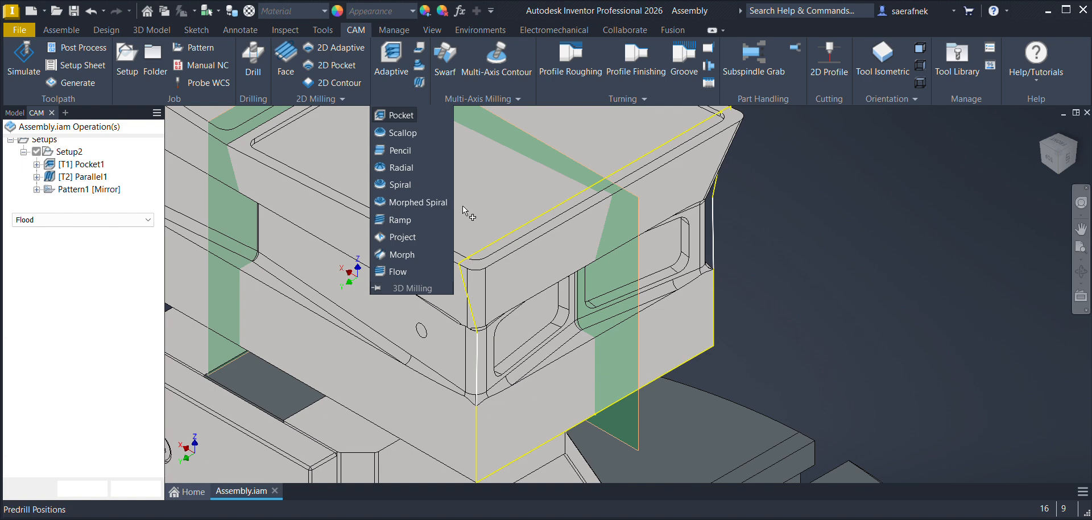
pyautogui.click(82, 194)
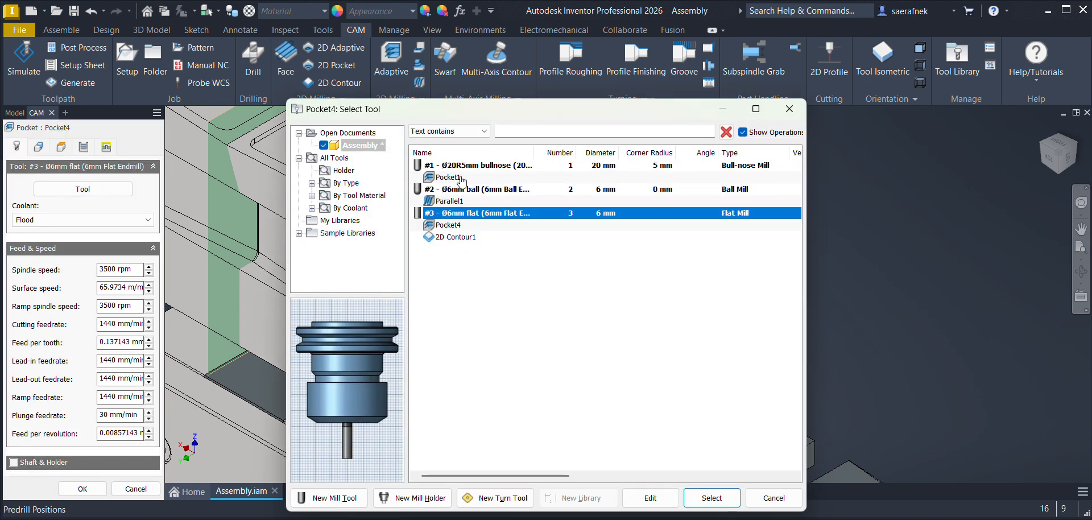
pyautogui.click(488, 165)
pyautogui.click(711, 498)
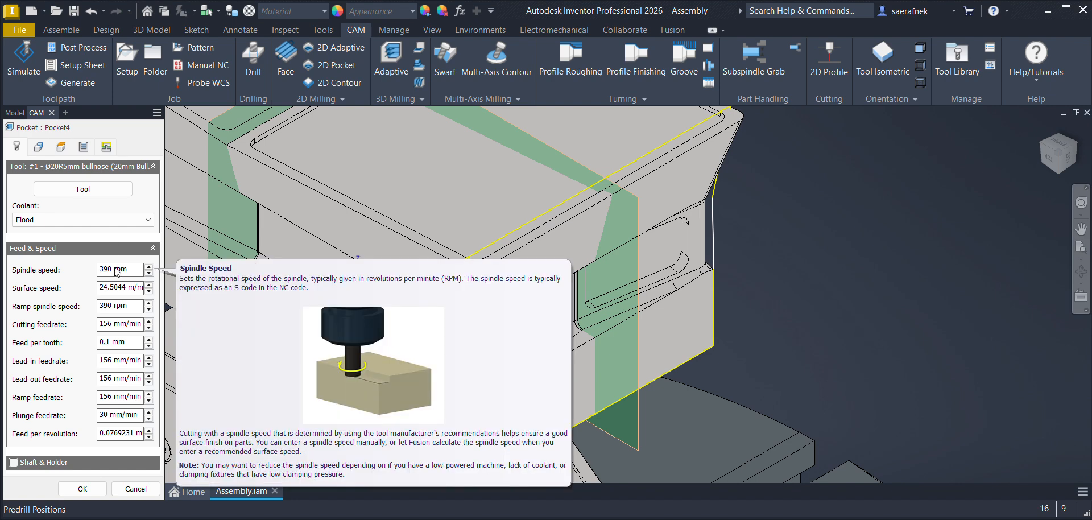
pyautogui.write('1500')
pyautogui.press('Return')
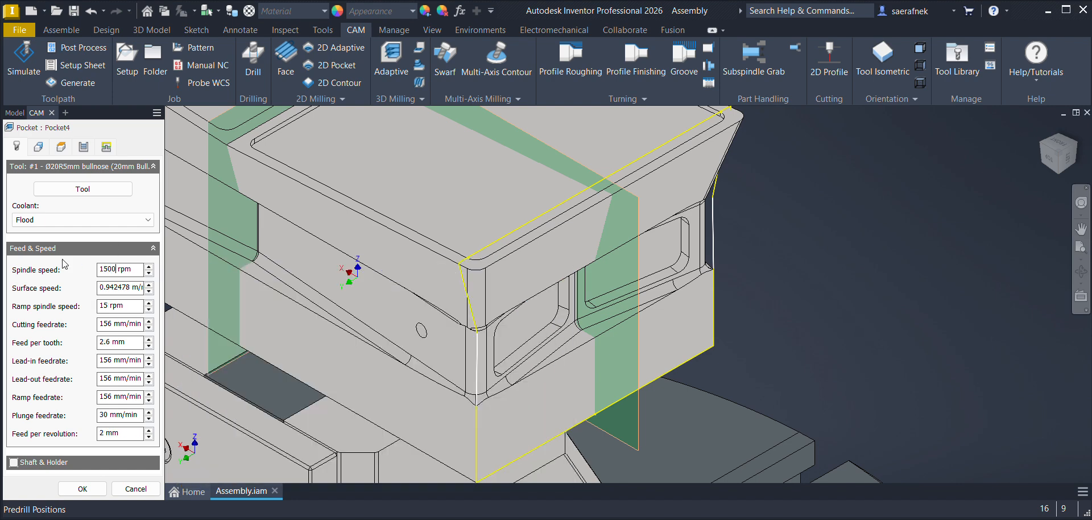
# Step: Orient the pocket's tool by X & Y axes, using the side face's lower horizontal edge for X and its far vertical edge for Y
pyautogui.click(38, 147)
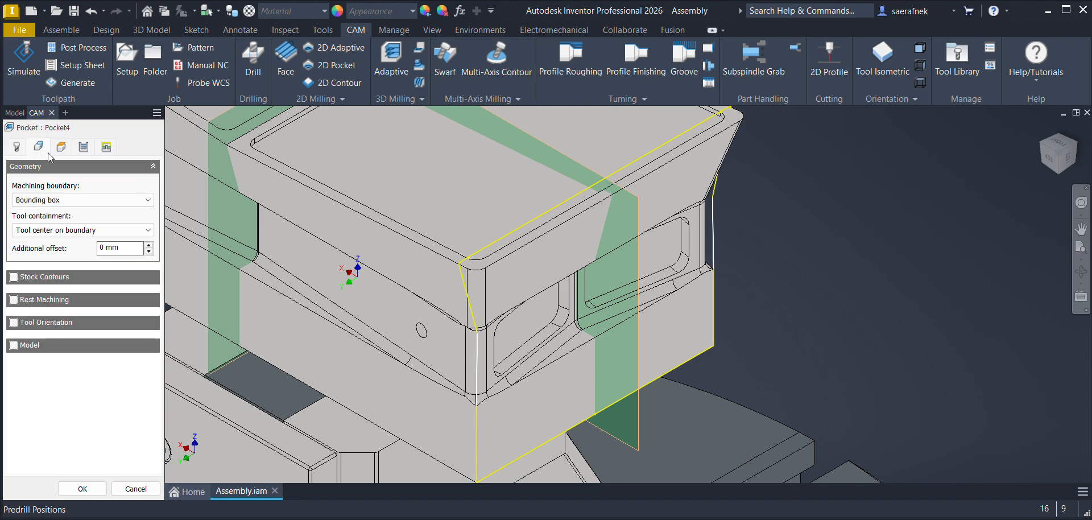
pyautogui.click(14, 322)
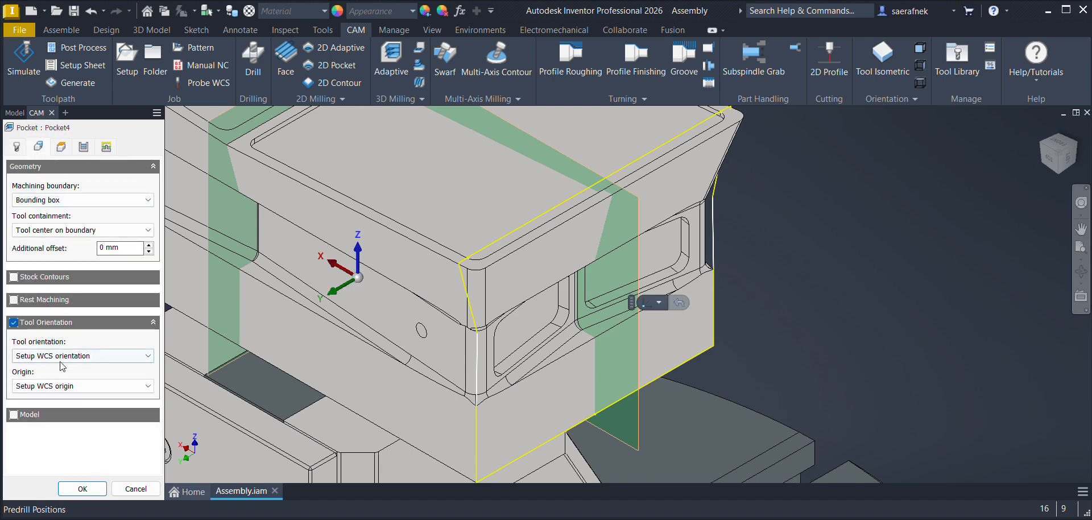
pyautogui.click(40, 355)
pyautogui.click(38, 404)
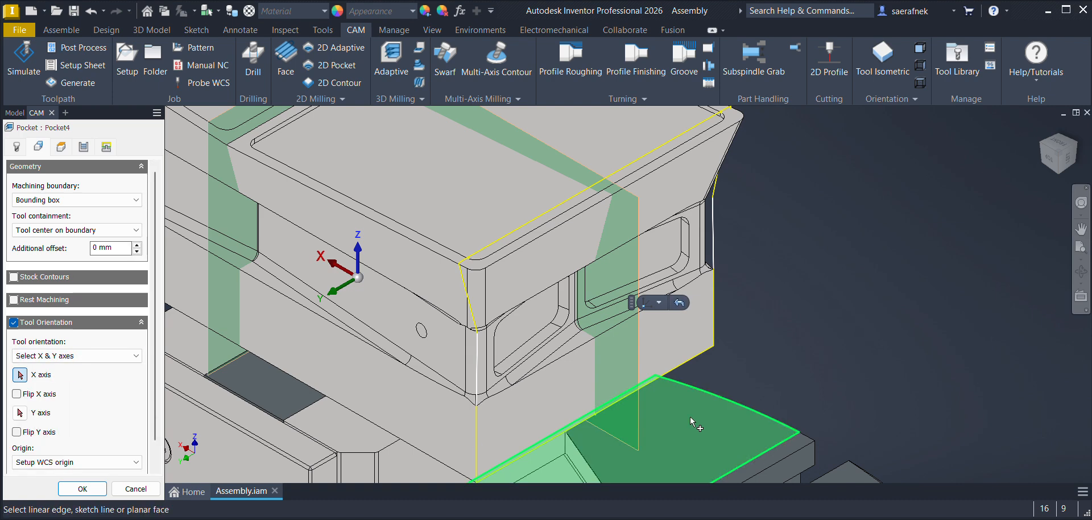
pyautogui.click(698, 358)
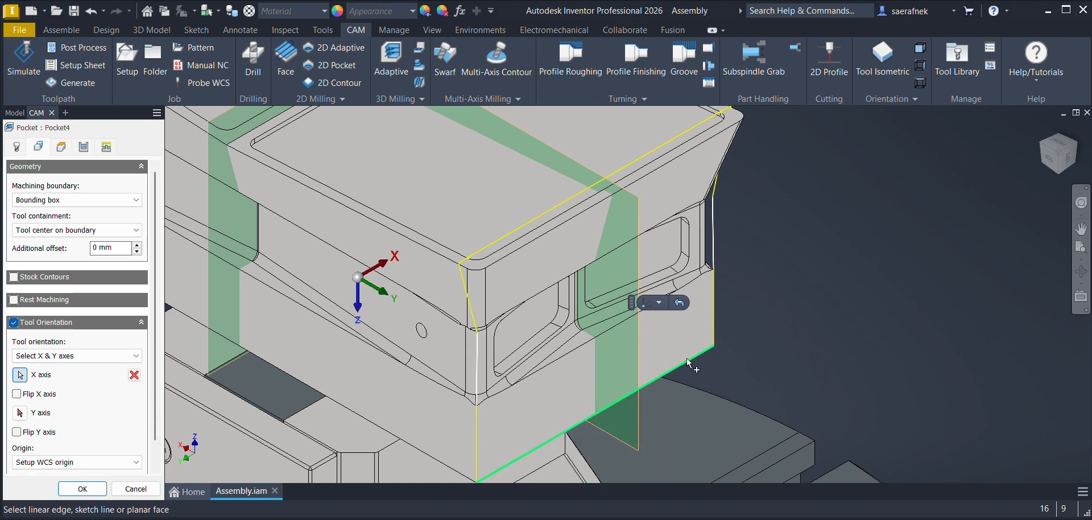
pyautogui.click(18, 413)
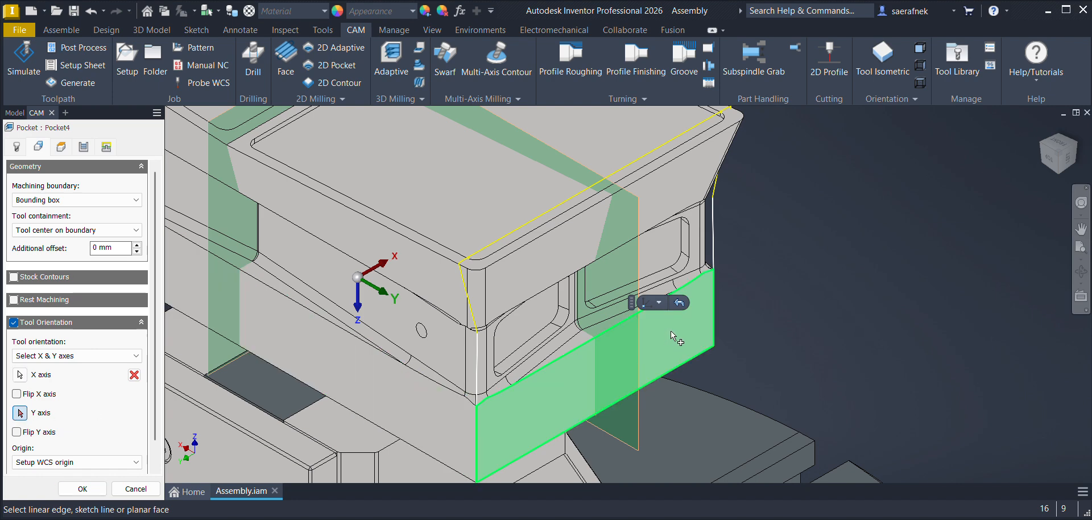
pyautogui.click(713, 322)
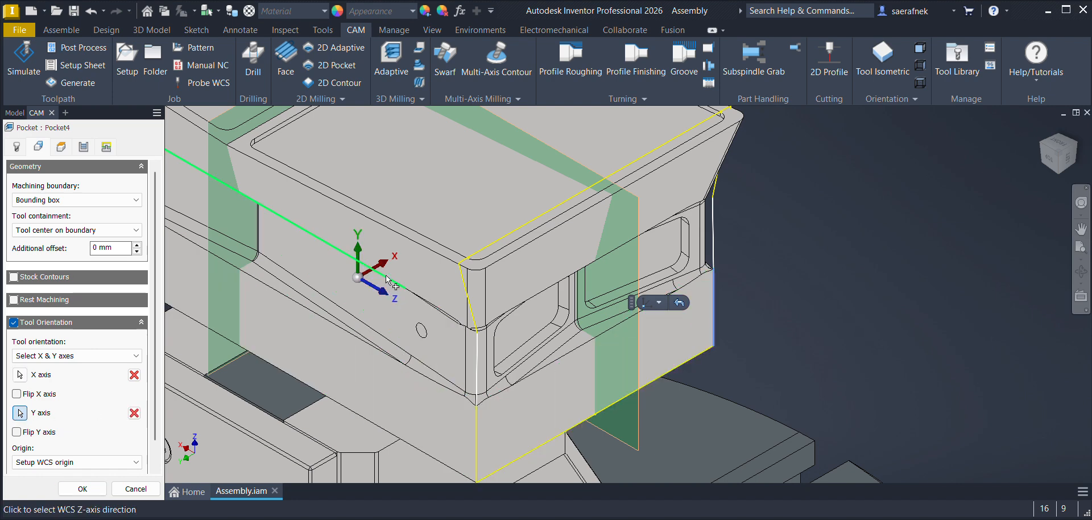
# Step: Set the pocket's machining boundary to the sketched side profile, create the operation, and inspect its toolpath
pyautogui.click(68, 200)
pyautogui.click(47, 245)
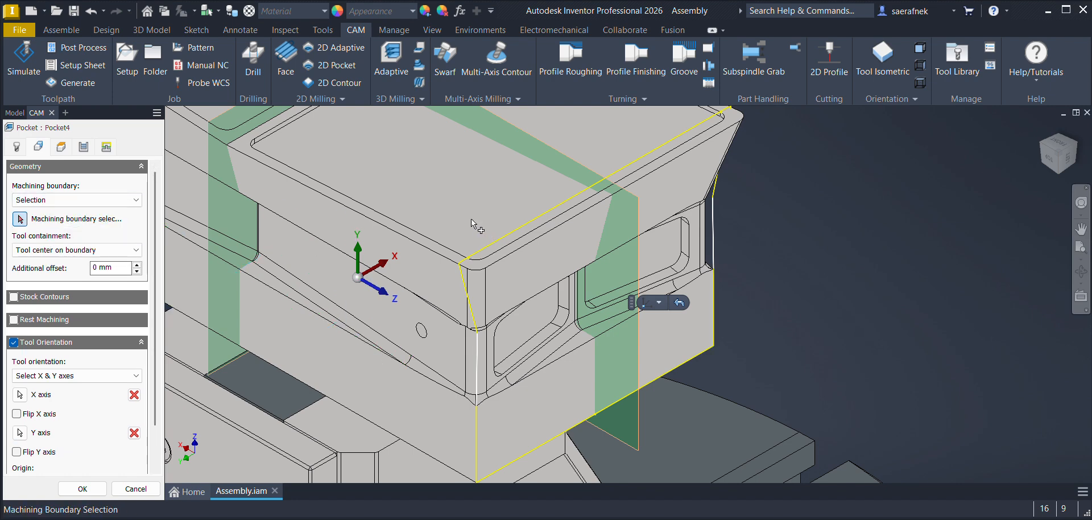
pyautogui.click(714, 233)
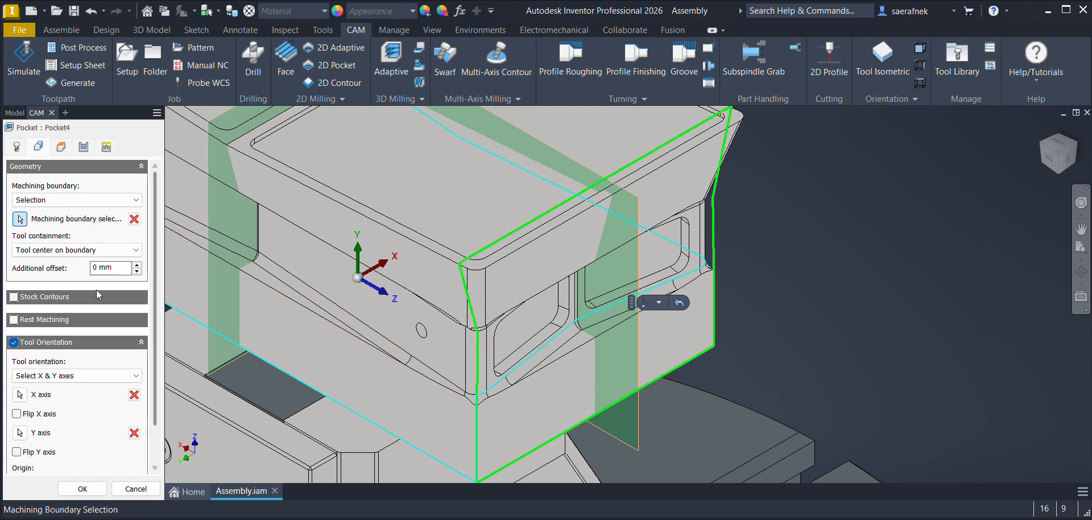
pyautogui.click(63, 148)
pyautogui.click(83, 147)
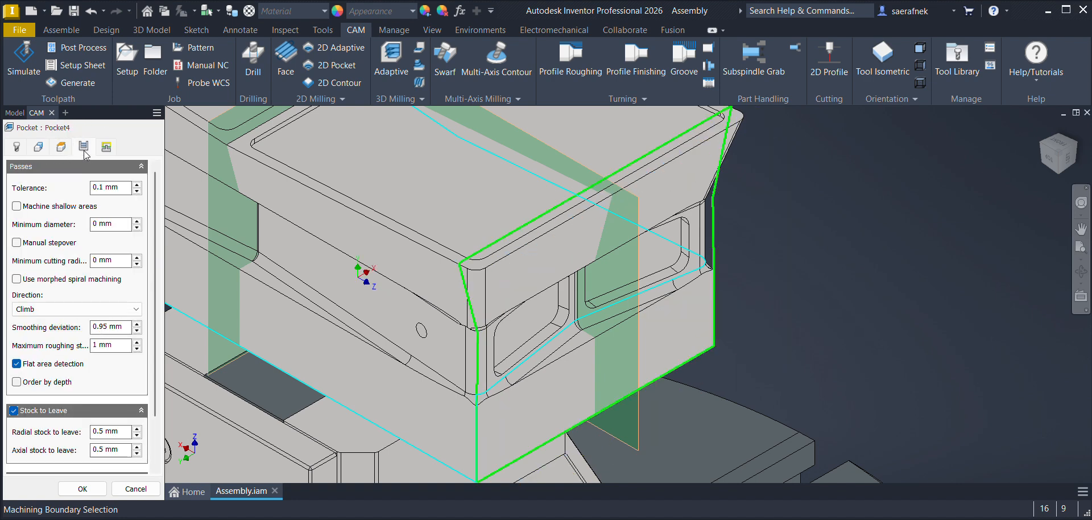
pyautogui.click(82, 490)
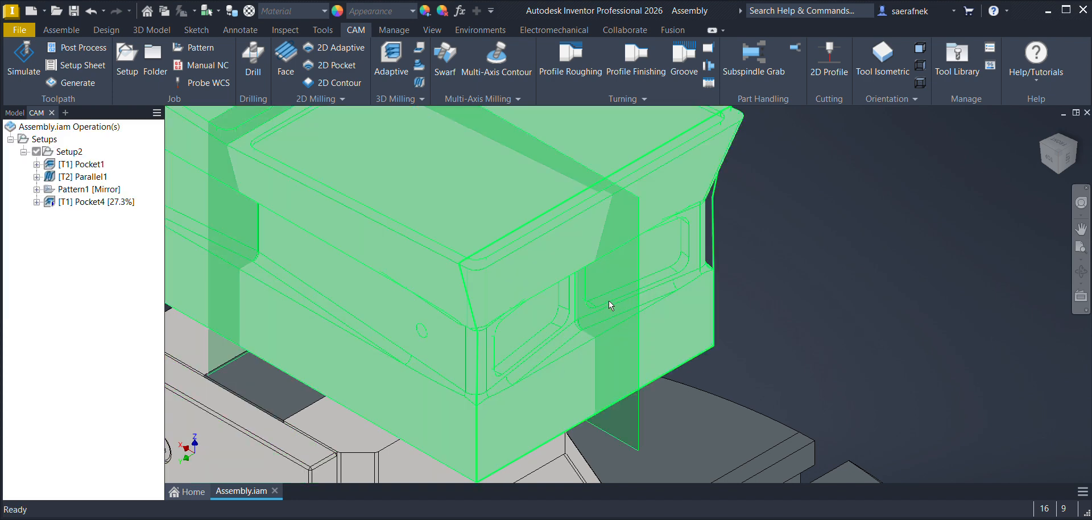
pyautogui.click(78, 204)
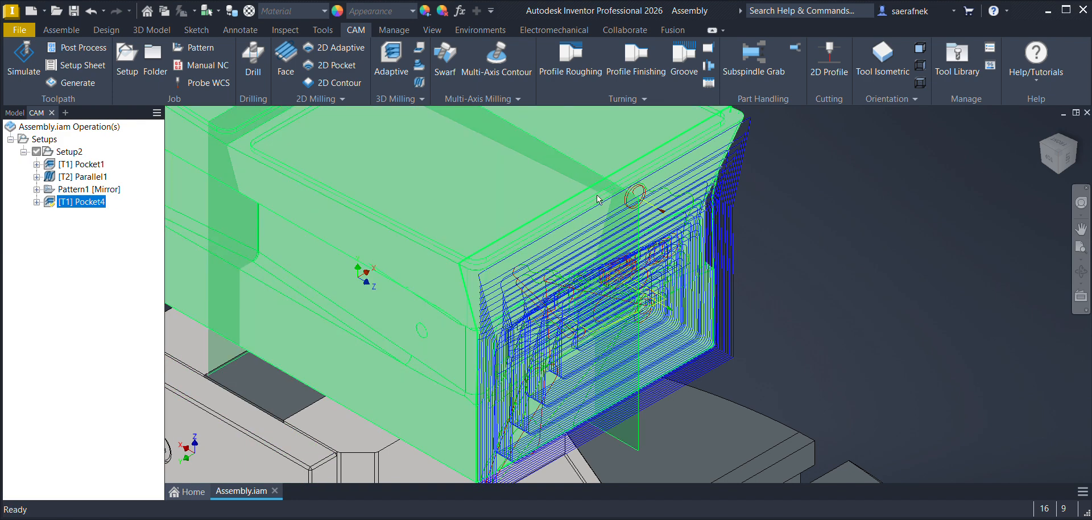
pyautogui.click(57, 225)
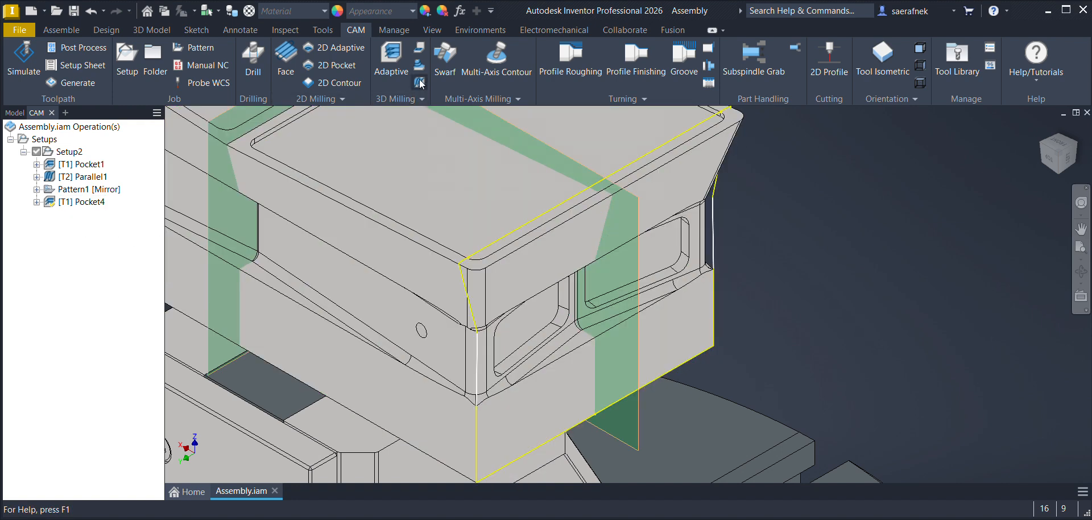
# Step: Start a 3D Parallel operation with tool #2, the Ø6mm ball endmill, and set its spindle speed to 3500 rpm
pyautogui.click(419, 84)
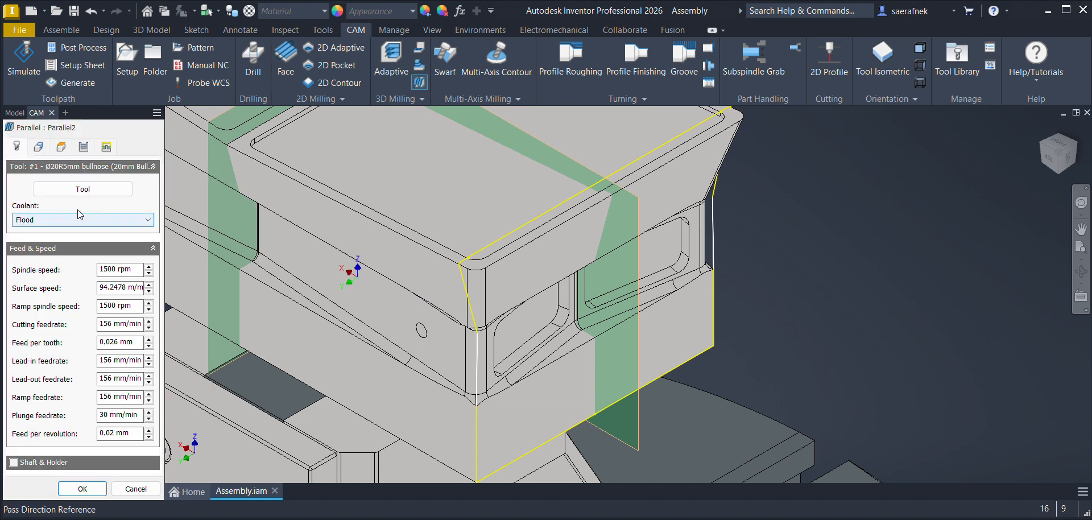
pyautogui.click(83, 189)
pyautogui.click(463, 214)
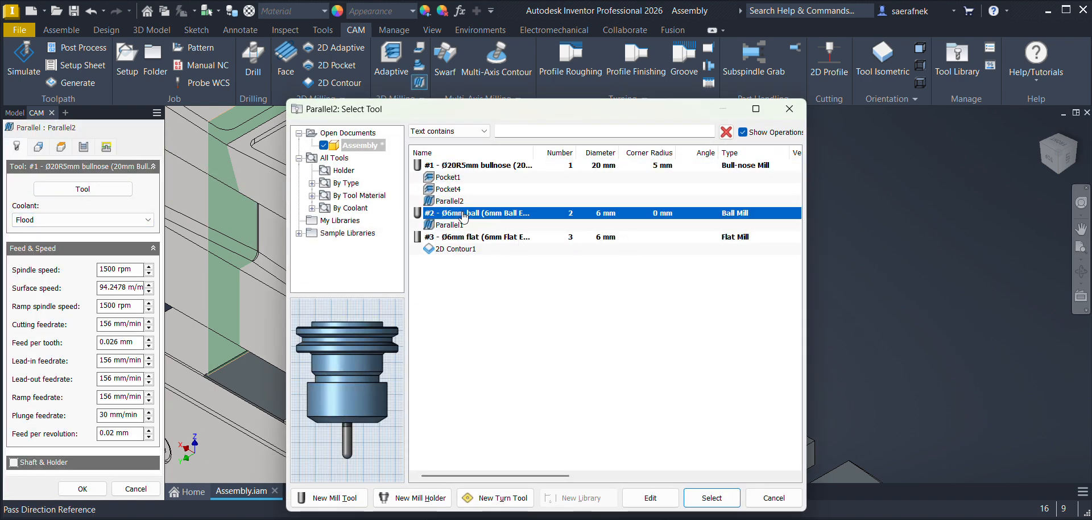
pyautogui.click(711, 497)
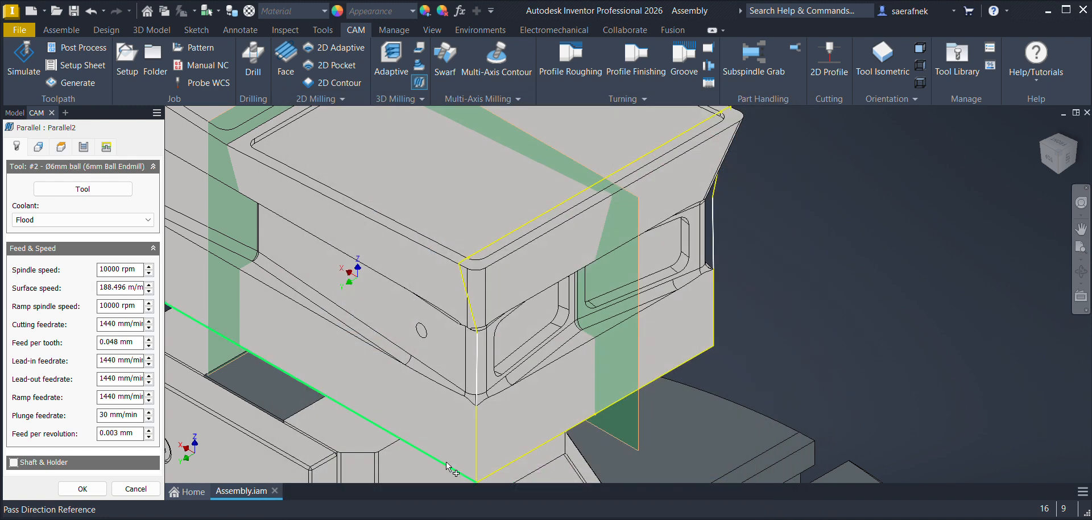
pyautogui.write('3500')
pyautogui.press('Tab')
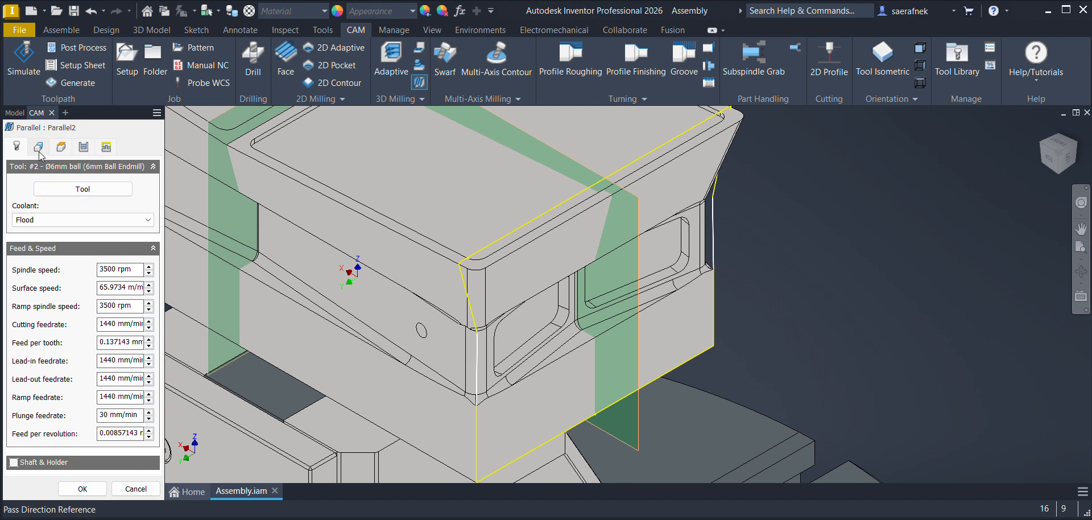
# Step: Orient the Parallel tool by X & Y axes, using the side face's lower horizontal edge for X and its far vertical edge for Y
pyautogui.click(38, 148)
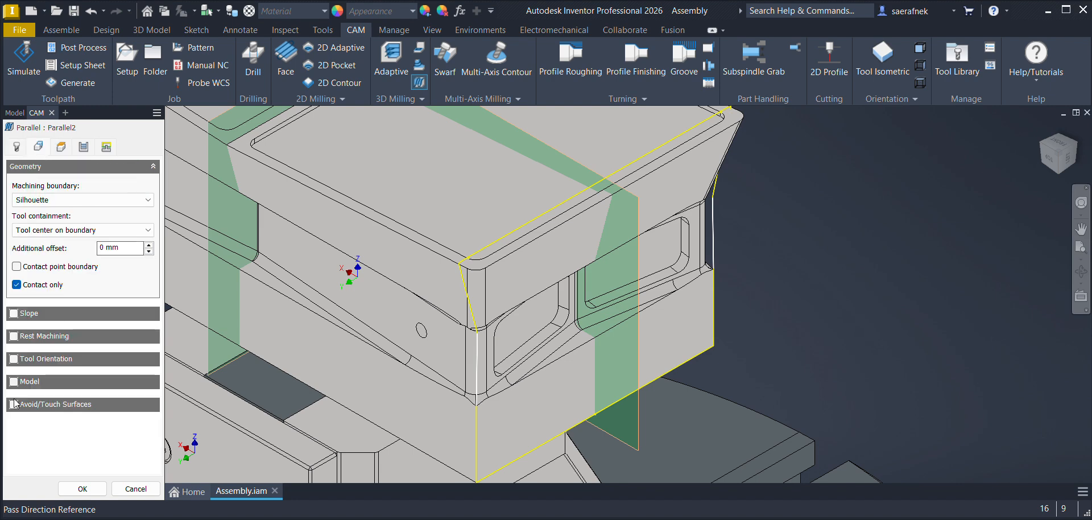
pyautogui.click(13, 359)
pyautogui.click(77, 391)
pyautogui.click(50, 440)
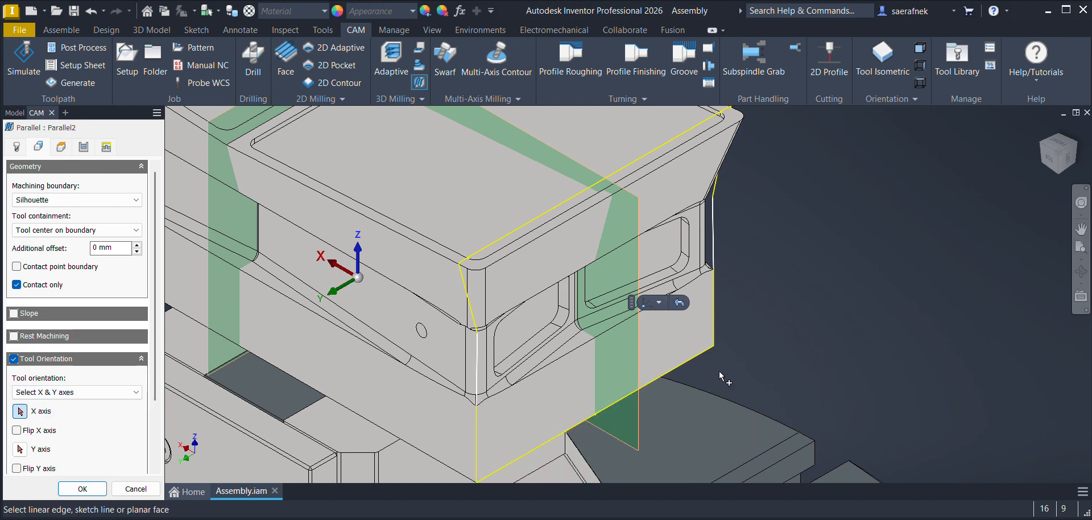
pyautogui.click(699, 359)
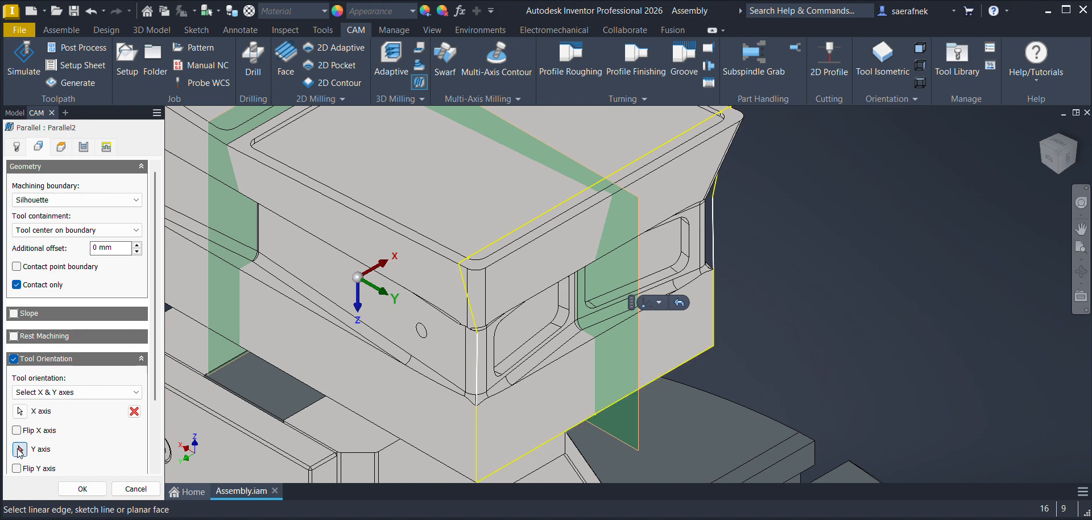
pyautogui.click(712, 303)
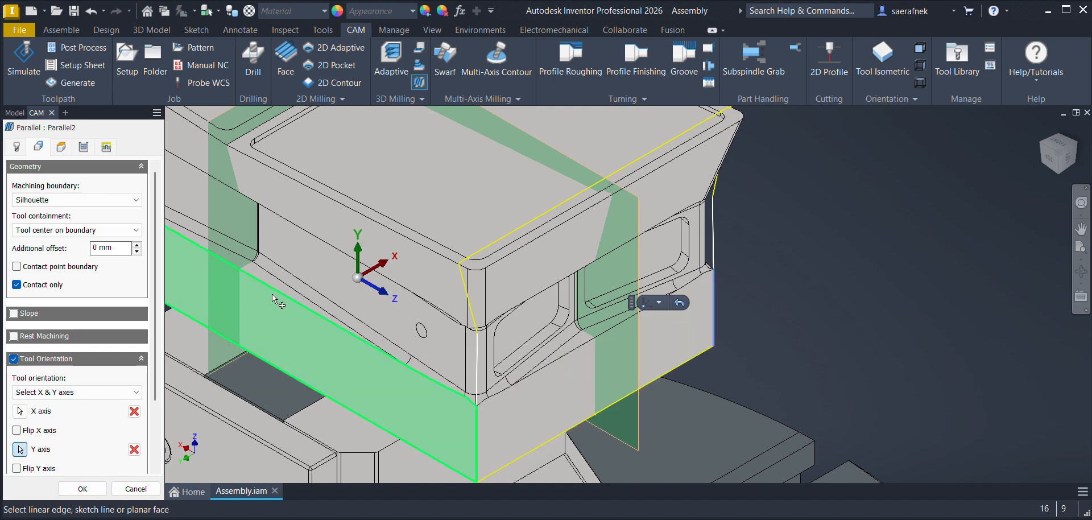
# Step: Disable Contact only and set the machining boundary to a selection of the sketched side profile
pyautogui.click(16, 285)
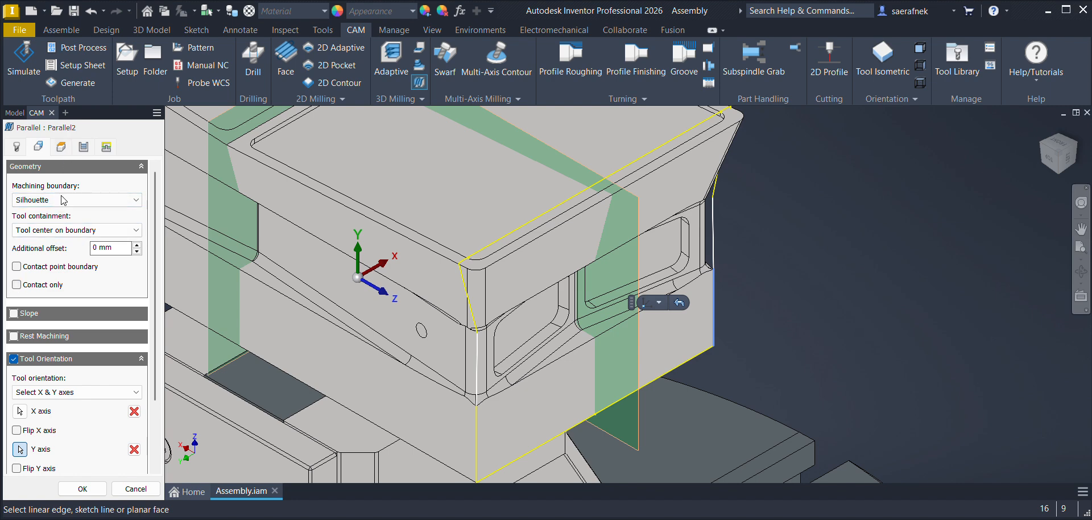
pyautogui.click(45, 232)
pyautogui.click(45, 209)
pyautogui.click(77, 200)
pyautogui.click(40, 216)
pyautogui.click(714, 242)
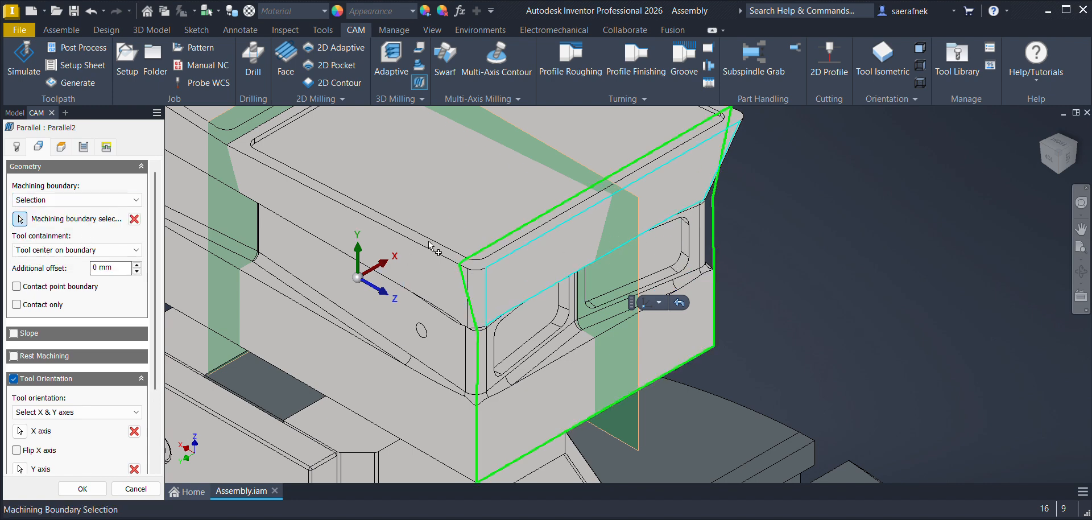
# Step: Check the heights, passes and linking settings, create the Parallel operation, and inspect its toolpath on the side face
pyautogui.click(61, 149)
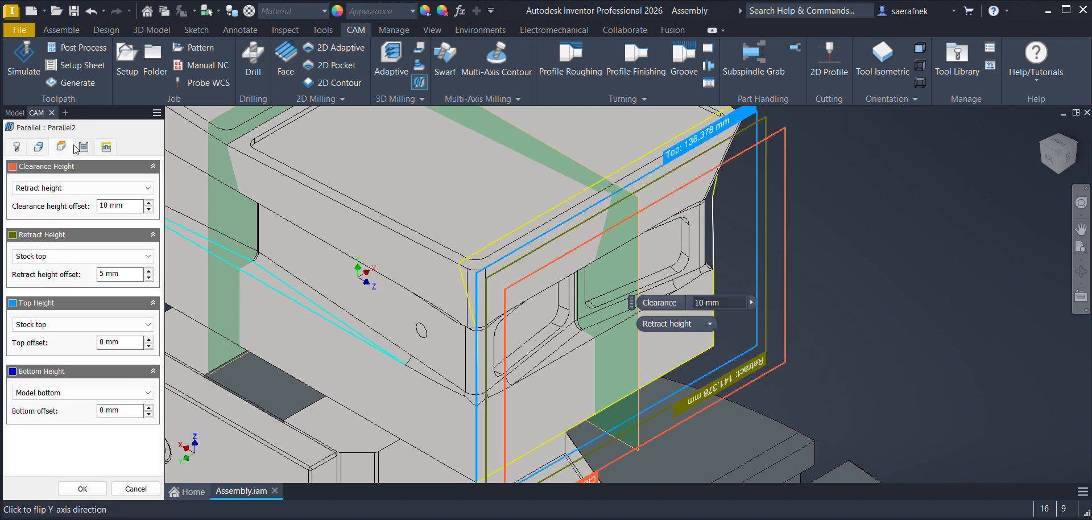
pyautogui.click(84, 146)
pyautogui.click(106, 147)
pyautogui.click(84, 147)
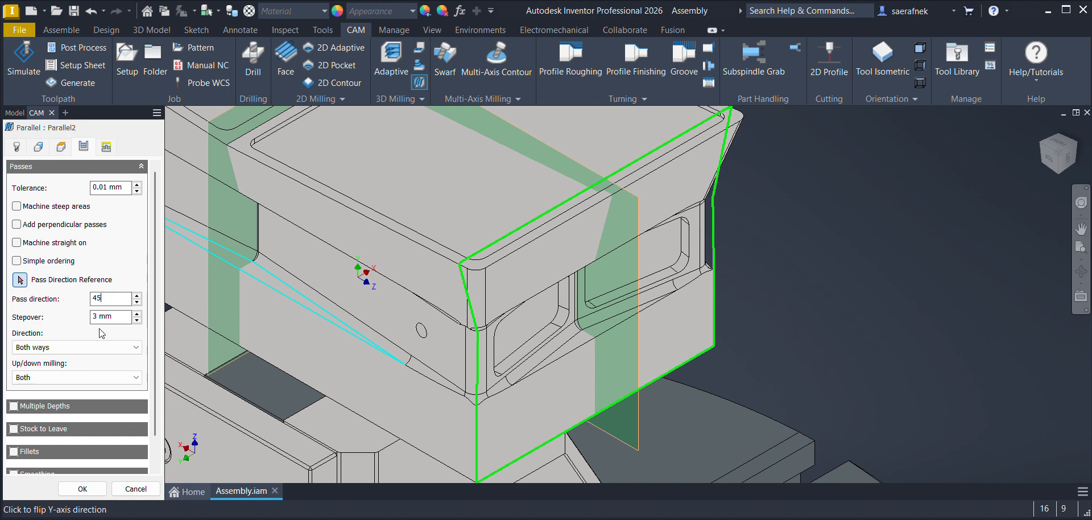
pyautogui.click(81, 489)
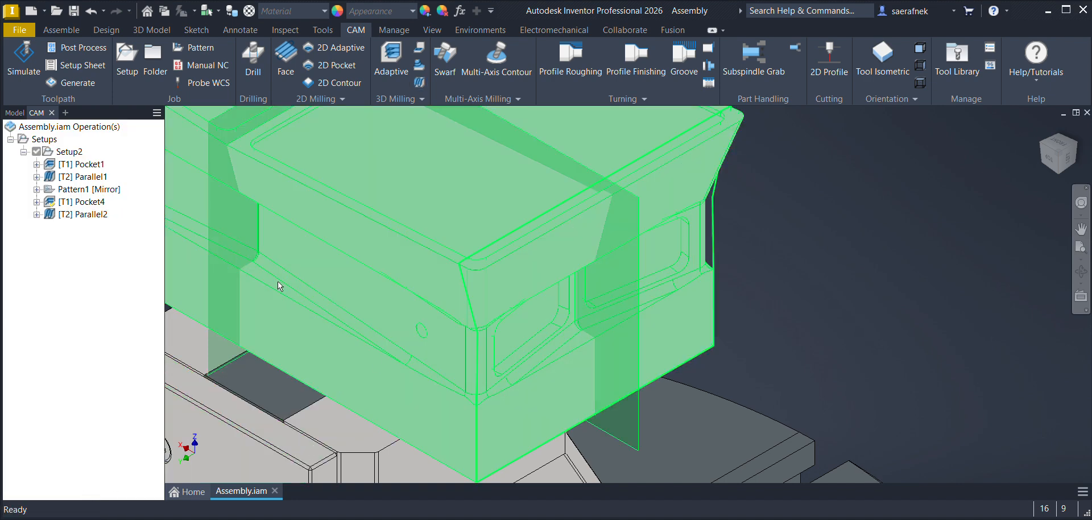
pyautogui.click(94, 214)
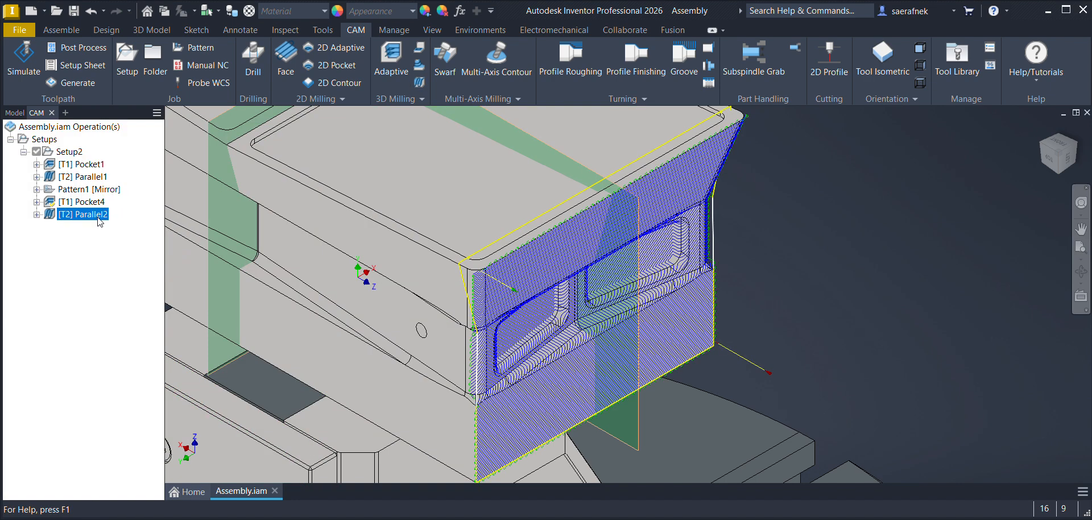
pyautogui.click(68, 266)
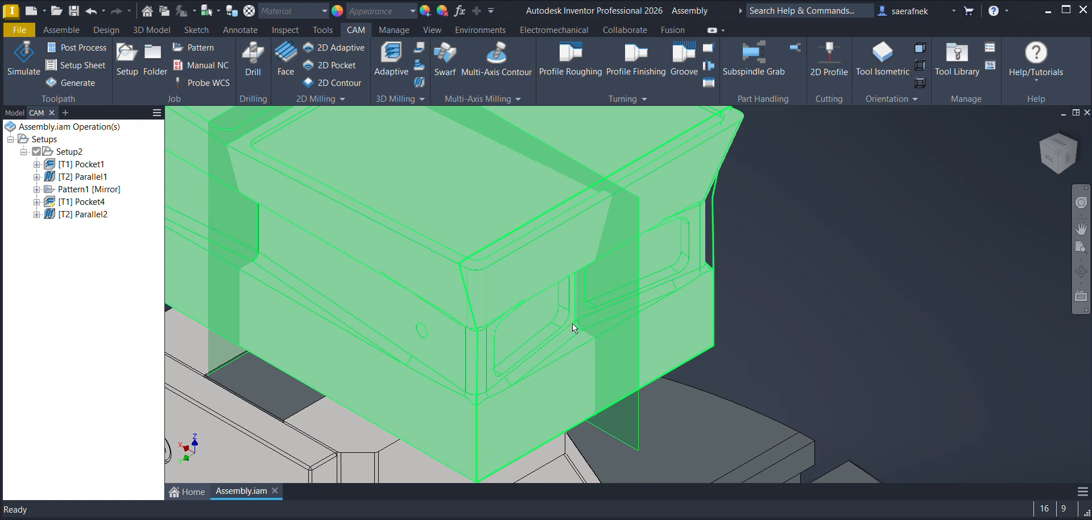
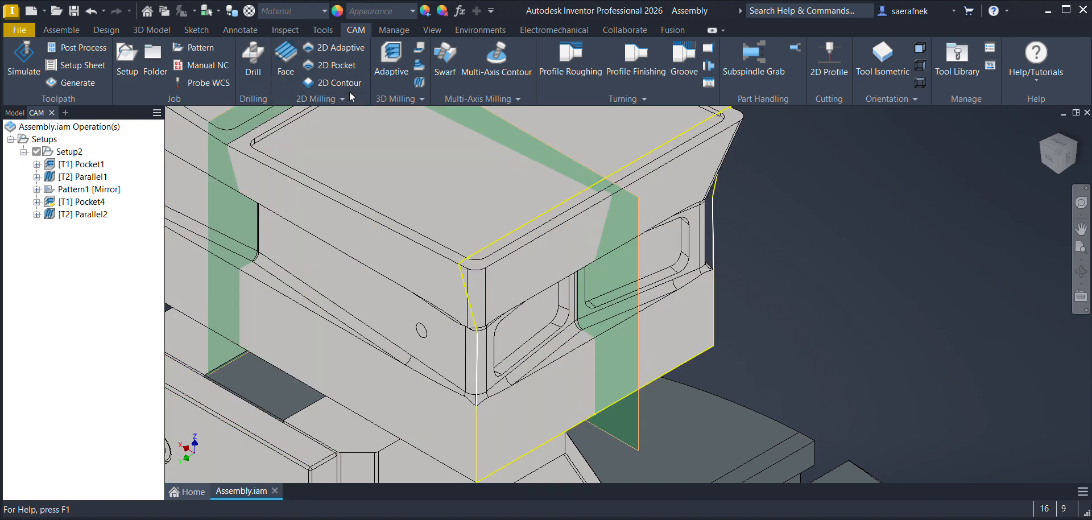
# Step: Start a 2D Contour operation with tool #3, the Ø6mm flat endmill, and set its spindle speed to 3500 rpm
pyautogui.click(333, 82)
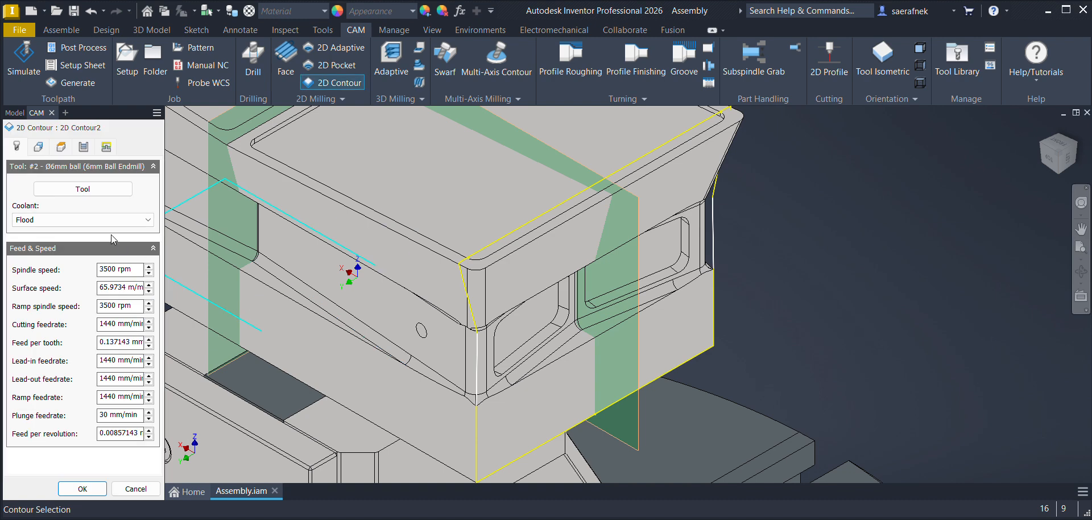
pyautogui.click(83, 190)
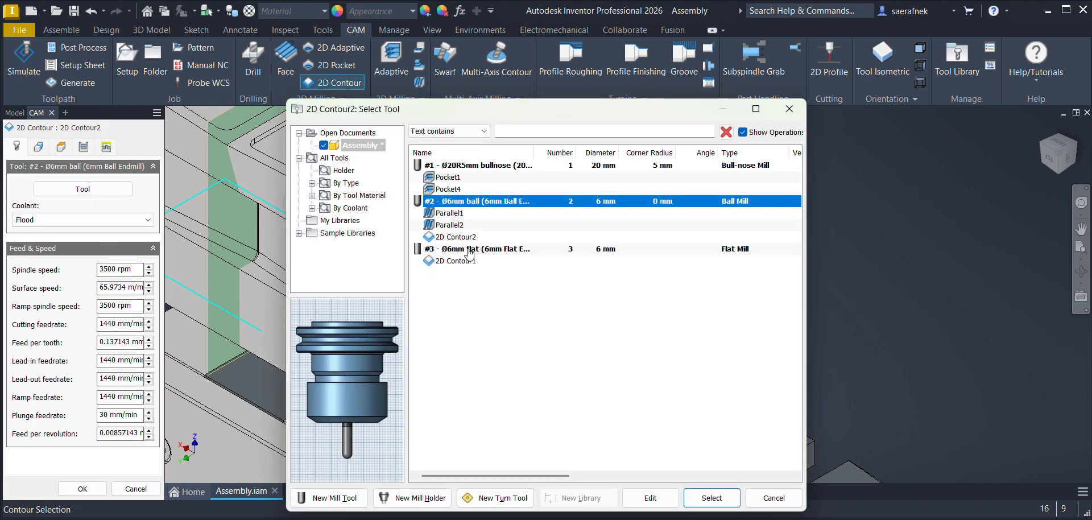
pyautogui.click(470, 253)
pyautogui.click(706, 499)
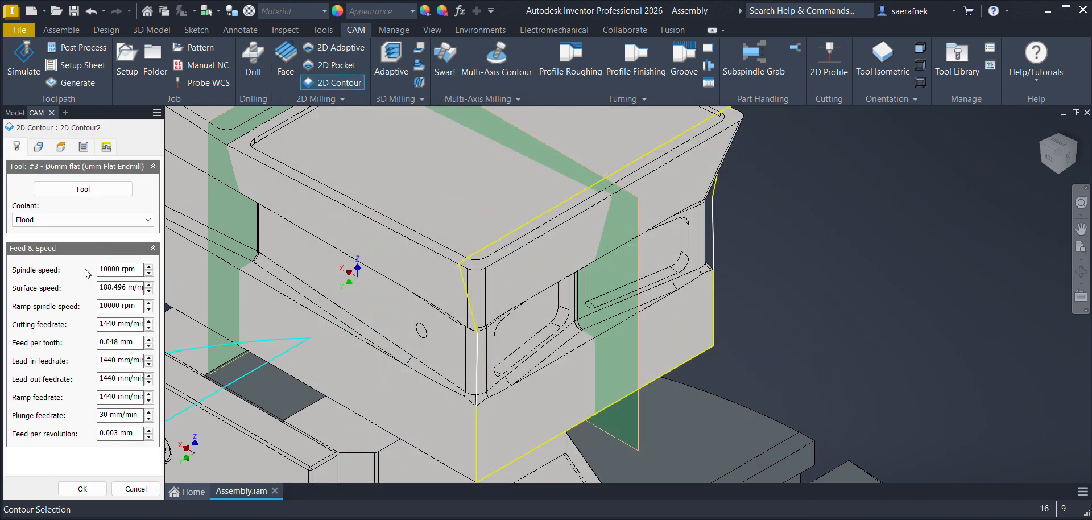
pyautogui.write('3500')
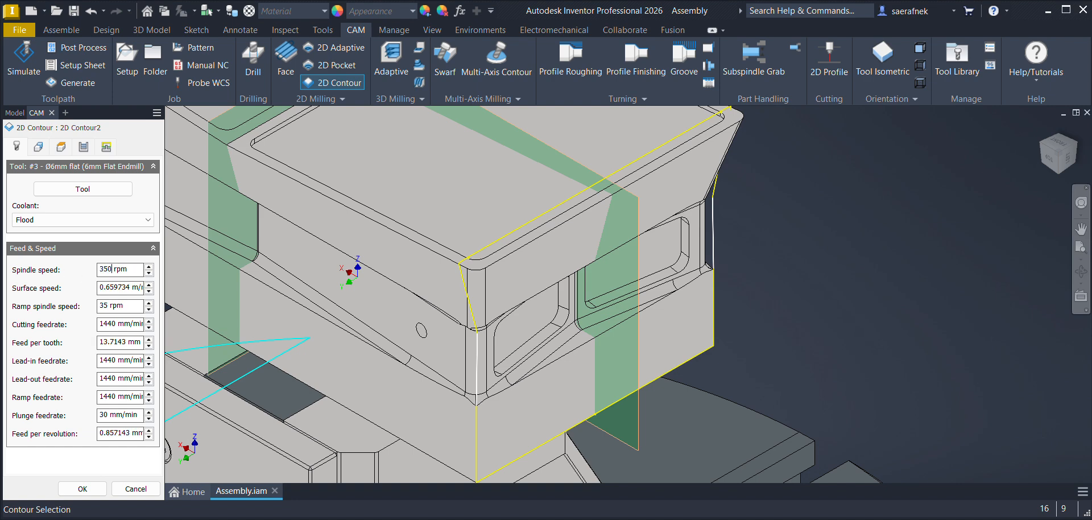
# Step: Orient the contour tool by X & Y axes, using the near side pocket's lower straight edge for X and its vertical edge for Y
pyautogui.click(38, 148)
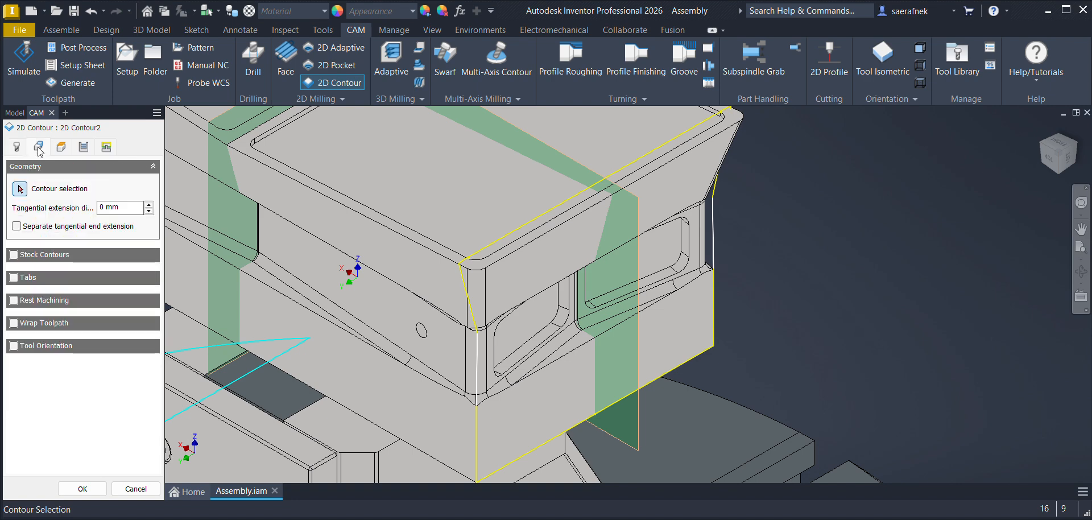
pyautogui.click(14, 345)
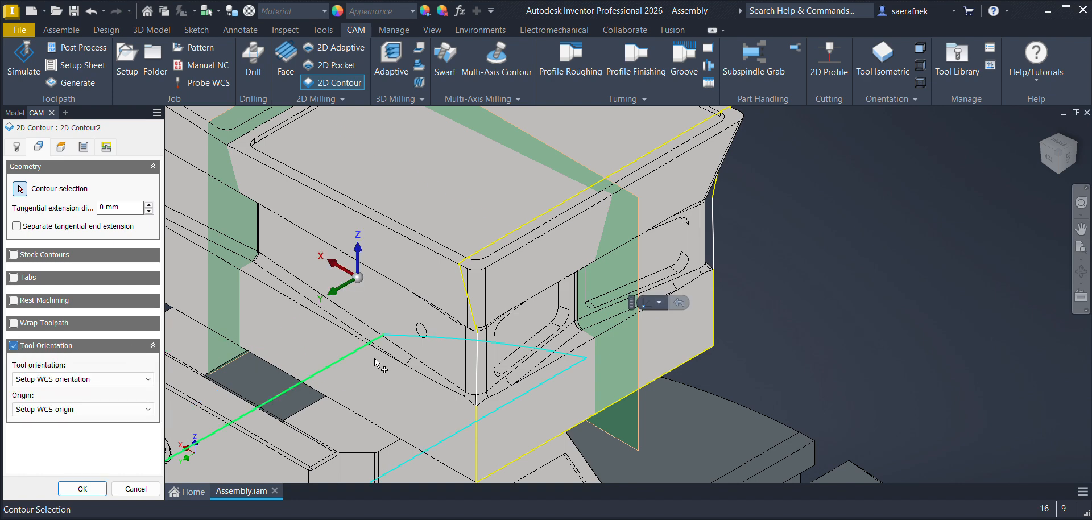
pyautogui.click(84, 380)
pyautogui.click(51, 429)
pyautogui.click(566, 340)
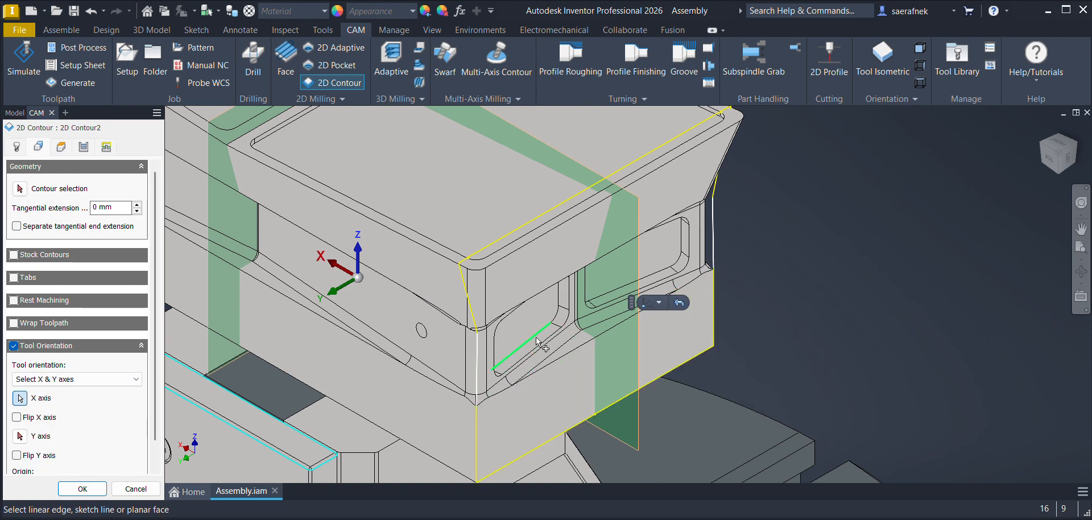
pyautogui.click(20, 436)
pyautogui.click(367, 327)
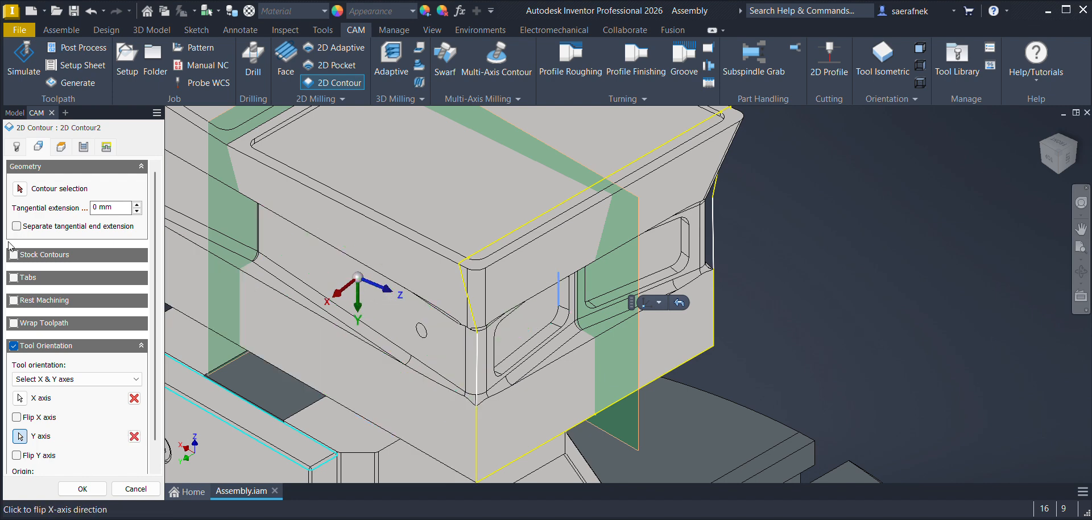
# Step: Choose the near side pocket's closed floor outline as the contour and set the bottom height to a selection of the pocket's floor face
pyautogui.click(21, 190)
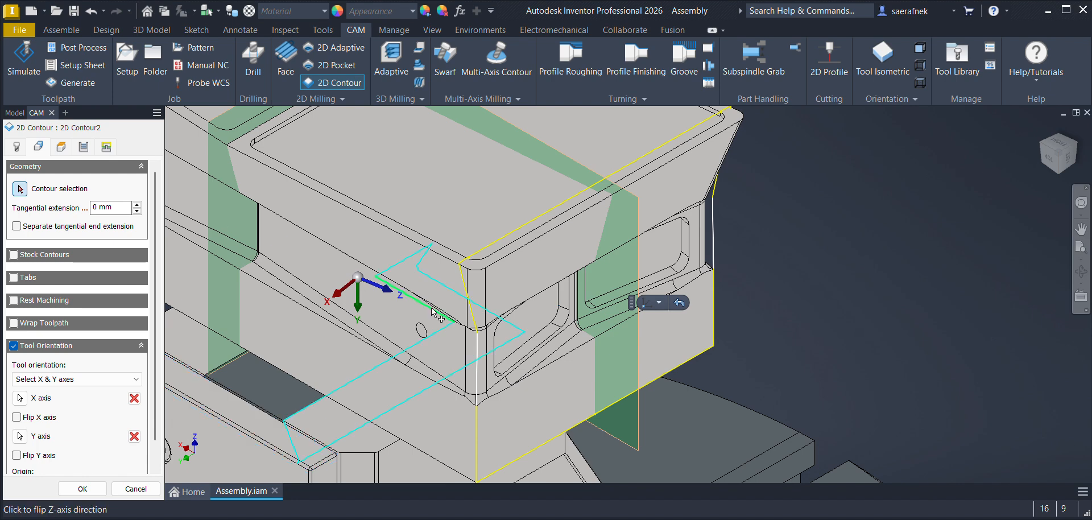
pyautogui.click(535, 338)
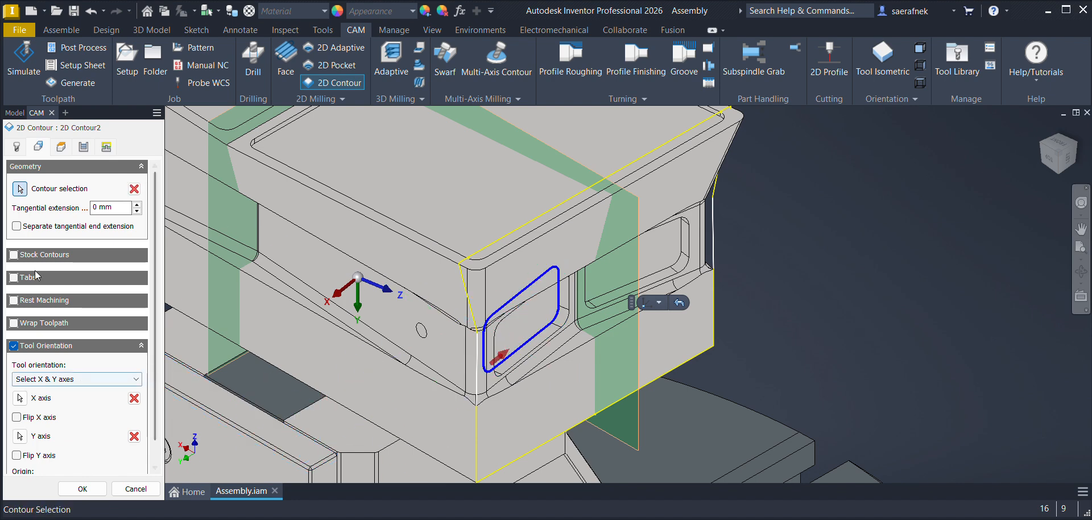
pyautogui.click(61, 148)
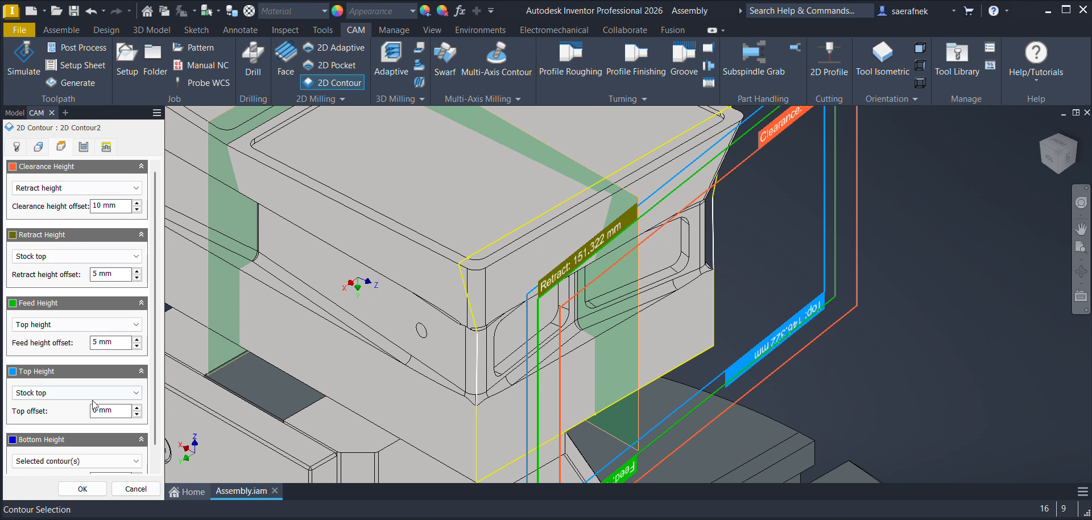
pyautogui.click(69, 461)
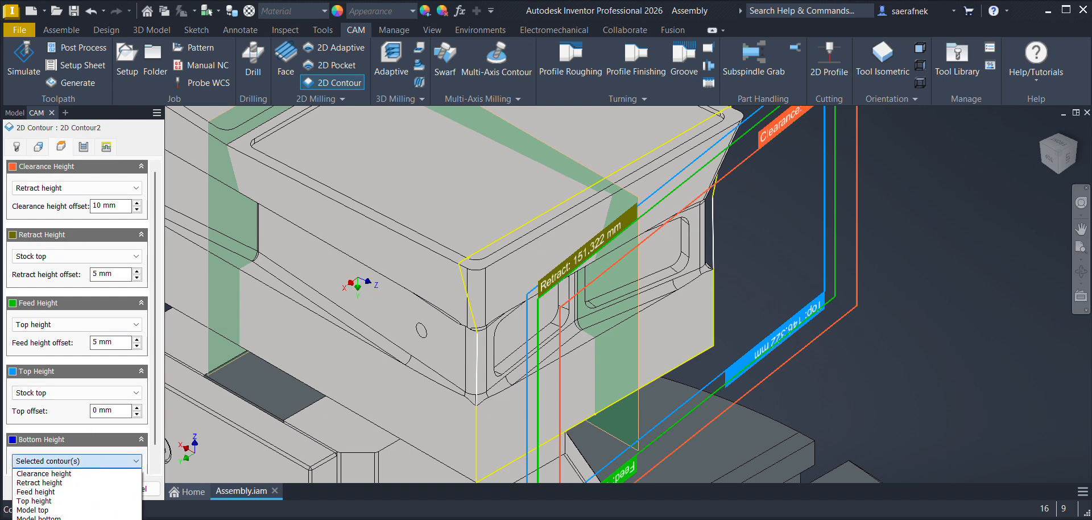
pyautogui.click(39, 519)
pyautogui.scroll(6, 508, 351)
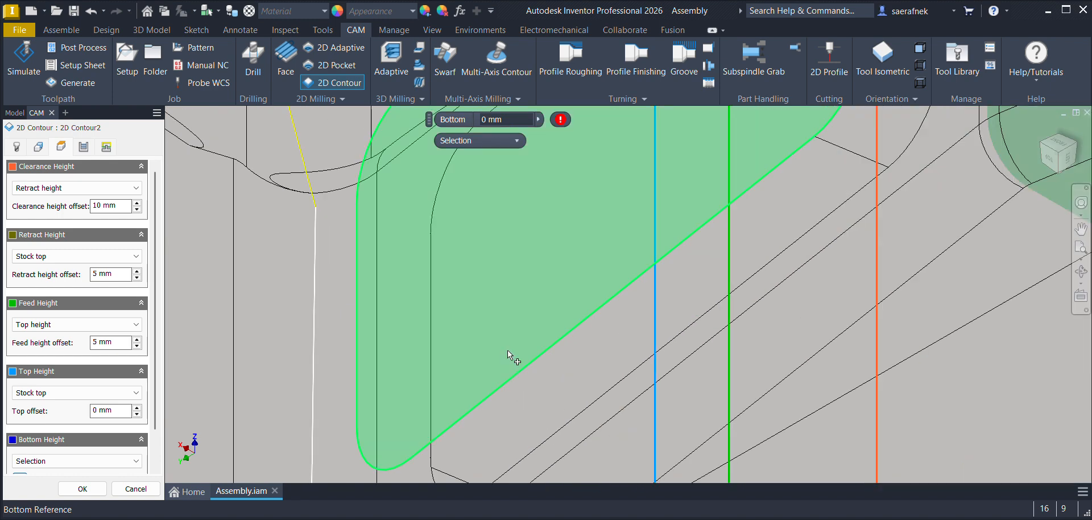
pyautogui.click(516, 339)
pyautogui.scroll(-5, 518, 332)
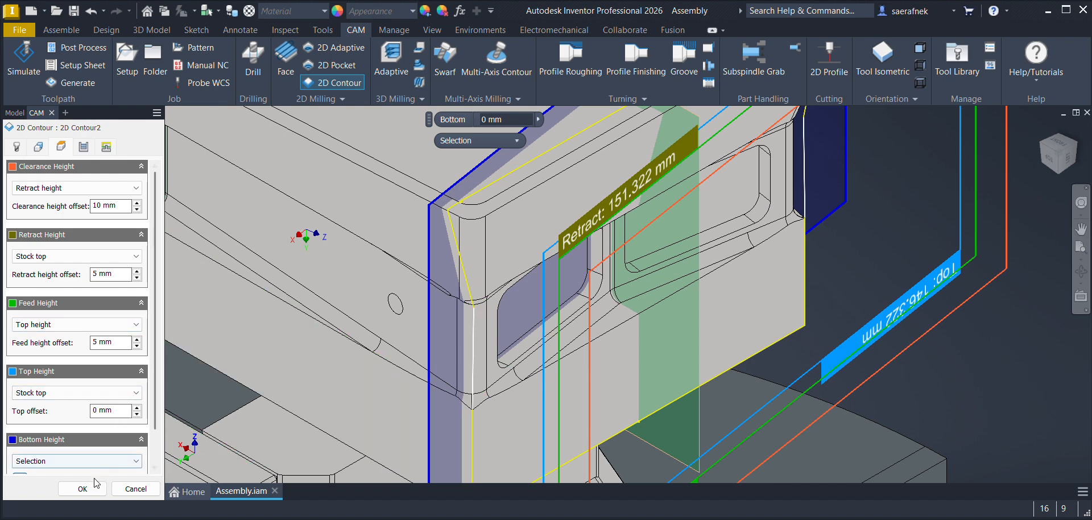
# Step: Enable Multiple Depths in the contour passes, create the 2D Contour operation, and display its toolpath
pyautogui.click(84, 148)
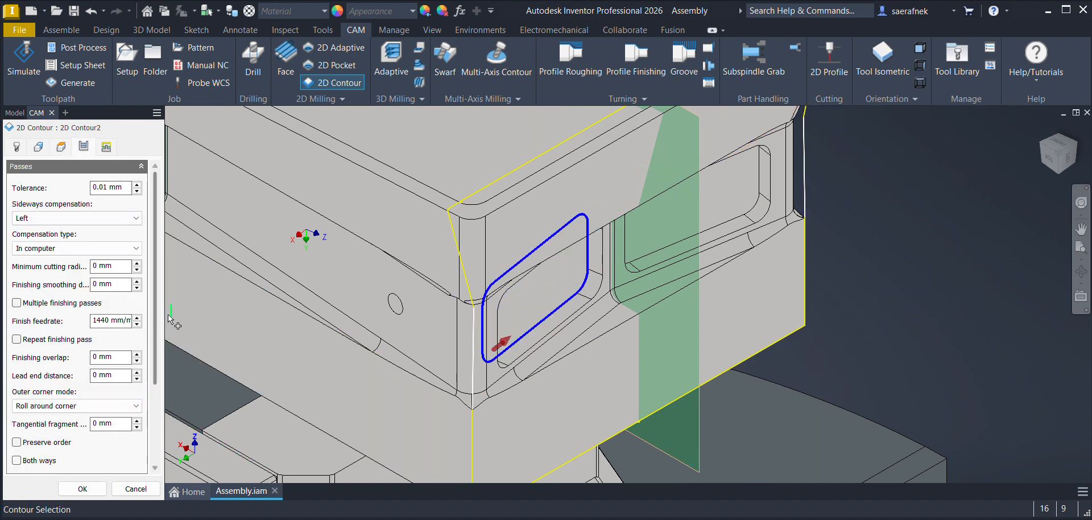
pyautogui.scroll(-3, 147, 398)
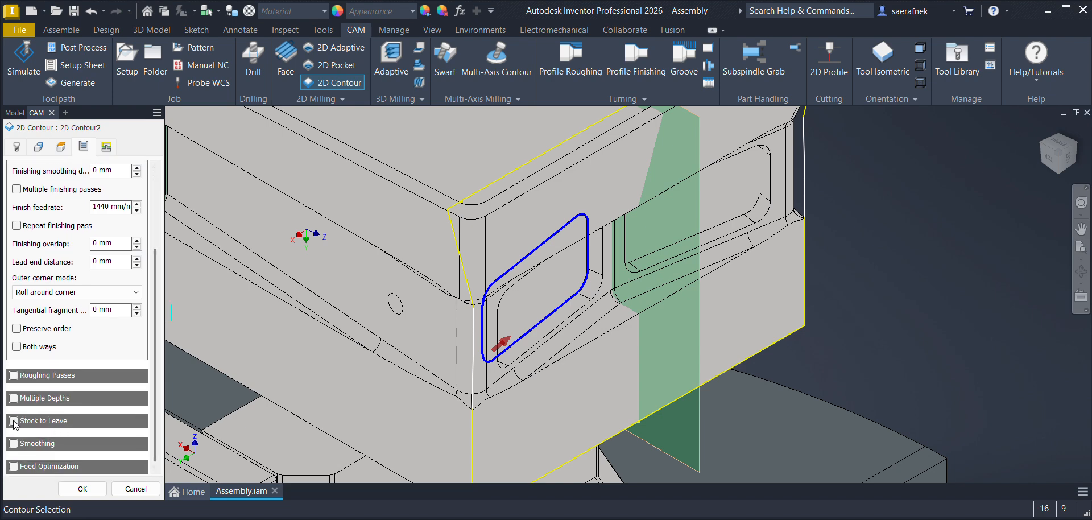
pyautogui.click(14, 400)
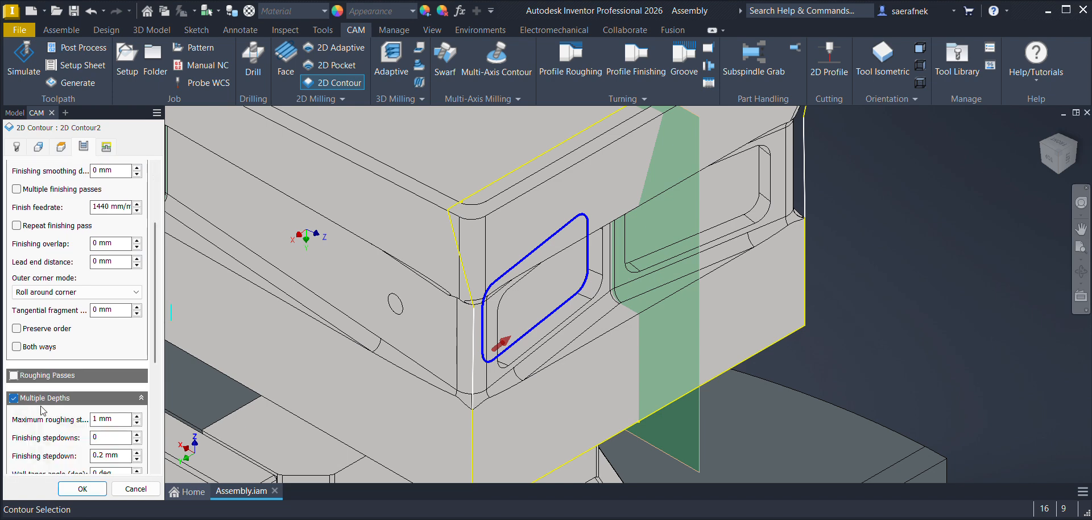
pyautogui.click(83, 489)
pyautogui.click(108, 226)
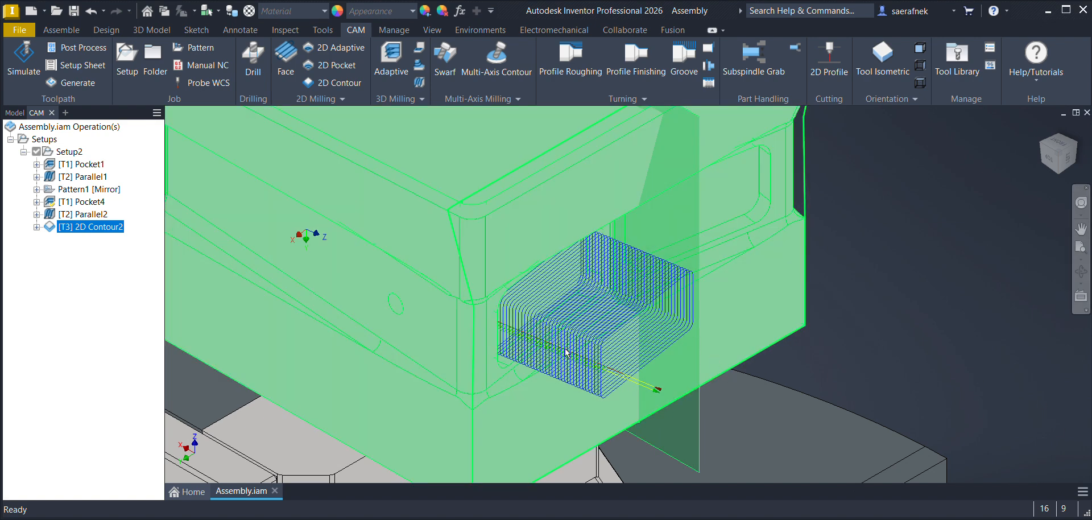
# Step: Edit the new 2D Contour operation to set its top height offset to -25 mm from the stock top, and display the regenerated toolpath
pyautogui.doubleClick(91, 226)
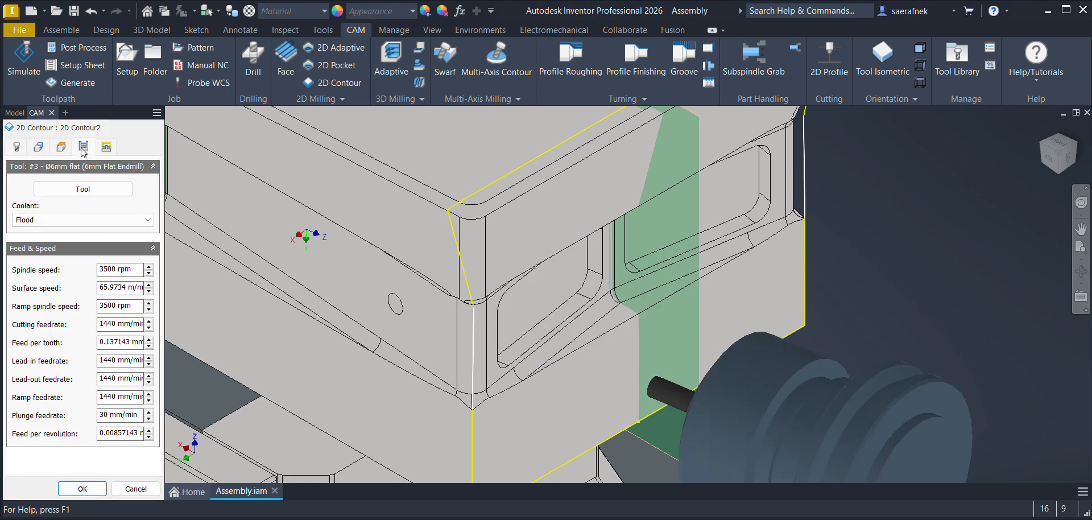
pyautogui.click(83, 148)
pyautogui.click(61, 146)
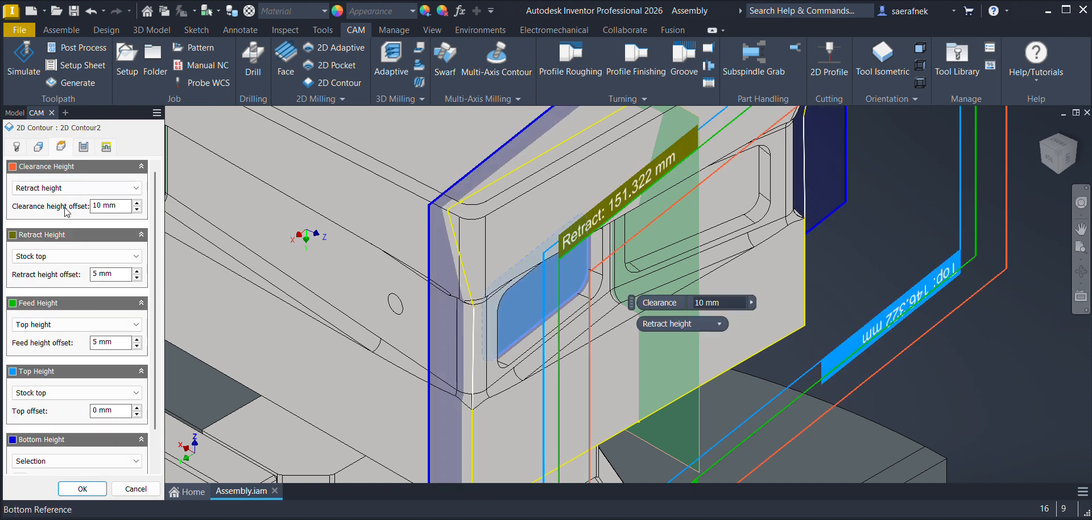
pyautogui.click(111, 410)
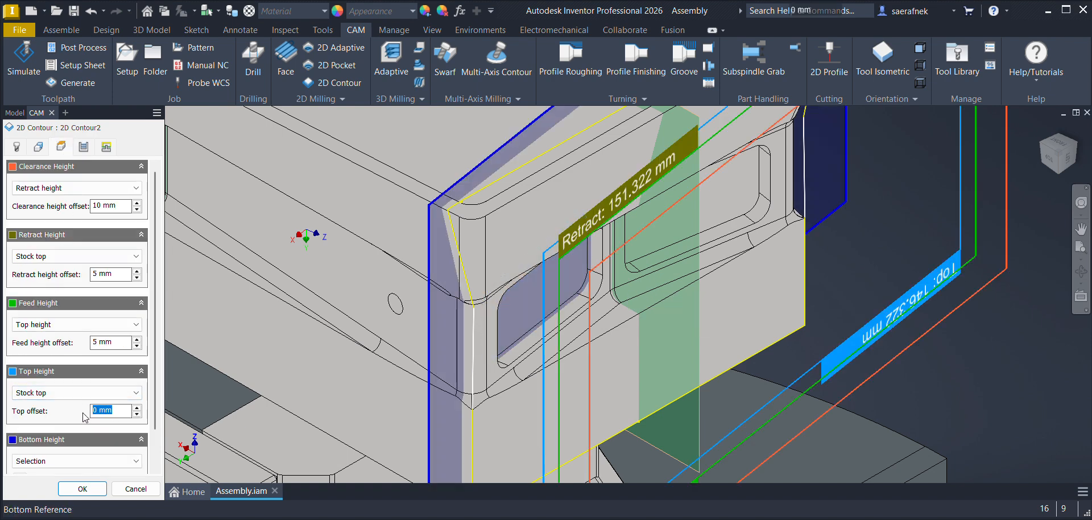
pyautogui.write('-25')
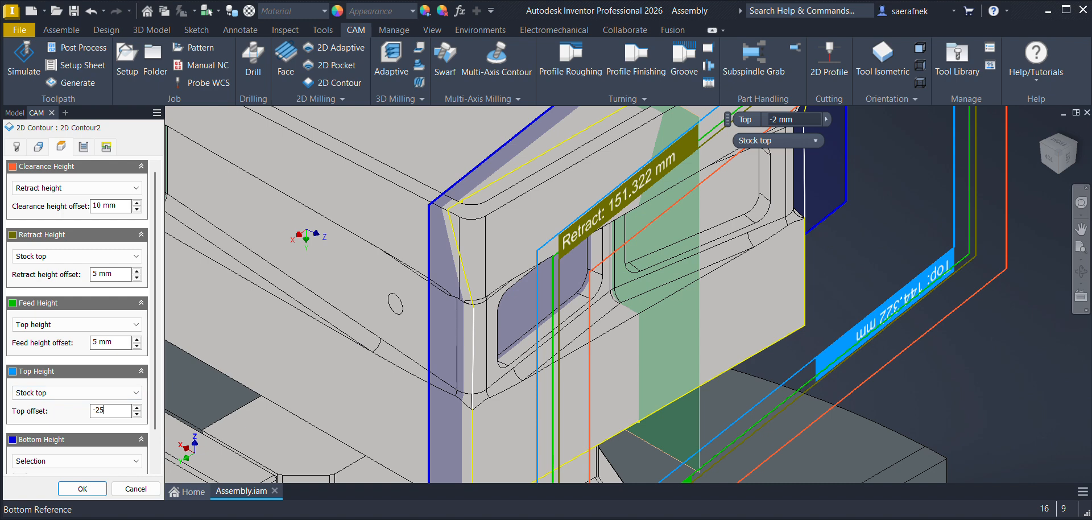
pyautogui.click(81, 489)
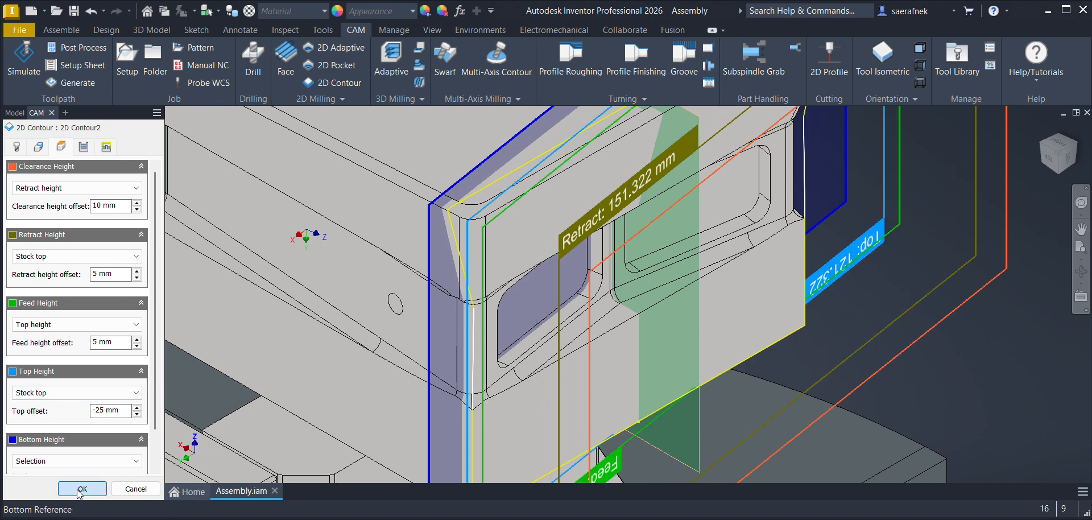
pyautogui.click(96, 229)
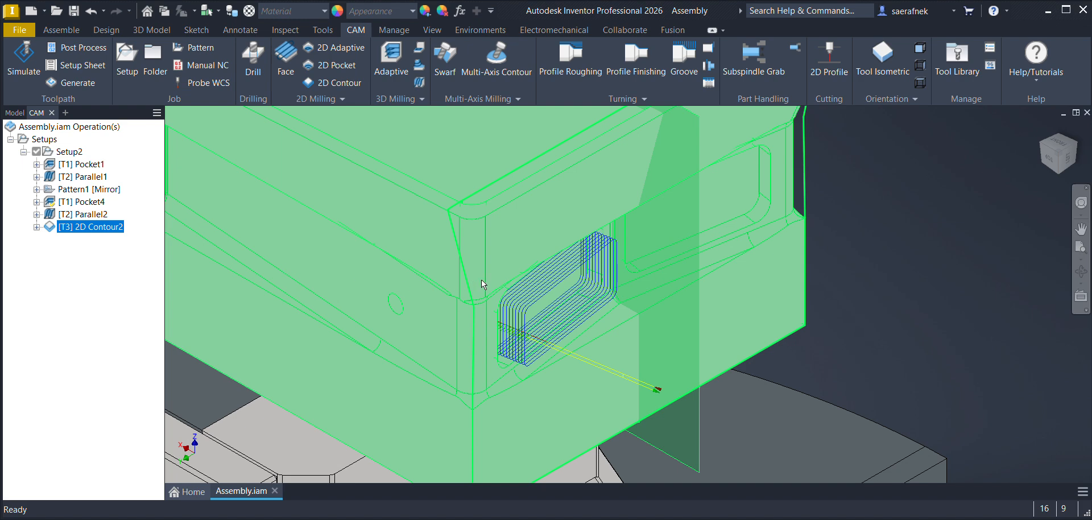
# Step: Examine the side pocket contour toolpath on the whole fixture and up close, and compare it with the mirror pattern's toolpath
pyautogui.click(882, 305)
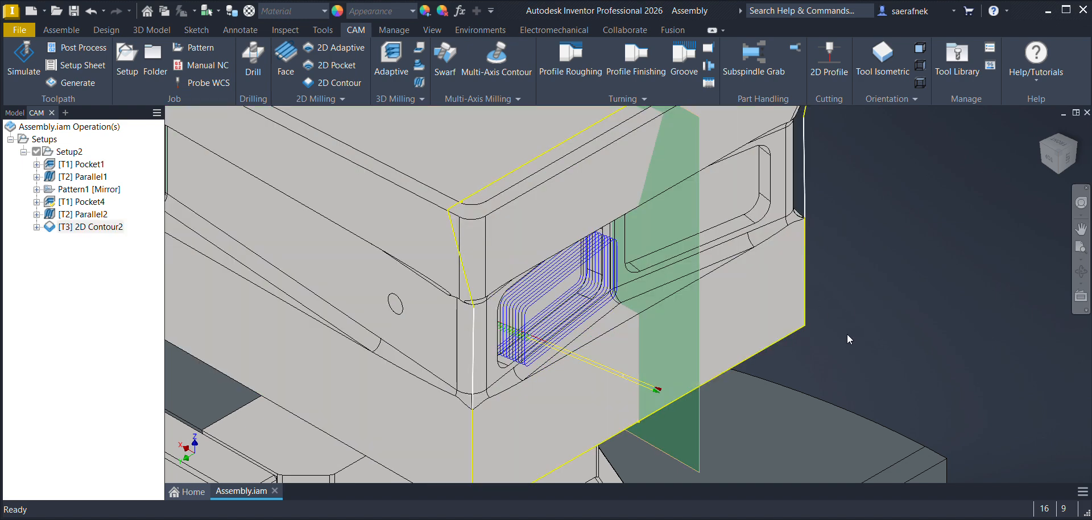
pyautogui.scroll(-2, 556, 265)
pyautogui.scroll(-3, 557, 268)
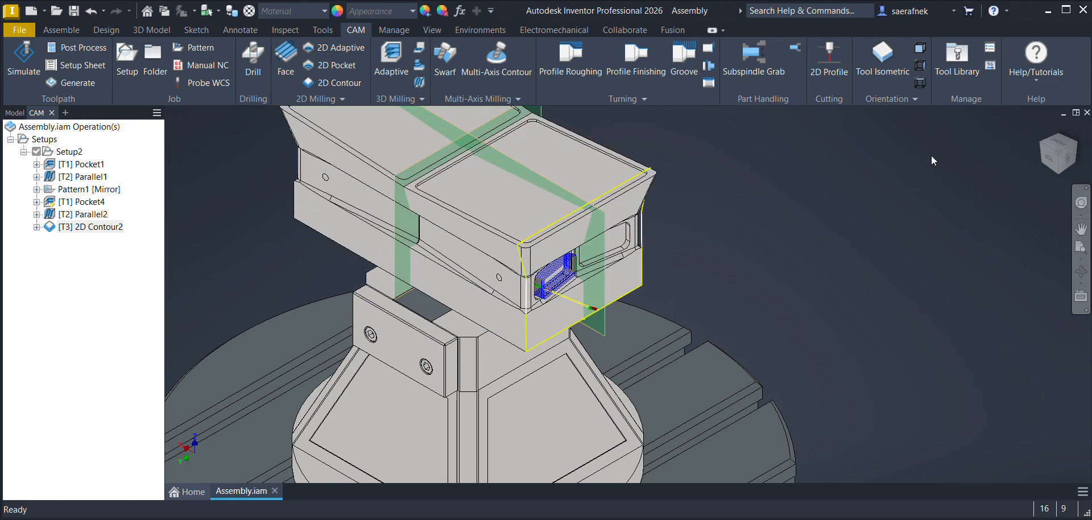
pyautogui.click(1052, 152)
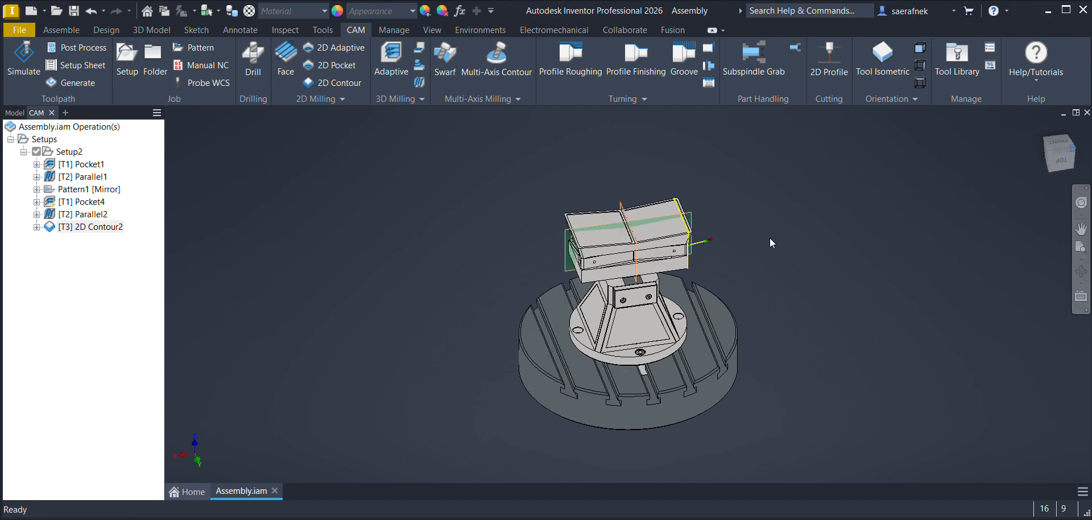
pyautogui.scroll(8, 694, 263)
pyautogui.scroll(1, 485, 270)
pyautogui.moveTo(484, 271); pyautogui.dragTo(488, 342, button='middle')
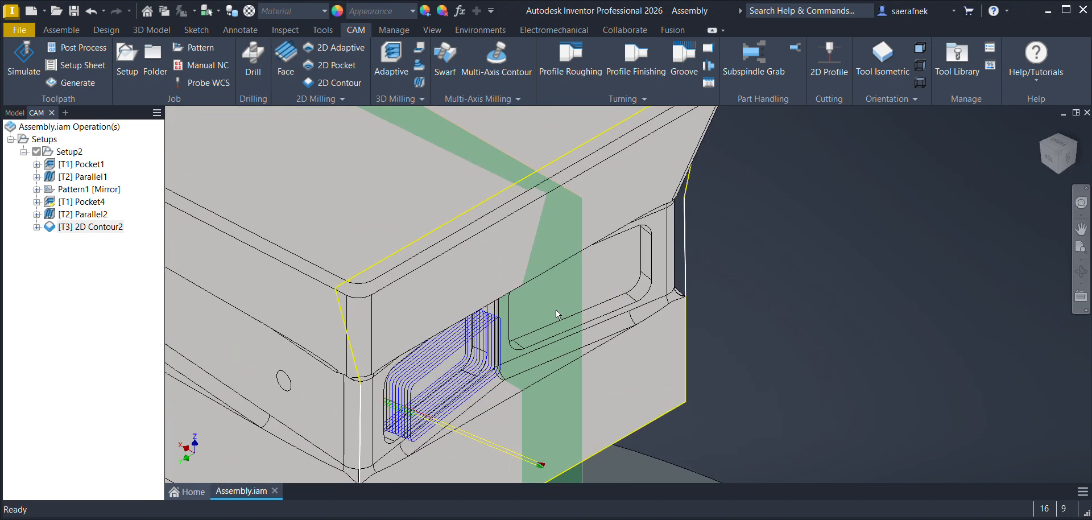
pyautogui.click(75, 190)
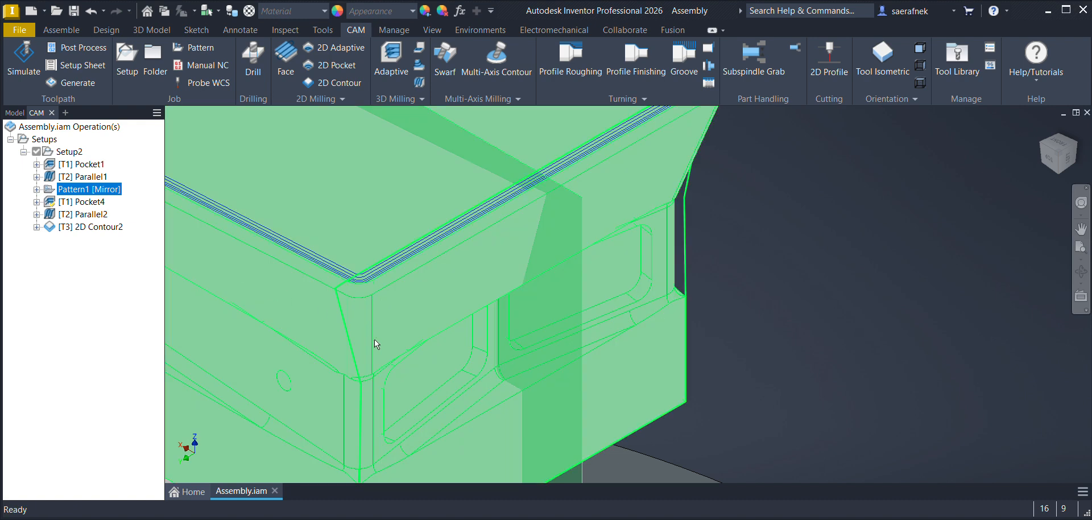
pyautogui.click(84, 228)
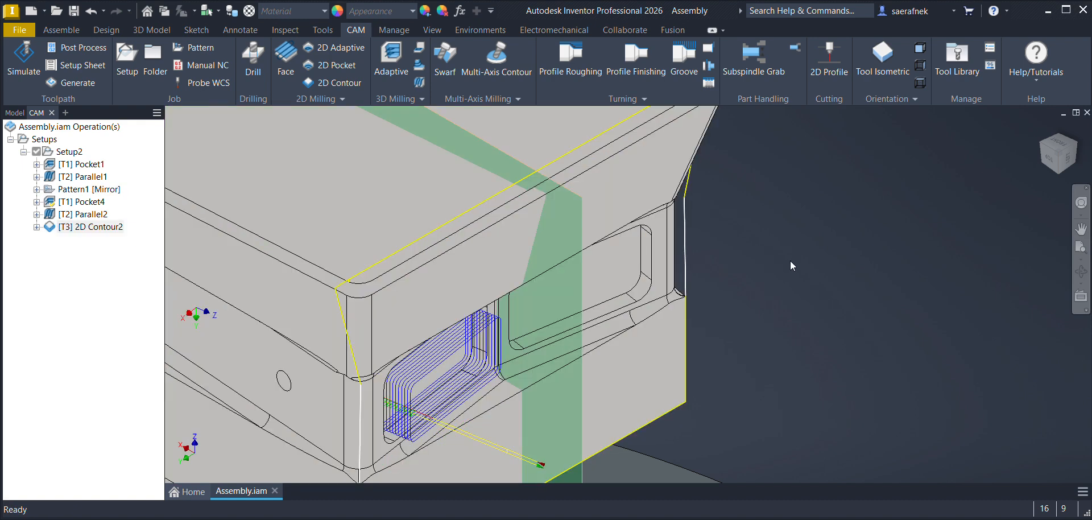
# Step: Start another 2D Contour with the 6 mm flat end mill and enable tool orientation using Select X & Y axes
pyautogui.click(322, 89)
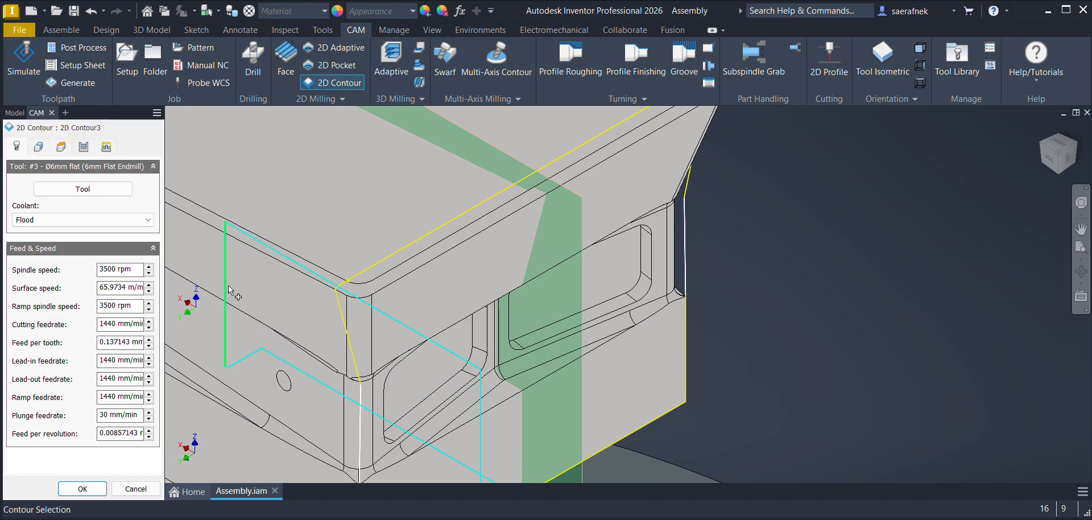
pyautogui.click(41, 151)
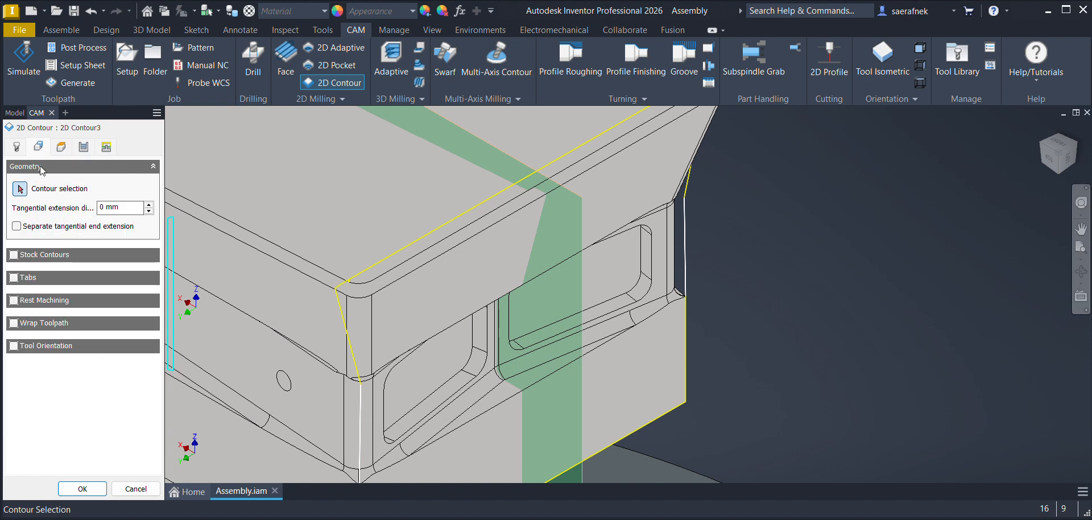
pyautogui.click(13, 346)
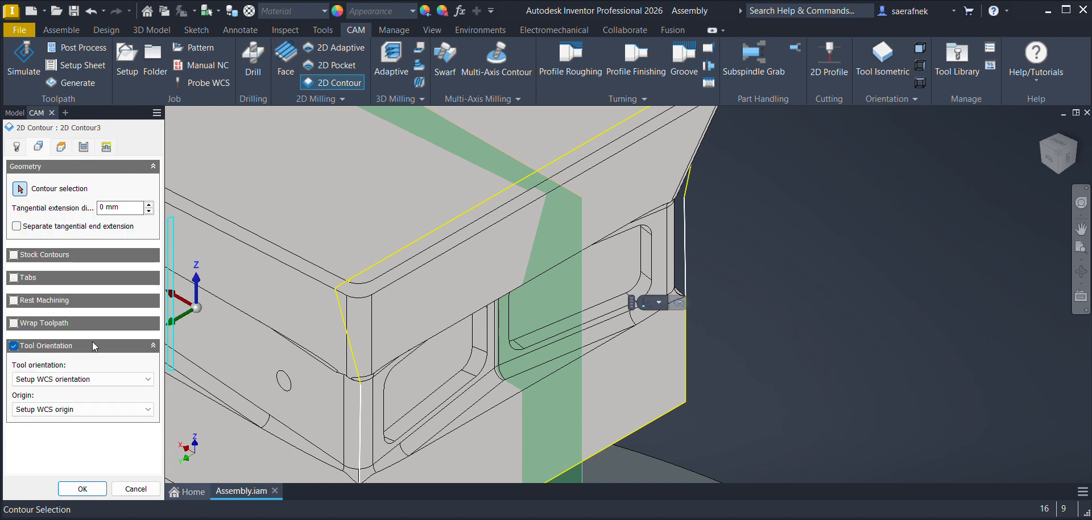
pyautogui.click(51, 379)
pyautogui.click(44, 427)
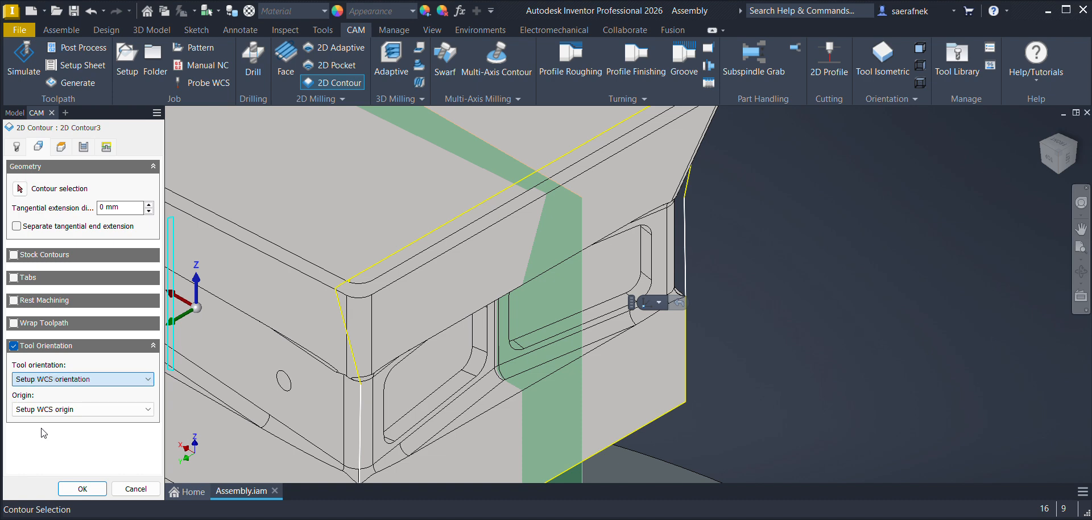
pyautogui.click(602, 305)
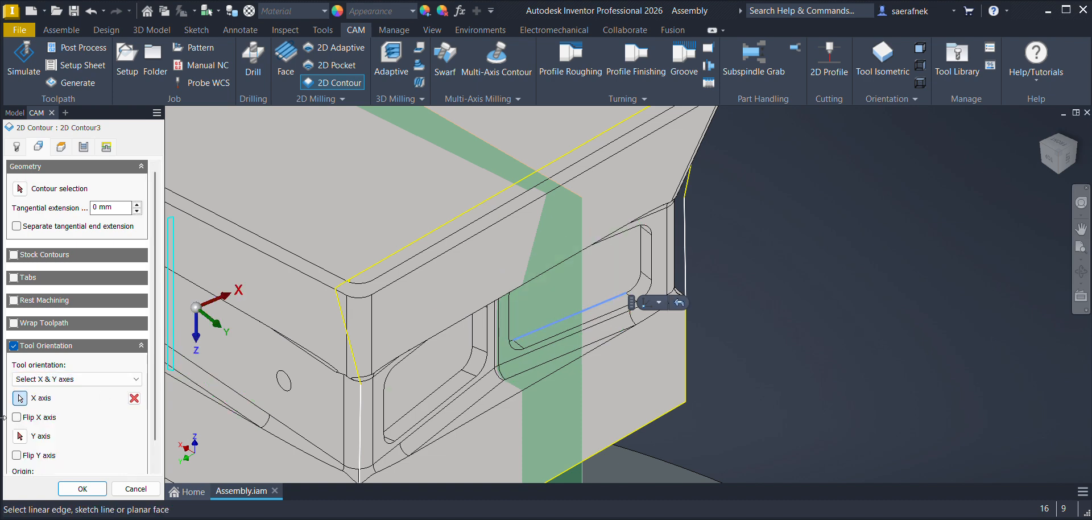
pyautogui.click(641, 264)
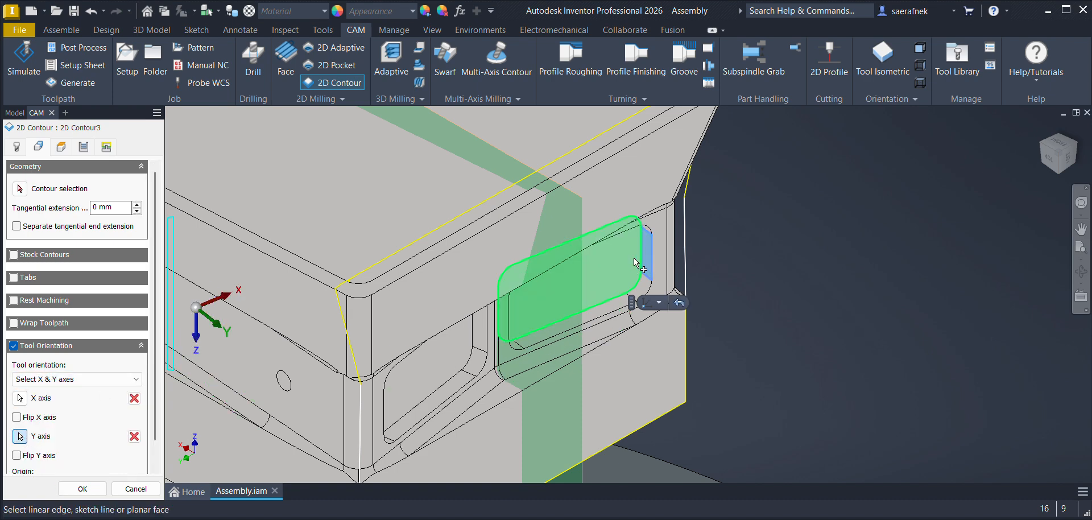
pyautogui.click(20, 189)
pyautogui.click(610, 301)
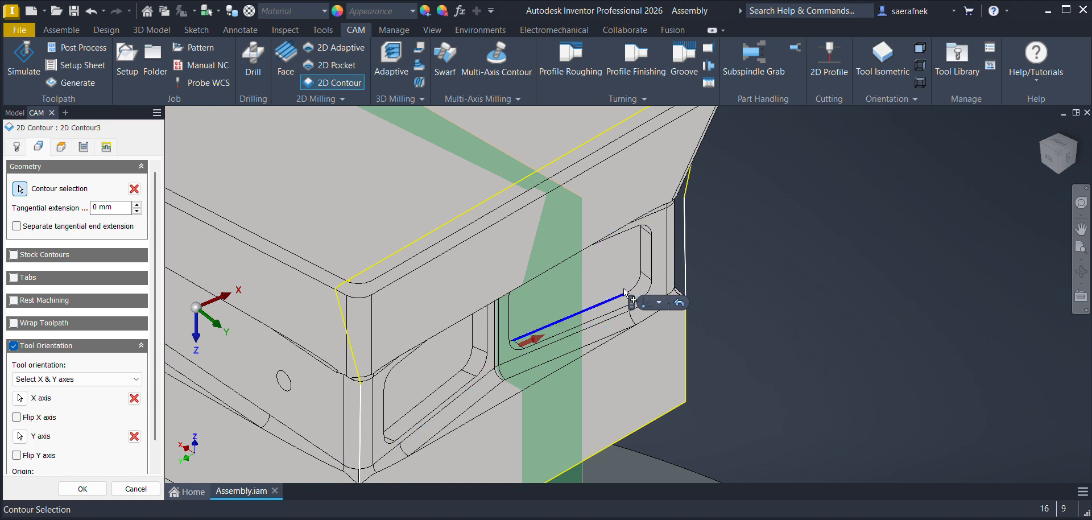
pyautogui.click(133, 192)
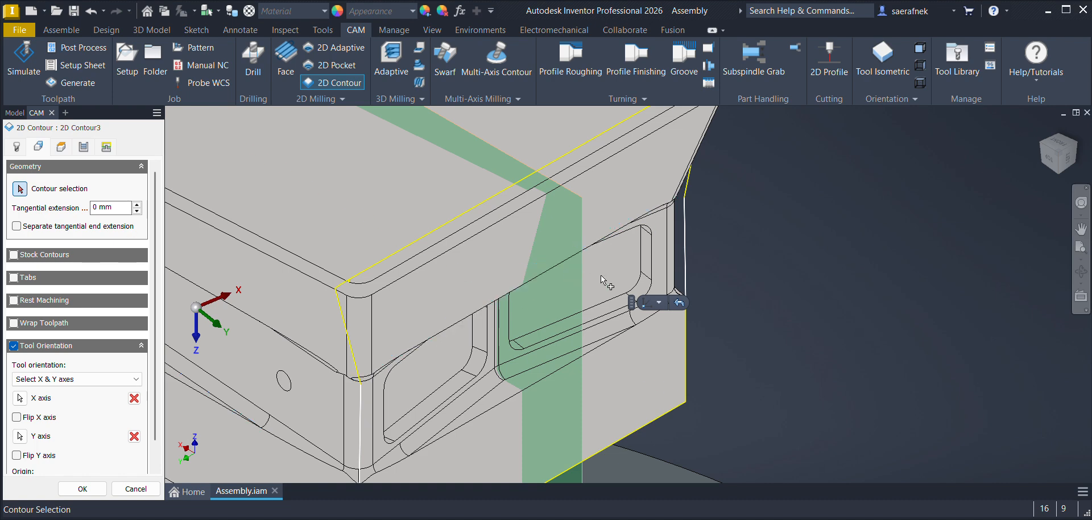
pyautogui.scroll(5, 620, 278)
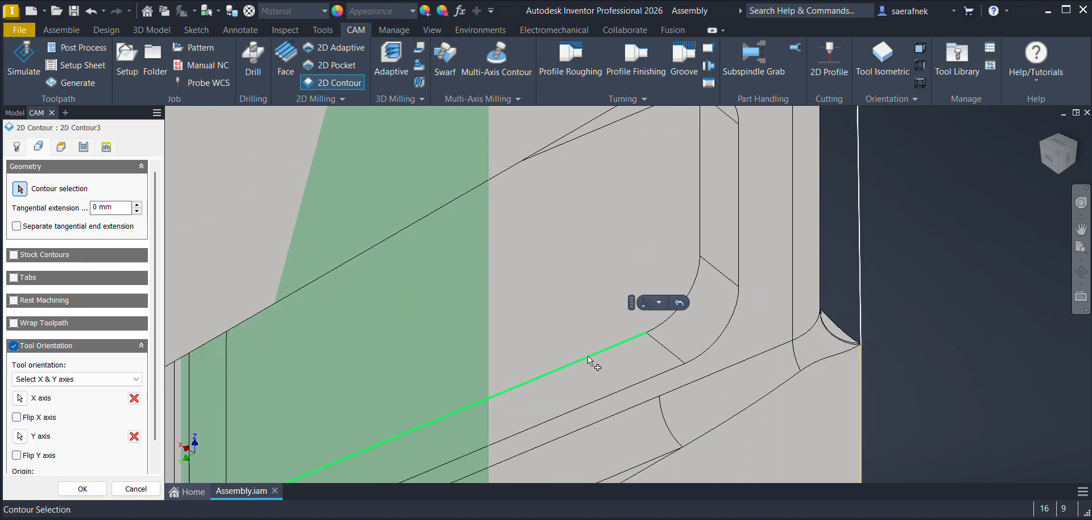
pyautogui.scroll(-5, 414, 267)
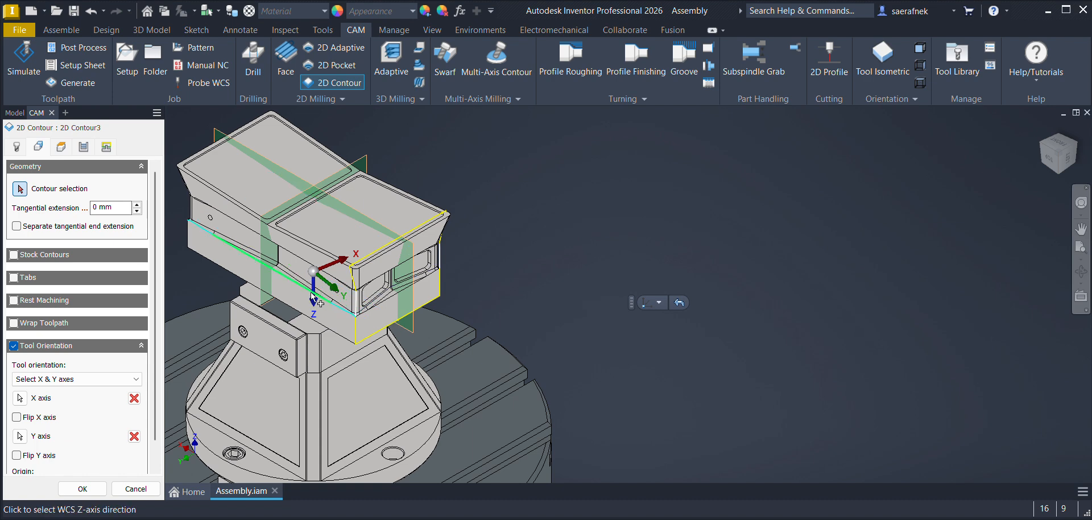
pyautogui.click(135, 398)
pyautogui.click(134, 436)
# Step: Orient the tool's X and Y axes along the second side pocket's lower and vertical floor edges, and choose its closed floor outline as the contour
pyautogui.click(20, 398)
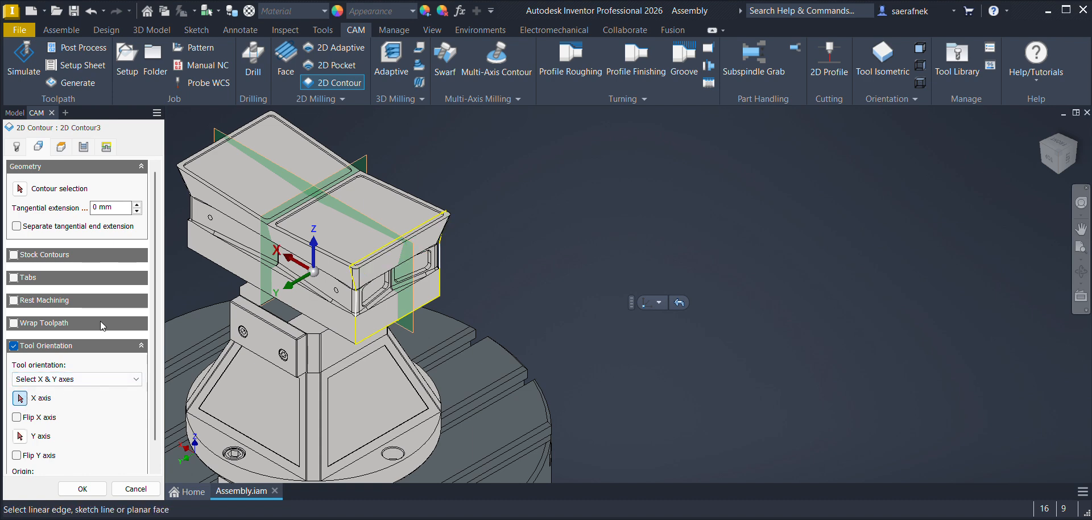
pyautogui.scroll(5, 443, 267)
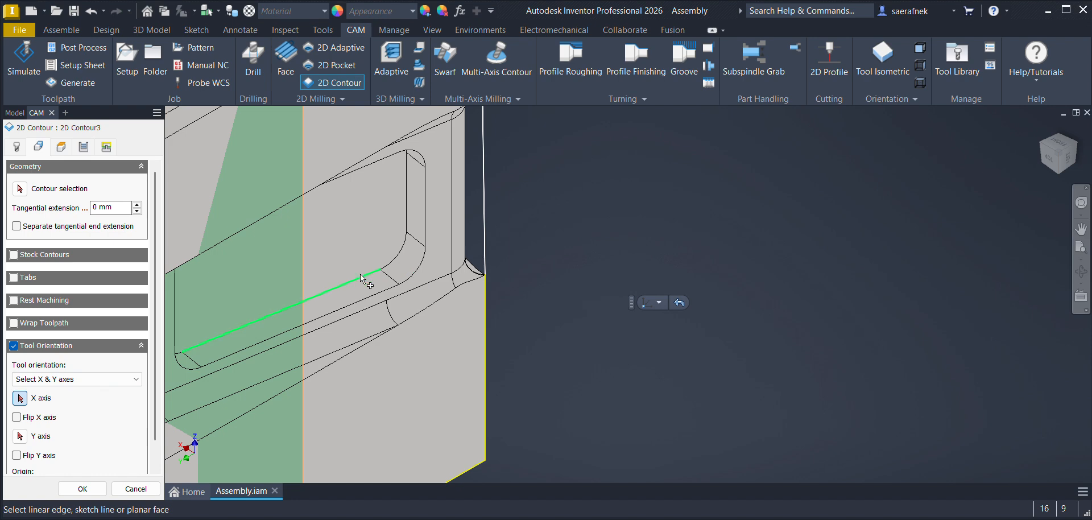
pyautogui.click(352, 285)
pyautogui.click(19, 436)
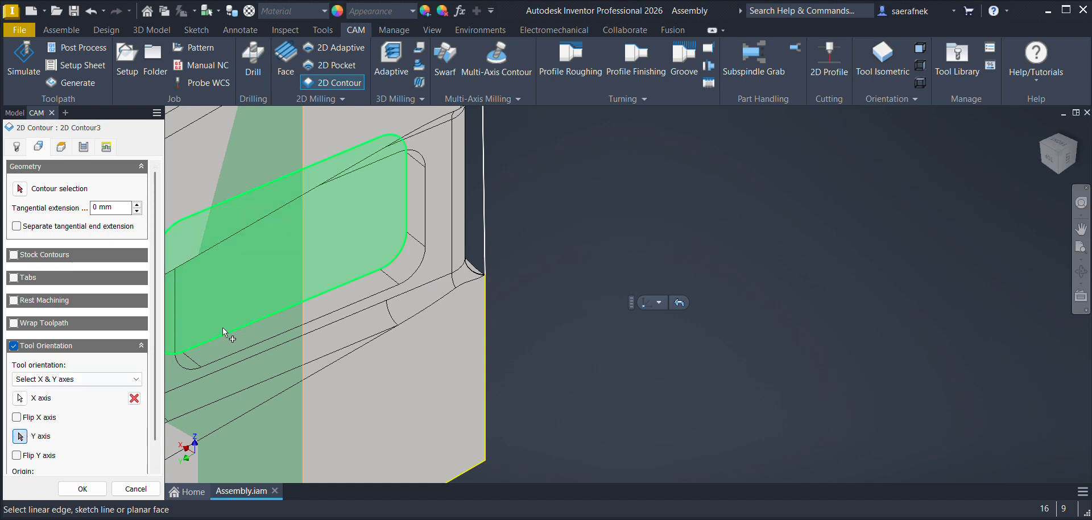
pyautogui.click(405, 219)
pyautogui.scroll(-5, 340, 265)
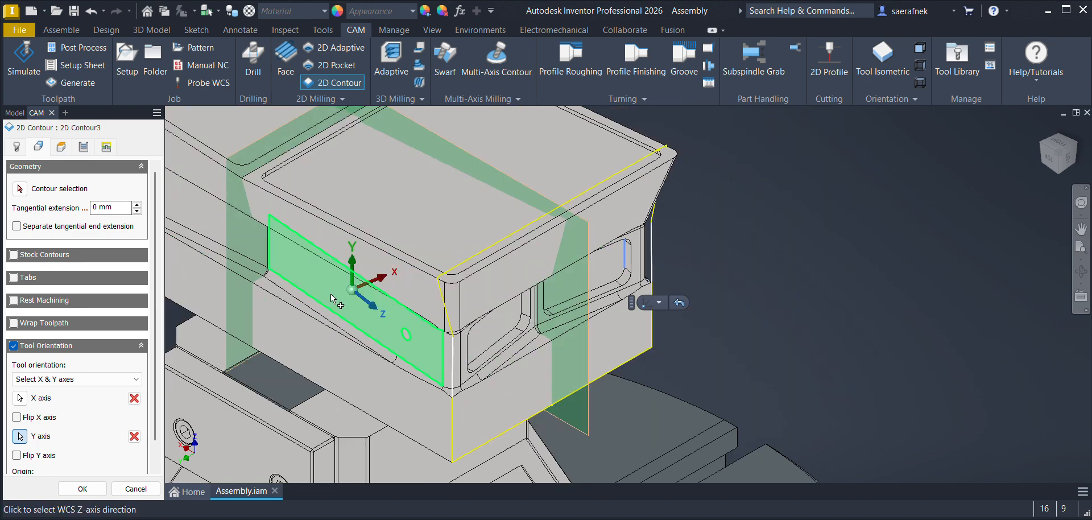
pyautogui.click(20, 190)
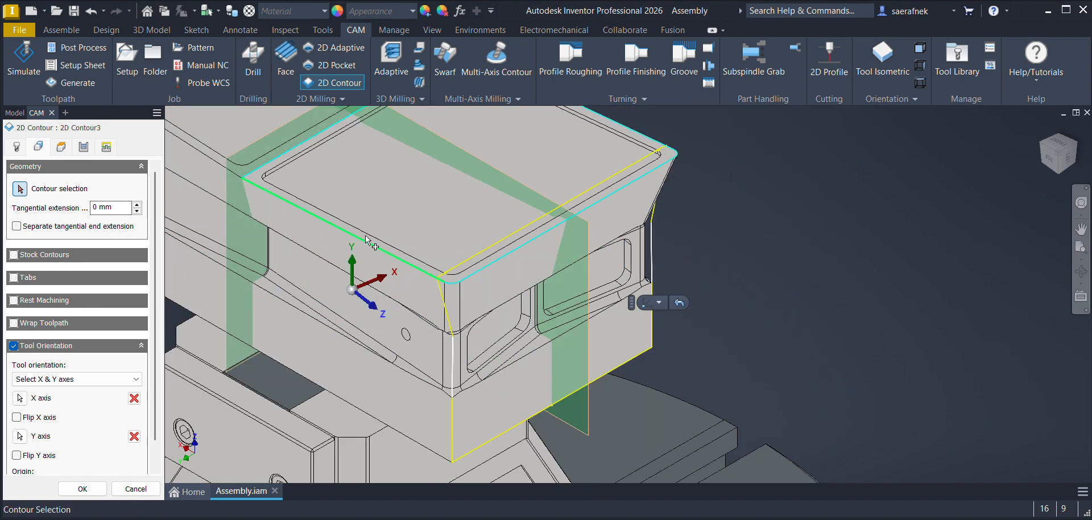
pyautogui.click(594, 288)
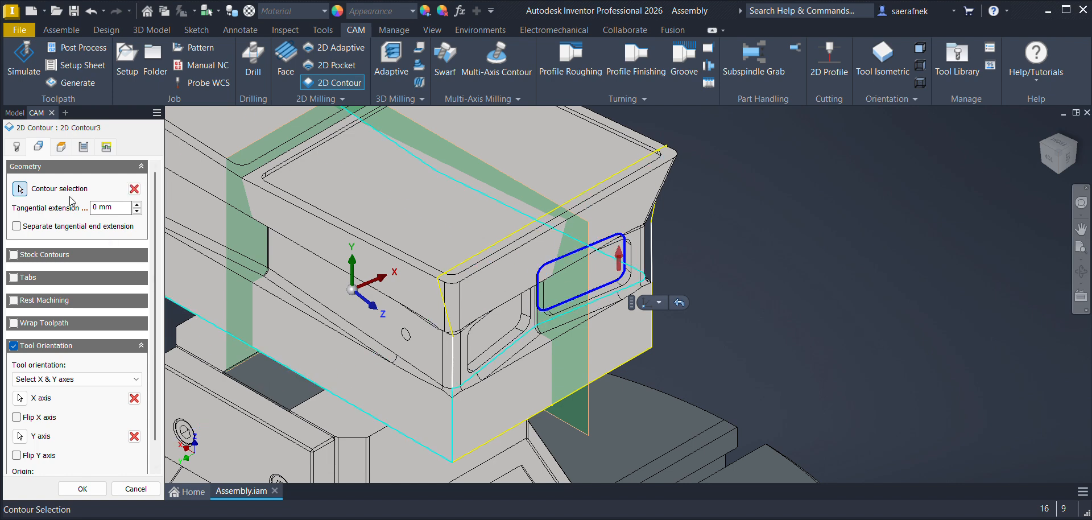
# Step: Set the contour's bottom height to a selection of the second pocket's floor face and its top offset to -25 mm from the stock top
pyautogui.click(59, 148)
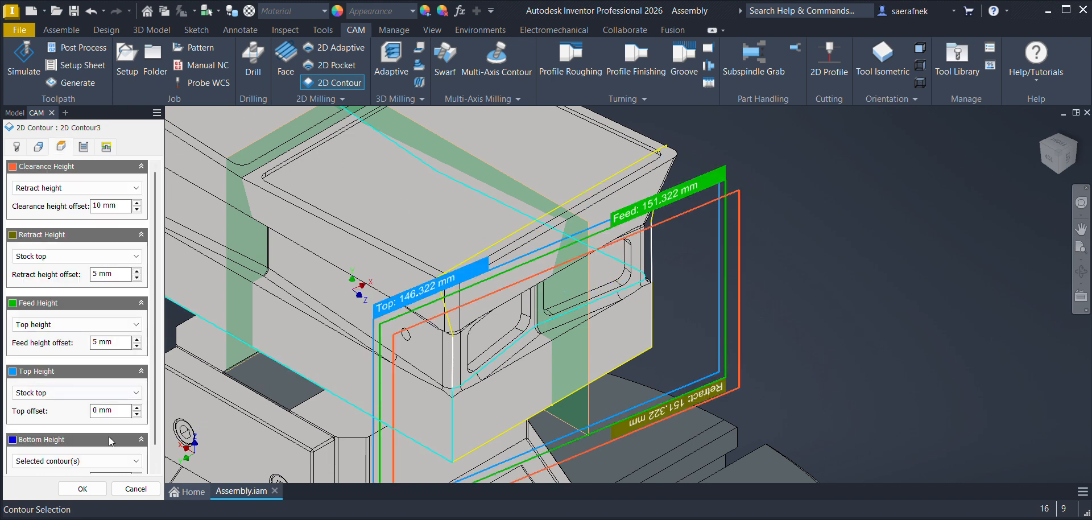
pyautogui.click(74, 461)
pyautogui.click(74, 461)
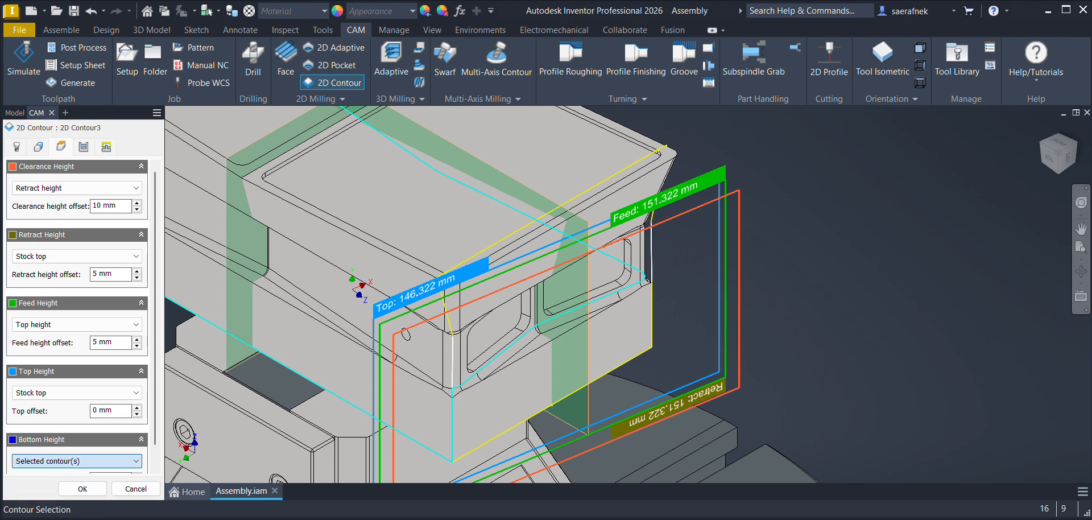
pyautogui.scroll(5, 606, 280)
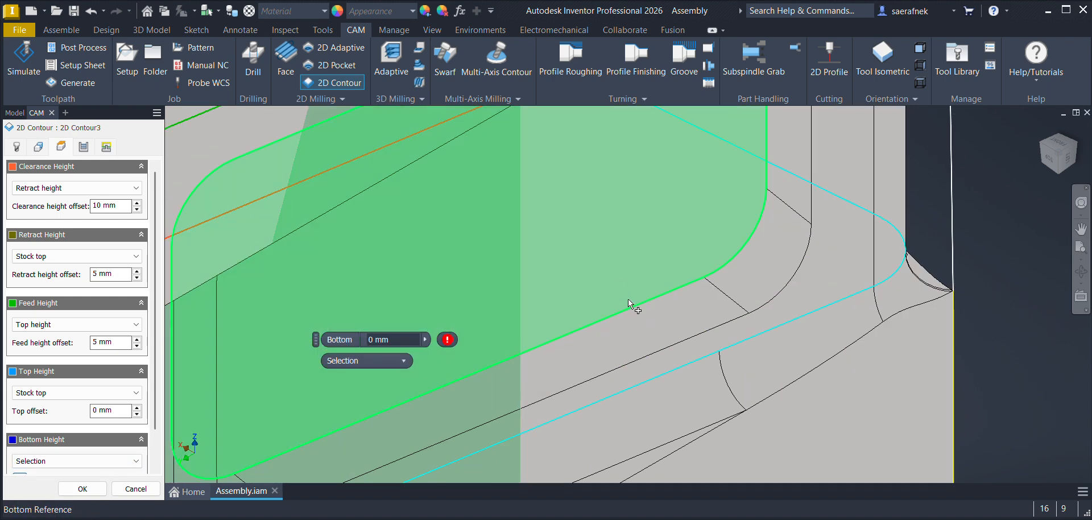
pyautogui.scroll(-6, 625, 299)
pyautogui.click(114, 411)
pyautogui.write('-25')
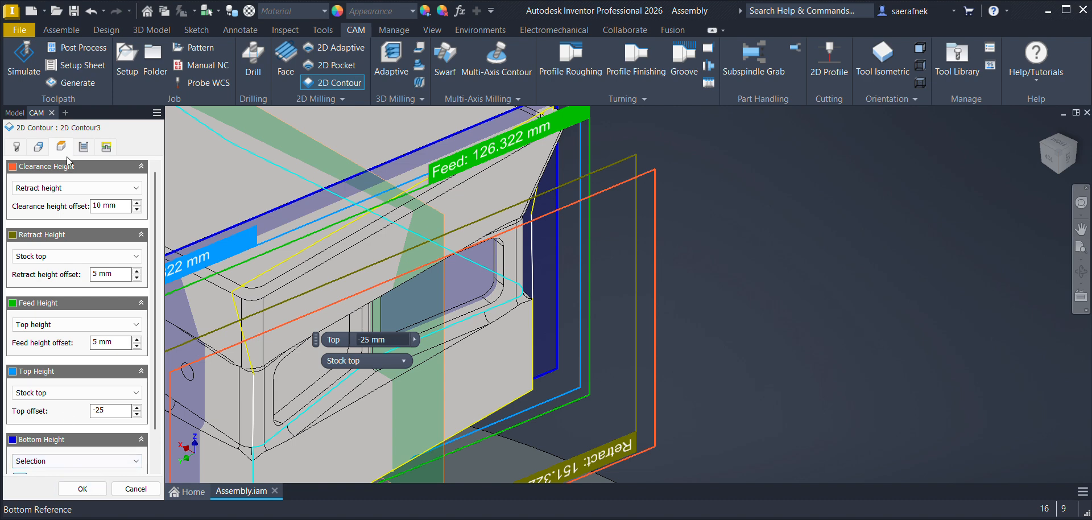
# Step: Enable Multiple Depths in the contour passes and create the second side pocket's 2D Contour operation
pyautogui.click(83, 149)
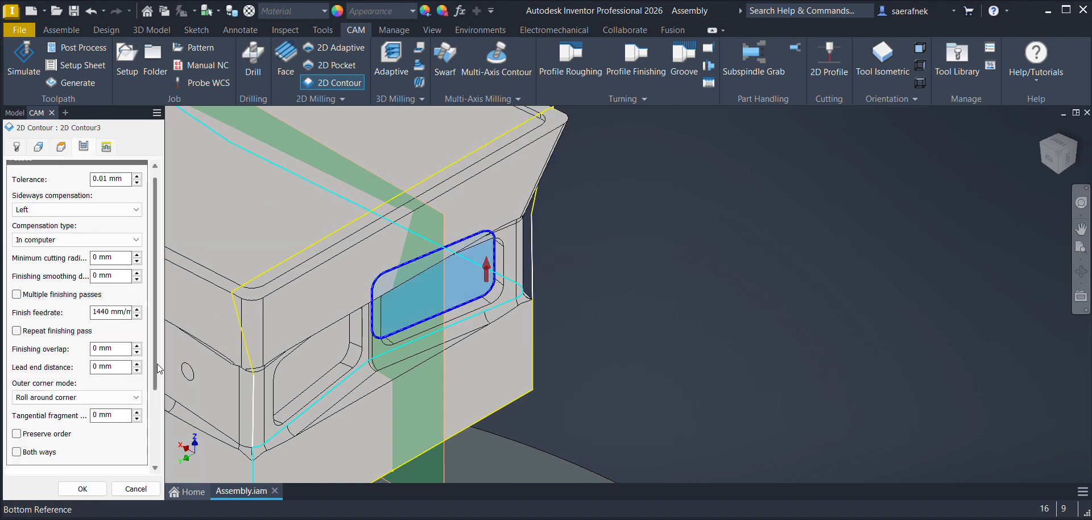
pyautogui.moveTo(157, 363); pyautogui.dragTo(138, 438)
pyautogui.click(20, 399)
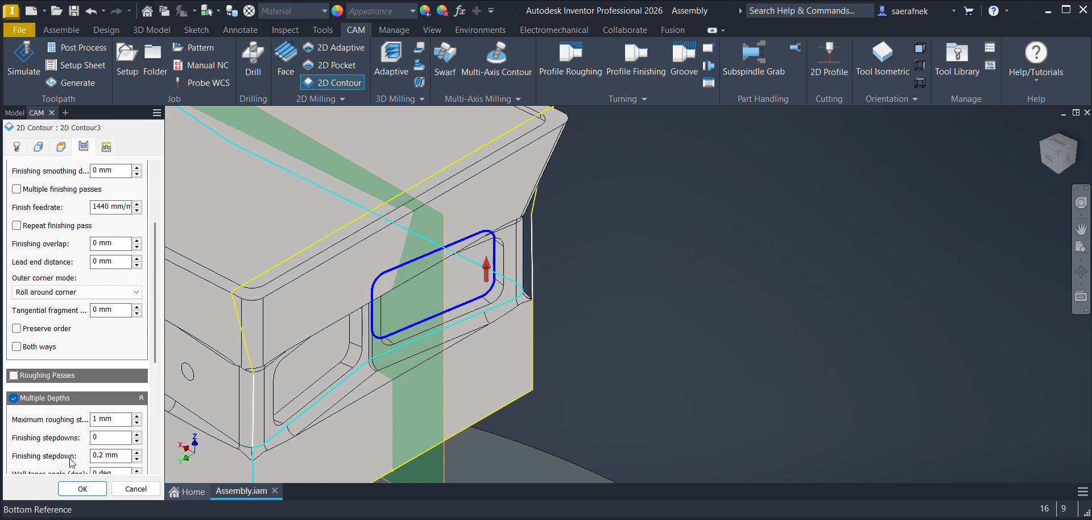
pyautogui.click(82, 489)
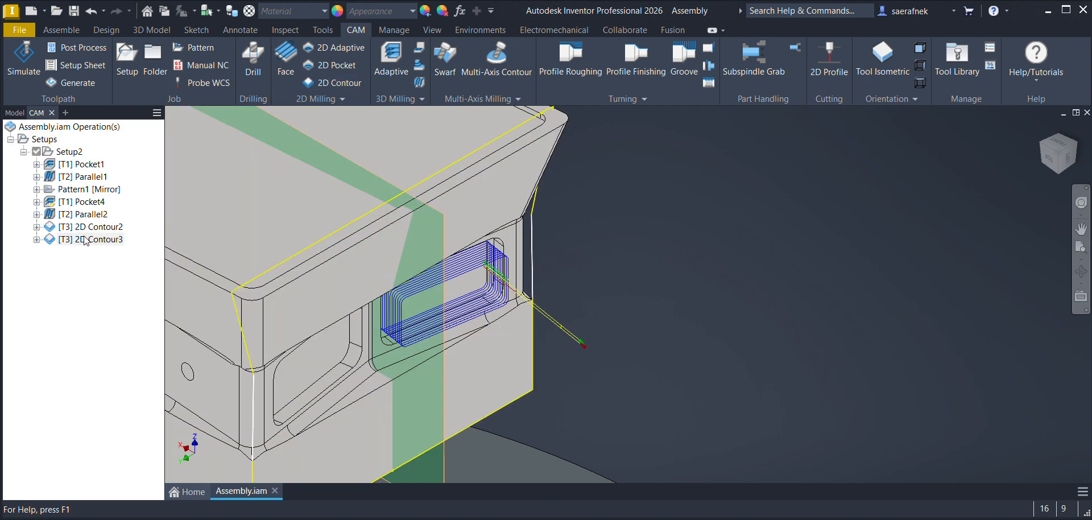
# Step: Review the toolpaths of Pocket4, Parallel2, 2D Contour2 and 2D Contour3 on the punch's end face one after another
pyautogui.click(787, 276)
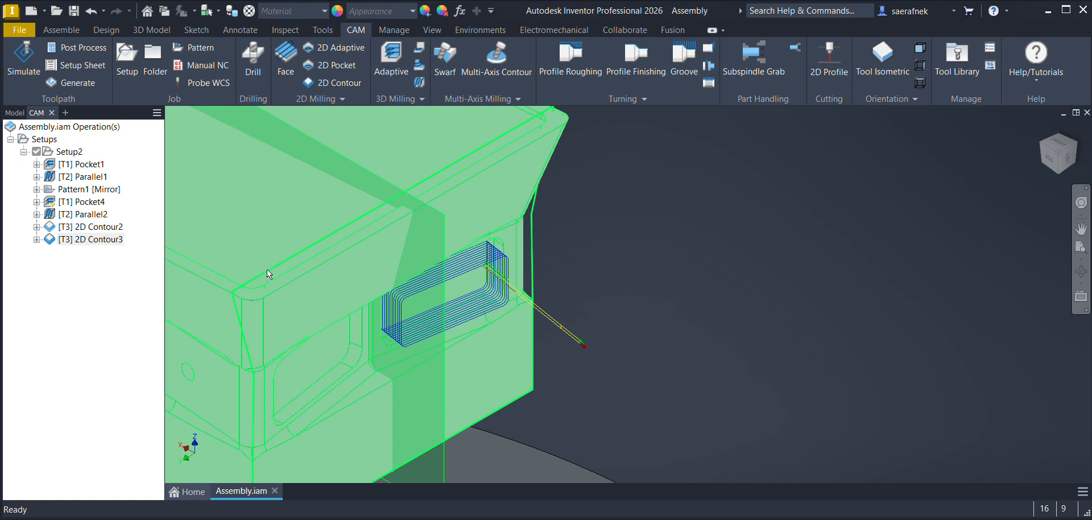
pyautogui.moveTo(262, 276); pyautogui.dragTo(550, 283, button='middle')
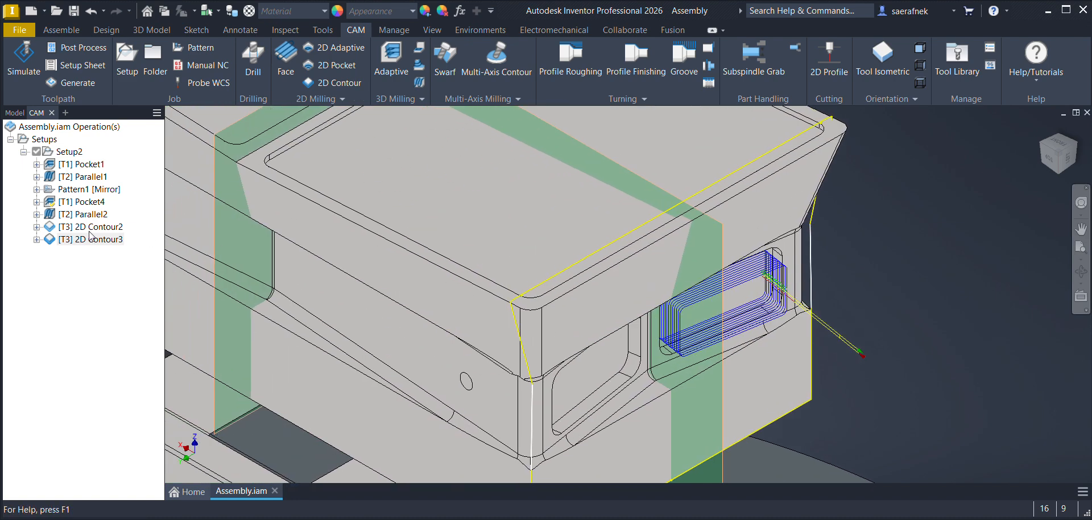
pyautogui.click(83, 204)
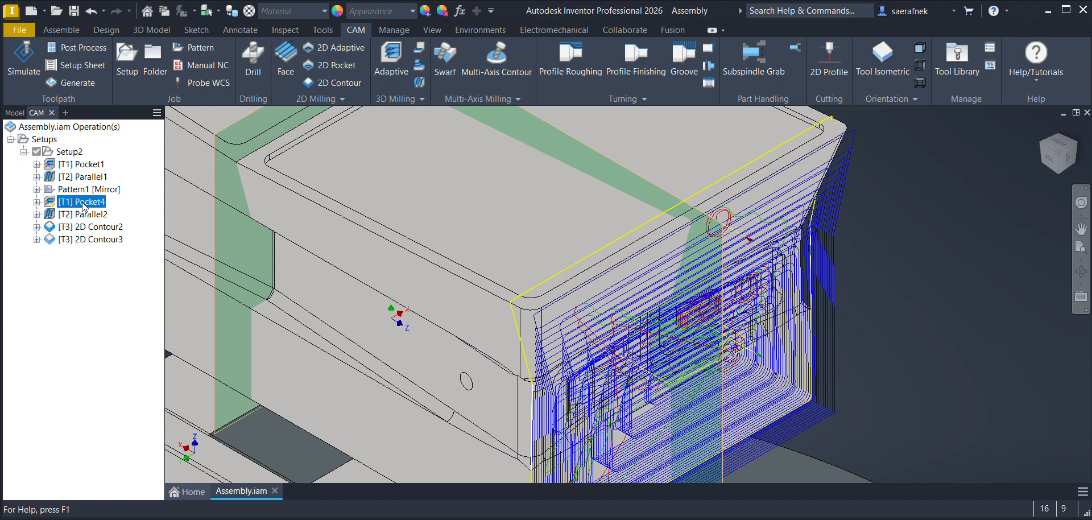
pyautogui.click(84, 215)
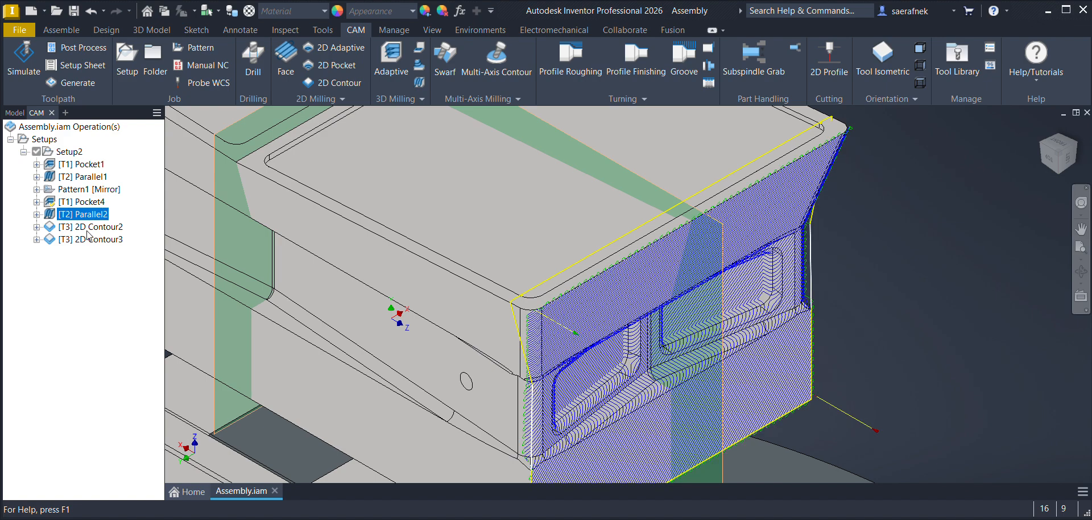
pyautogui.click(88, 229)
pyautogui.click(90, 239)
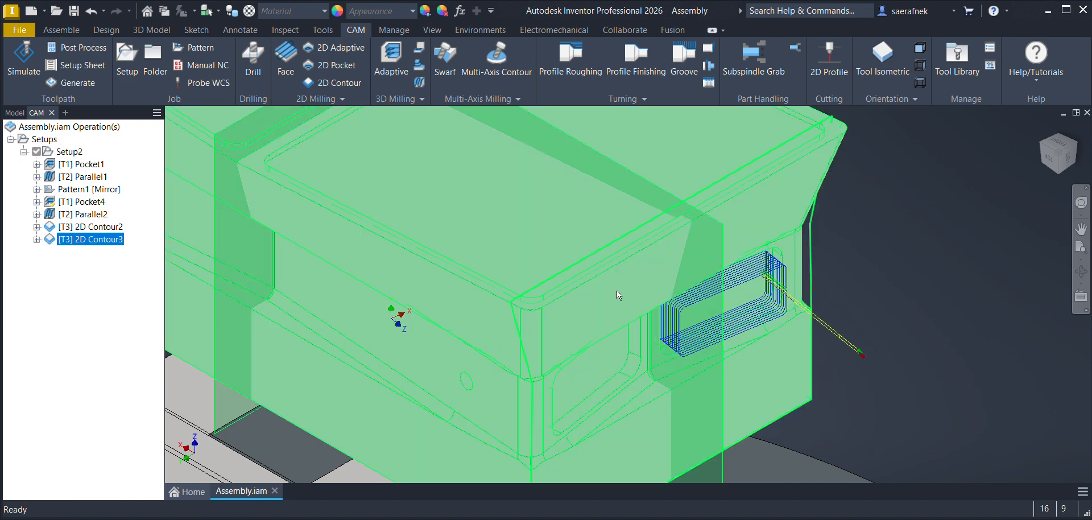
# Step: Mirror Pocket4, Parallel2, 2D Contour2 and 2D Contour3 about the YZ plane in a mirror pattern, keeping the originals and ordering by tool
pyautogui.click(73, 206)
pyautogui.keyDown('ctrl'); pyautogui.click(81, 218); pyautogui.keyUp('ctrl')
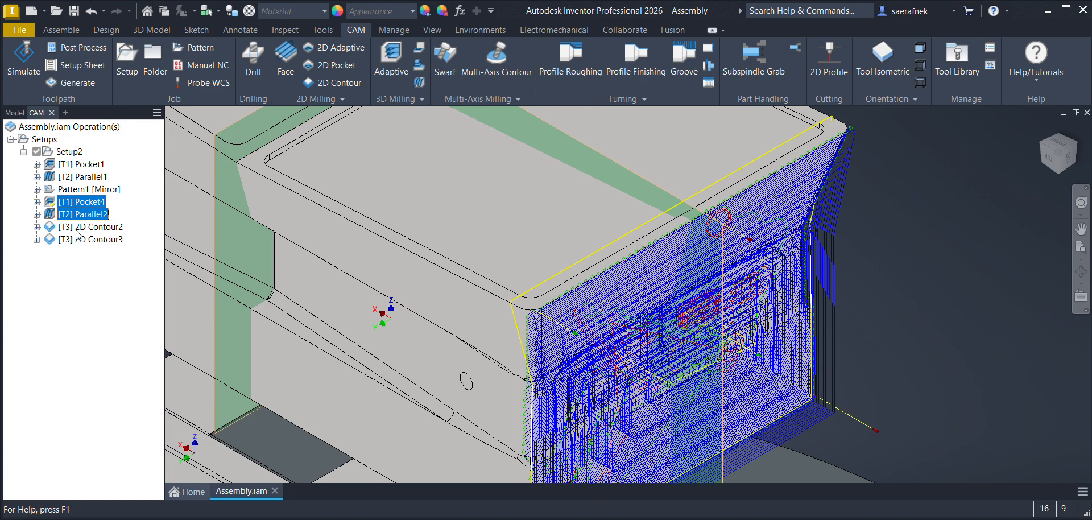
pyautogui.keyDown('ctrl'); pyautogui.click(86, 227); pyautogui.keyUp('ctrl')
pyautogui.keyDown('ctrl'); pyautogui.click(88, 239); pyautogui.keyUp('ctrl')
pyautogui.scroll(-3, 348, 222)
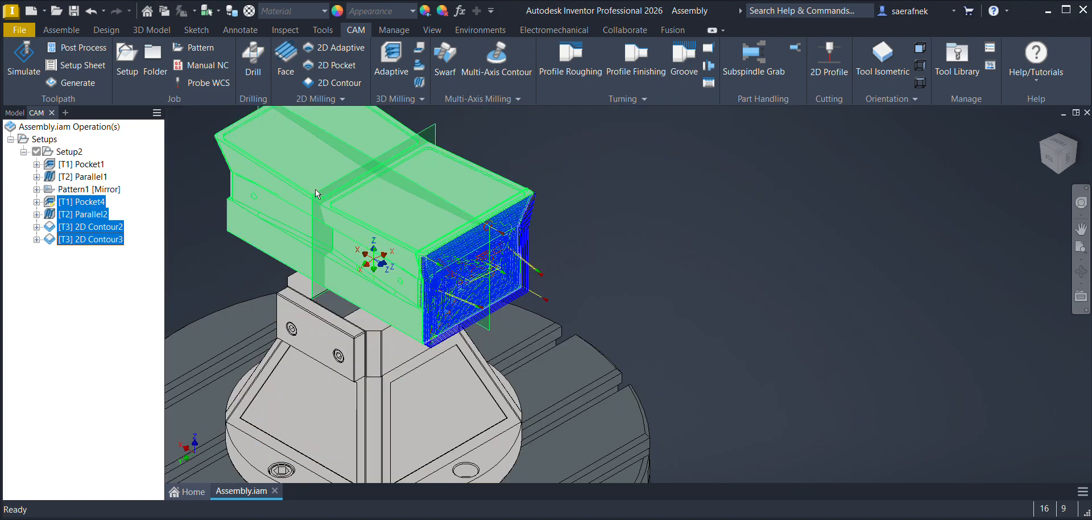
pyautogui.click(194, 48)
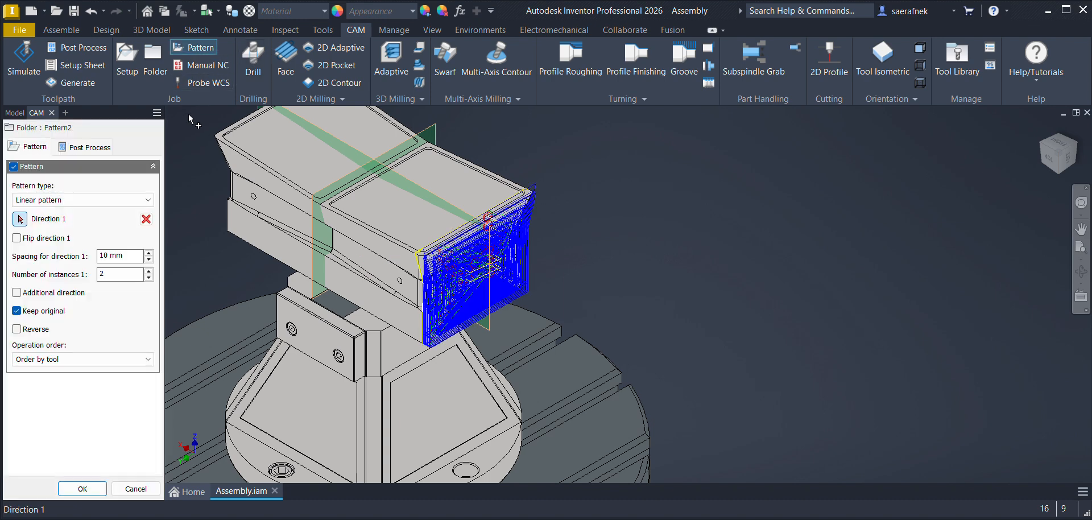
pyautogui.click(34, 200)
pyautogui.click(39, 228)
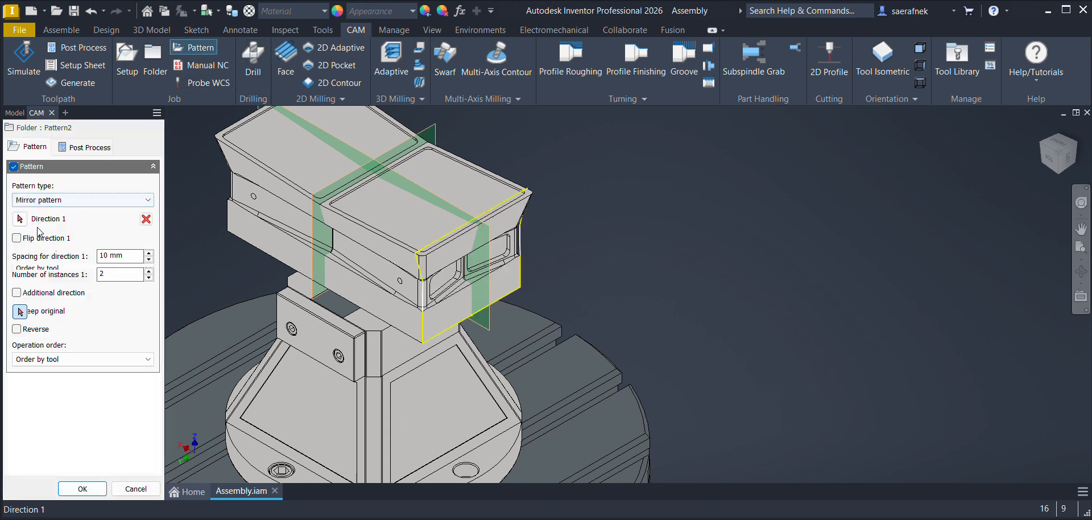
pyautogui.click(312, 249)
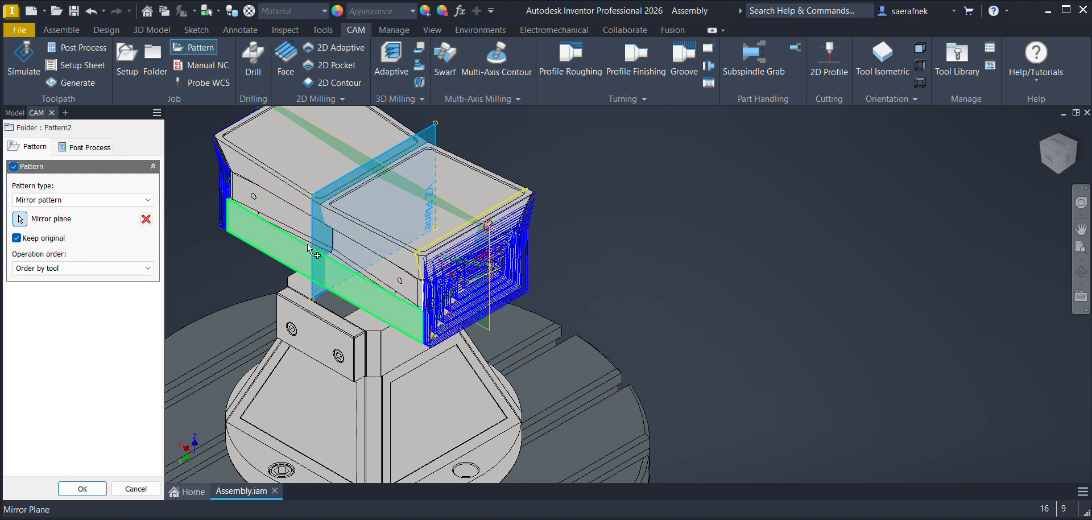
pyautogui.click(83, 488)
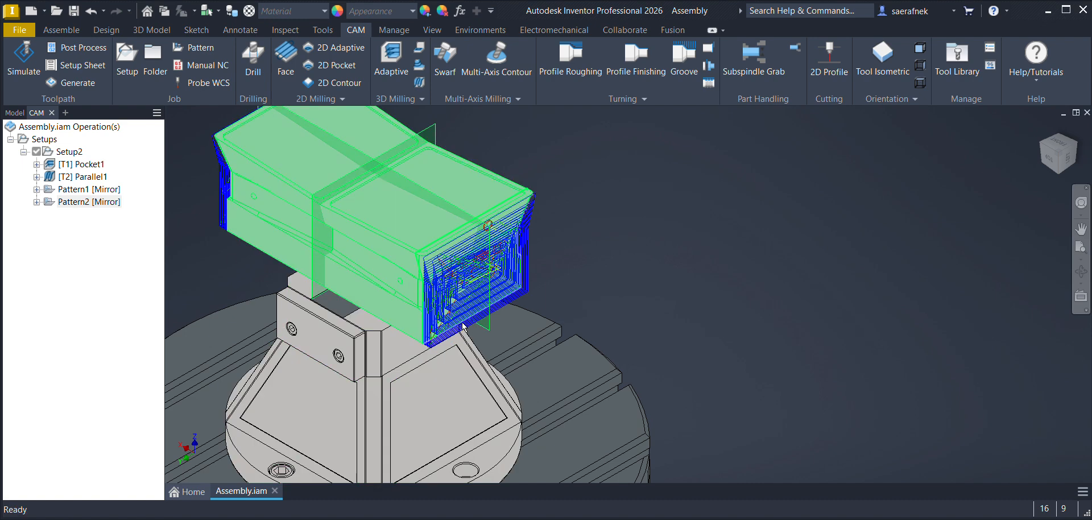
pyautogui.moveTo(681, 268); pyautogui.dragTo(843, 363, button='middle')
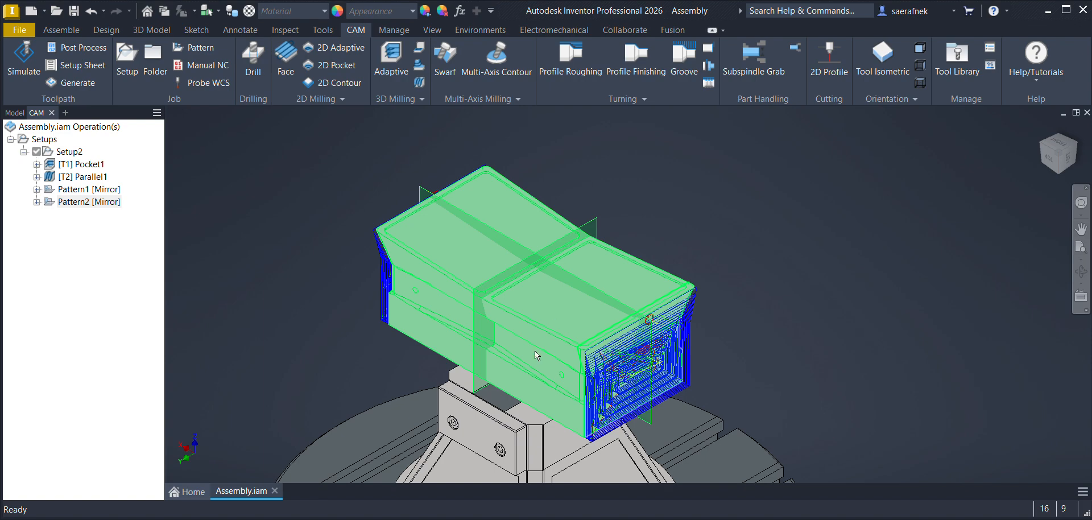
# Step: Open the punch part for in-place editing and hide its existing end-face sketch, Sketch18
pyautogui.scroll(-3, 518, 357)
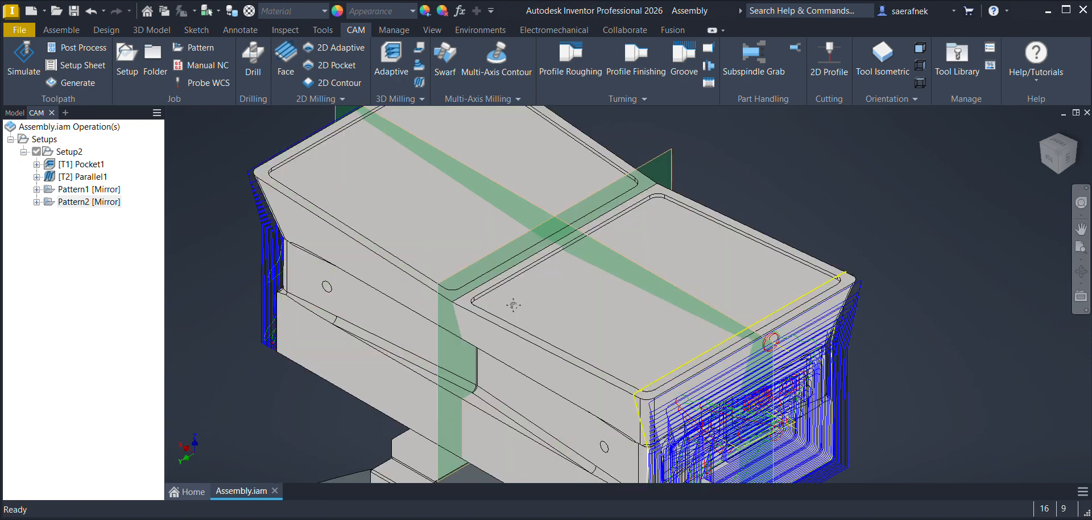
pyautogui.scroll(-2, 533, 211)
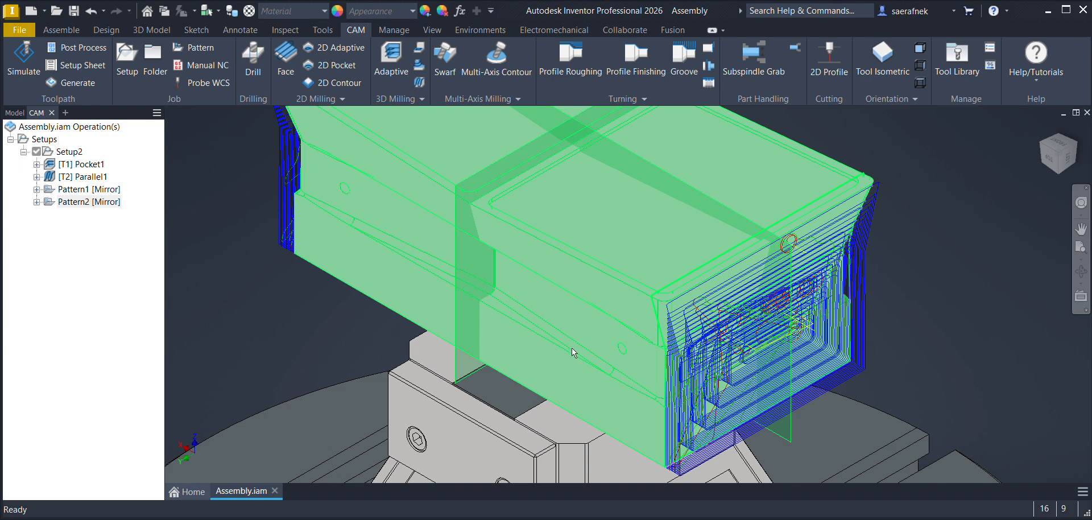
pyautogui.click(12, 115)
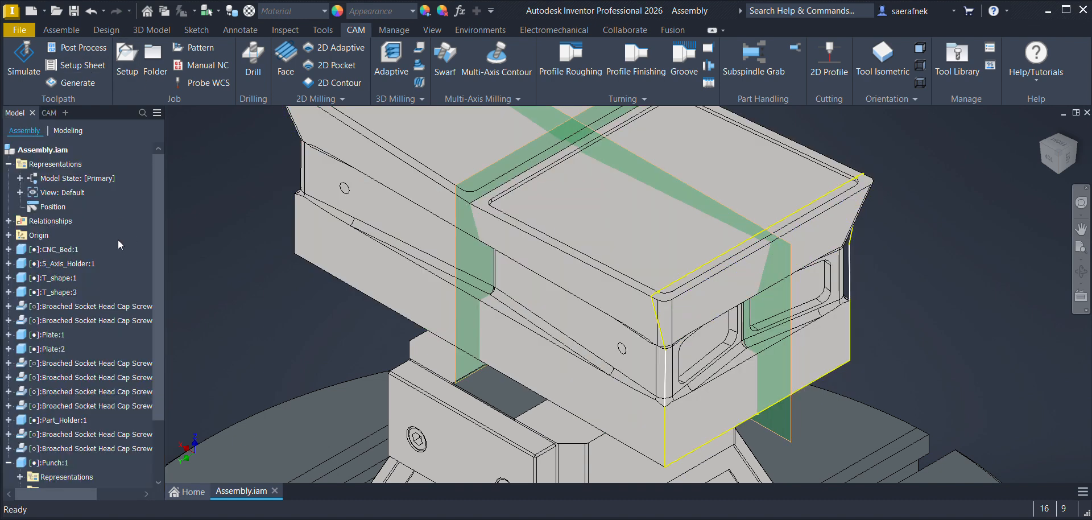
pyautogui.scroll(-2, 128, 332)
pyautogui.doubleClick(57, 393)
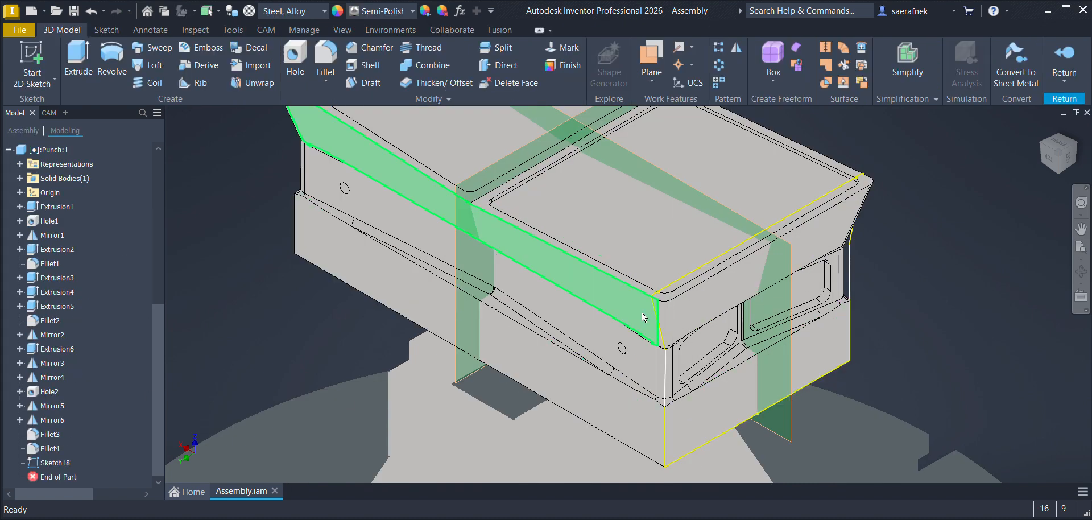
pyautogui.click(57, 464)
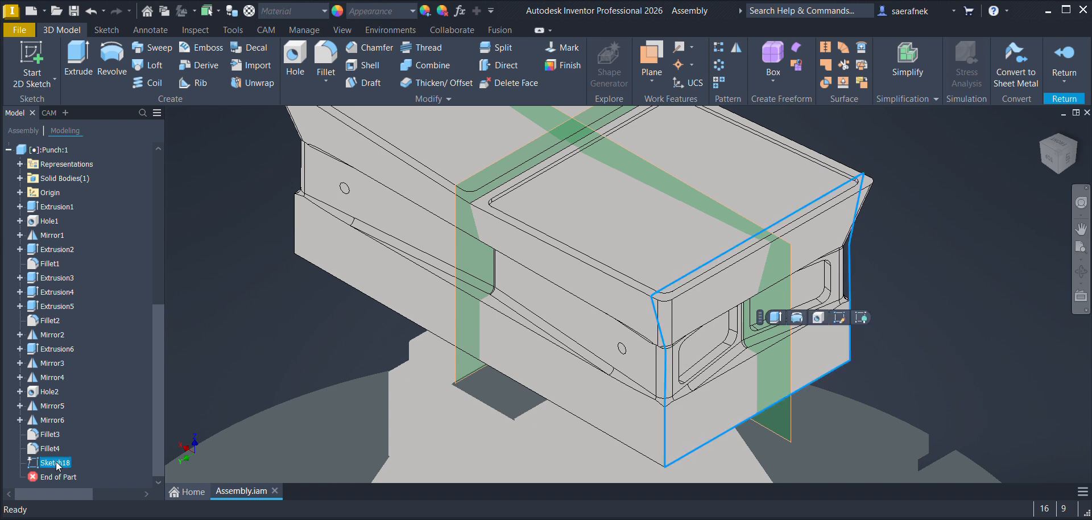
pyautogui.click(66, 478)
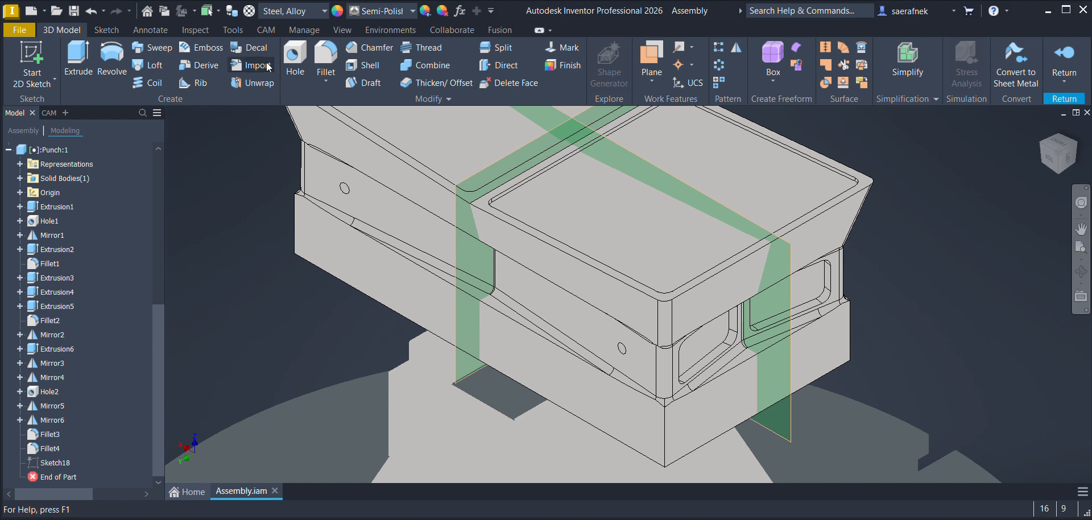
# Step: Start a 2D sketch on the punch base's long side face and project the face's bottom edge and both vertical end edges
pyautogui.click(45, 90)
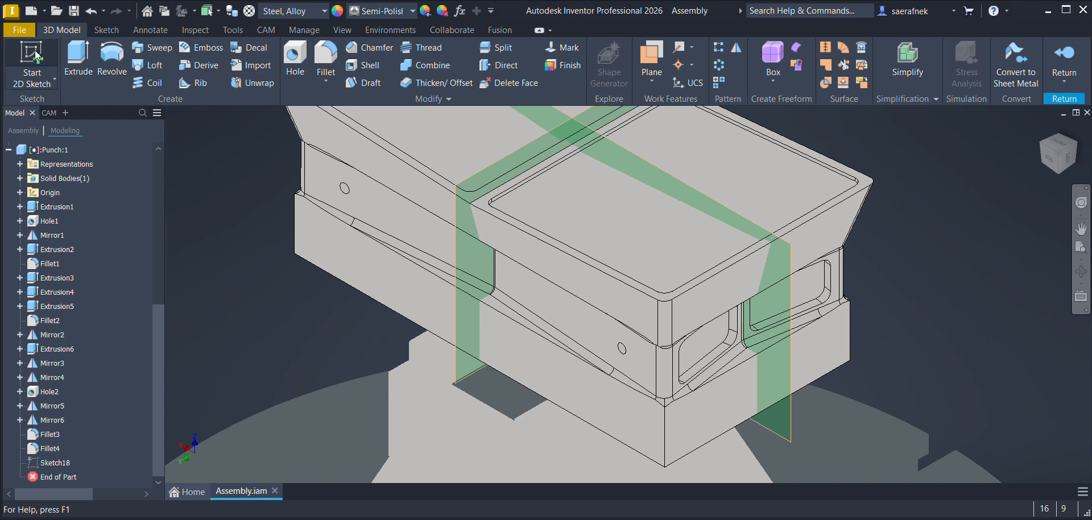
pyautogui.click(370, 267)
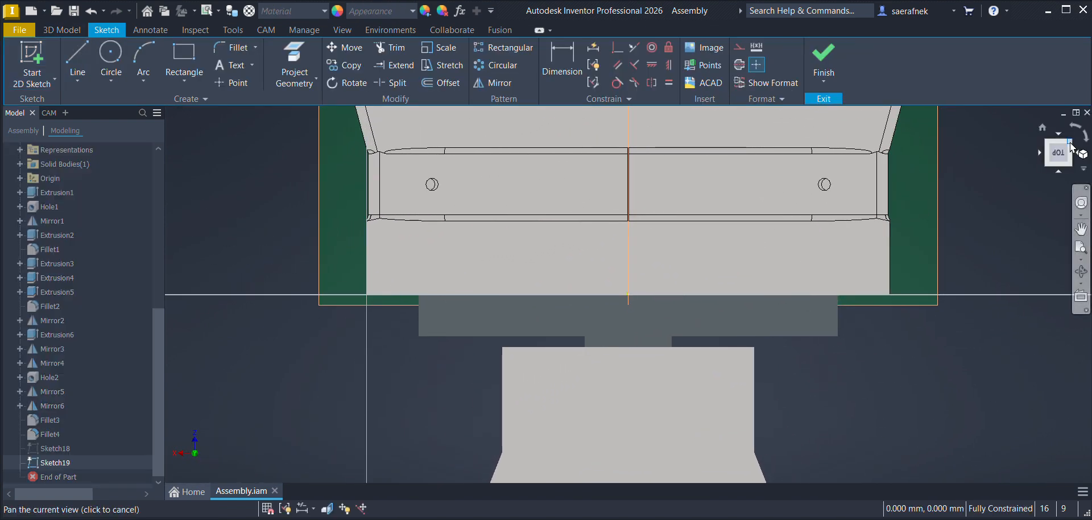
pyautogui.click(1071, 143)
pyautogui.scroll(-5, 472, 332)
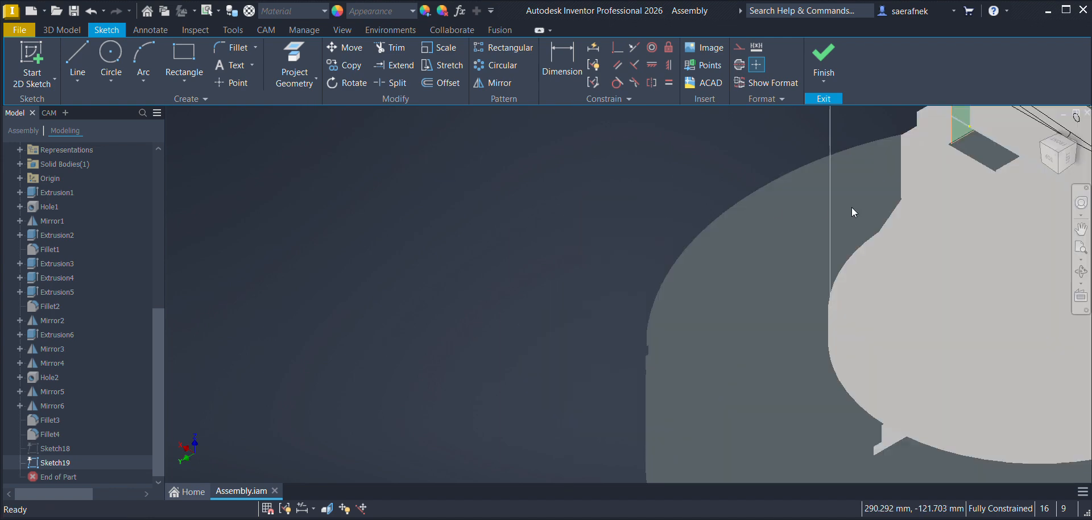
pyautogui.moveTo(851, 210); pyautogui.dragTo(281, 392, button='middle')
pyautogui.moveTo(500, 369); pyautogui.dragTo(566, 427, button='middle')
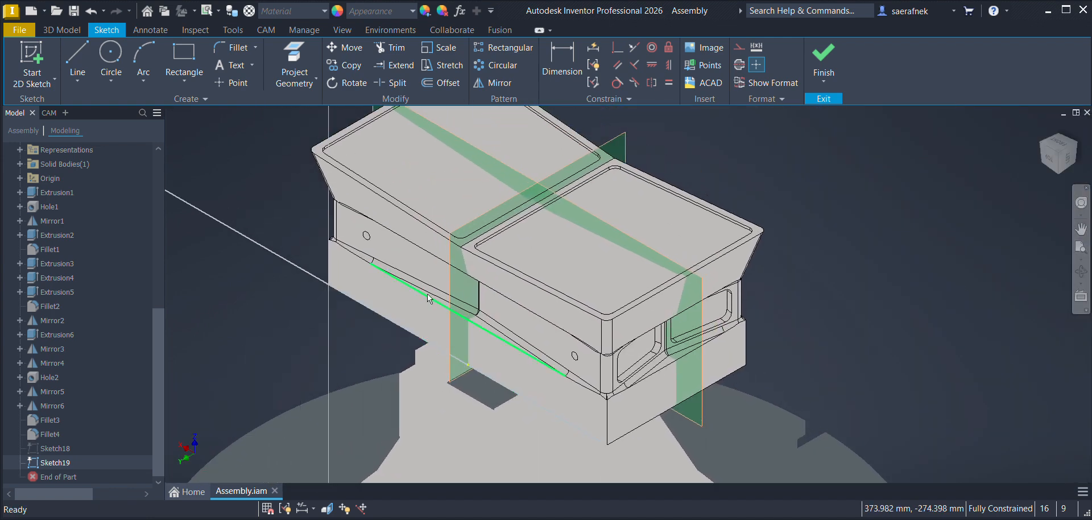
pyautogui.click(294, 61)
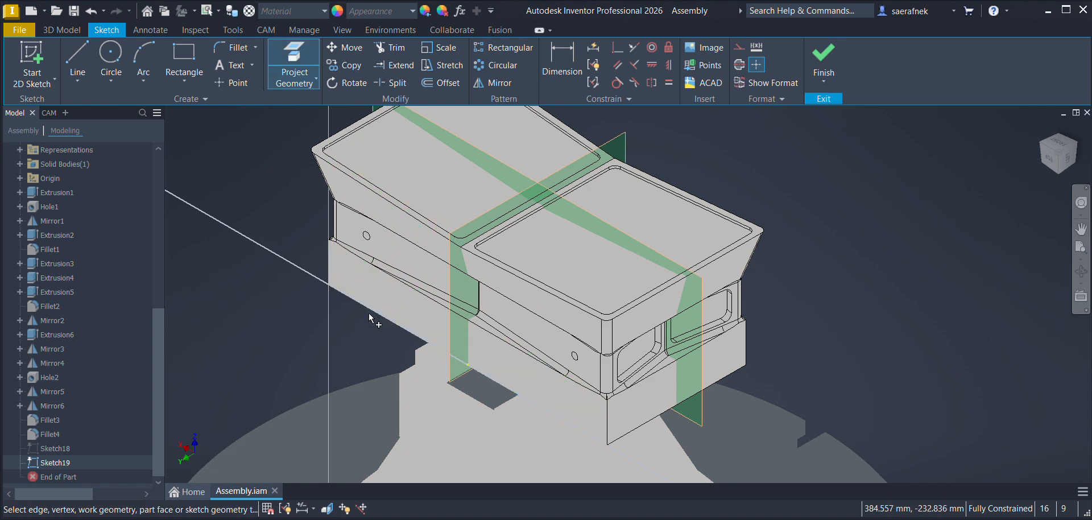
pyautogui.click(415, 340)
pyautogui.click(607, 423)
pyautogui.click(331, 273)
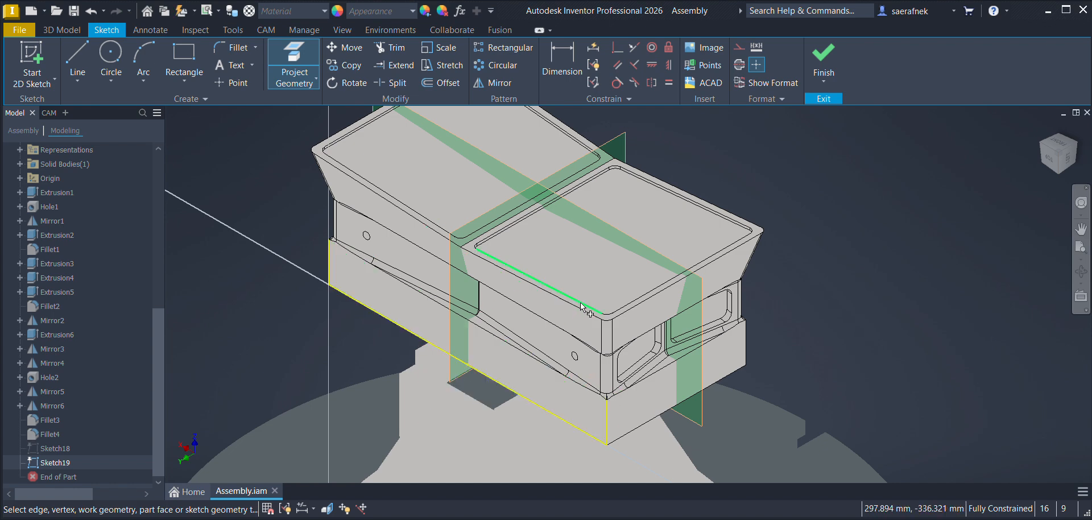
# Step: Project the long top edge and the slanted corner edges at both ends of the punch's upper body into the sketch
pyautogui.click(614, 341)
pyautogui.scroll(-6, 592, 315)
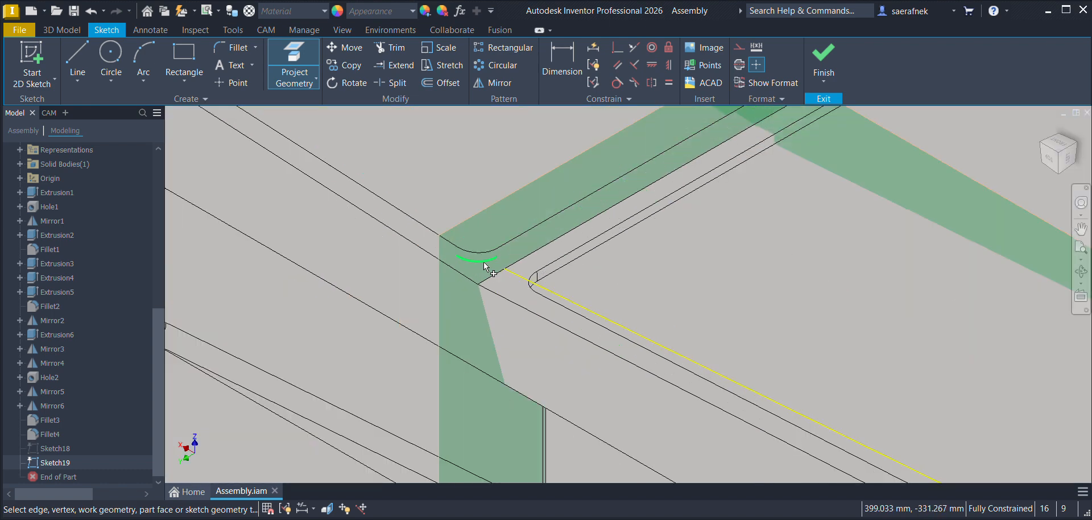
pyautogui.click(400, 362)
pyautogui.scroll(-8, 442, 378)
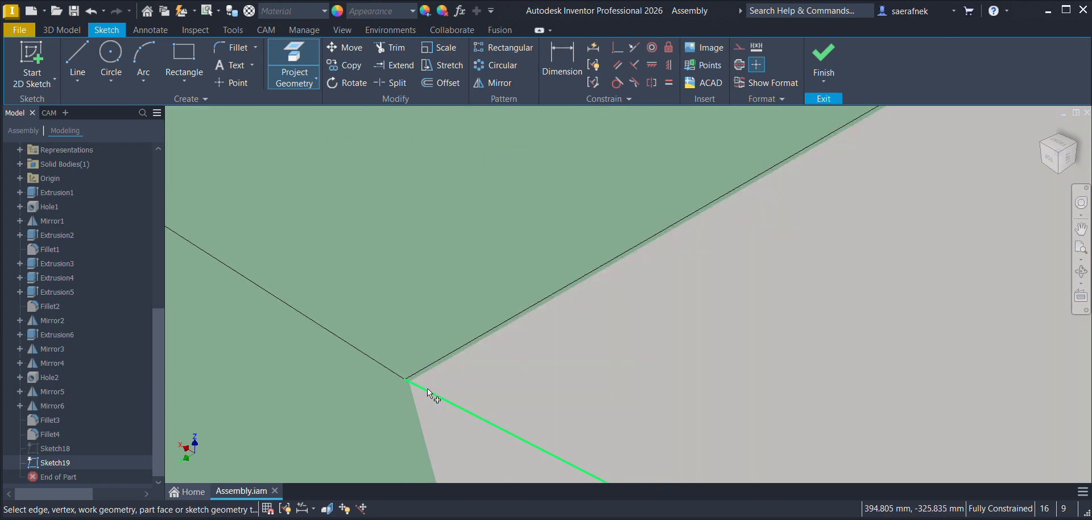
pyautogui.scroll(10, 374, 354)
pyautogui.scroll(6, 296, 297)
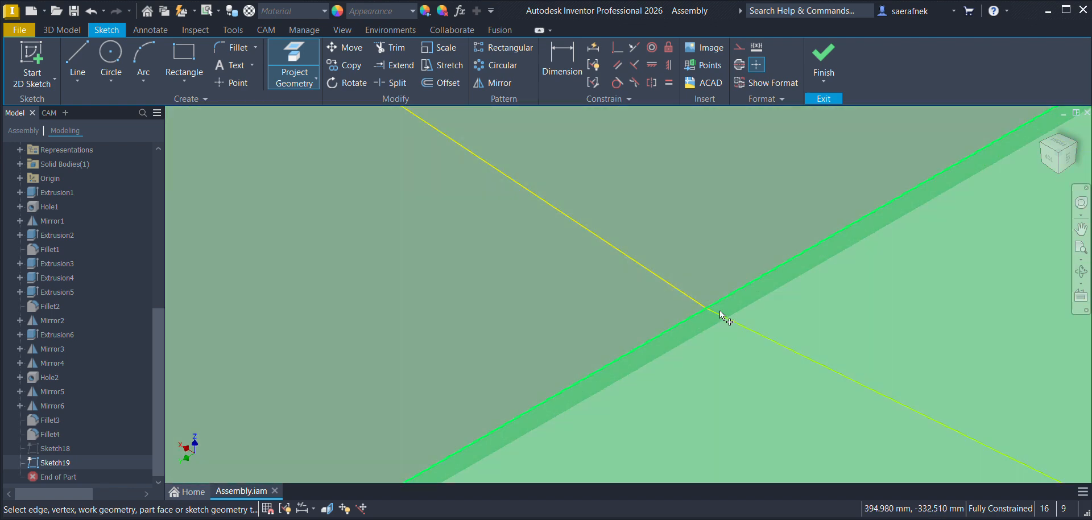
pyautogui.scroll(-3, 702, 307)
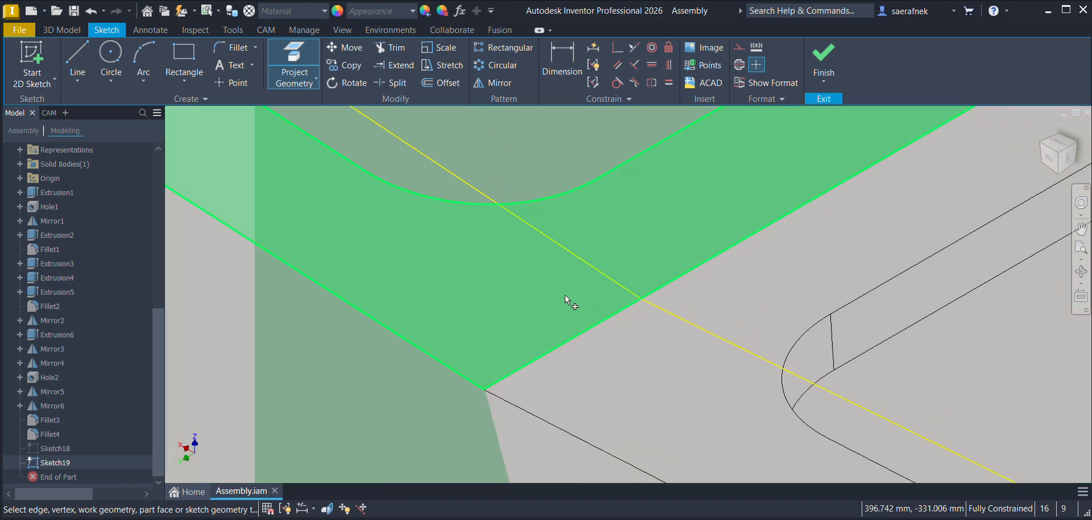
pyautogui.scroll(-3, 512, 287)
pyautogui.scroll(2, 440, 239)
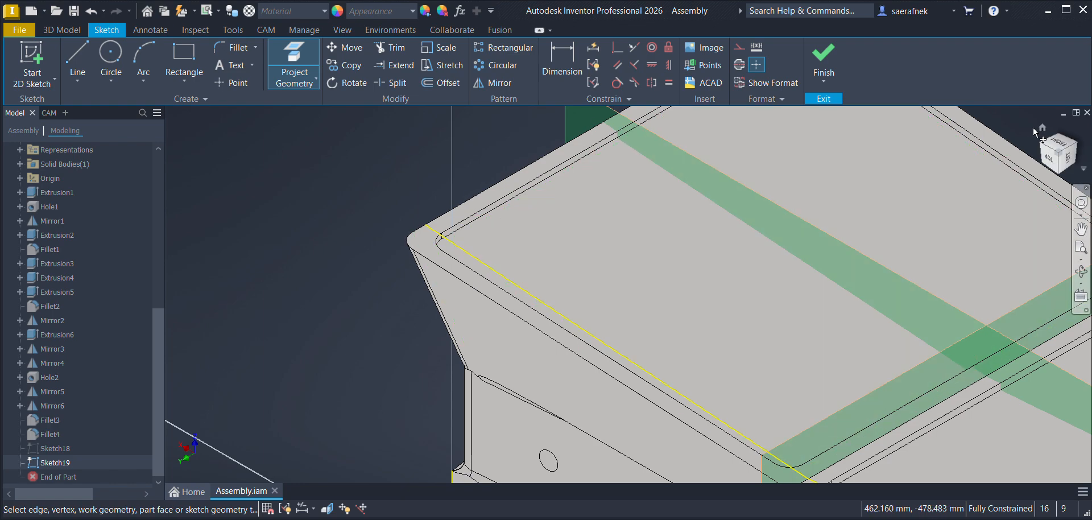
pyautogui.scroll(-5, 706, 262)
pyautogui.scroll(6, 705, 262)
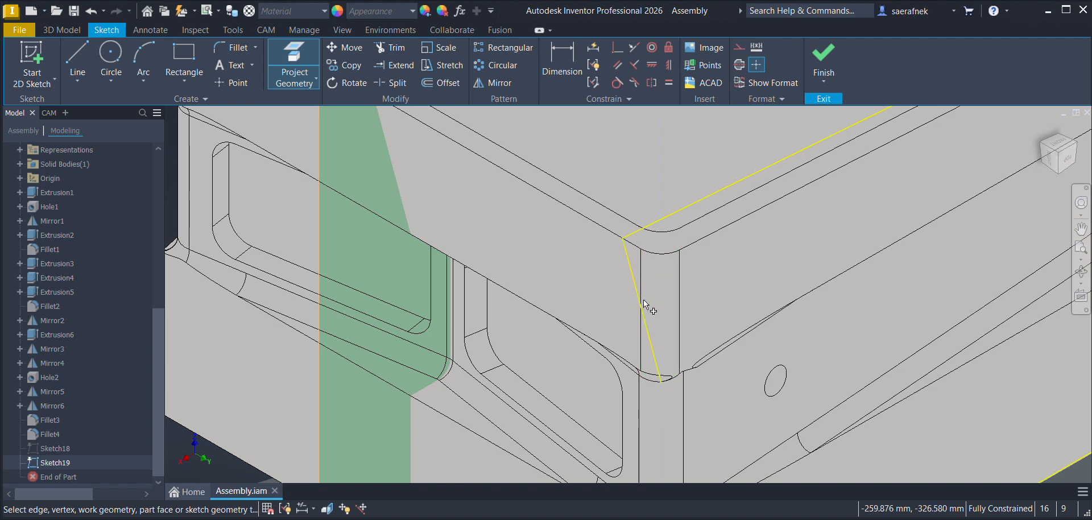
pyautogui.scroll(-3, 646, 313)
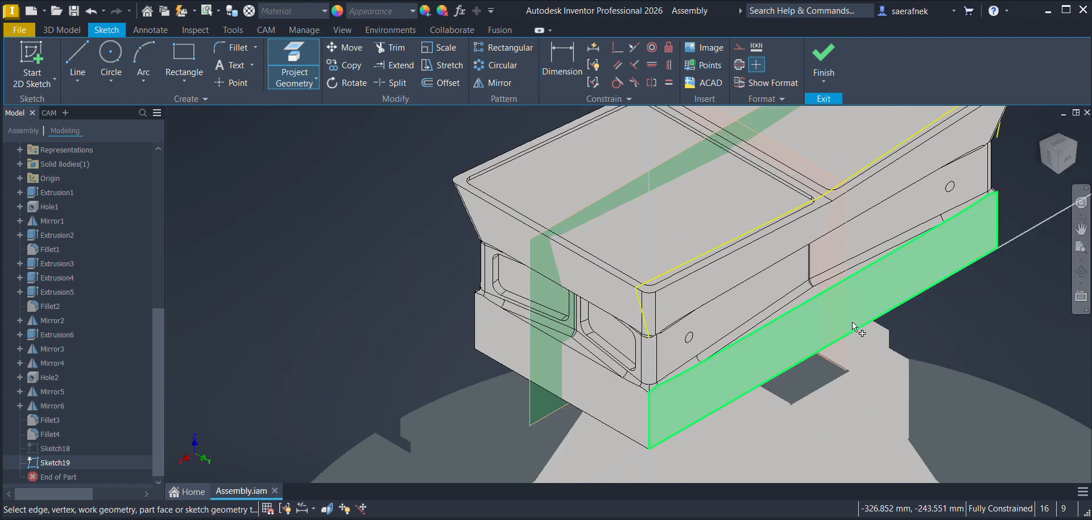
# Step: Draw a line at the near corner from the top of the base's projected vertical edge to the lower end of the projected slanted edge
pyautogui.click(78, 62)
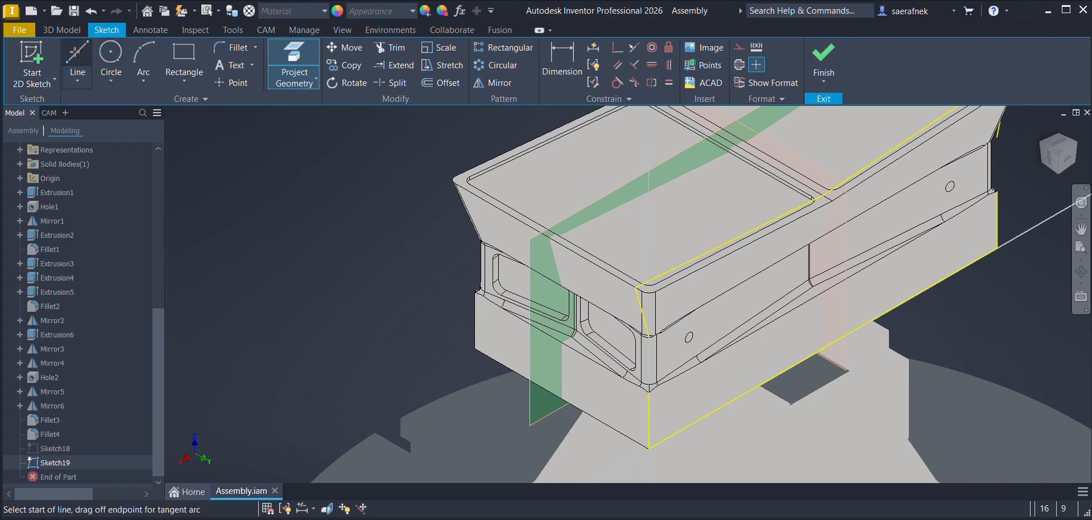
pyautogui.scroll(5, 580, 392)
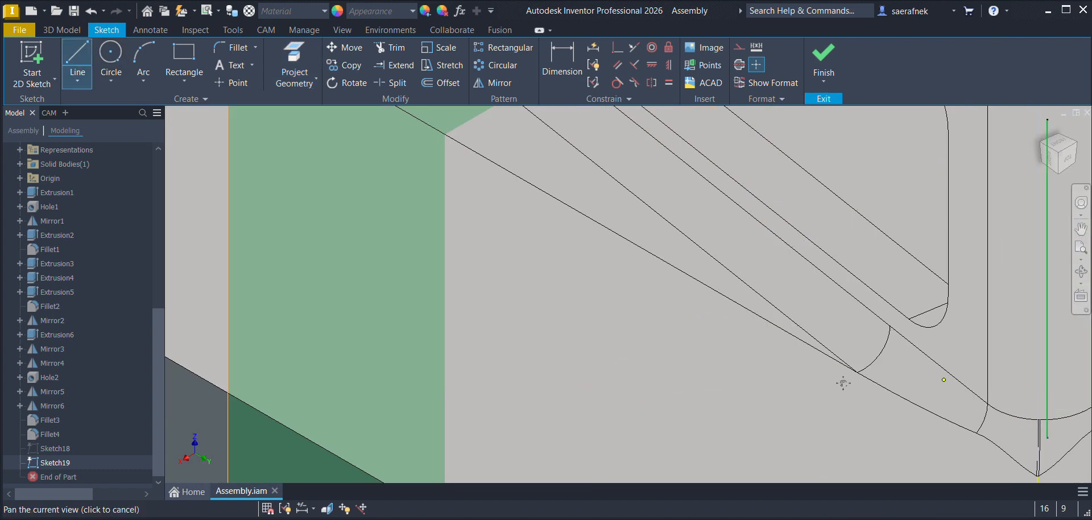
pyautogui.moveTo(944, 378); pyautogui.dragTo(380, 378, button='middle')
pyautogui.scroll(-3, 448, 317)
pyautogui.scroll(6, 453, 370)
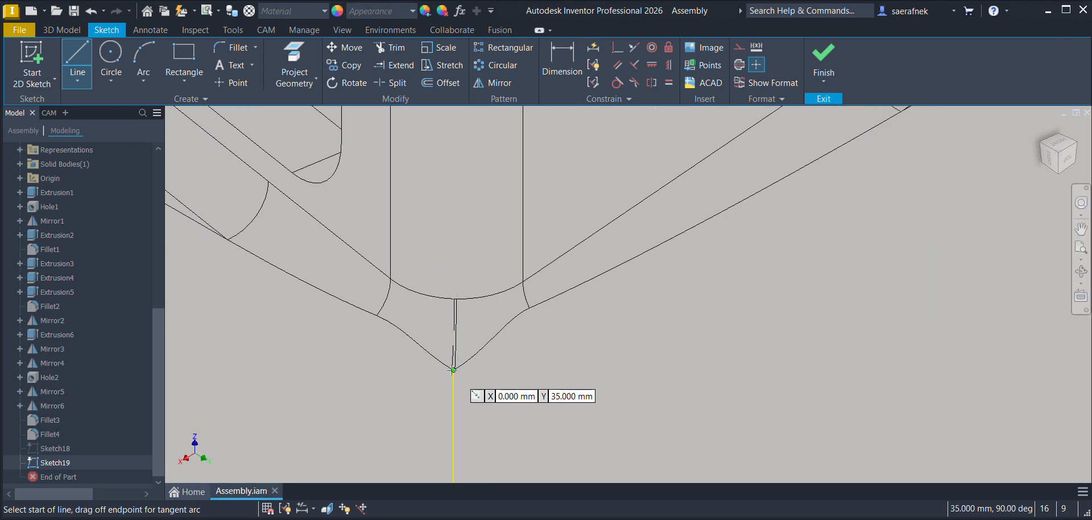
pyautogui.click(454, 370)
pyautogui.scroll(5, 432, 364)
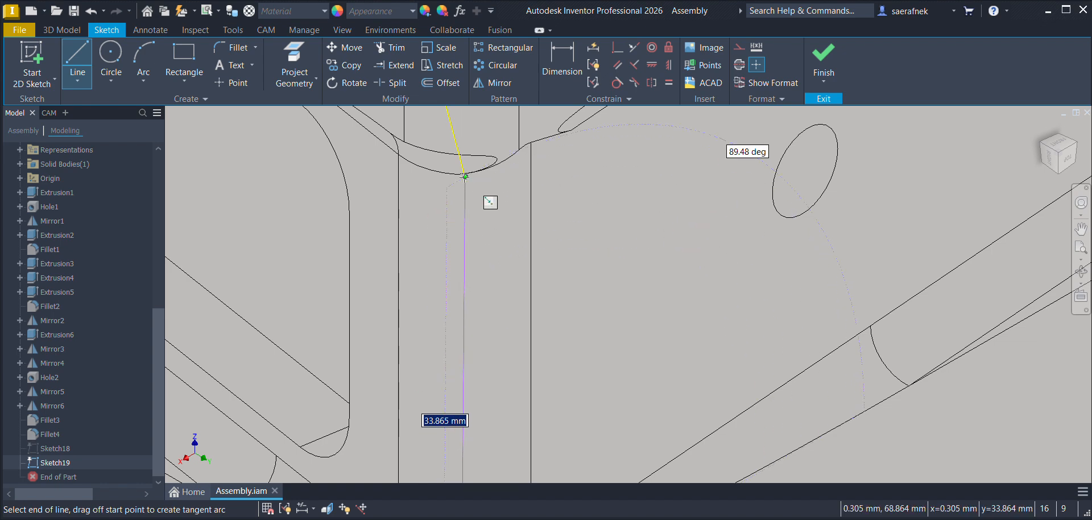
pyautogui.click(465, 177)
# Step: Draw the matching line at the far end of the side face, joining the base's vertical edge to the projected slanted edge
pyautogui.scroll(-8, 509, 262)
pyautogui.moveTo(801, 181); pyautogui.dragTo(102, 517, button='middle')
pyautogui.moveTo(451, 395); pyautogui.dragTo(827, 121, button='middle')
pyautogui.scroll(5, 499, 311)
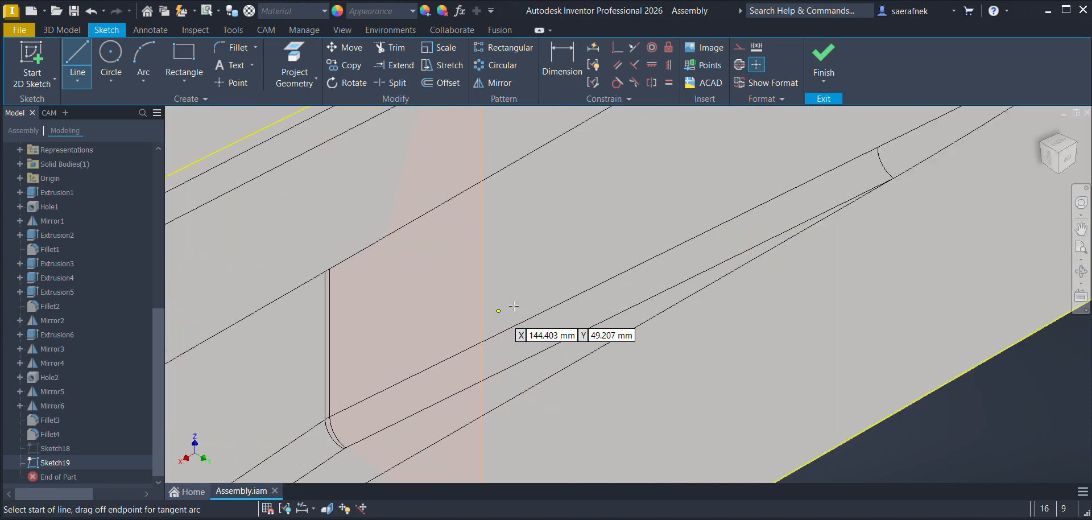
pyautogui.moveTo(786, 164); pyautogui.dragTo(547, 445, button='middle')
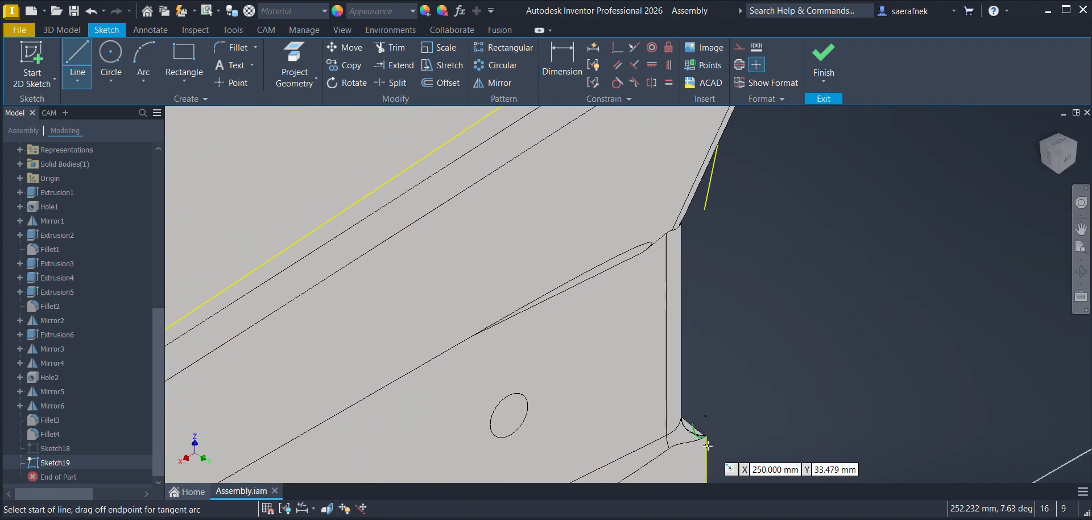
pyautogui.scroll(5, 707, 444)
pyautogui.click(697, 381)
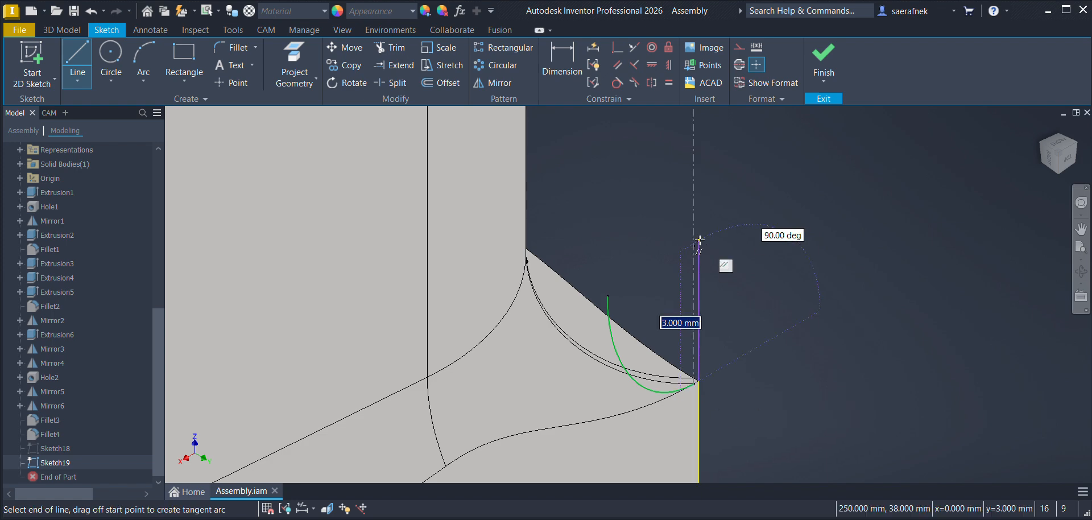
pyautogui.moveTo(693, 254); pyautogui.dragTo(626, 463, button='middle')
pyautogui.scroll(-4, 621, 267)
pyautogui.moveTo(639, 158); pyautogui.dragTo(649, 415, button='middle')
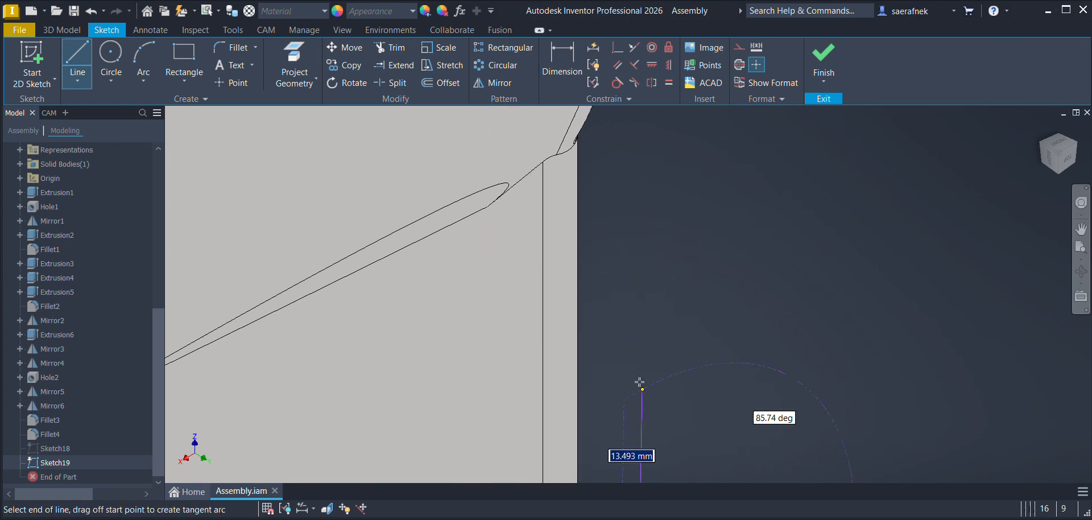
pyautogui.moveTo(618, 147); pyautogui.dragTo(598, 401, button='middle')
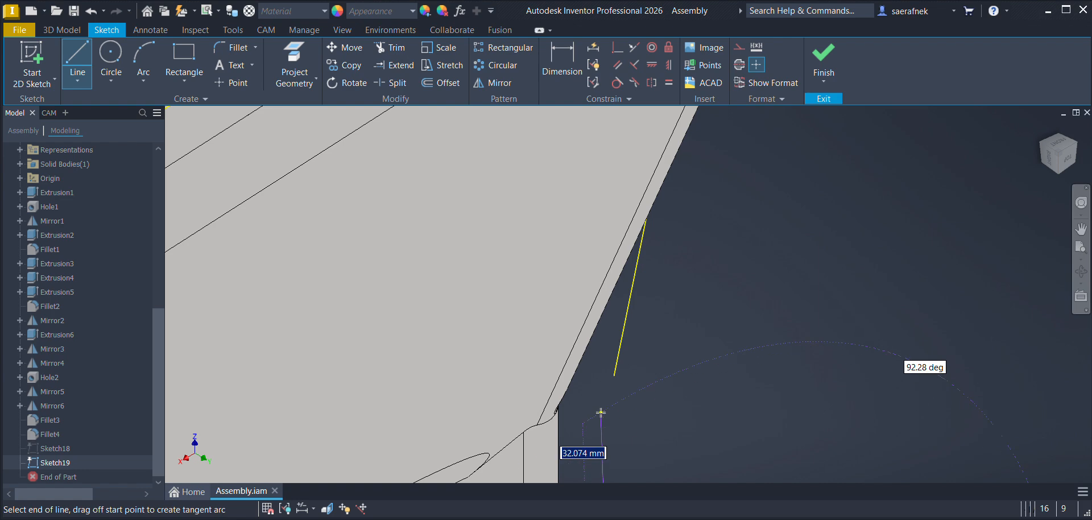
pyautogui.click(615, 375)
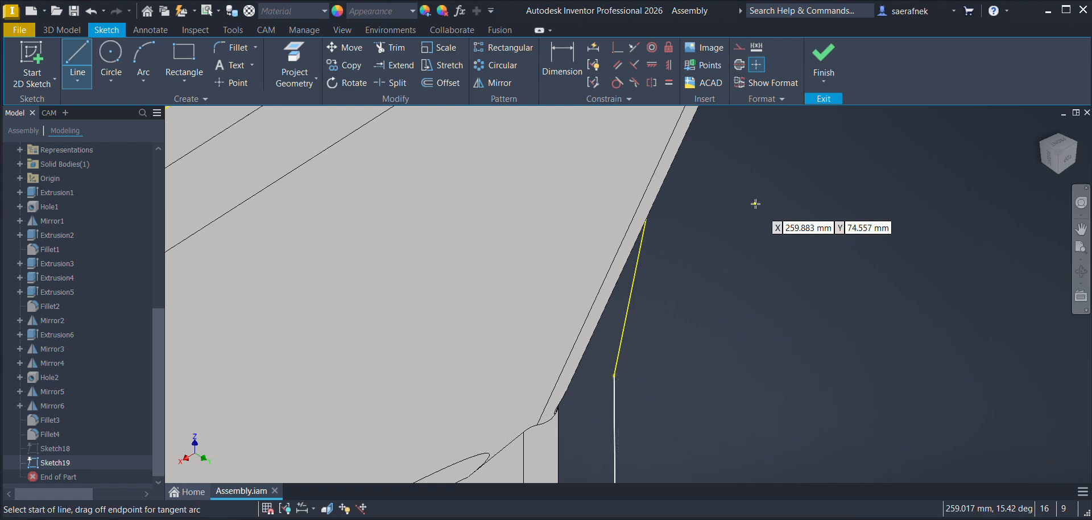
# Step: Finish the side-face sketch and return from the punch part to the top-level assembly
pyautogui.click(834, 54)
pyautogui.scroll(5, 607, 358)
pyautogui.scroll(-11, 603, 343)
pyautogui.moveTo(446, 380); pyautogui.dragTo(680, 203, button='middle')
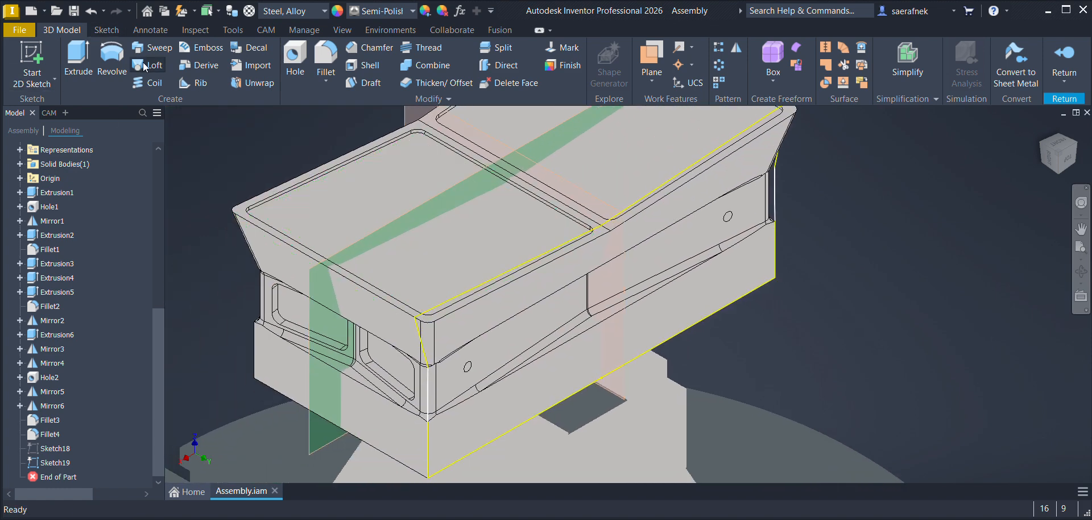
pyautogui.scroll(7, 34, 233)
pyautogui.click(49, 149)
pyautogui.doubleClick(49, 150)
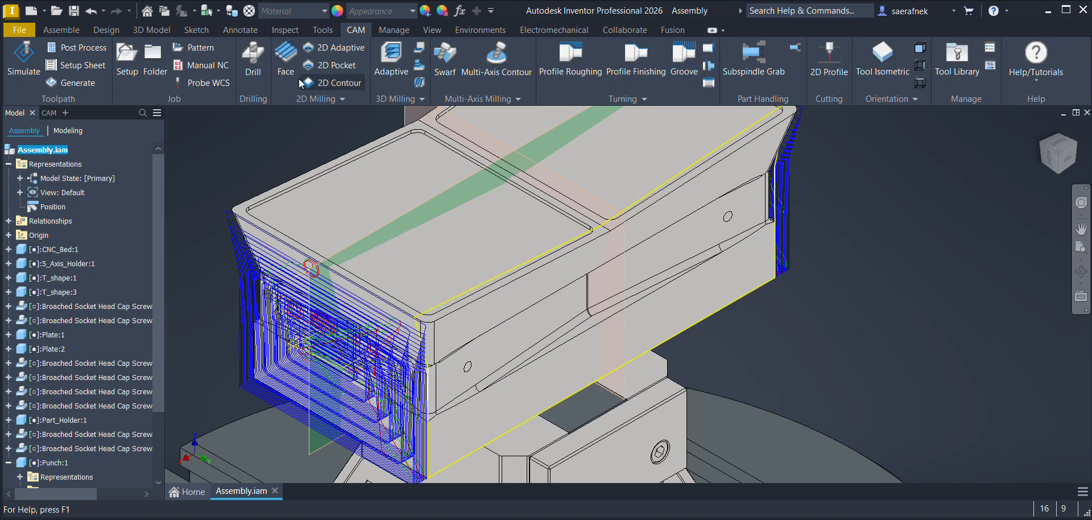
# Step: Start a 3D Pocket oriented by X and Y axes, with X along the base's long lower edge and Y along its far vertical edge
pyautogui.click(418, 100)
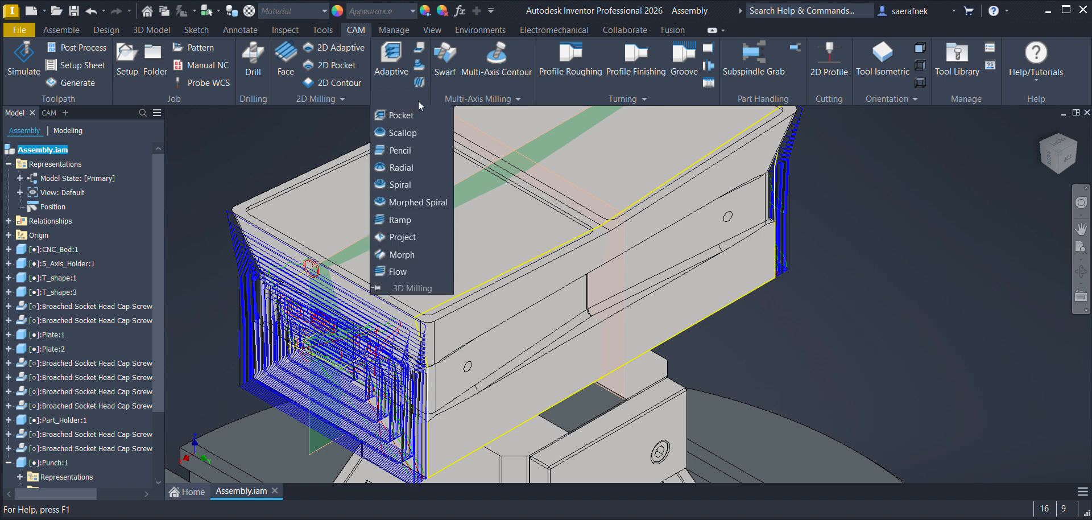
pyautogui.click(401, 115)
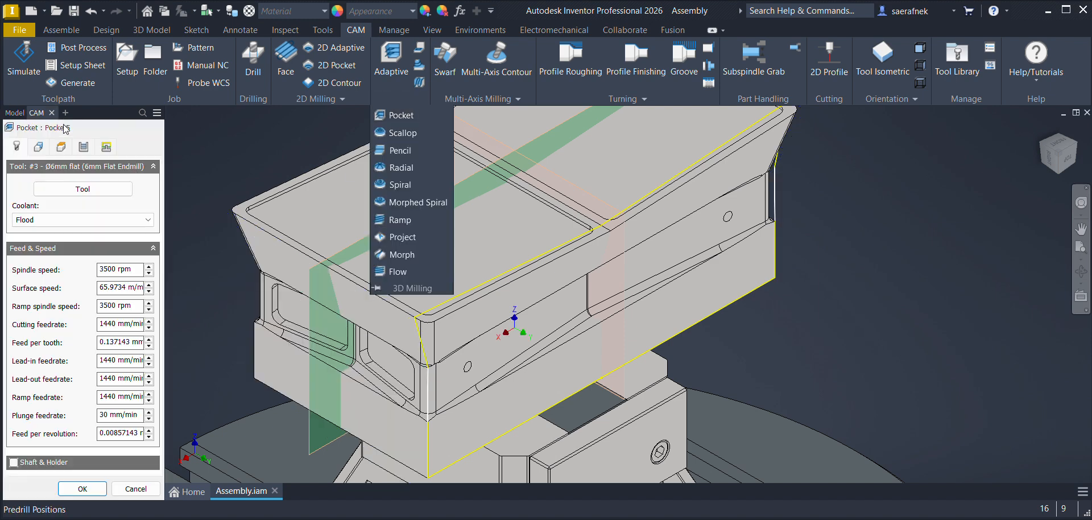
pyautogui.click(40, 146)
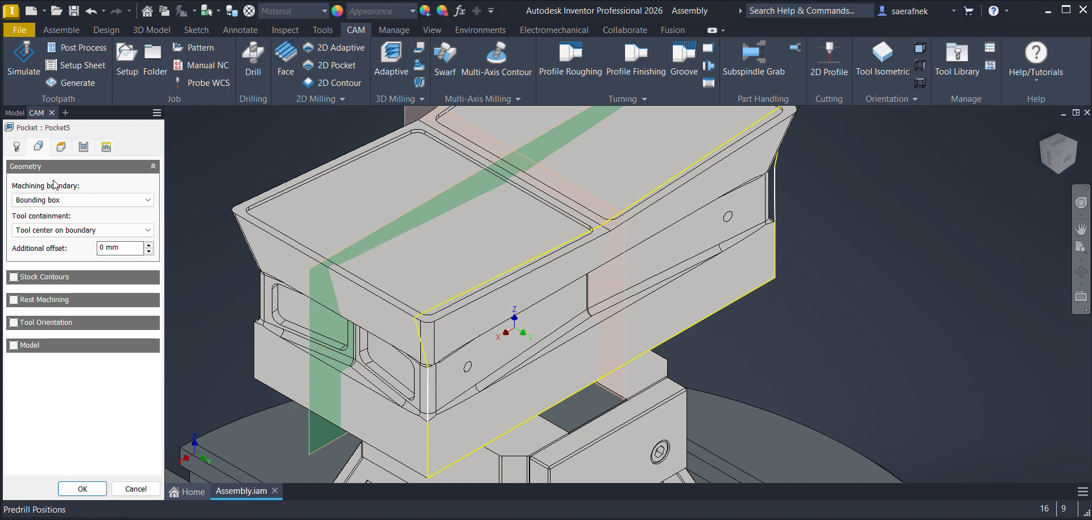
pyautogui.click(13, 322)
pyautogui.click(86, 355)
pyautogui.click(57, 402)
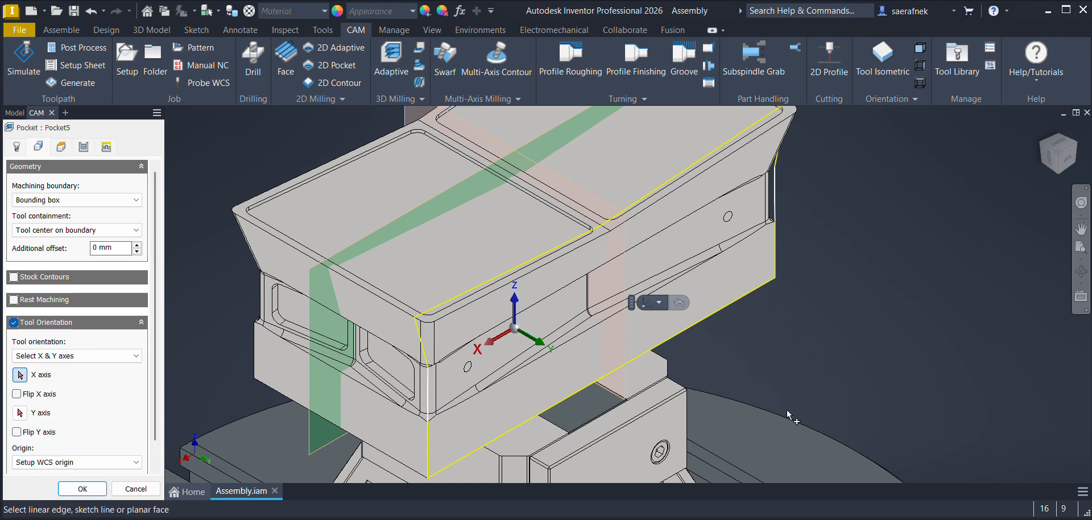
pyautogui.click(614, 370)
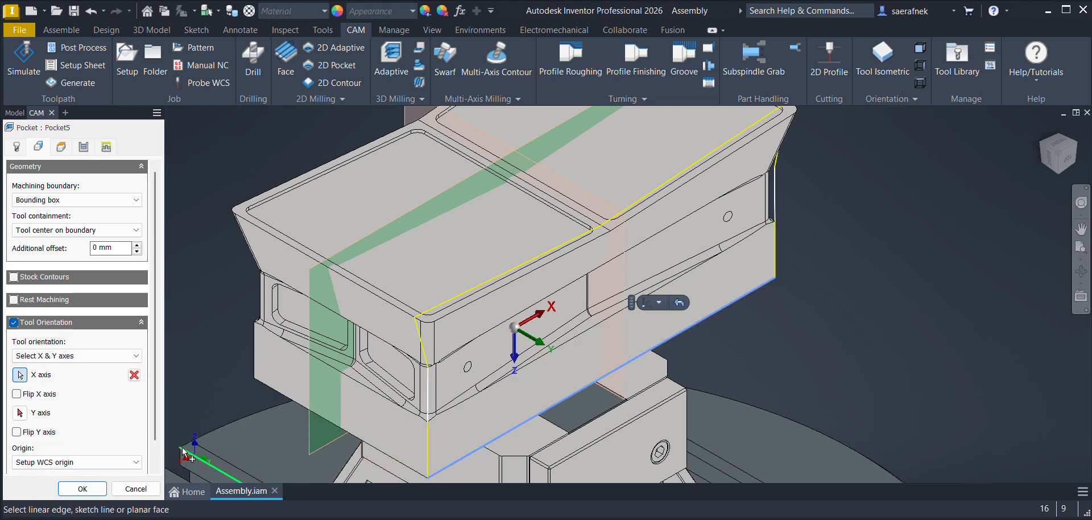
pyautogui.click(20, 414)
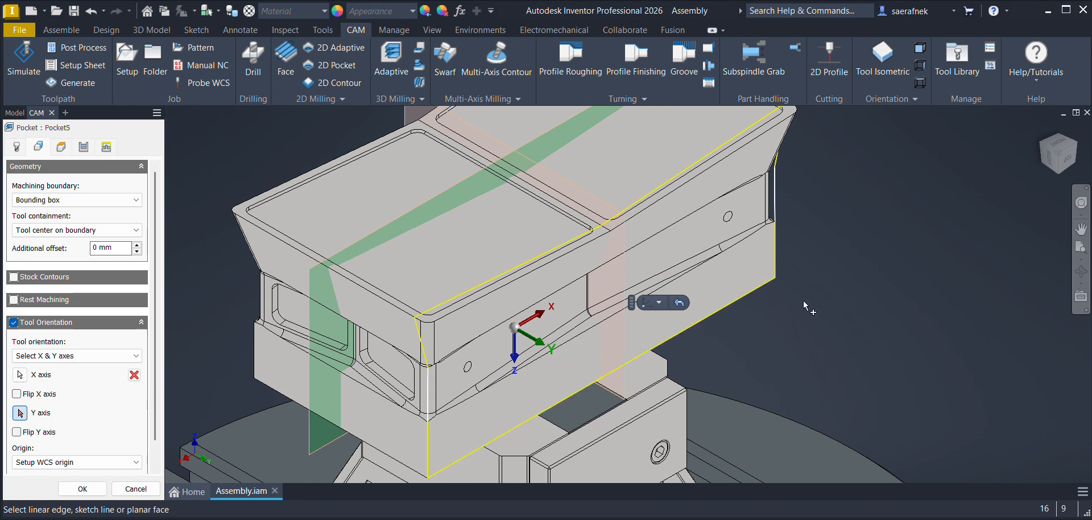
pyautogui.click(777, 256)
# Step: Set the pocket's machining boundary to Selection and choose the closed sketch outline of the long side face
pyautogui.click(32, 200)
pyautogui.click(32, 239)
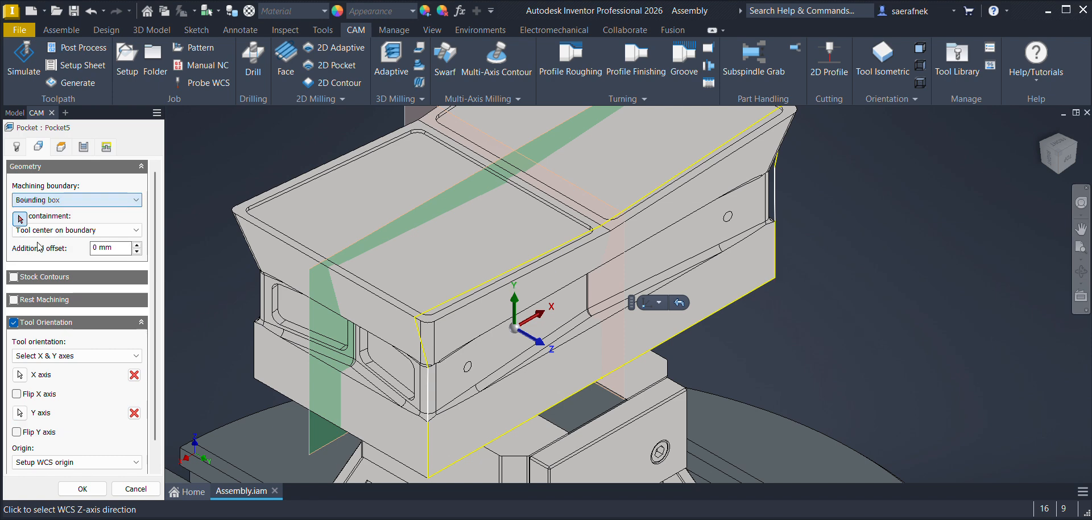
pyautogui.click(431, 395)
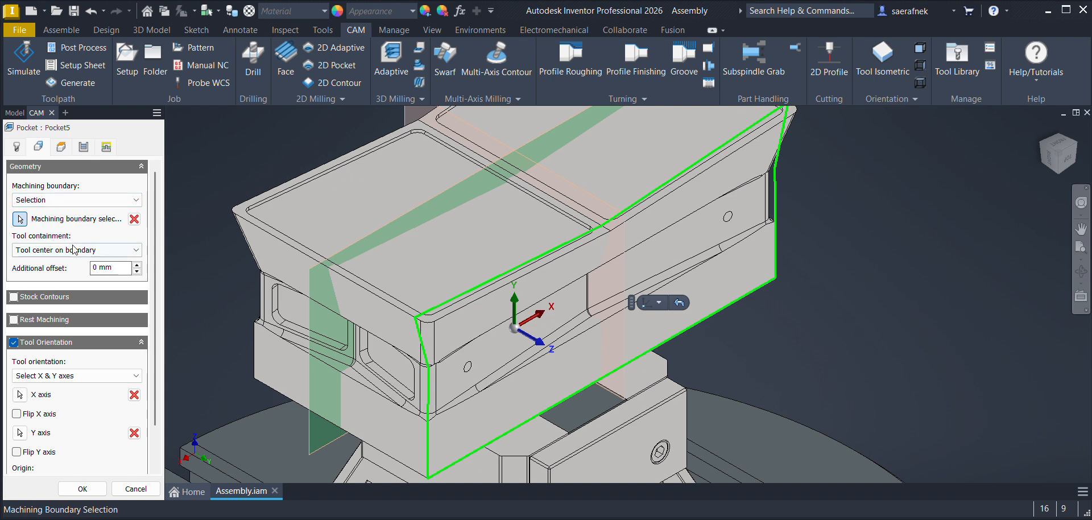
pyautogui.click(17, 147)
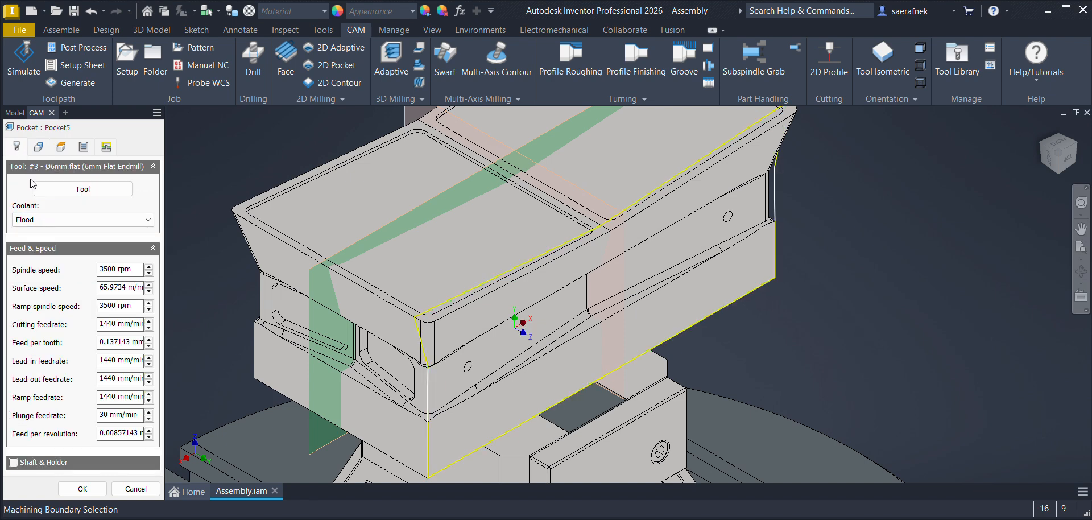
pyautogui.click(52, 189)
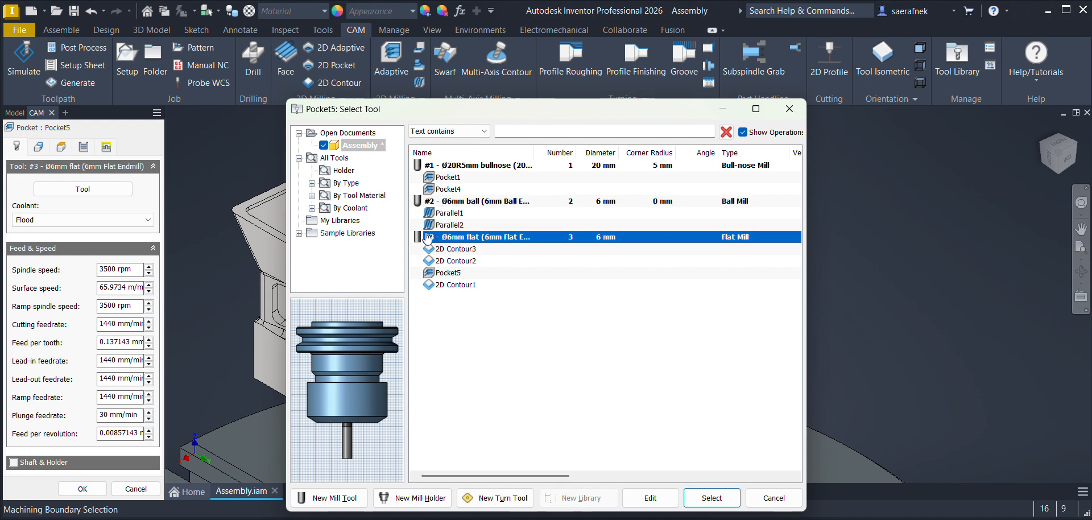
pyautogui.click(462, 203)
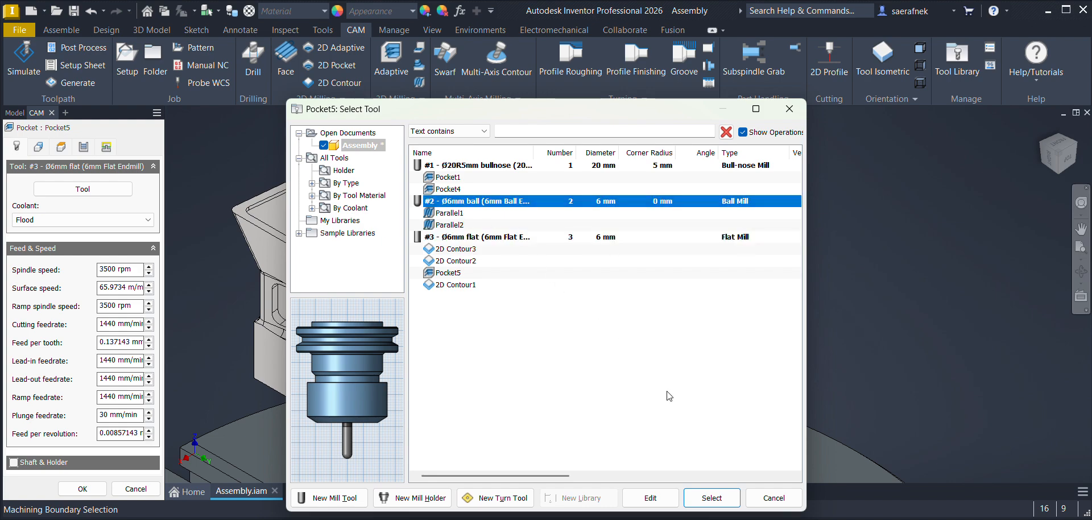
pyautogui.click(764, 499)
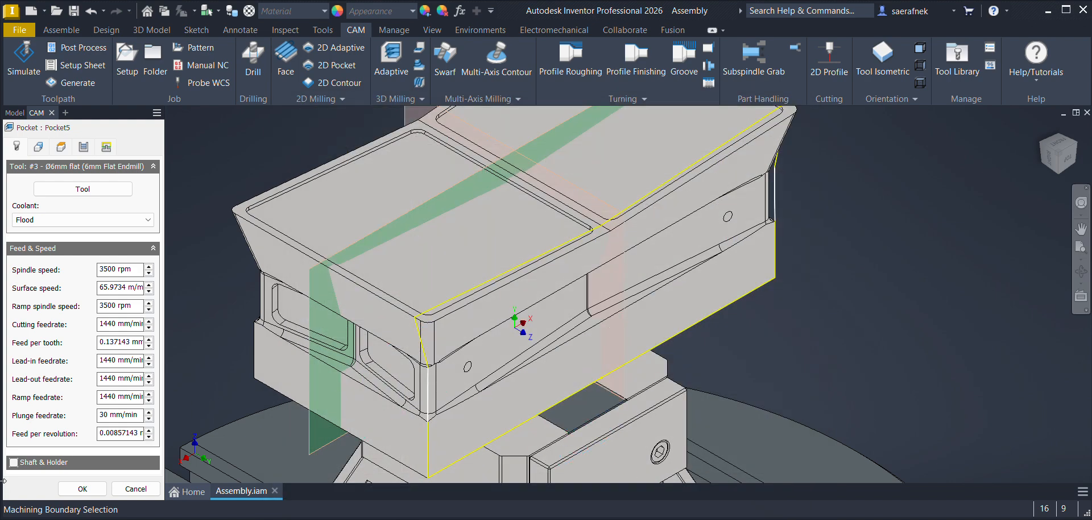
# Step: Assign tool #1, the Ø20R5mm bullnose, to the pocket and set its spindle speed to 1500 rpm
pyautogui.click(60, 189)
pyautogui.click(511, 166)
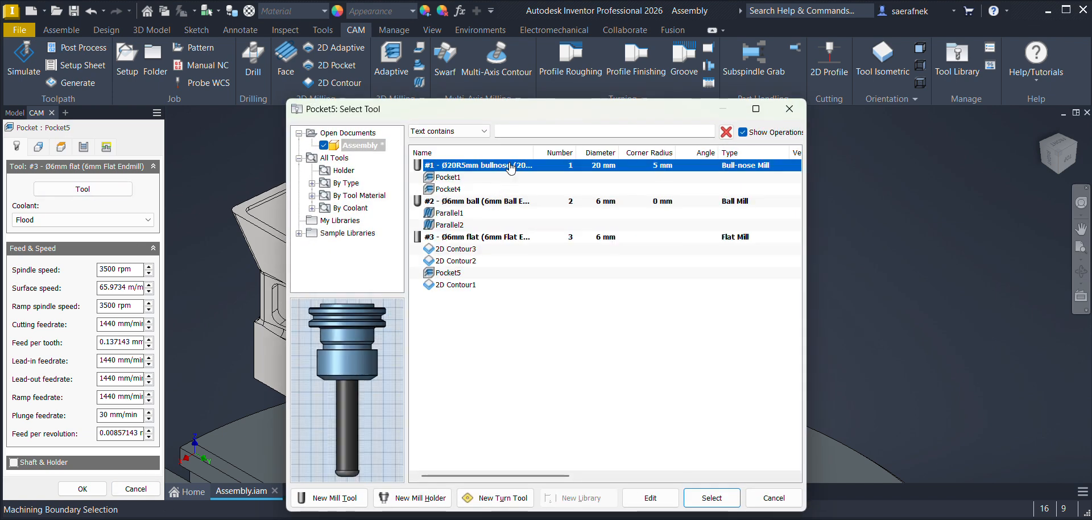
pyautogui.click(709, 499)
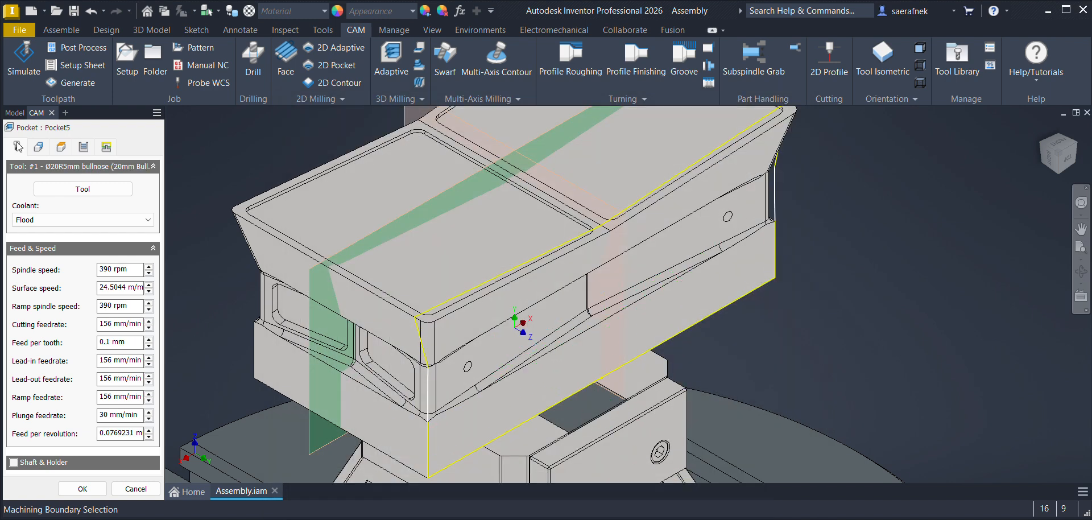
pyautogui.write('1500')
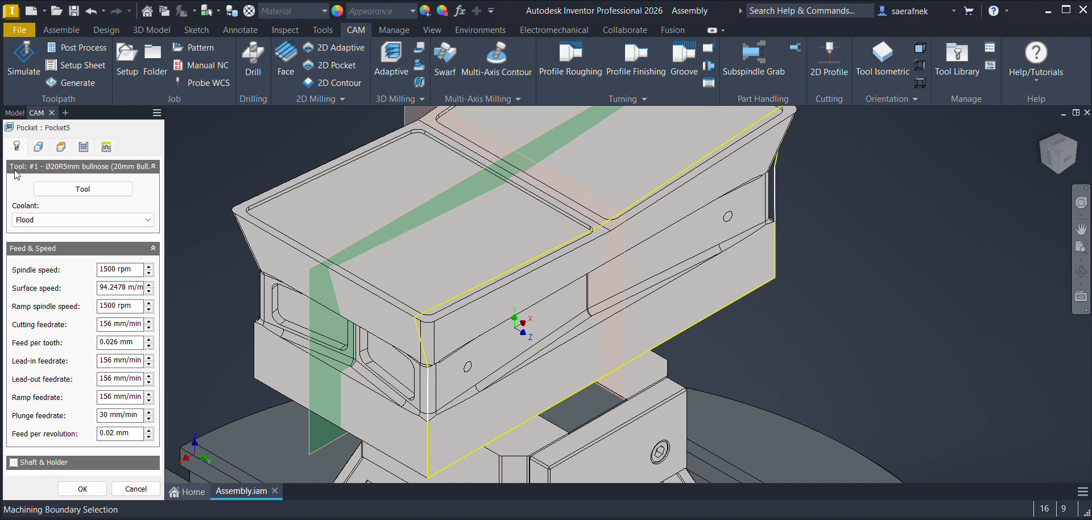
# Step: Review the pocket's geometry, heights, passes and linking settings and create the operation
pyautogui.click(39, 147)
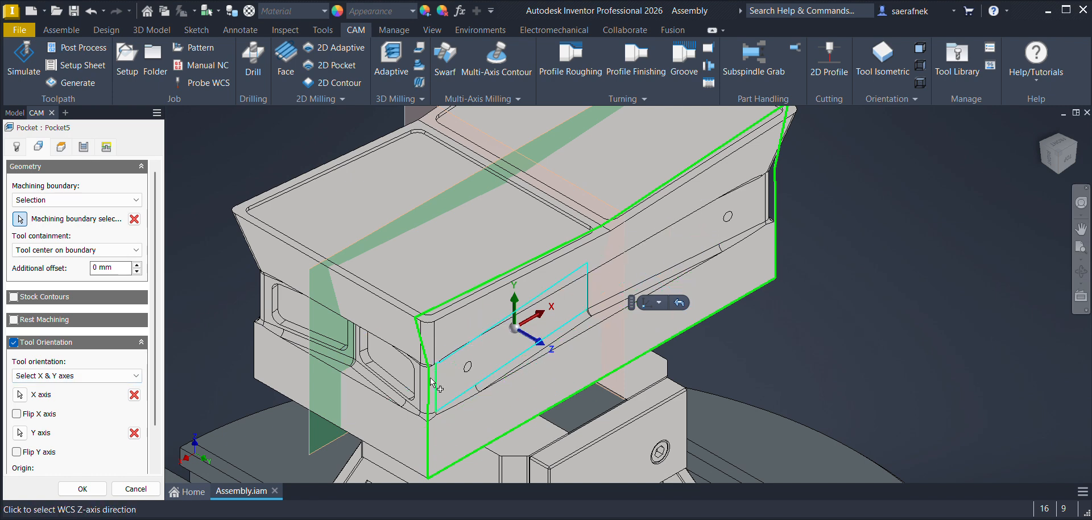
pyautogui.click(57, 150)
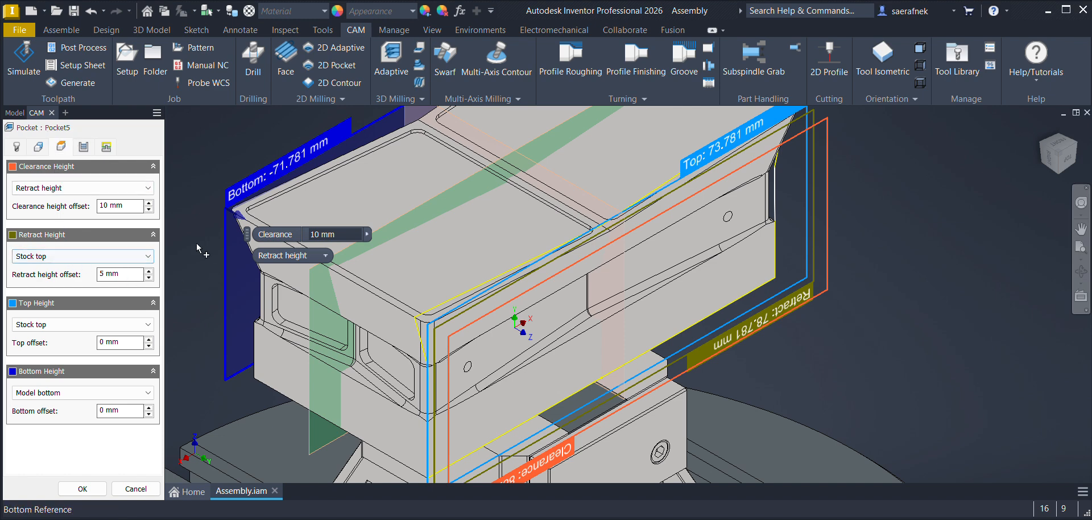
pyautogui.click(84, 147)
pyautogui.click(106, 147)
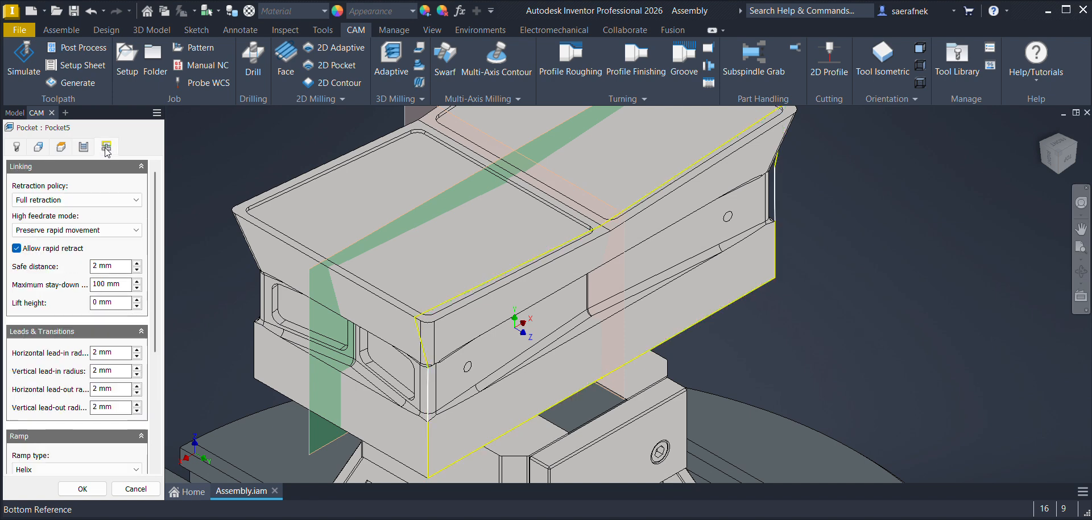
pyautogui.click(82, 489)
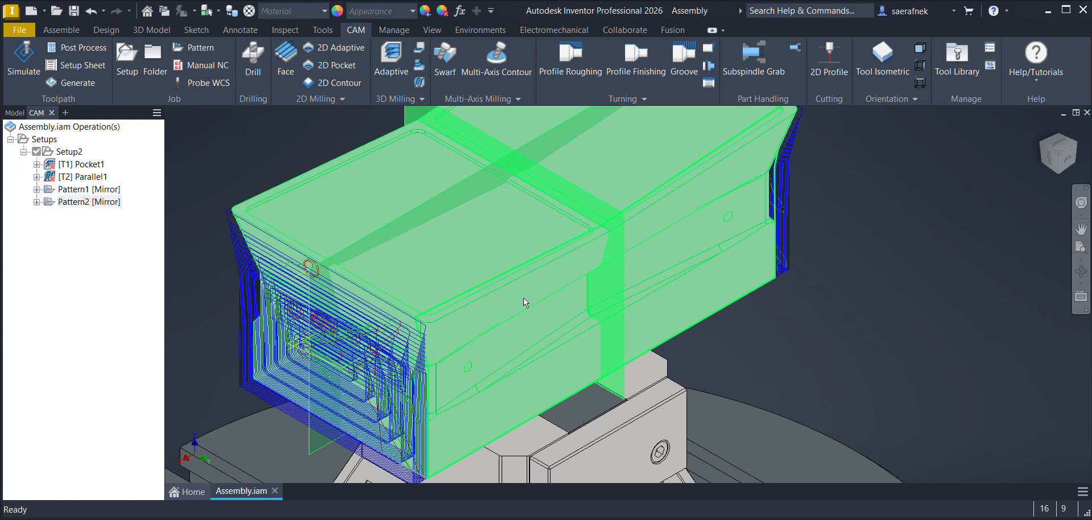
# Step: Move the new side-face pocket out of the Pattern2 mirror so it sits directly under Setup2
pyautogui.click(82, 202)
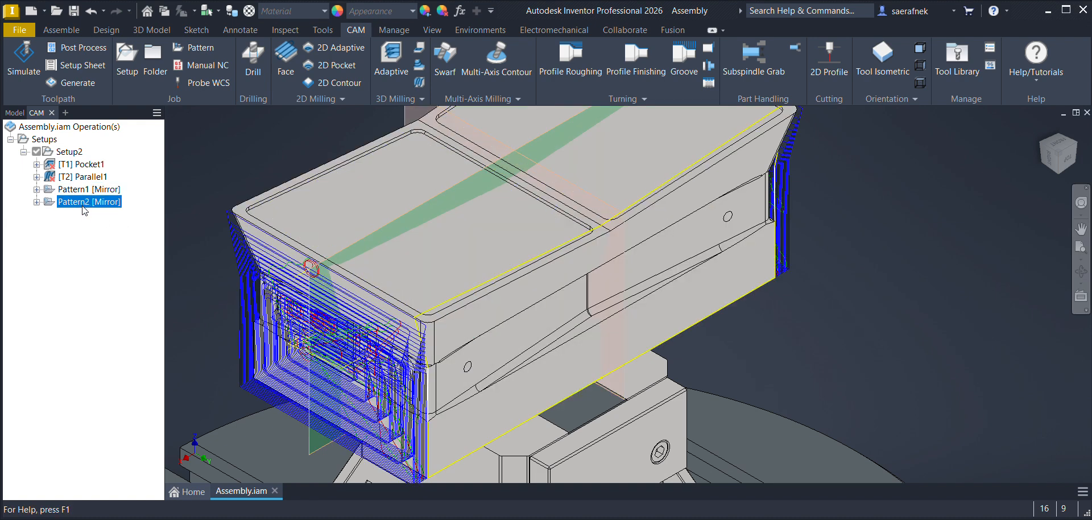
pyautogui.click(87, 227)
pyautogui.click(81, 203)
pyautogui.click(84, 234)
pyautogui.click(36, 202)
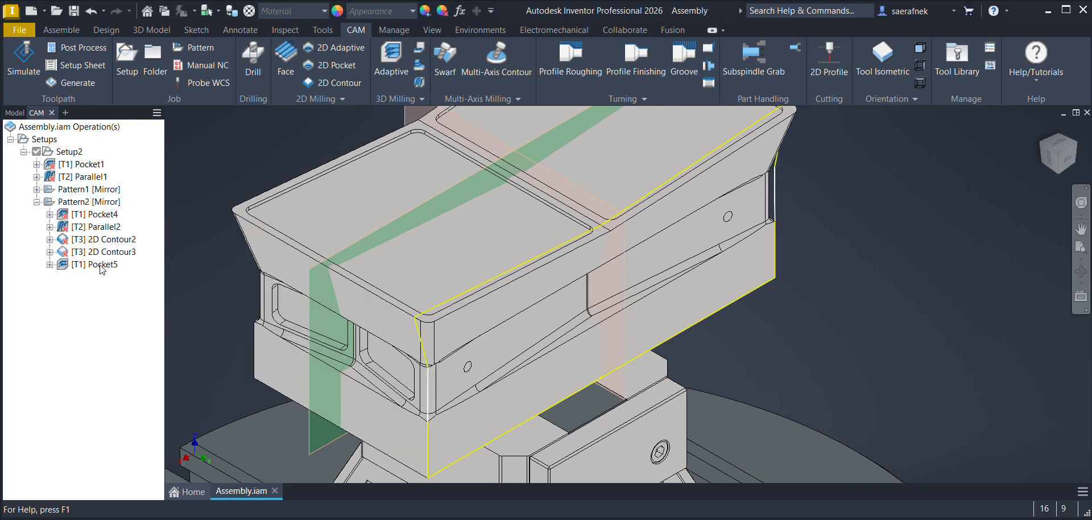
pyautogui.click(100, 264)
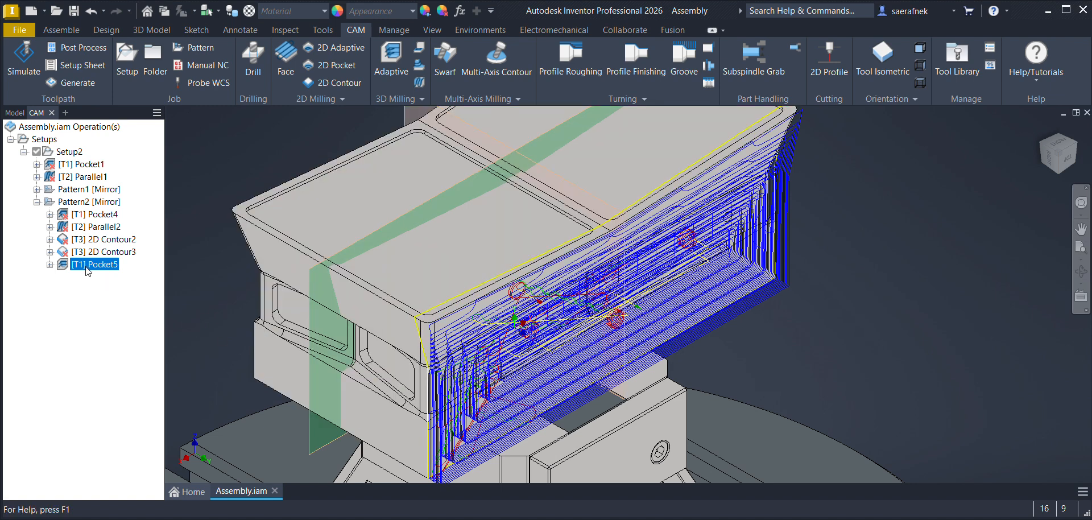
pyautogui.moveTo(87, 269); pyautogui.dragTo(67, 198)
pyautogui.moveTo(69, 268); pyautogui.dragTo(33, 291)
pyautogui.moveTo(38, 234); pyautogui.dragTo(50, 204)
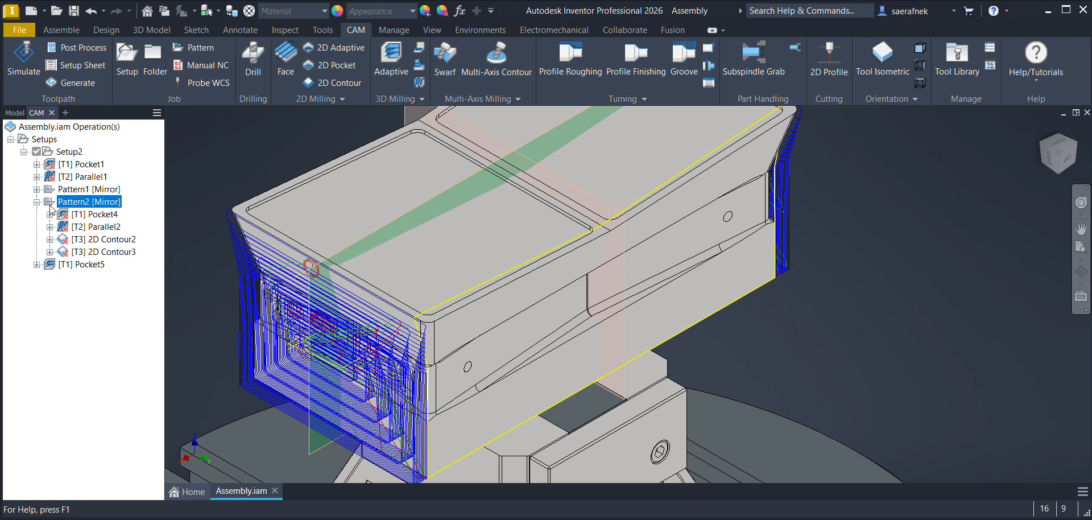
pyautogui.click(65, 265)
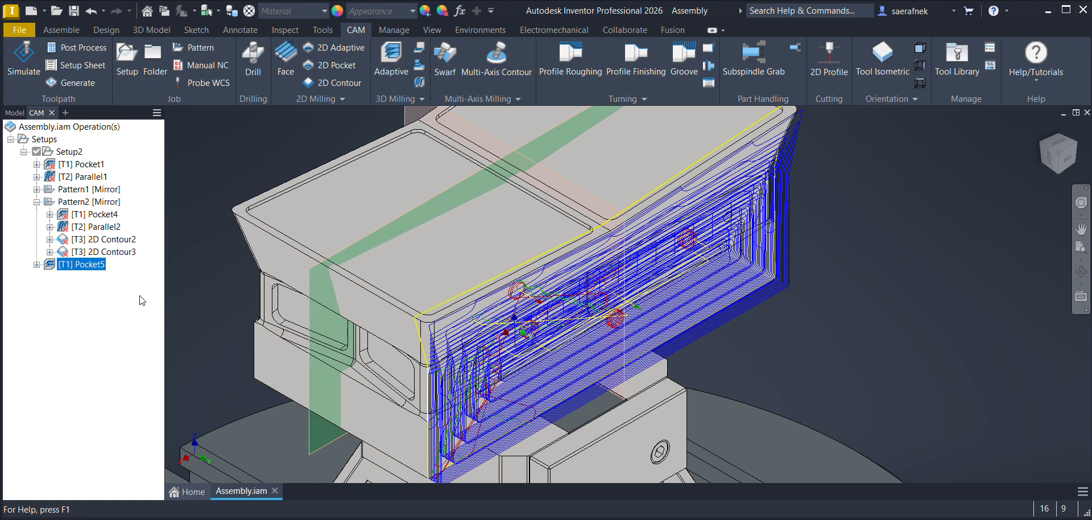
pyautogui.click(84, 287)
# Step: Regenerate all toolpaths in Setup2, including the operations that do not require regeneration
pyautogui.click(64, 152)
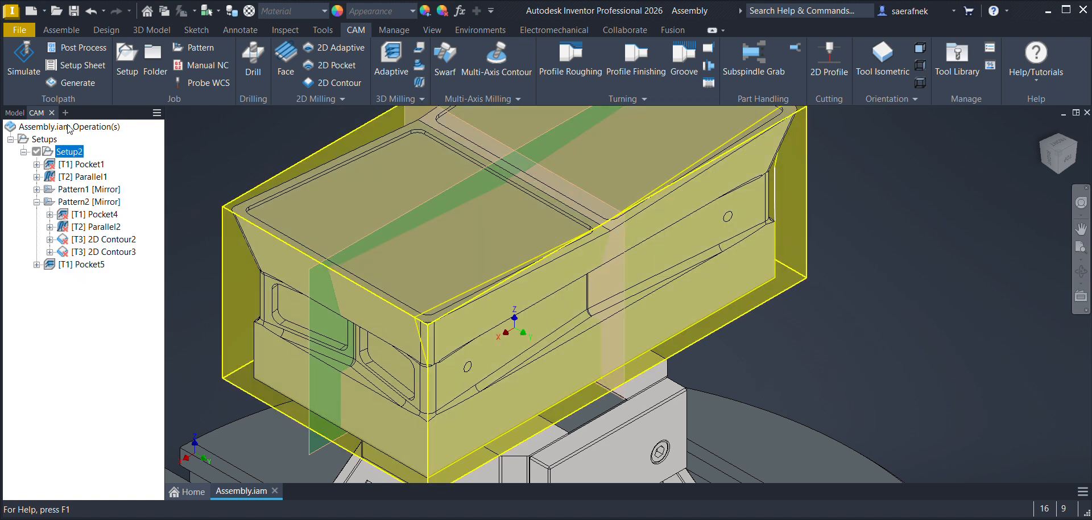
pyautogui.click(88, 89)
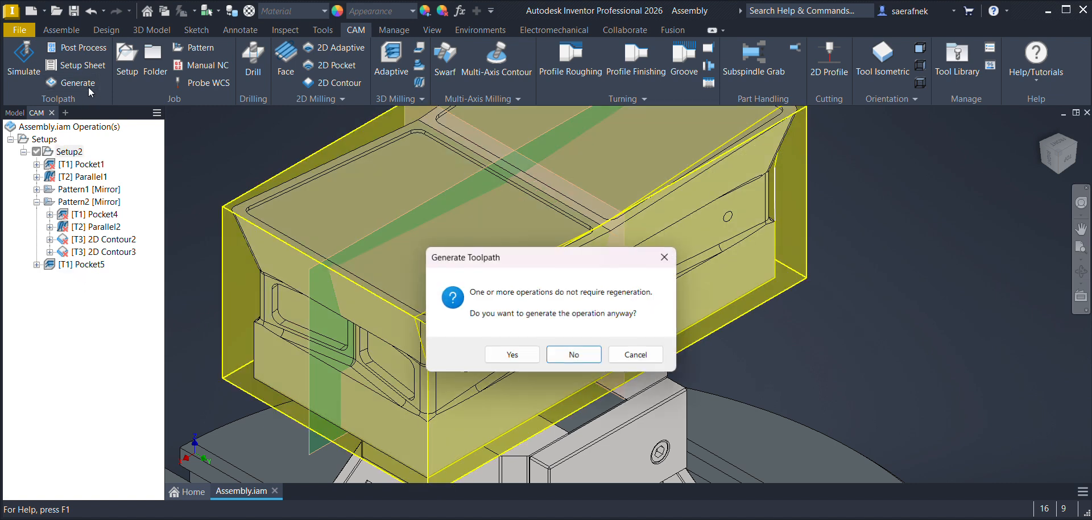
pyautogui.click(526, 355)
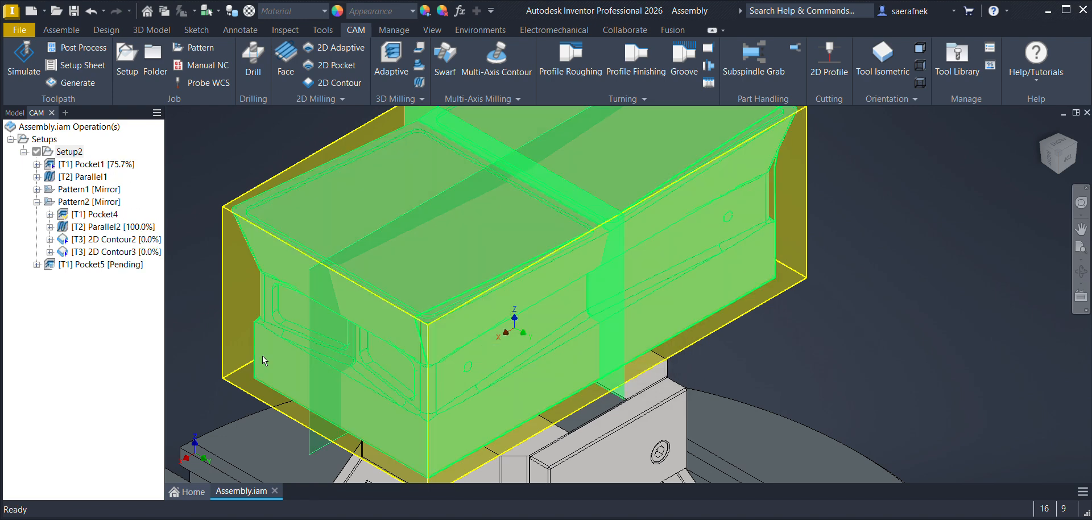
# Step: Examine the toolpaths of the pocket, parallel and contour operations in Pattern2 and of the side-face pocket
pyautogui.click(84, 215)
pyautogui.click(88, 227)
pyautogui.click(93, 240)
pyautogui.click(98, 252)
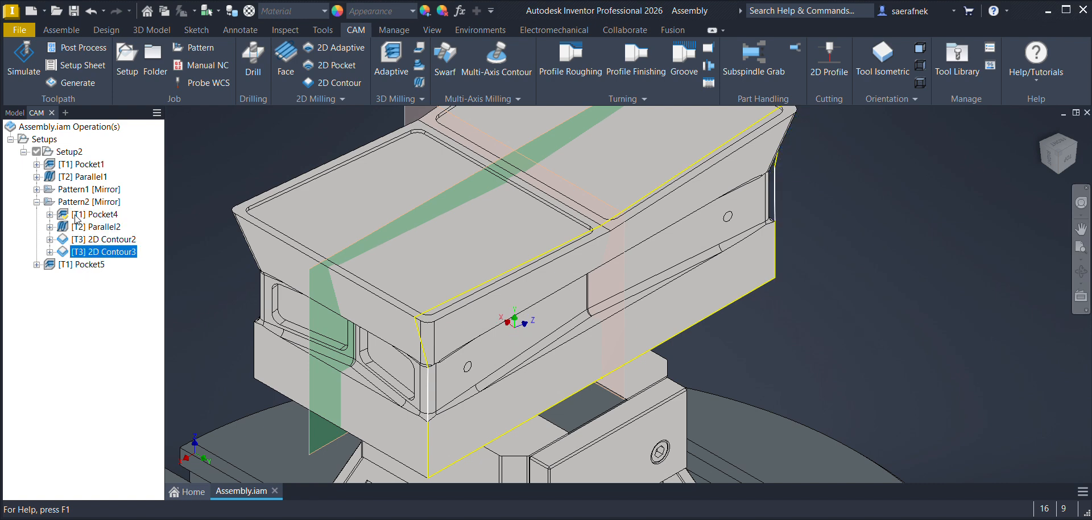
pyautogui.click(77, 216)
pyautogui.click(86, 227)
pyautogui.click(91, 240)
pyautogui.click(96, 252)
pyautogui.click(81, 203)
pyautogui.click(79, 265)
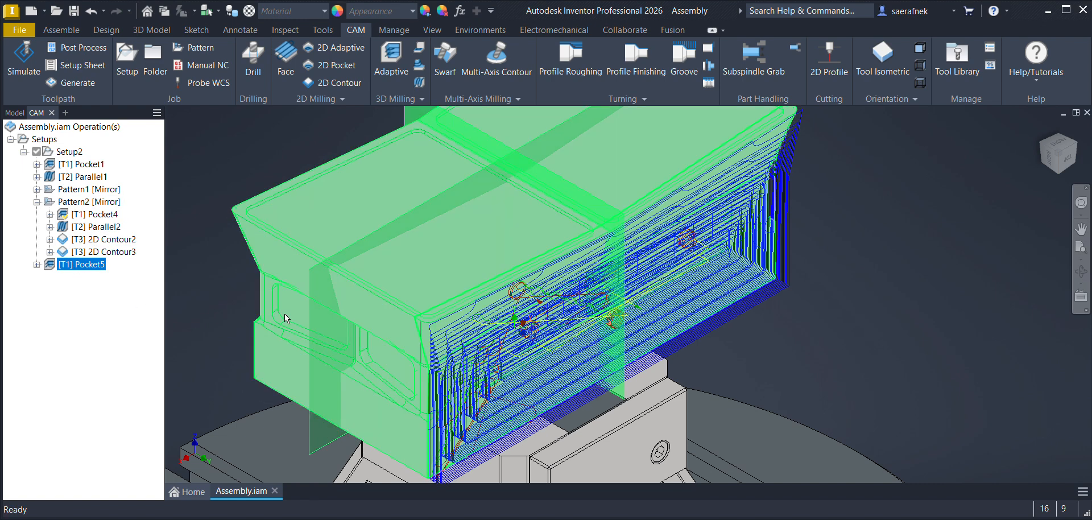
# Step: Start a Parallel operation with tool #2, the Ø6mm ball endmill, at a spindle speed of 3500 rpm
pyautogui.click(129, 320)
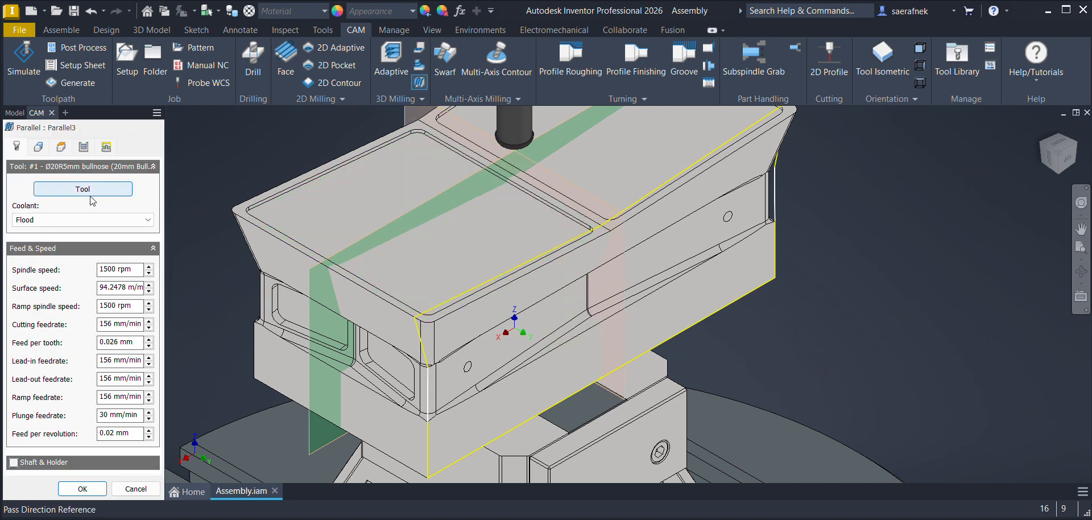
pyautogui.click(77, 193)
pyautogui.click(468, 228)
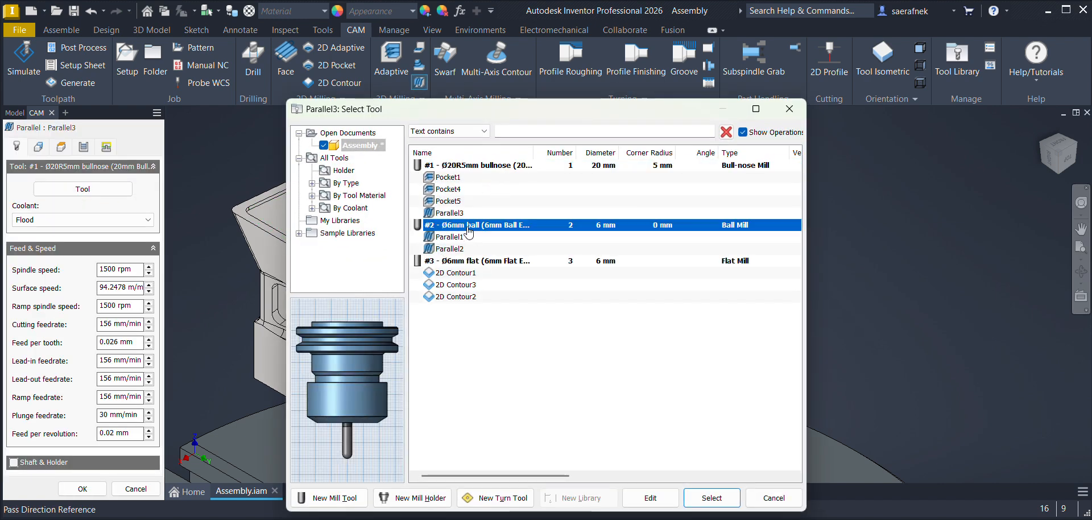
pyautogui.click(712, 497)
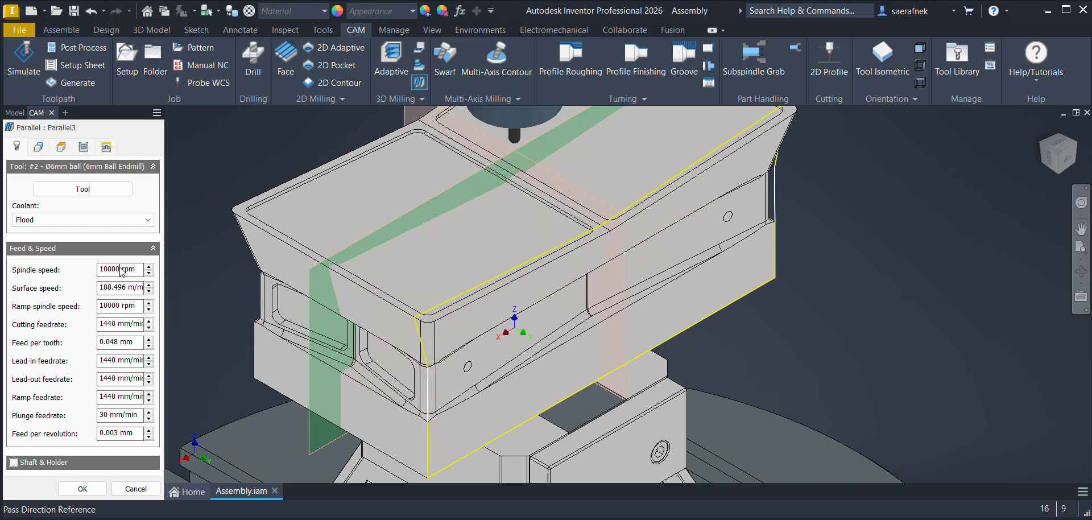
pyautogui.write('3500')
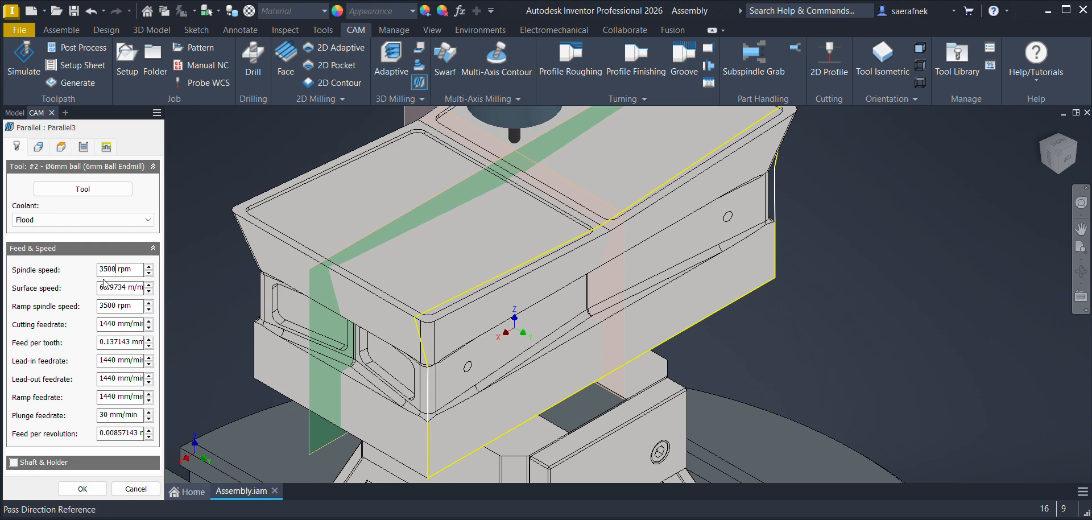
# Step: Orient the tool by X & Y axes, with X along the side face's long lower edge and Y along its vertical end edge
pyautogui.click(38, 146)
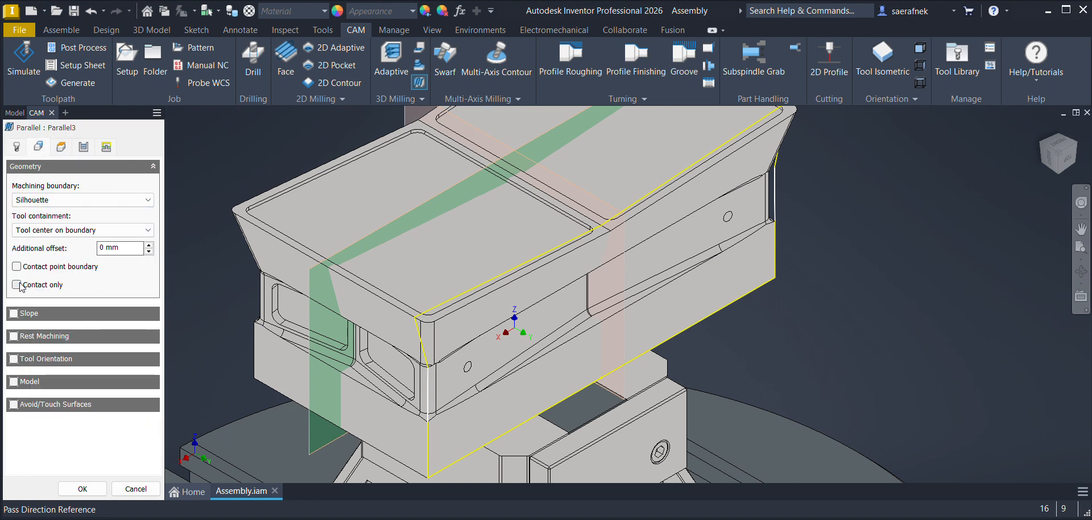
pyautogui.click(14, 359)
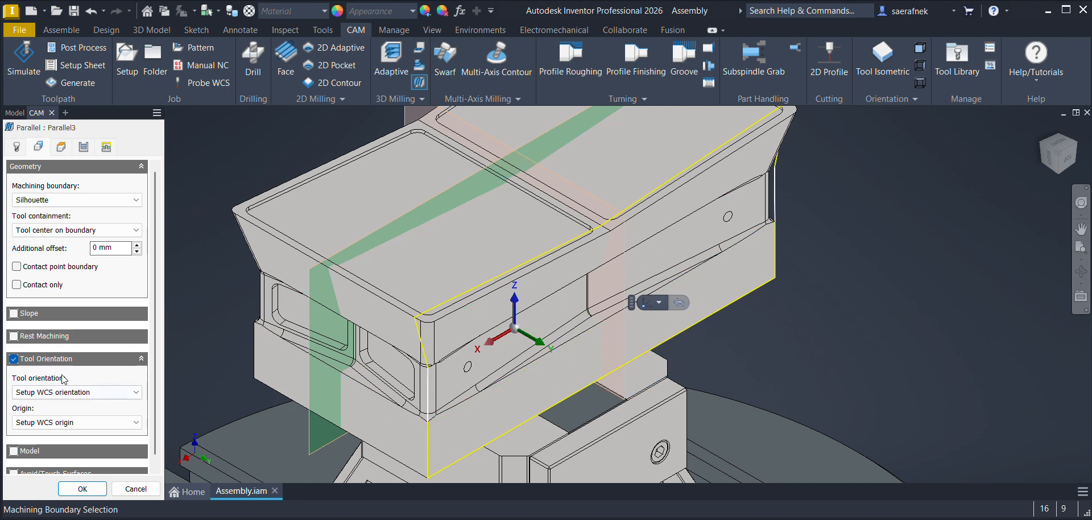
pyautogui.click(61, 392)
pyautogui.click(56, 451)
pyautogui.click(53, 392)
pyautogui.click(51, 436)
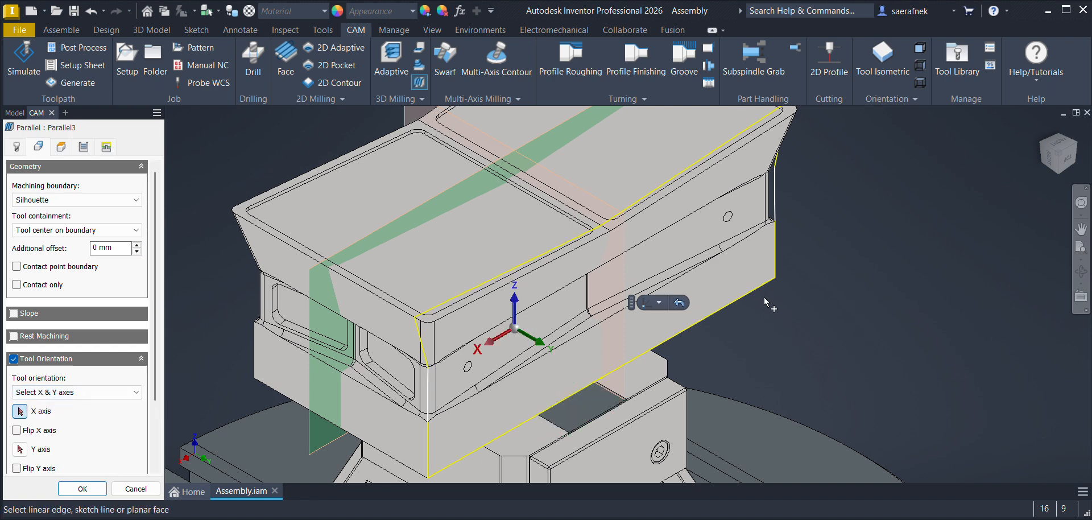
pyautogui.click(751, 291)
pyautogui.click(27, 450)
pyautogui.click(777, 257)
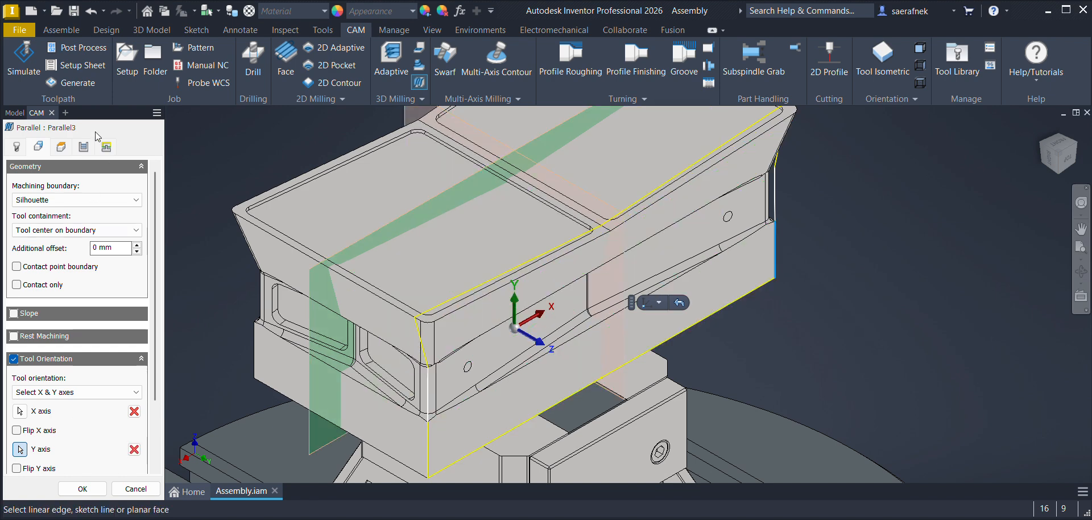
# Step: Set the machining boundary to Selection and pick the outer contour of the long side face
pyautogui.click(27, 199)
pyautogui.click(32, 233)
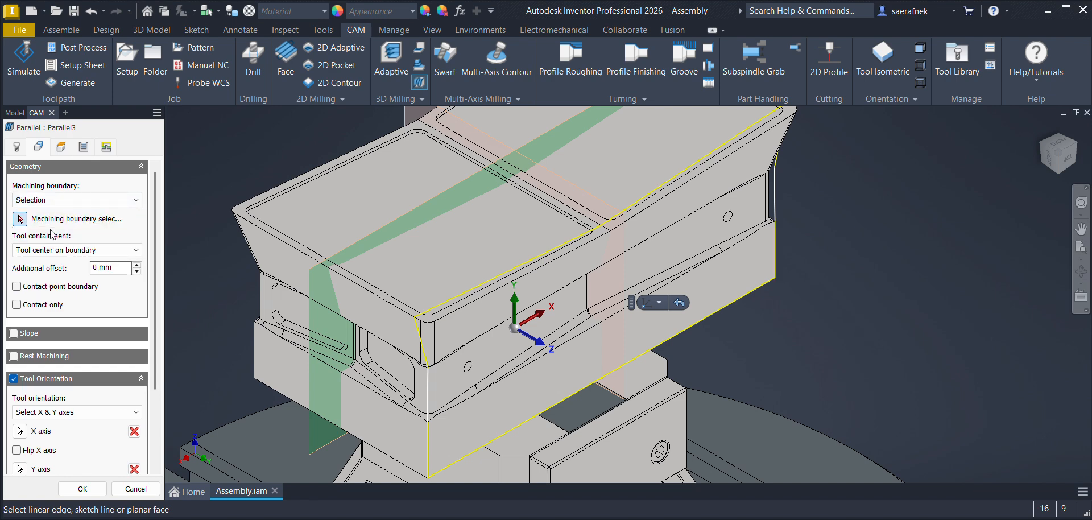
pyautogui.click(777, 219)
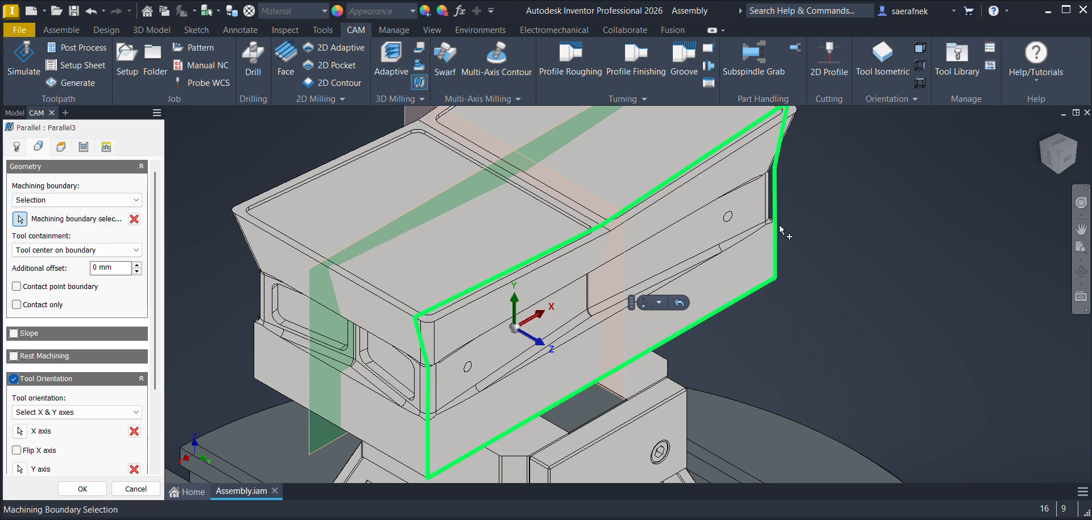
# Step: Set the pass direction to 45 deg and the stepover to 1 mm, and generate the side-face parallel toolpath
pyautogui.click(62, 147)
pyautogui.click(83, 148)
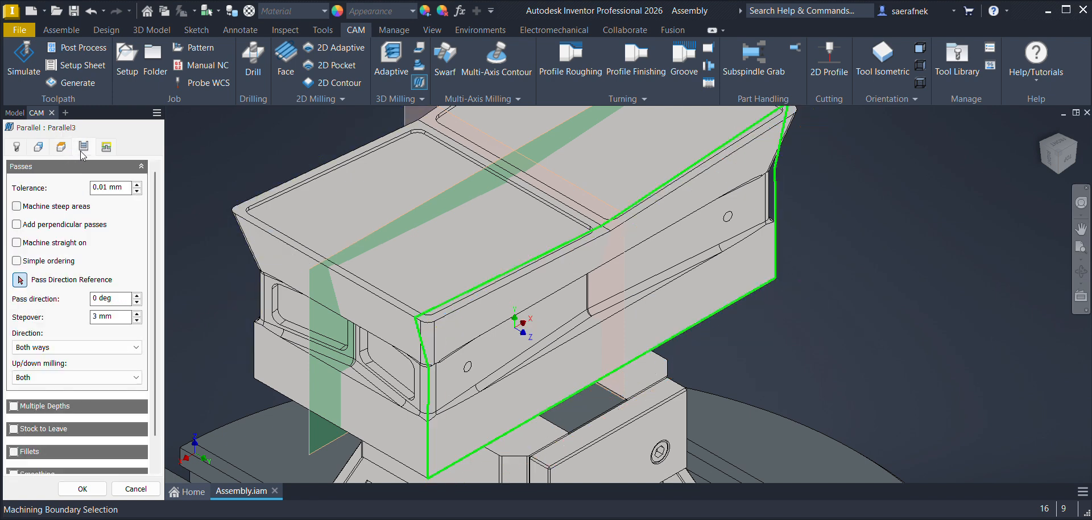
pyautogui.doubleClick(112, 300)
pyautogui.write('45')
pyautogui.doubleClick(99, 317)
pyautogui.write('1')
pyautogui.click(79, 488)
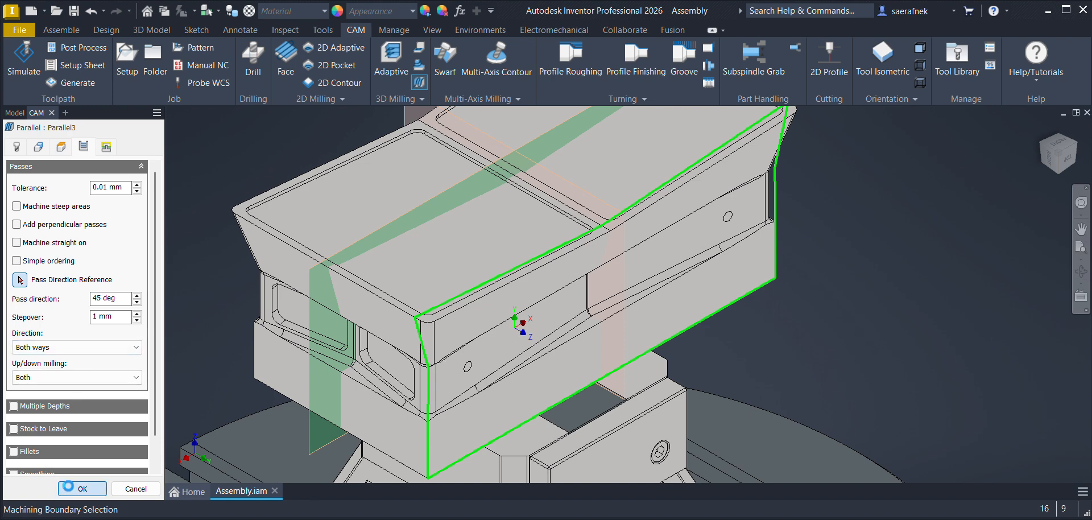
pyautogui.click(91, 277)
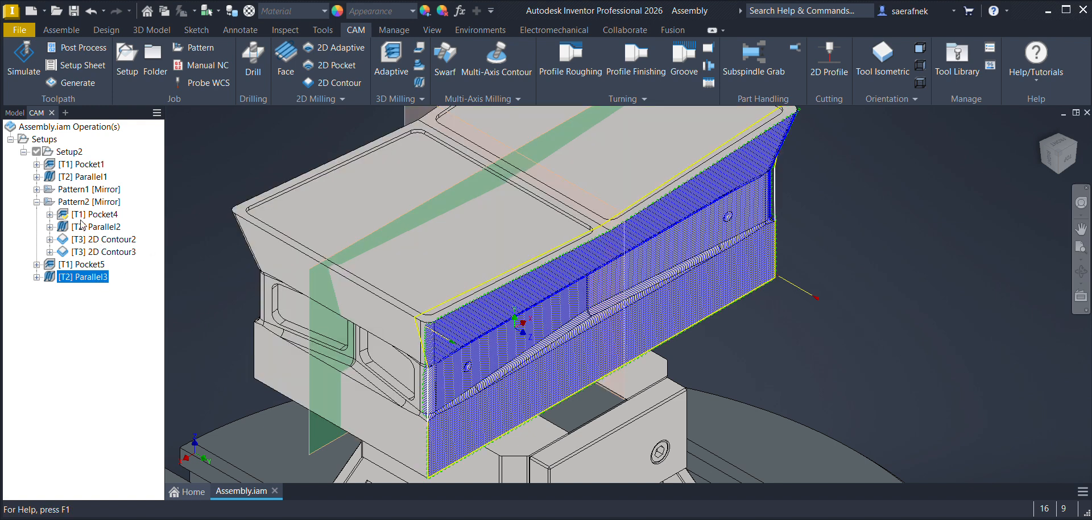
pyautogui.click(110, 307)
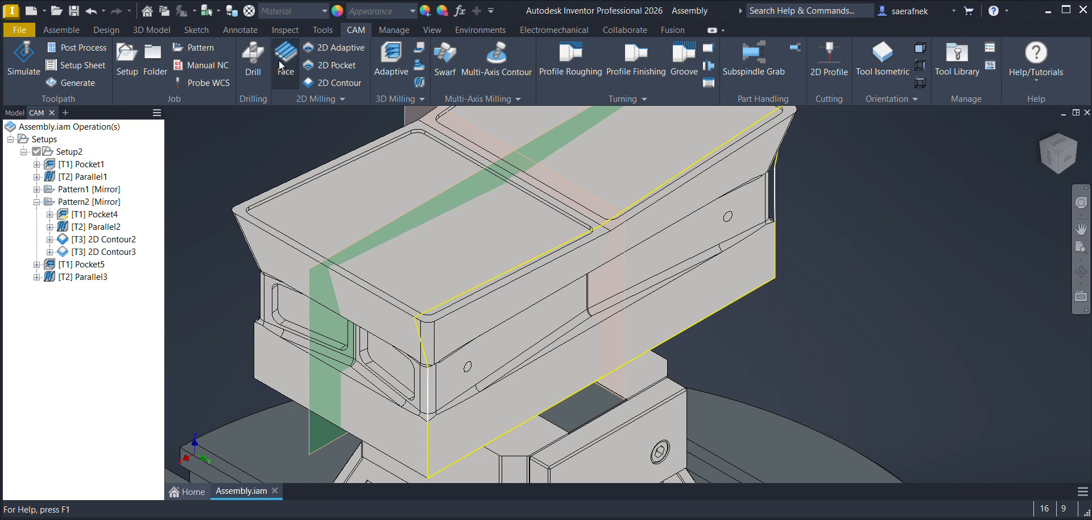
# Step: Start a Drill operation and search all drill-type tools for a center drill
pyautogui.click(258, 56)
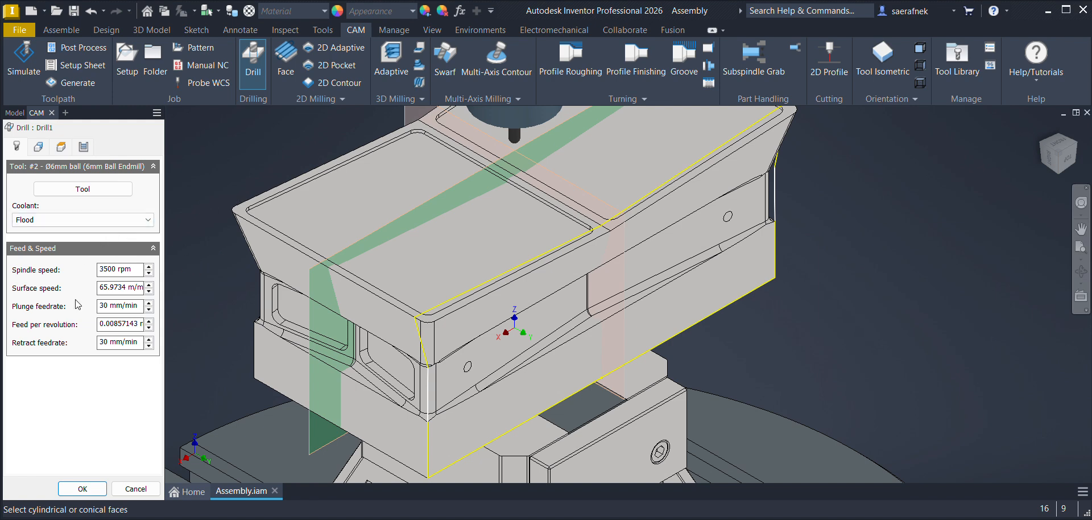
pyautogui.click(82, 189)
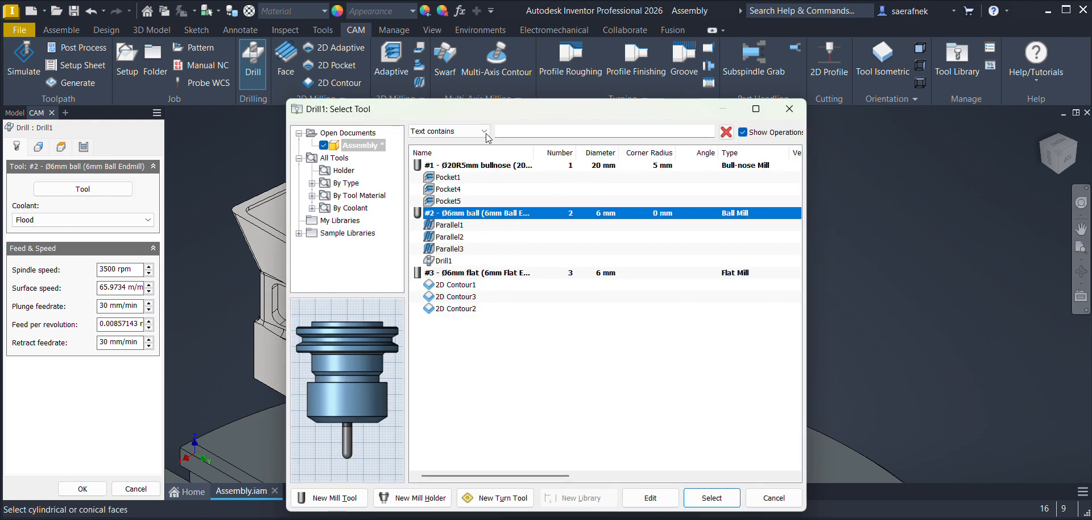
pyautogui.click(319, 185)
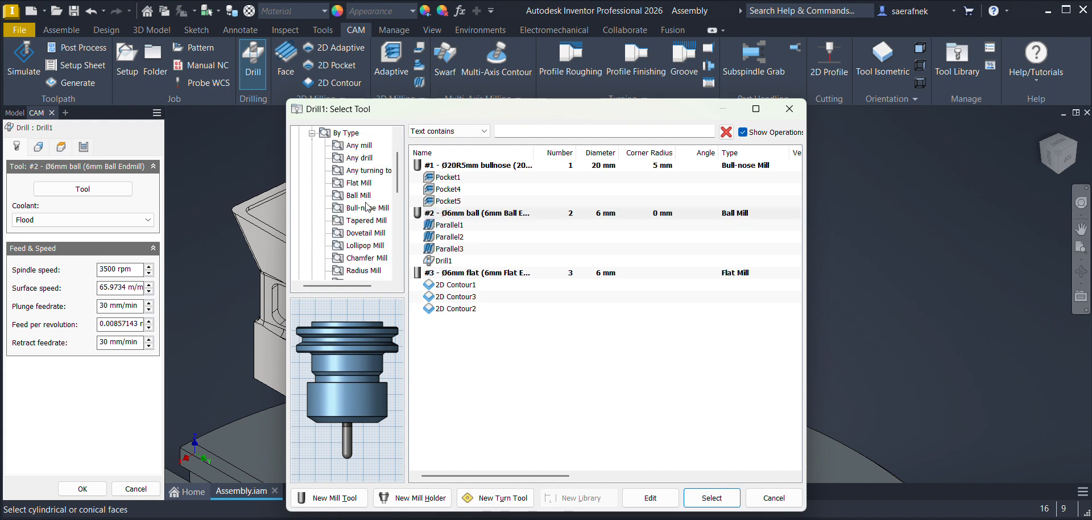
pyautogui.click(361, 159)
pyautogui.click(529, 131)
pyautogui.write('cente')
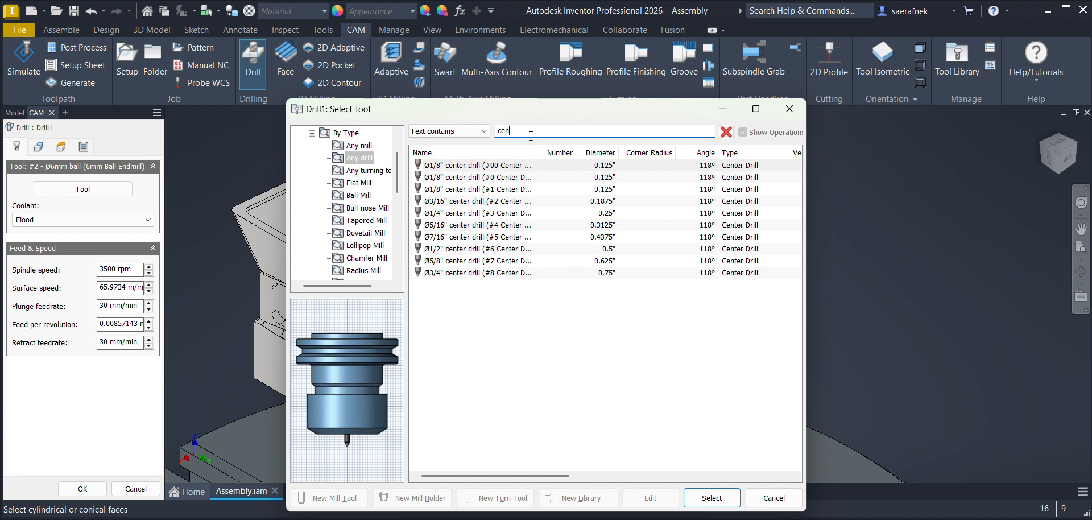
pyautogui.press('BackSpace')
pyautogui.press('BackSpace')
pyautogui.press('BackSpace')
pyautogui.write('spo')
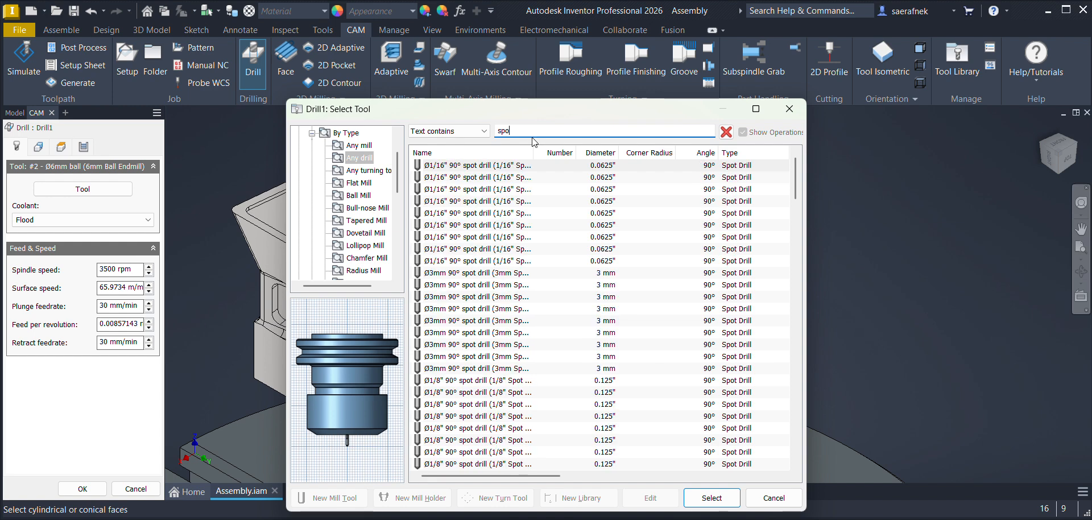
pyautogui.press('BackSpace')
pyautogui.press('BackSpace')
pyautogui.press('BackSpace')
# Step: Use the Ø3/16" #2 center drill for the drilling operation and set its spindle speed to 3000 rpm
pyautogui.write('center')
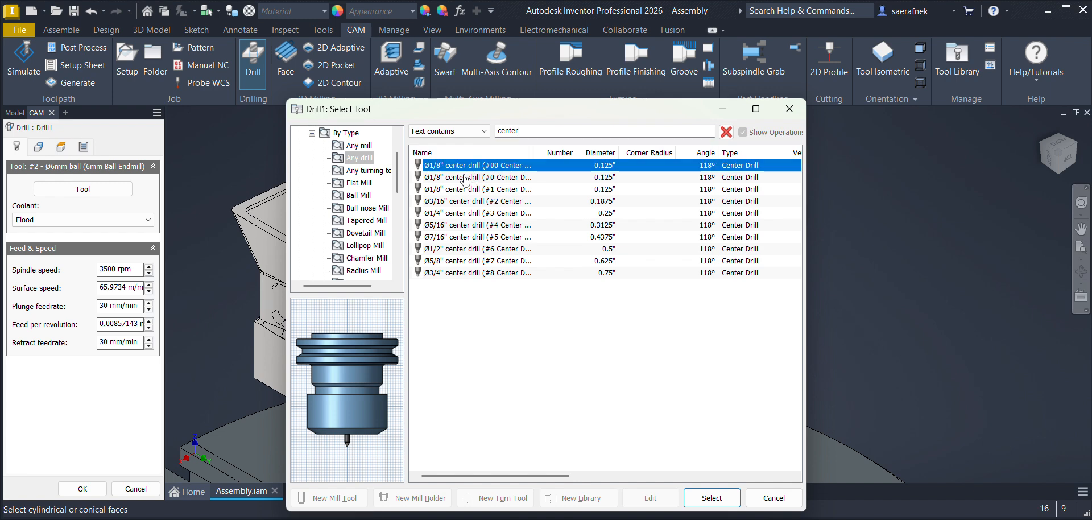
pyautogui.click(450, 203)
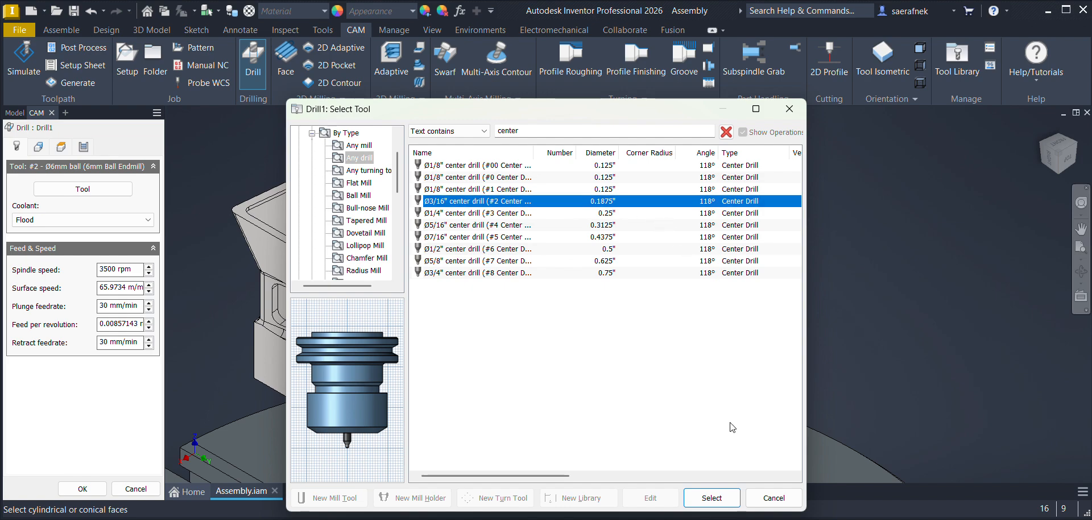
pyautogui.click(712, 499)
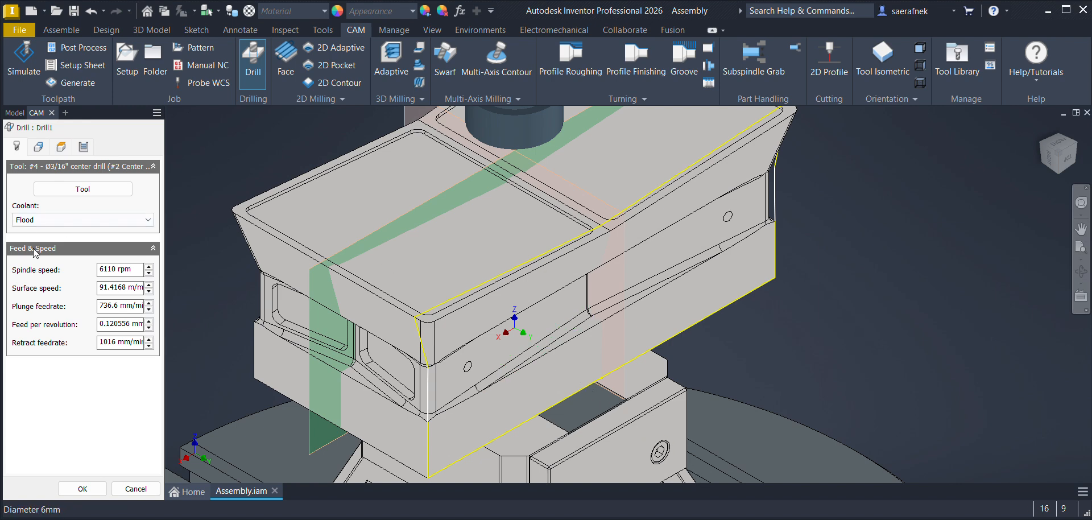
pyautogui.moveTo(119, 270); pyautogui.dragTo(90, 268)
pyautogui.write('3000')
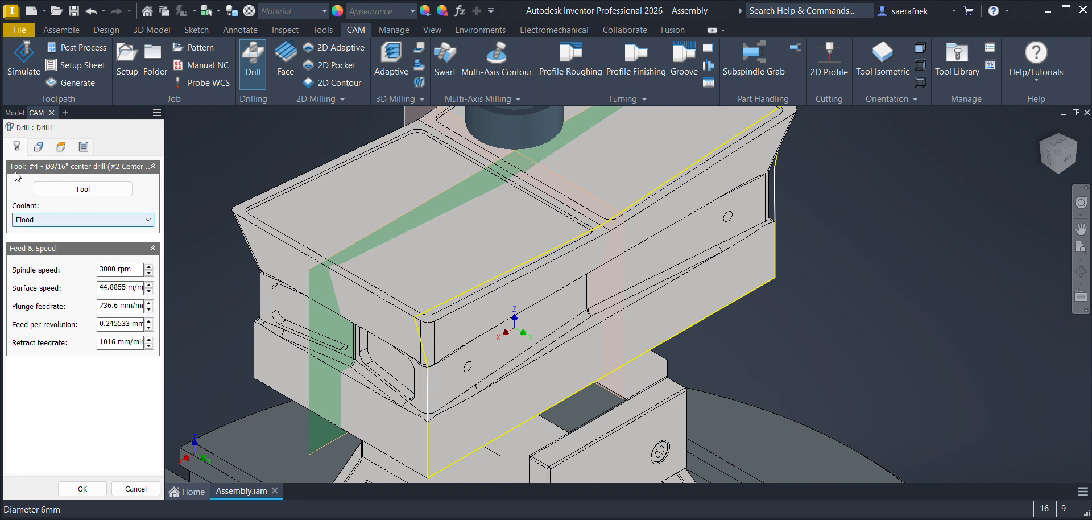
# Step: Orient the drill by X & Y axes, using the lower edge and the vertical end edge of the recessed side face
pyautogui.click(39, 147)
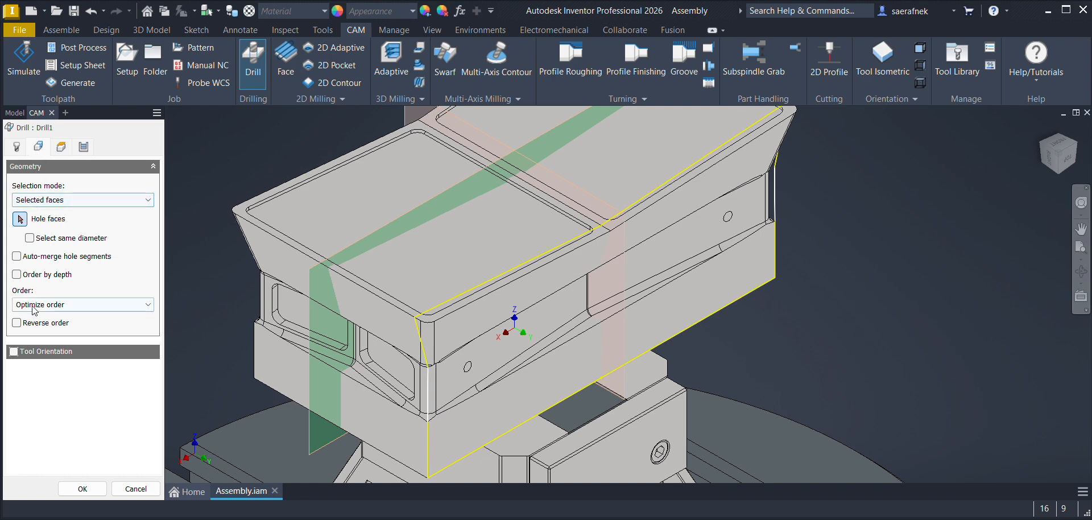
pyautogui.click(13, 351)
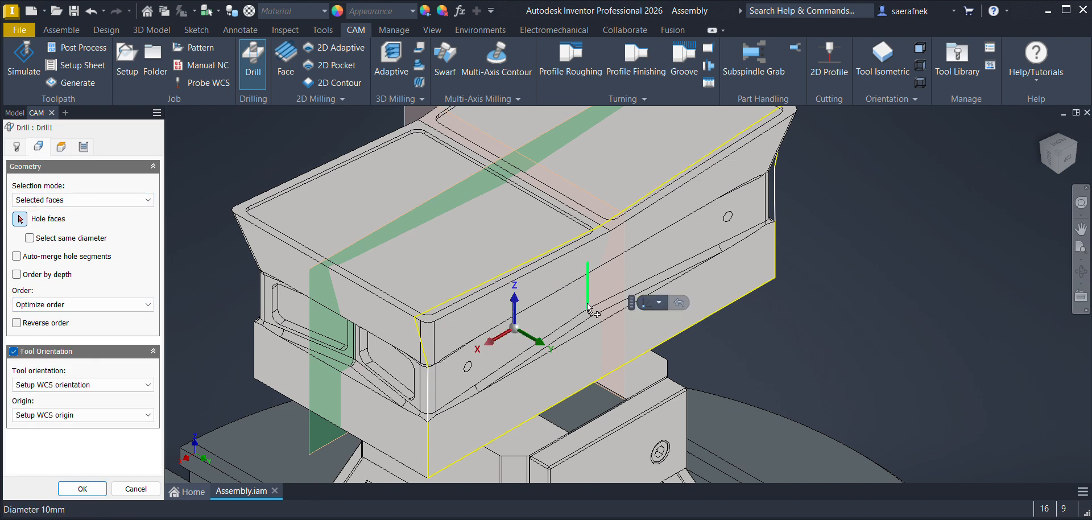
pyautogui.click(64, 385)
pyautogui.click(35, 442)
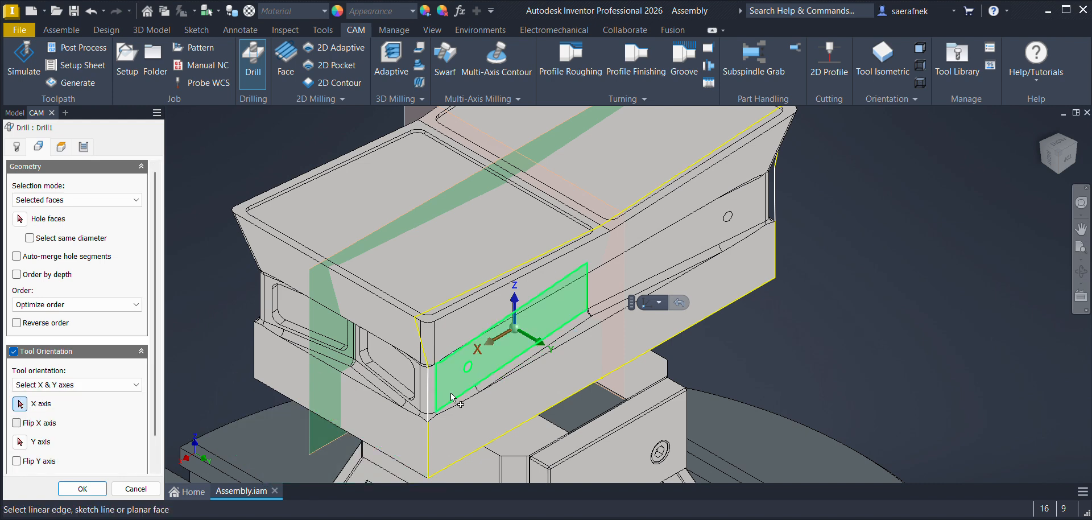
pyautogui.click(523, 355)
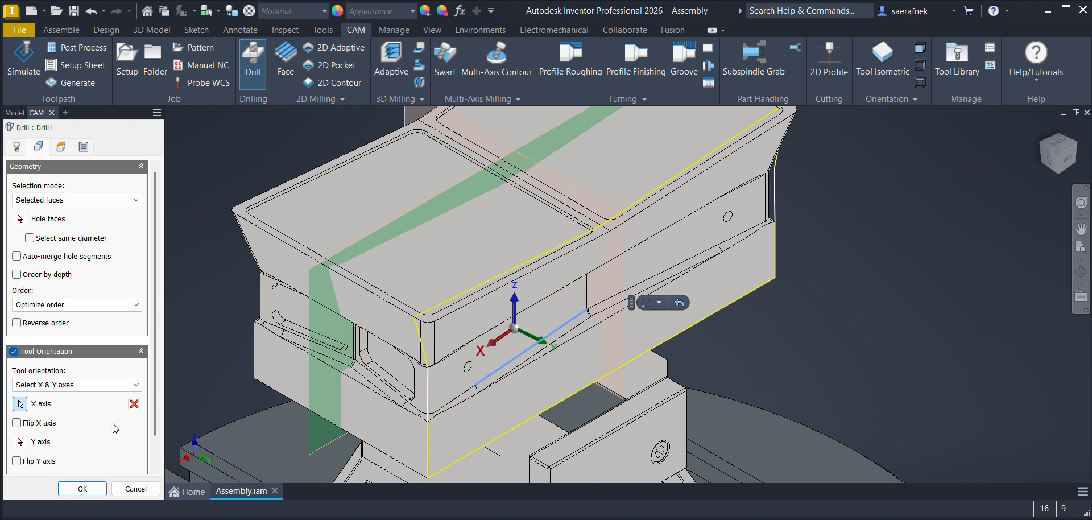
pyautogui.click(20, 442)
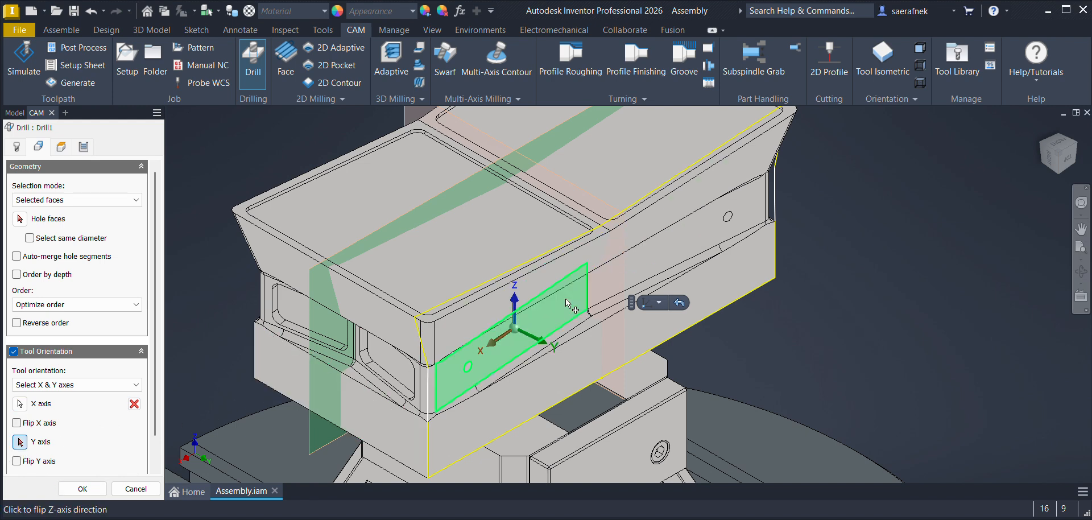
pyautogui.click(509, 352)
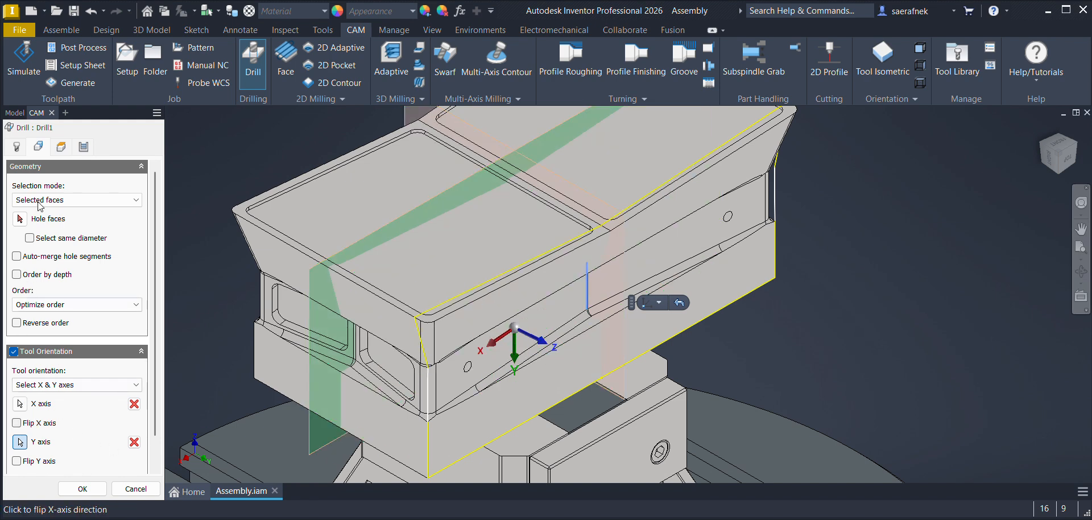
# Step: Select the 6 mm hole near the corner of the recessed side face as the hole to drill and review its heights and cycle
pyautogui.click(21, 218)
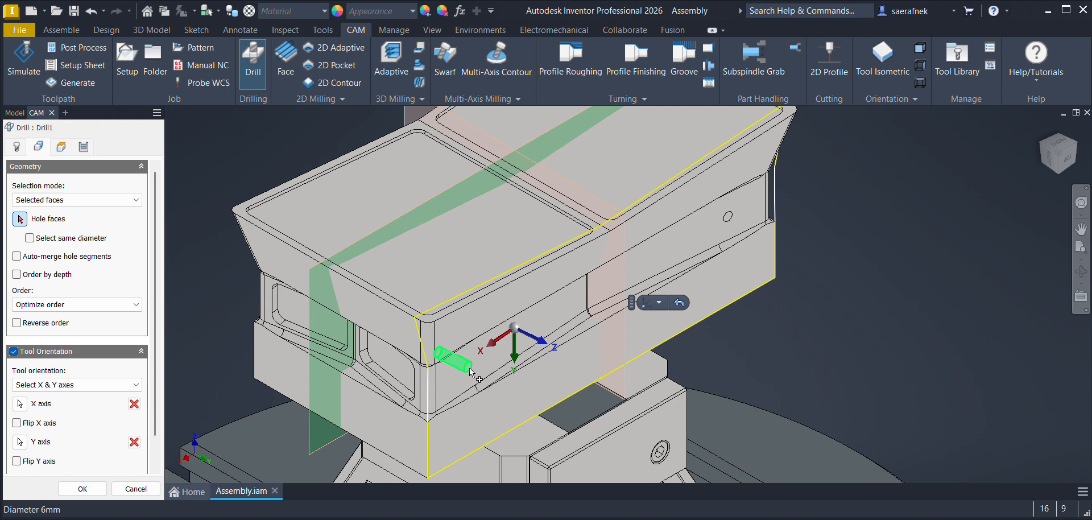
pyautogui.click(452, 372)
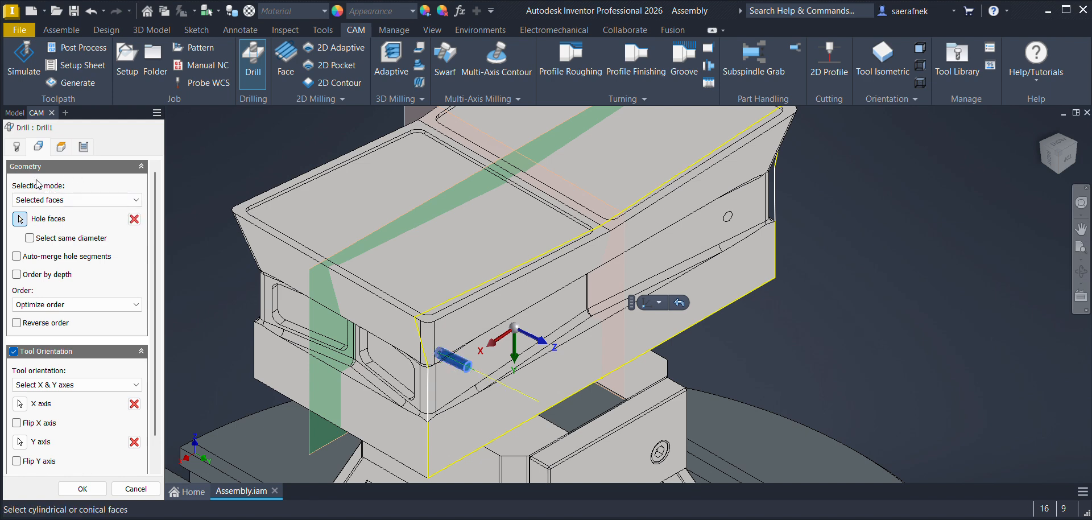
pyautogui.click(61, 148)
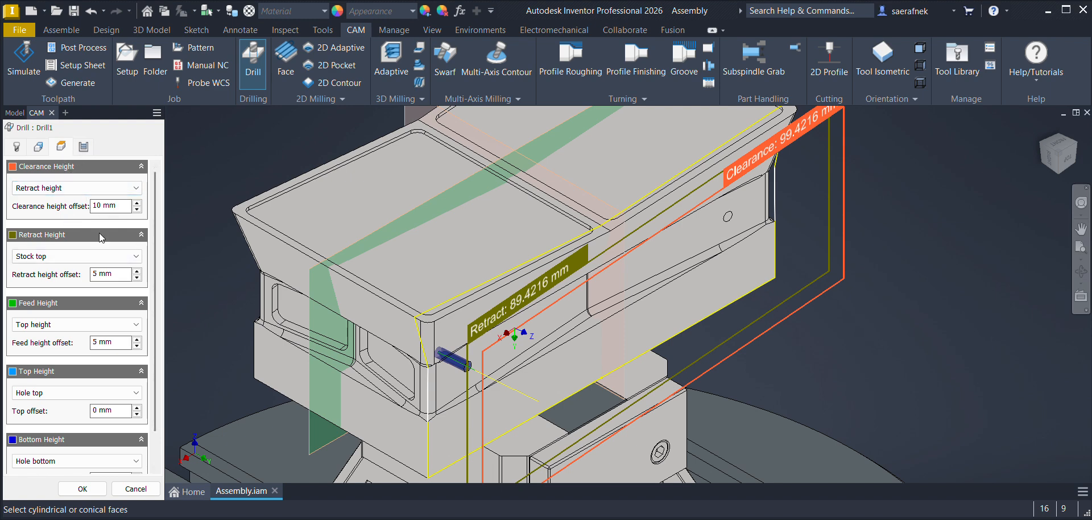
pyautogui.click(84, 146)
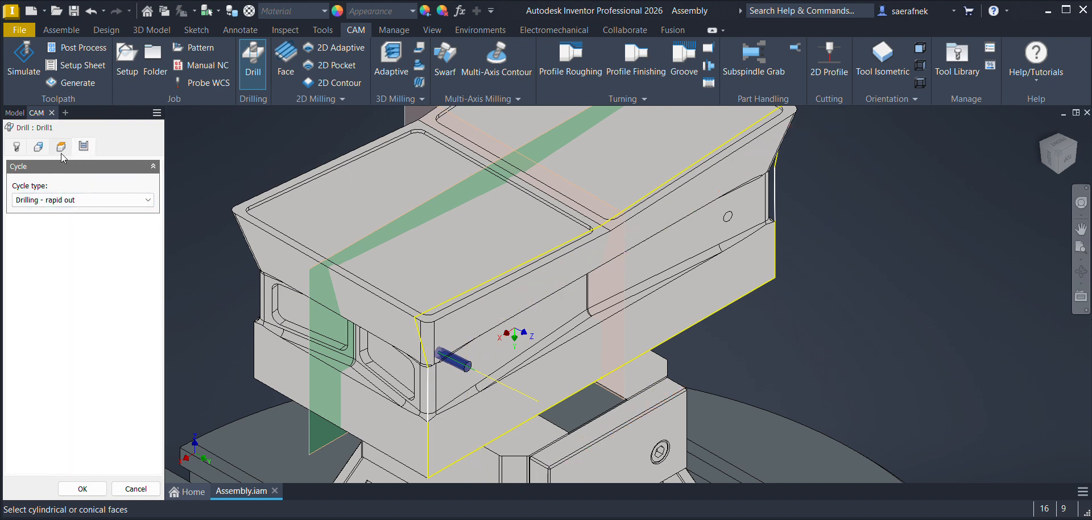
pyautogui.click(60, 152)
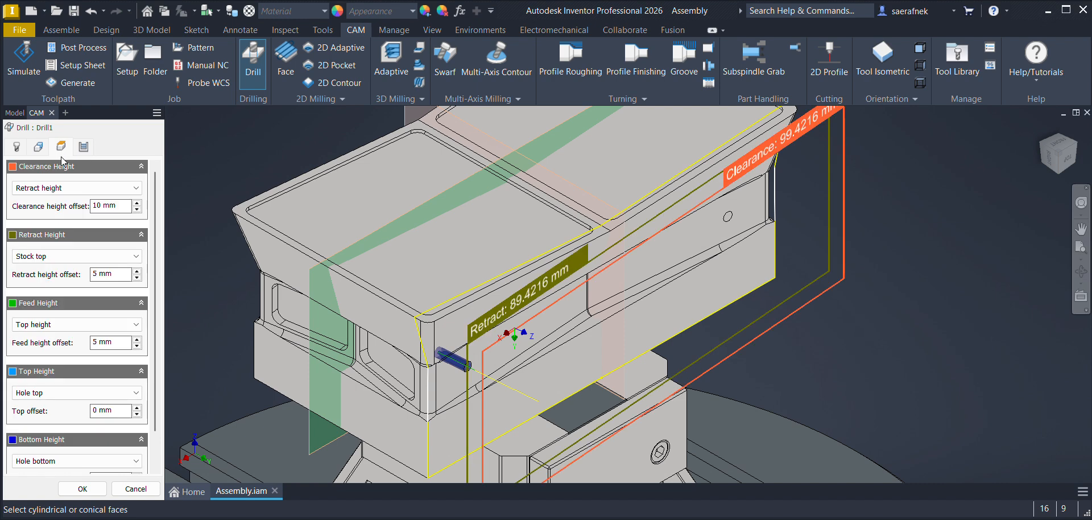
pyautogui.scroll(-1, 156, 424)
pyautogui.click(59, 424)
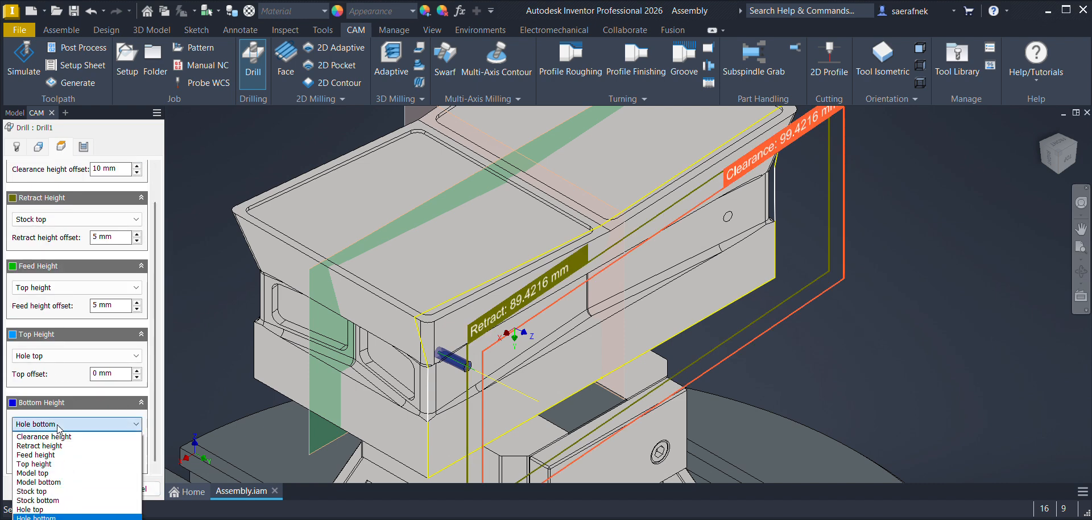
pyautogui.click(45, 519)
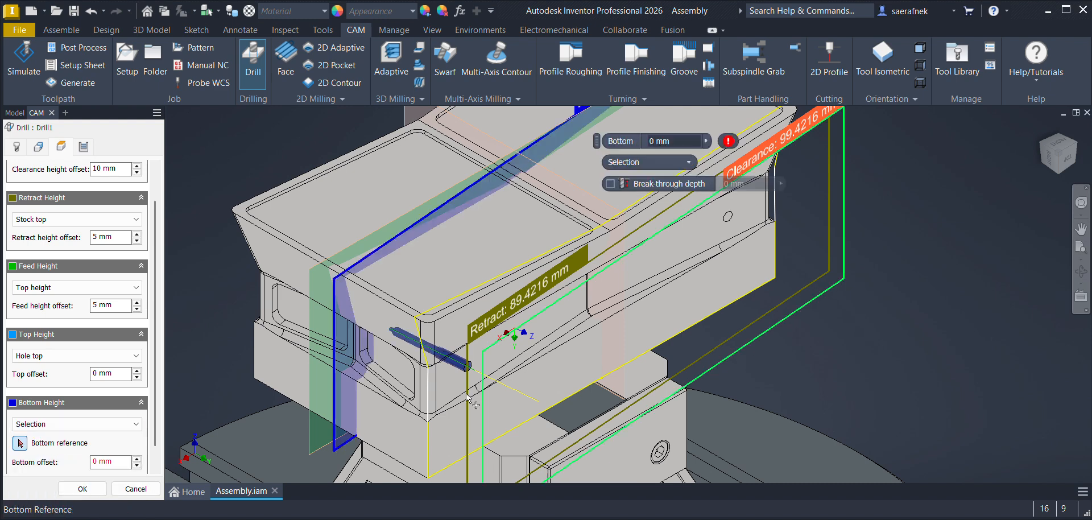
pyautogui.click(503, 360)
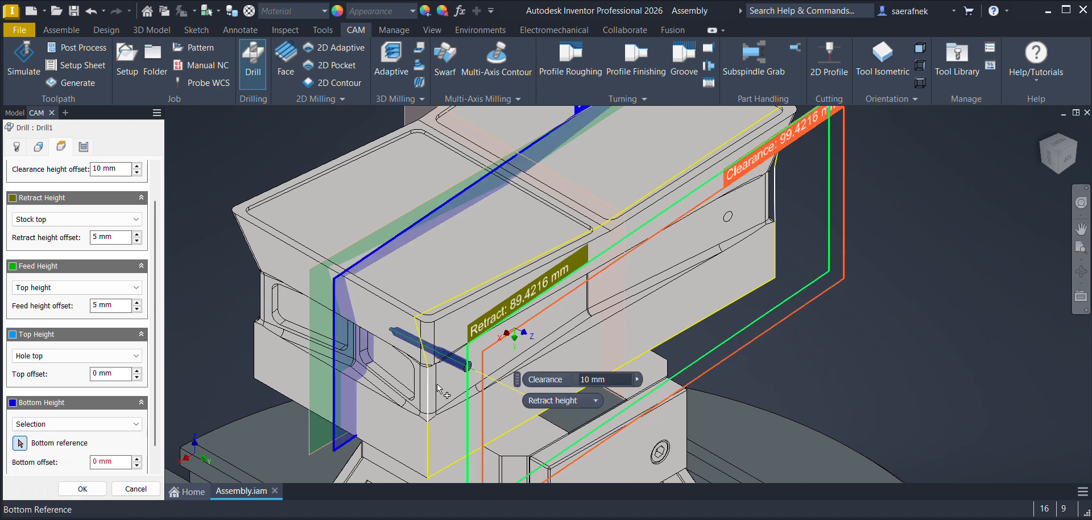
pyautogui.scroll(-3, 442, 390)
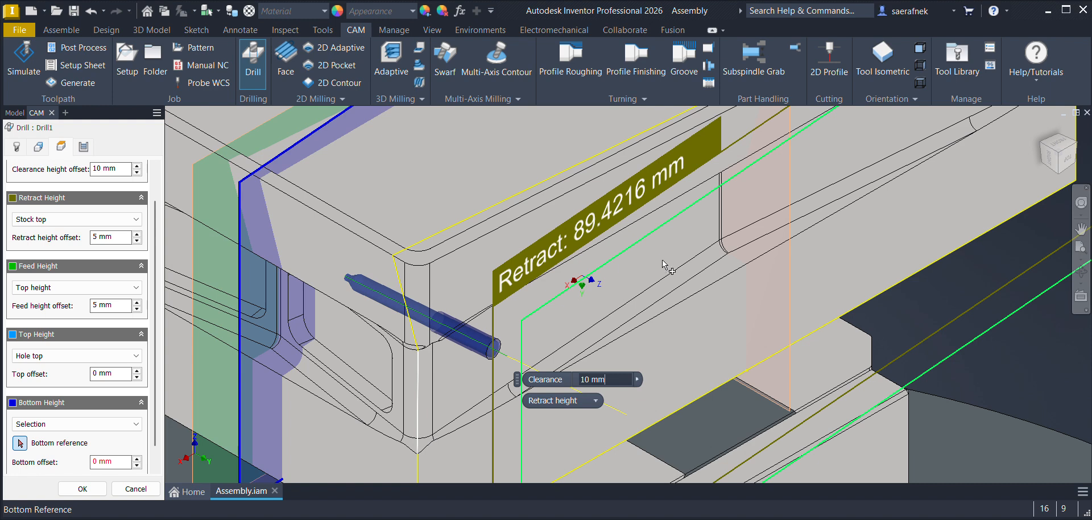
pyautogui.scroll(-4, 671, 282)
pyautogui.scroll(8, 668, 279)
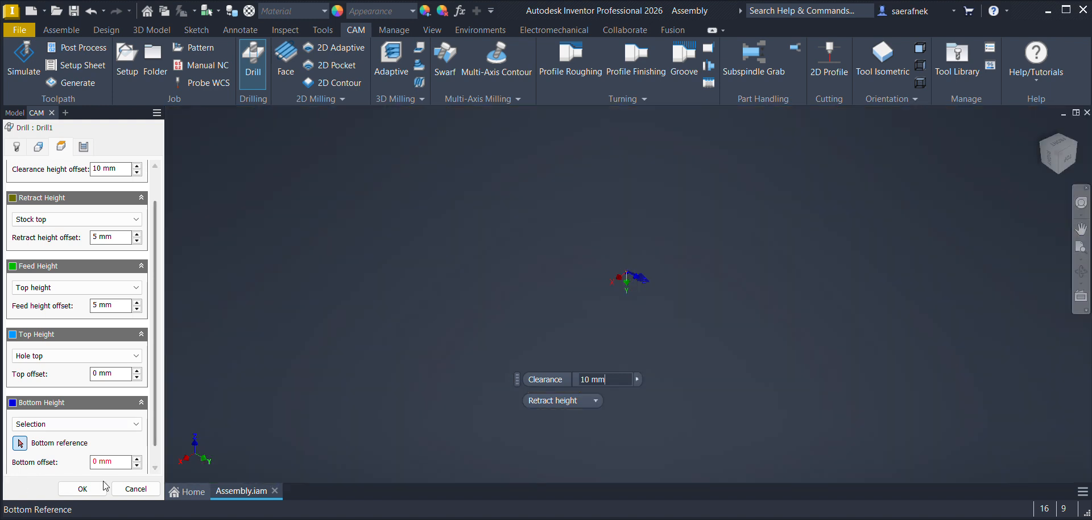
pyautogui.click(16, 446)
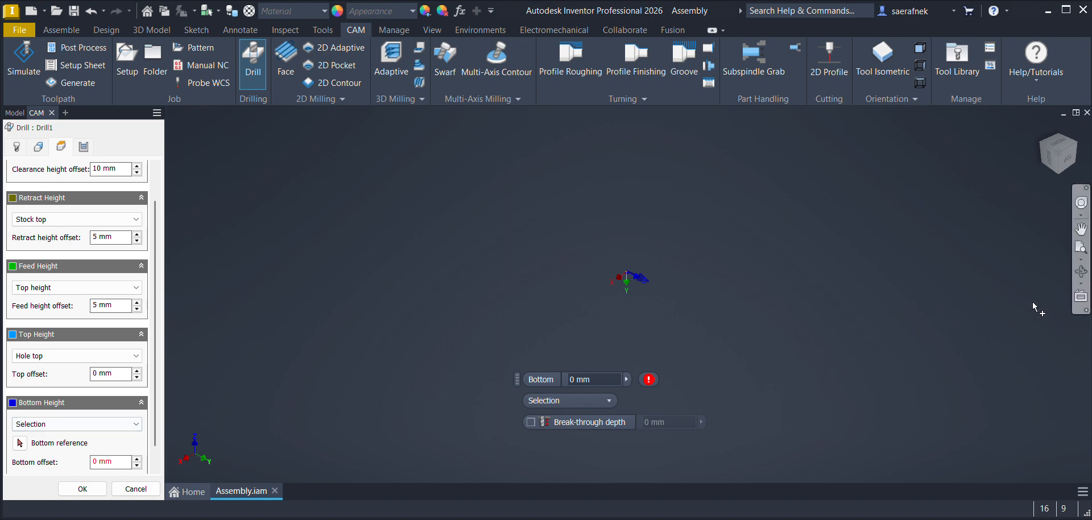
pyautogui.scroll(-6, 645, 275)
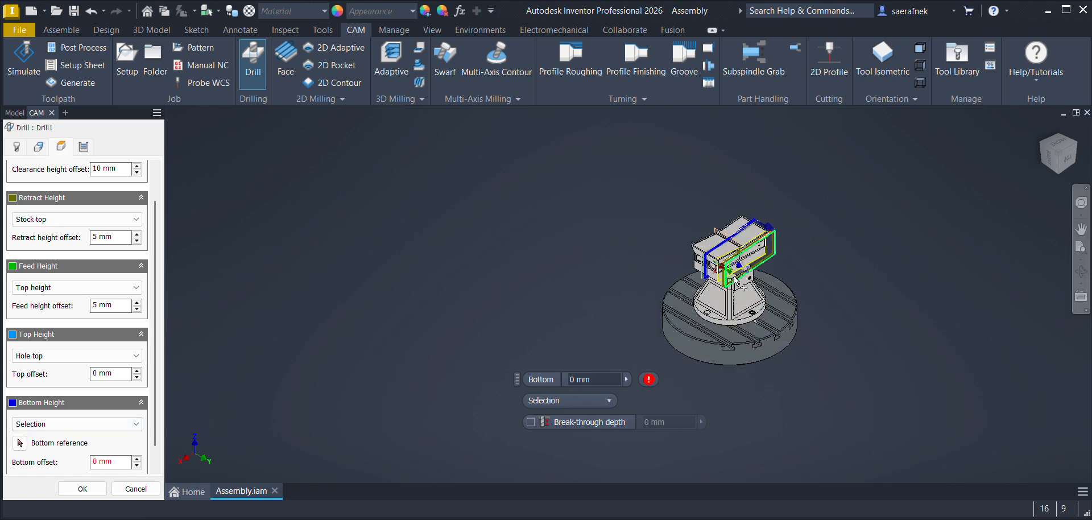
pyautogui.scroll(-10, 778, 283)
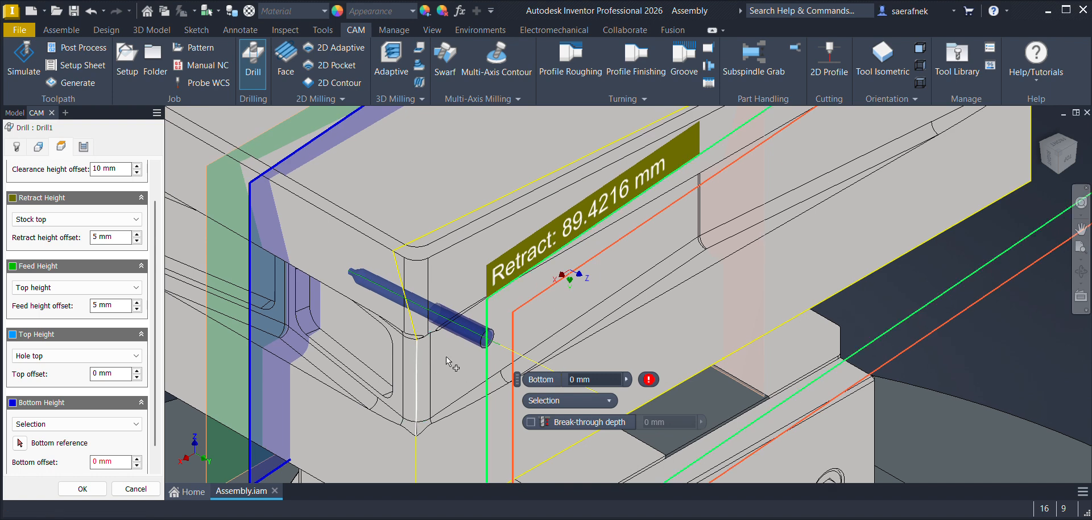
pyautogui.scroll(-3, 447, 362)
pyautogui.scroll(3, 447, 362)
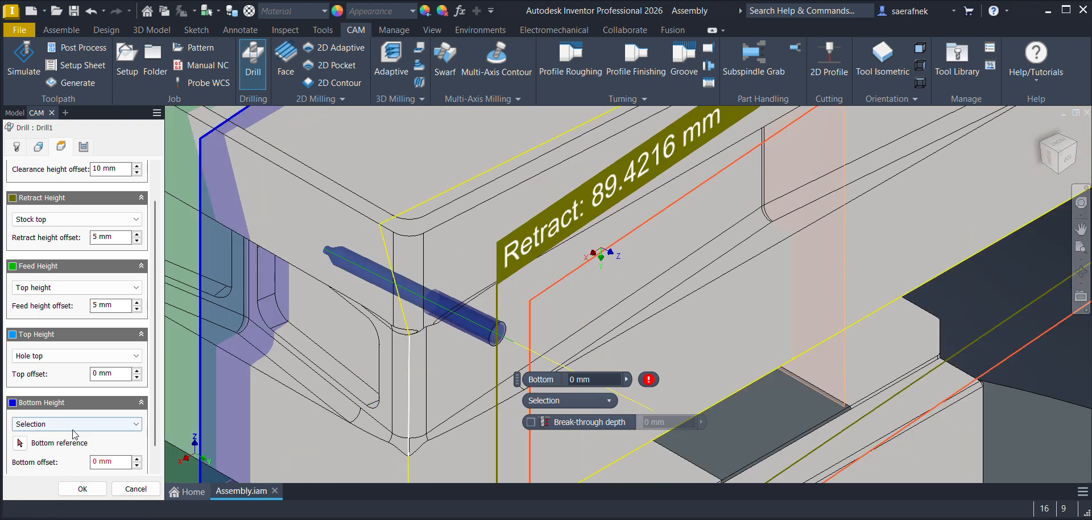
pyautogui.scroll(-1, 156, 367)
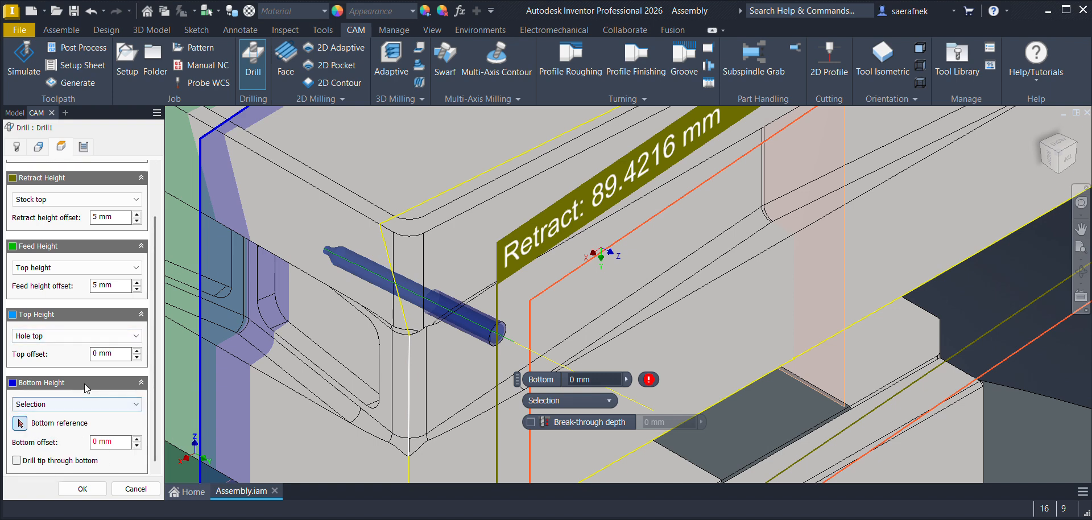
pyautogui.click(442, 382)
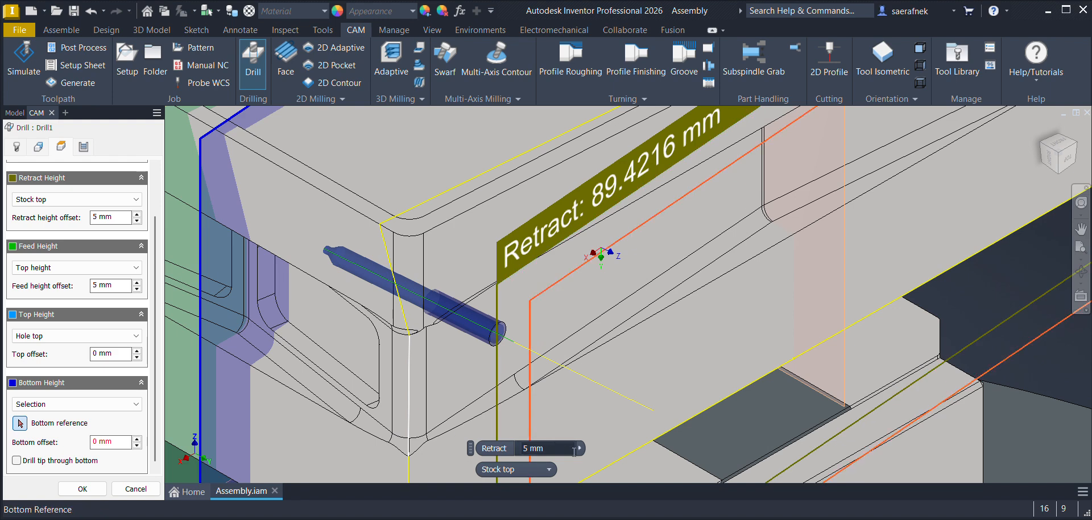
pyautogui.press('Escape')
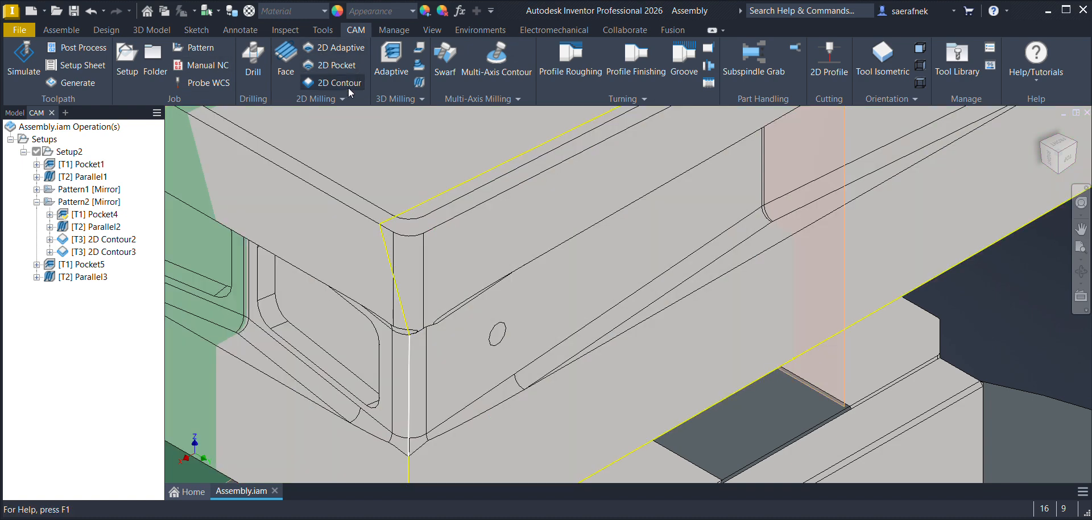
# Step: Start a new Drill operation with the Ø3/16" #2 center drill and set its spindle speed to 3000 rpm
pyautogui.click(253, 63)
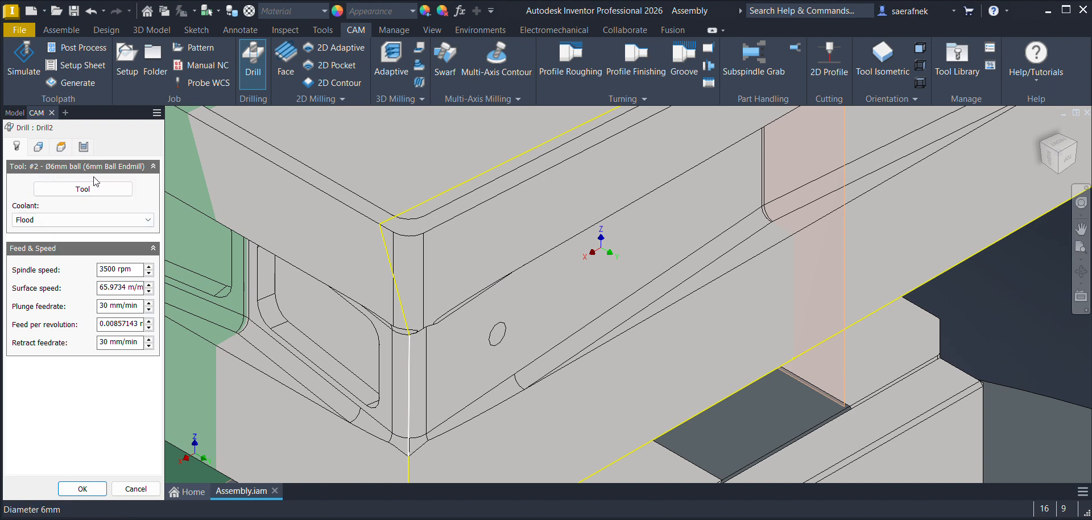
pyautogui.click(80, 190)
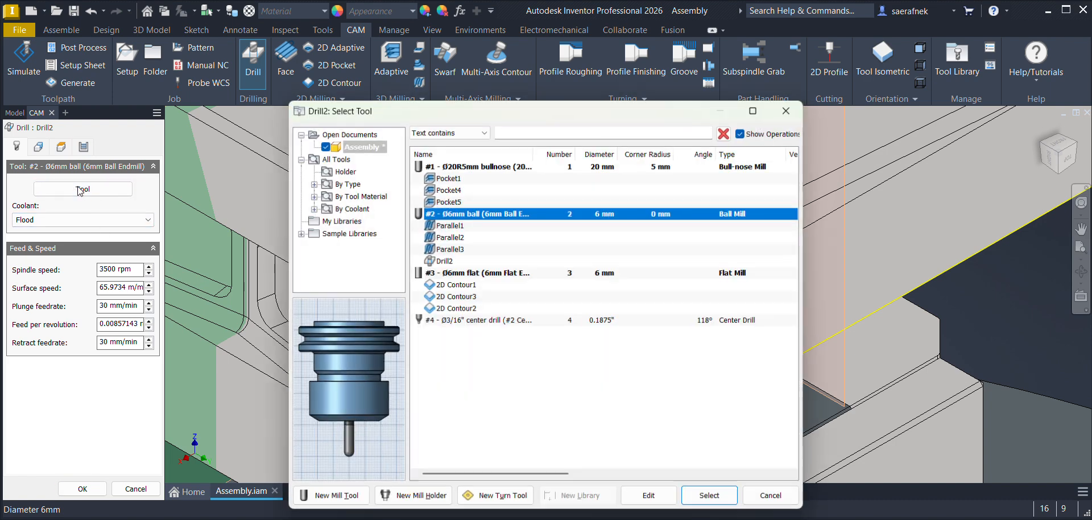
pyautogui.click(448, 319)
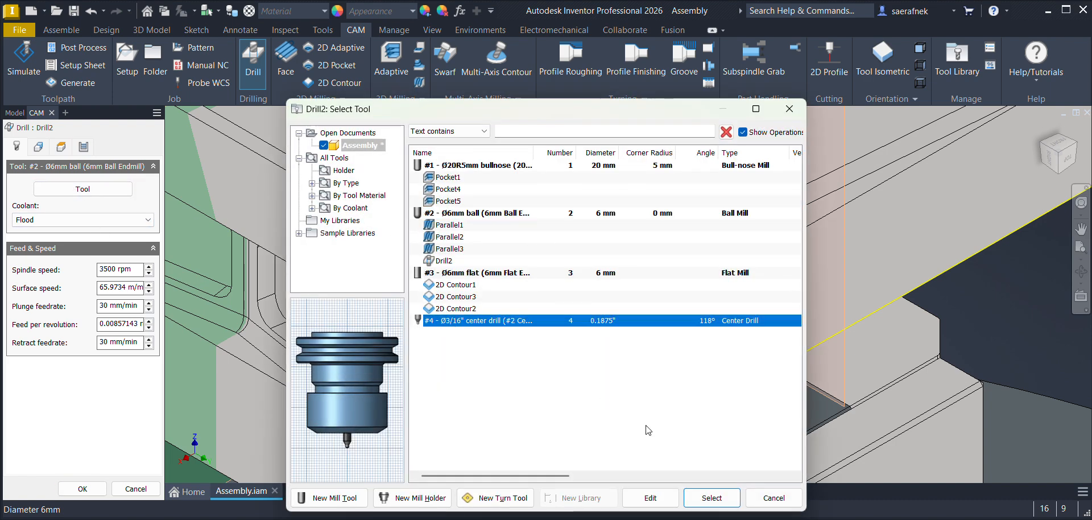
pyautogui.click(693, 490)
pyautogui.doubleClick(117, 269)
pyautogui.write('3000')
pyautogui.press('Return')
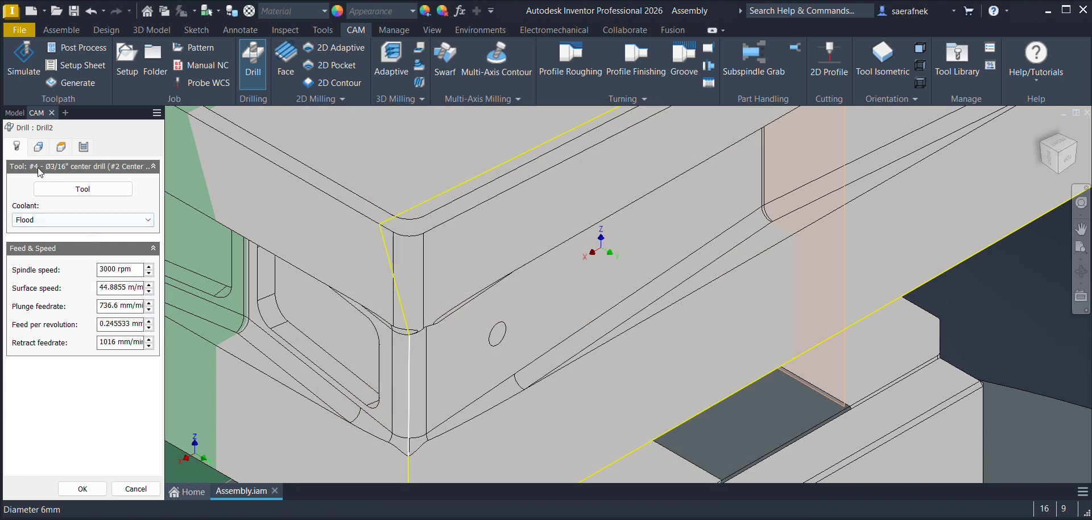
# Step: Orient the drill by X & Y axes, using the recessed side face's lower edge for X and its vertical end edge for Y
pyautogui.click(38, 149)
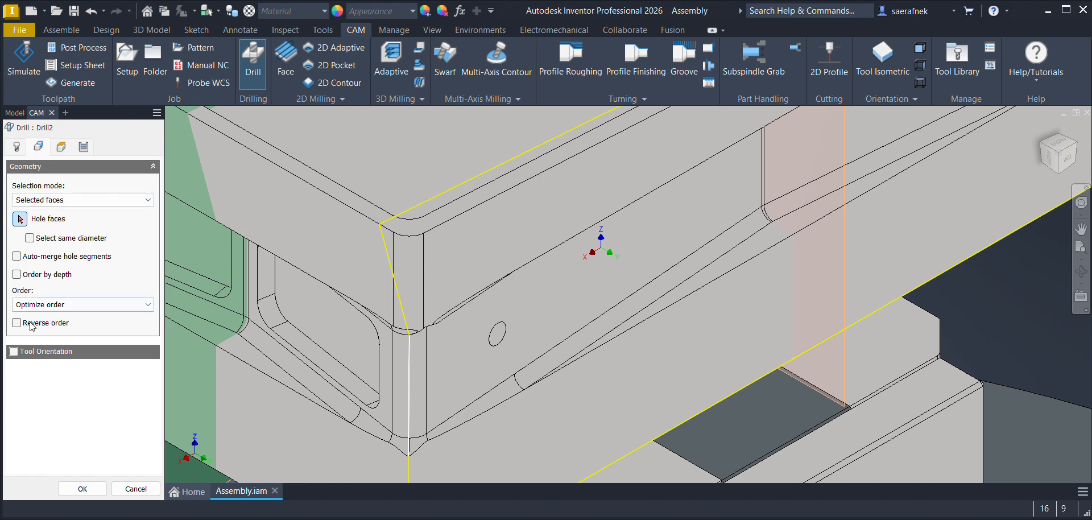
pyautogui.click(14, 352)
pyautogui.click(59, 385)
pyautogui.click(46, 436)
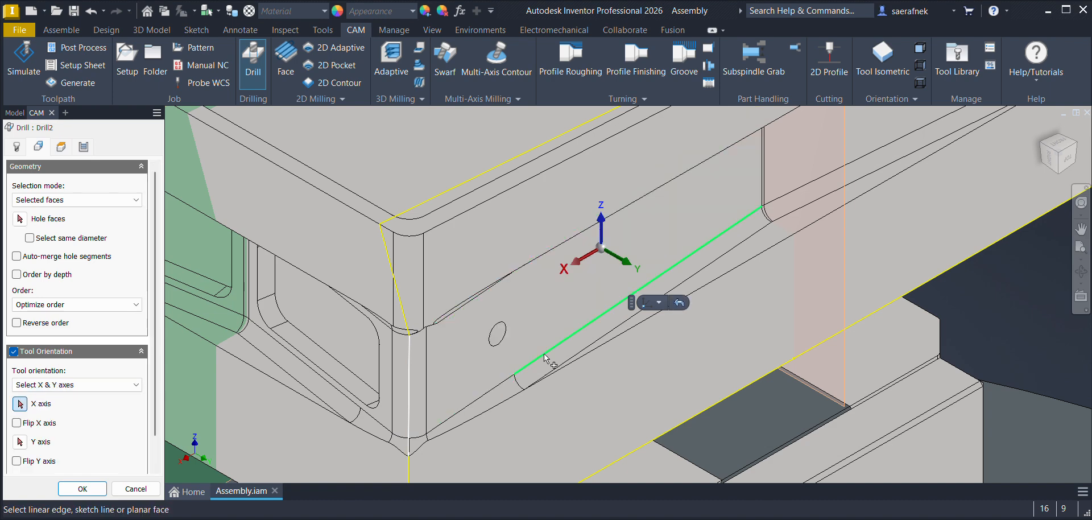
pyautogui.click(580, 343)
pyautogui.click(20, 442)
pyautogui.click(764, 177)
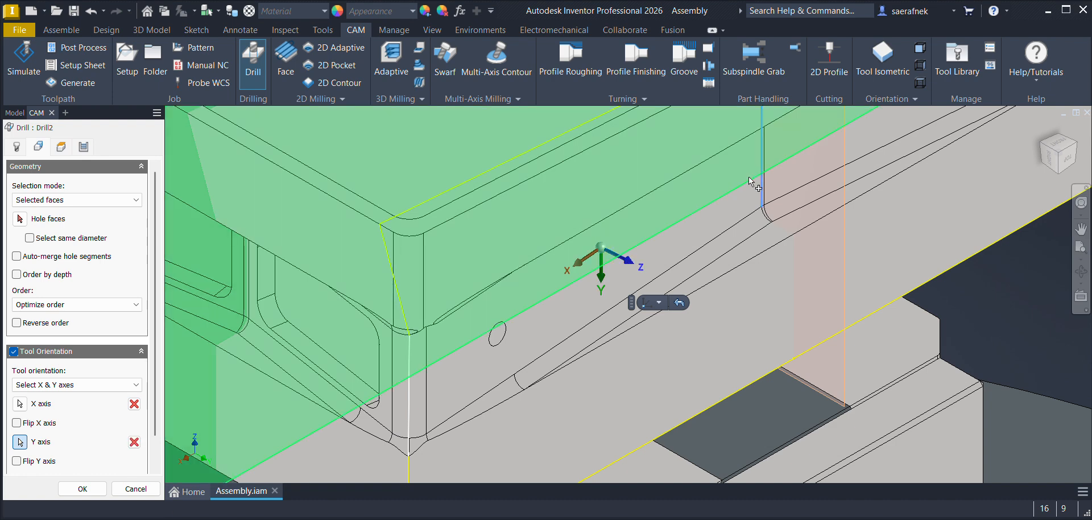
# Step: Select the cylindrical face of the 6 mm hole near the corner of the recessed side face as the hole to drill
pyautogui.click(38, 201)
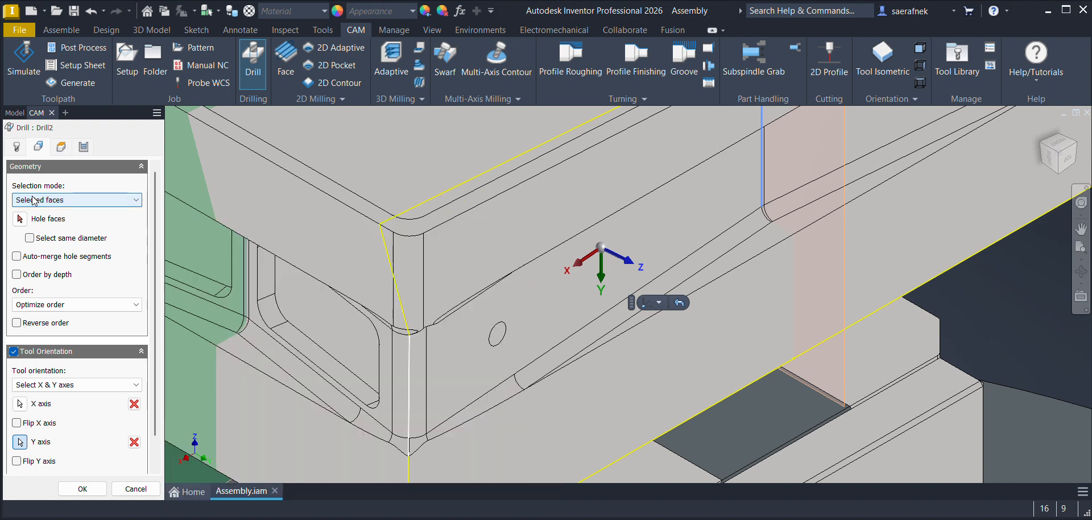
pyautogui.click(19, 218)
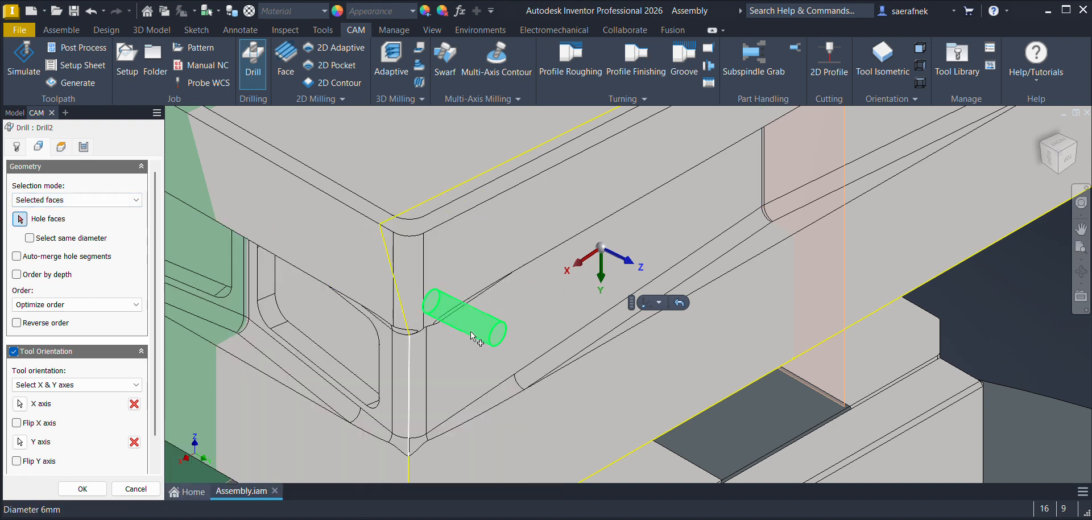
pyautogui.click(499, 346)
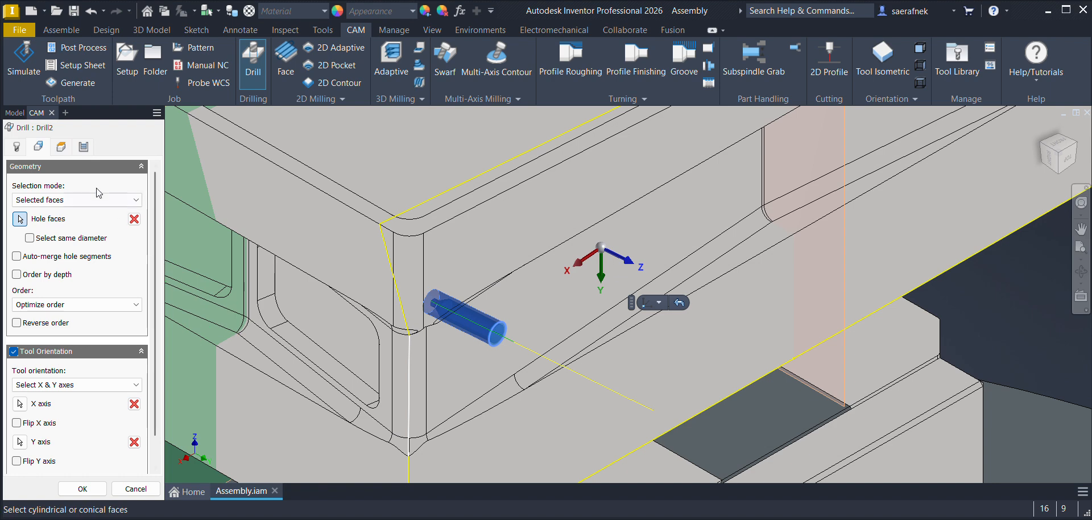
# Step: Set the drilling bottom height to Selection, referenced to the recessed side face around the hole
pyautogui.click(61, 147)
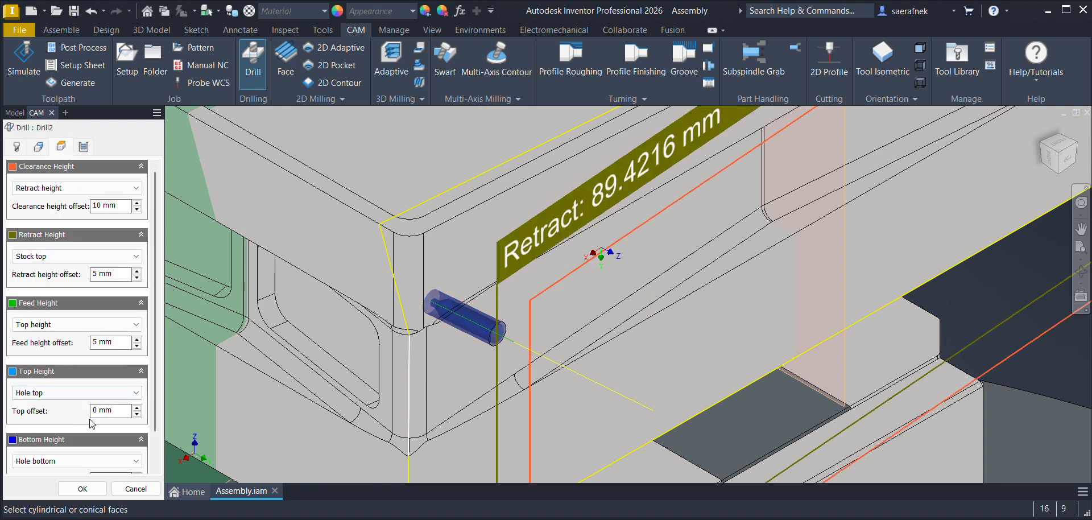
pyautogui.scroll(-2, 151, 375)
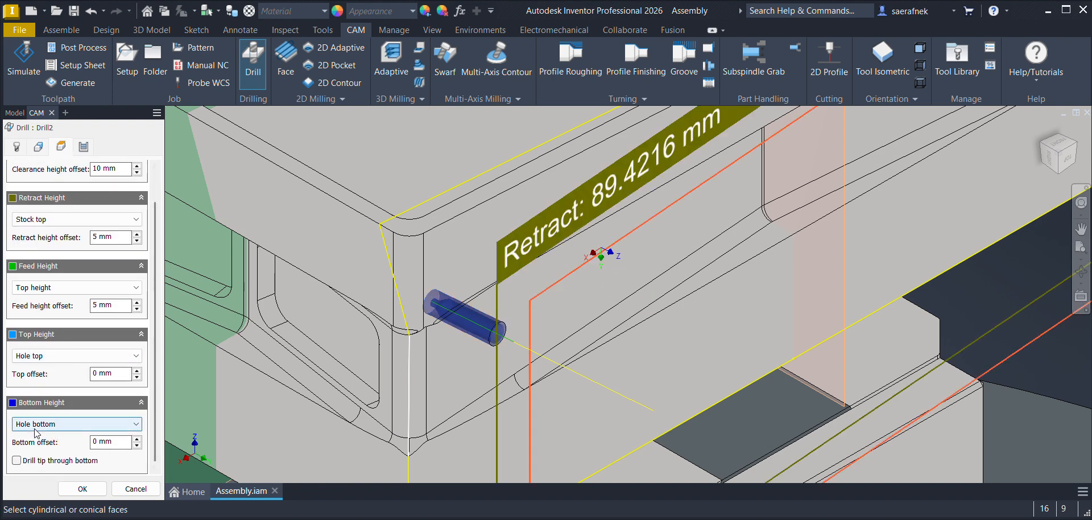
pyautogui.click(105, 424)
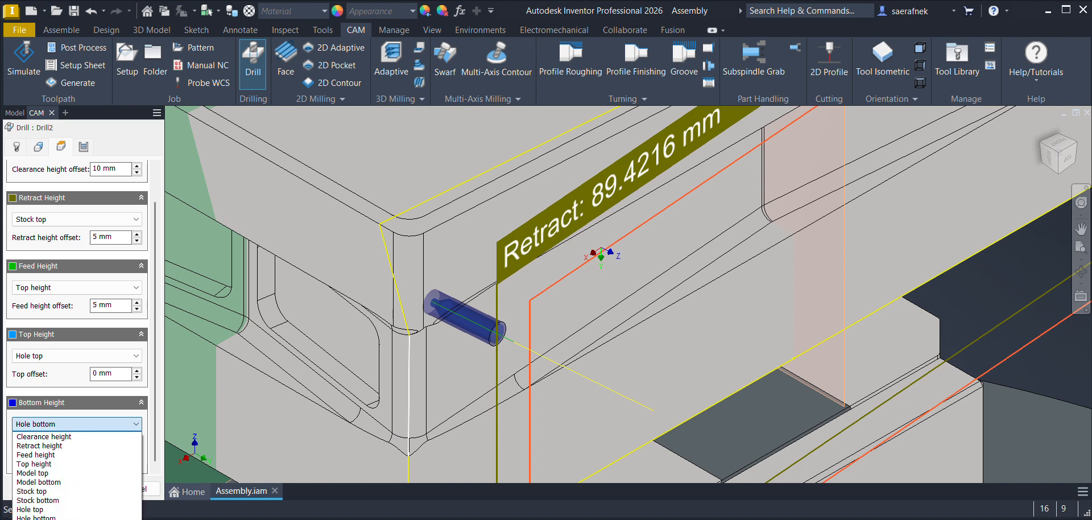
pyautogui.click(40, 519)
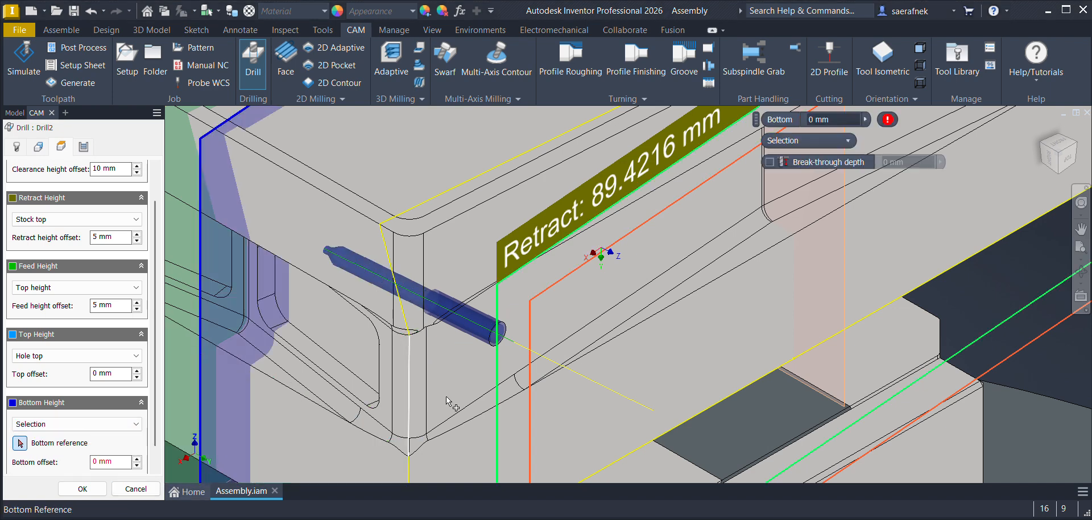
pyautogui.scroll(6, 449, 397)
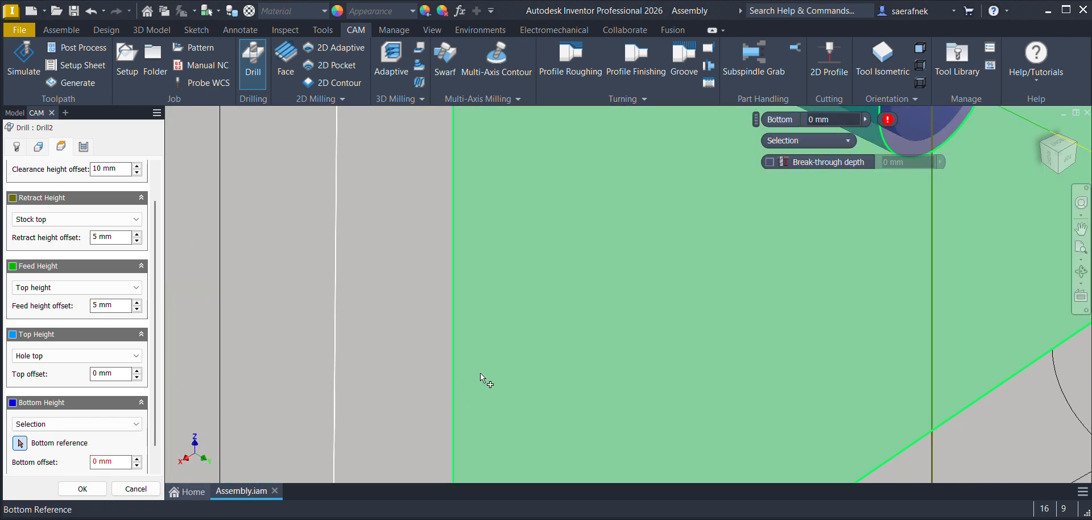
pyautogui.click(481, 377)
pyautogui.scroll(-5, 502, 371)
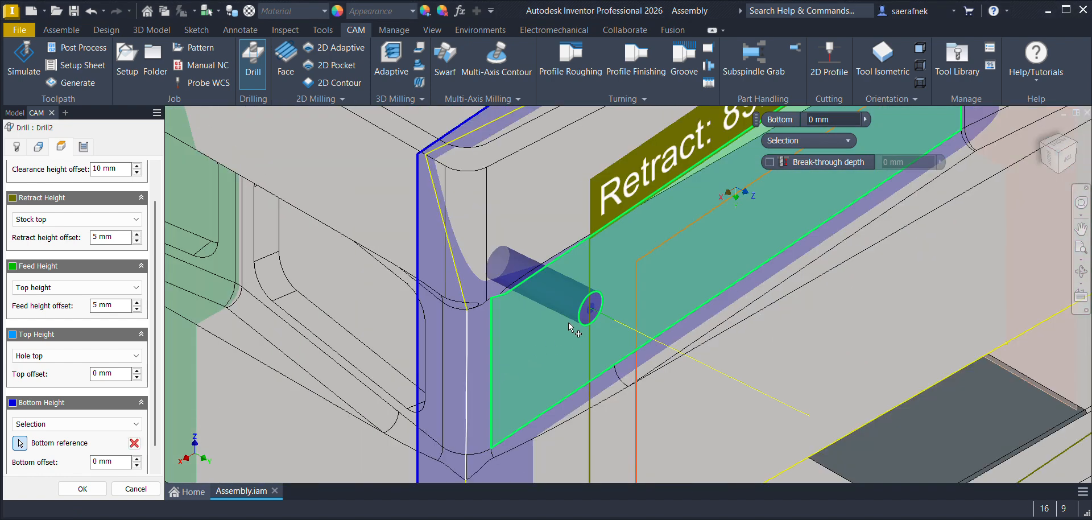
# Step: Set the bottom height offset to -4 mm
pyautogui.click(137, 465)
pyautogui.click(137, 465)
pyautogui.click(137, 465)
pyautogui.click(137, 465)
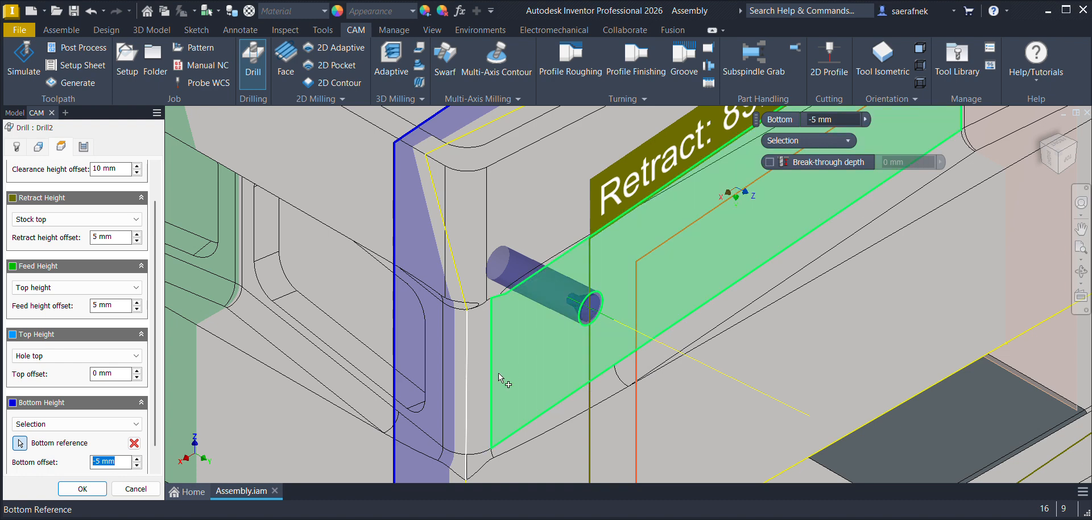
pyautogui.click(136, 459)
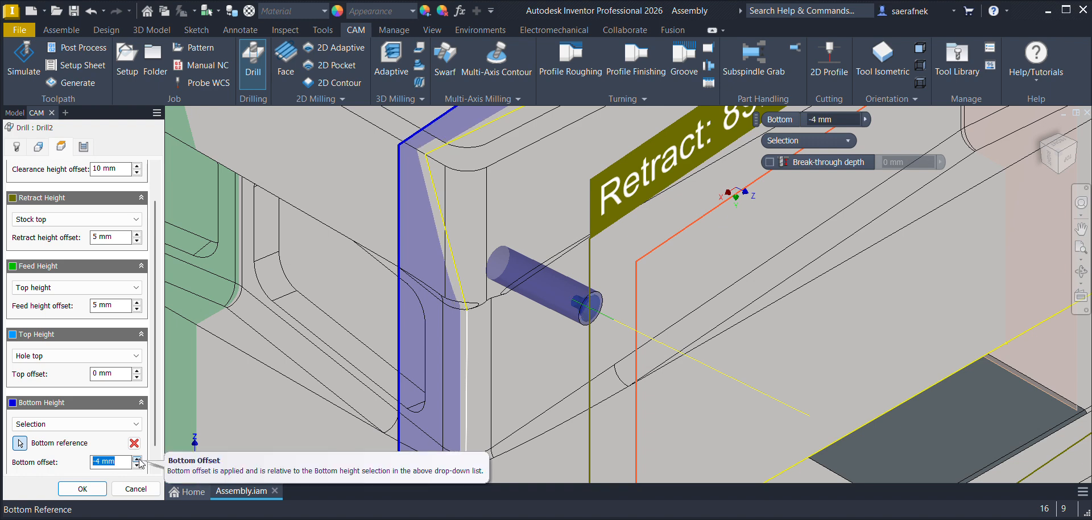
# Step: Use the Chip breaking - partial retract cycle with a 2 mm accumulated pecking depth, generate the drilling operation and display its toolpath
pyautogui.click(83, 146)
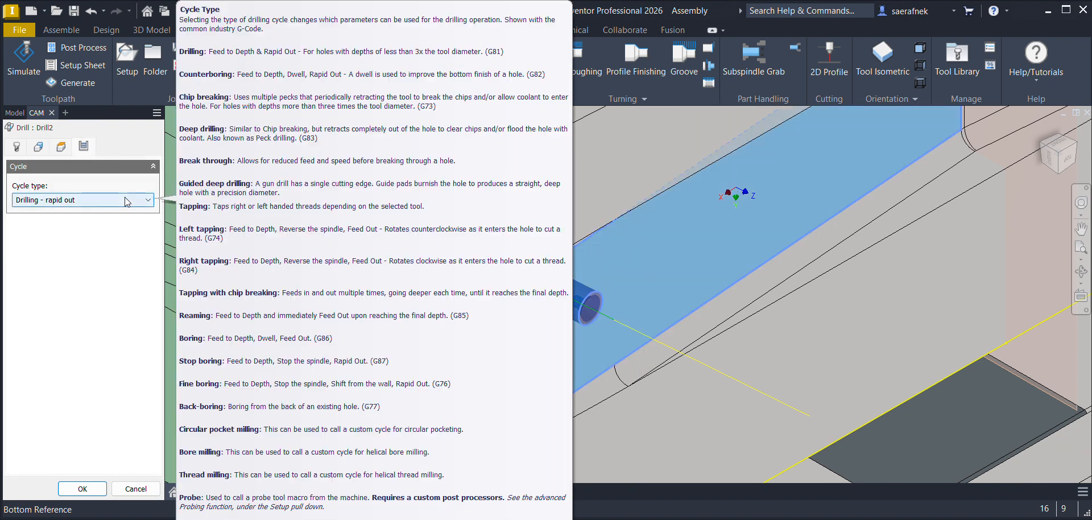
pyautogui.click(123, 199)
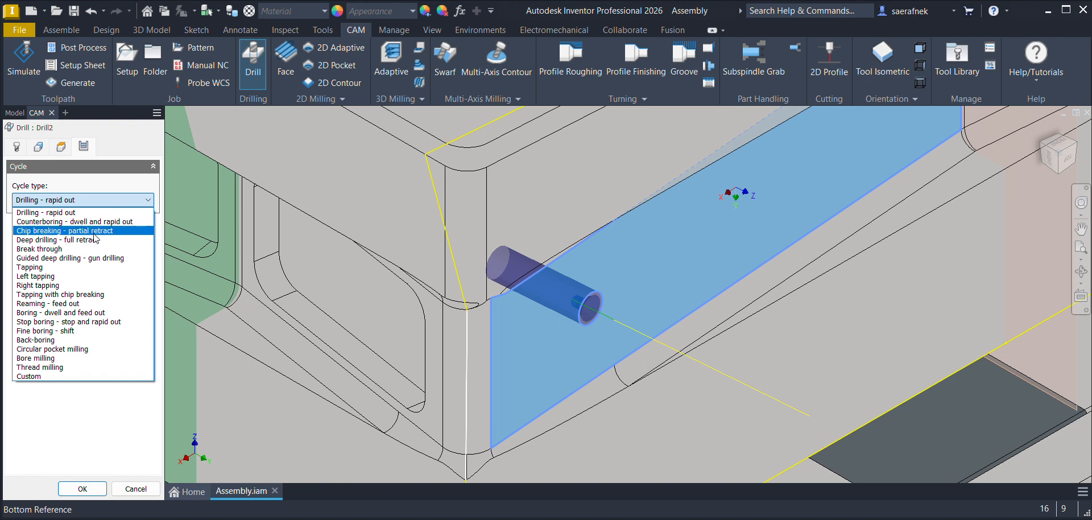
pyautogui.click(94, 233)
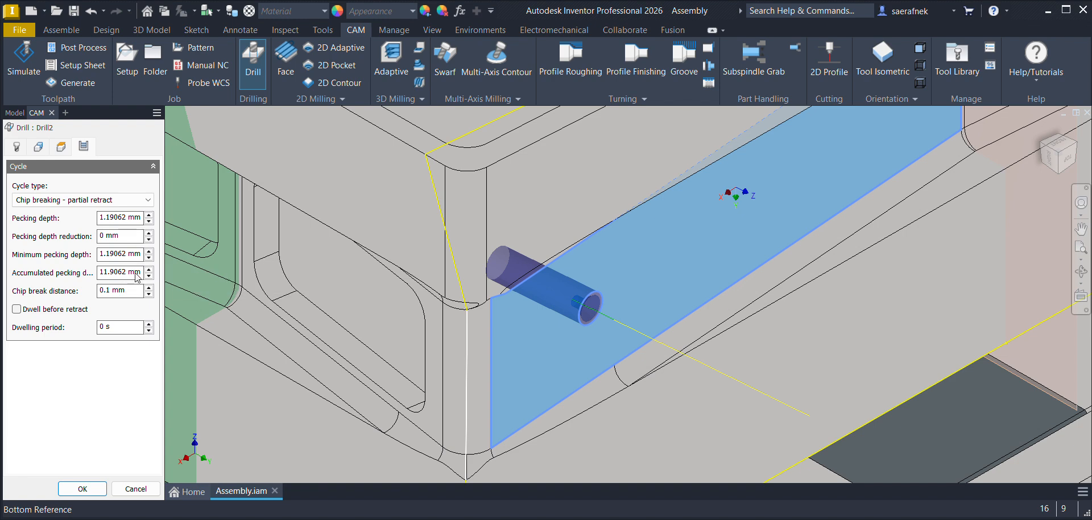
pyautogui.moveTo(142, 274); pyautogui.dragTo(61, 277)
pyautogui.write('2')
pyautogui.click(83, 489)
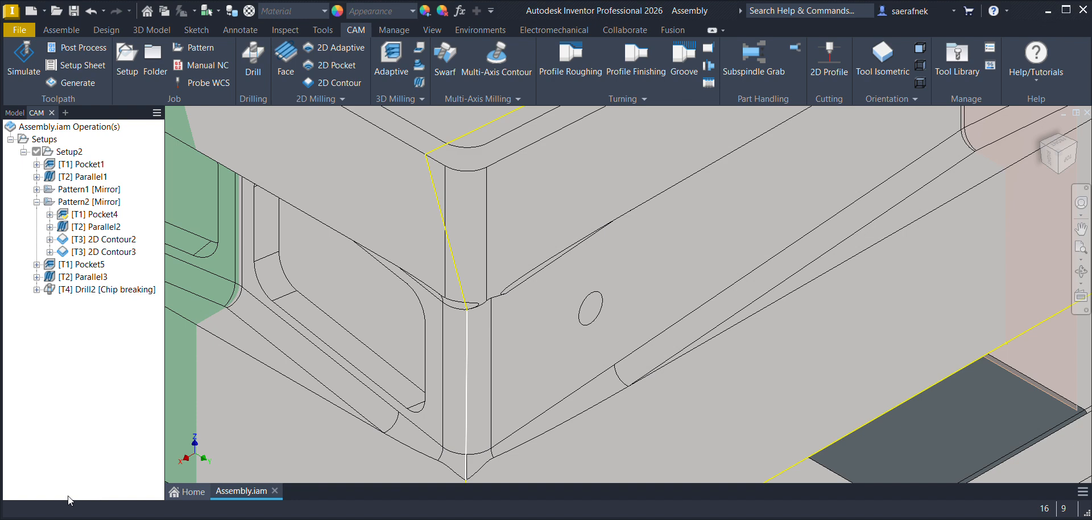
pyautogui.click(110, 287)
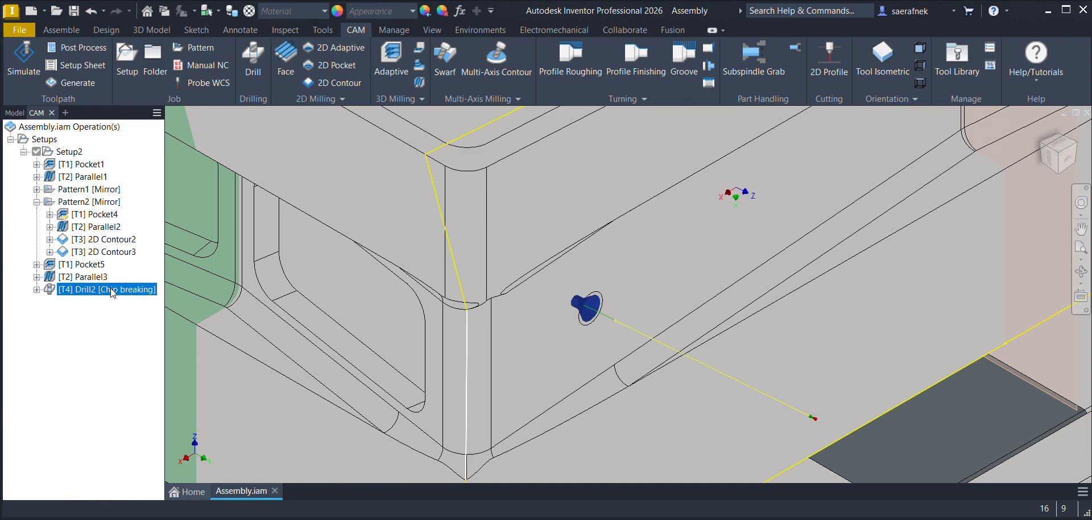
# Step: Start another drilling operation with the Ø3/16" center drill and enable Tool Orientation using Select X & Y axes
pyautogui.click(85, 324)
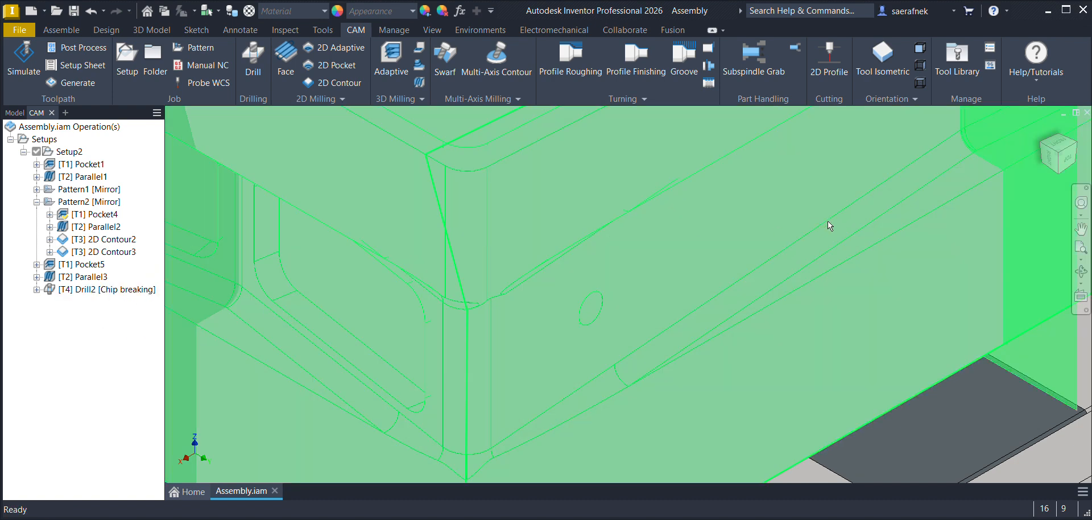
pyautogui.scroll(8, 768, 182)
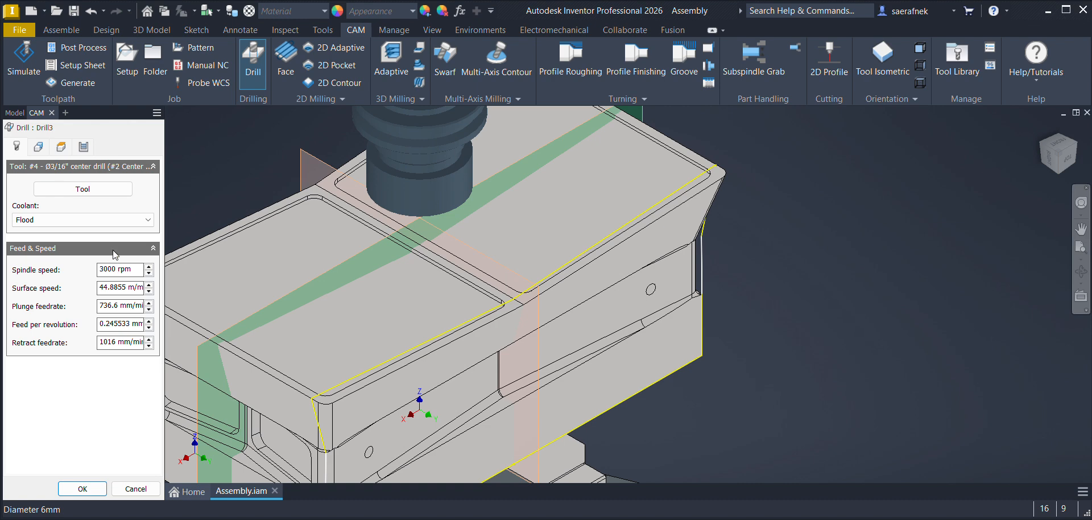
pyautogui.click(38, 147)
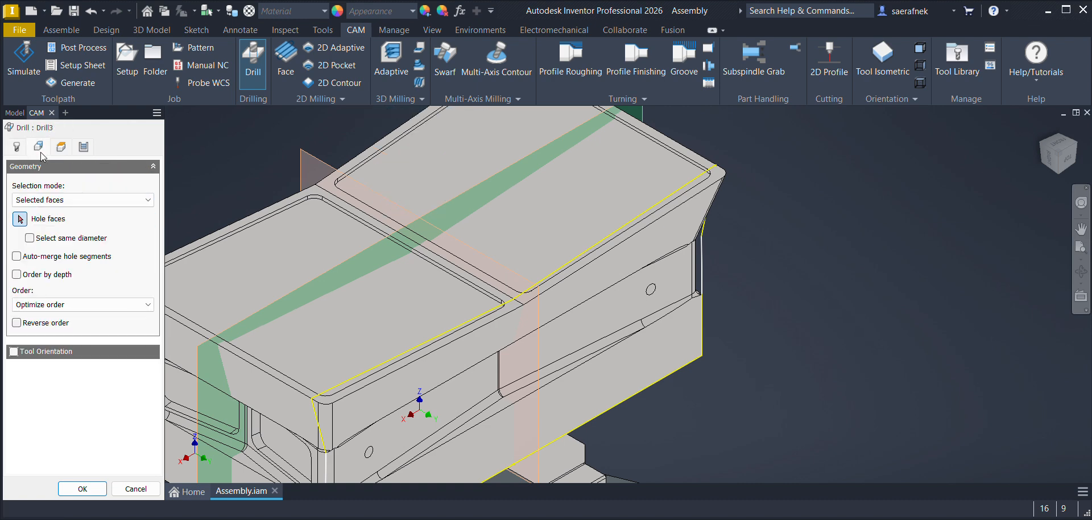
pyautogui.click(13, 352)
pyautogui.click(25, 386)
pyautogui.click(35, 436)
pyautogui.click(595, 346)
pyautogui.click(694, 278)
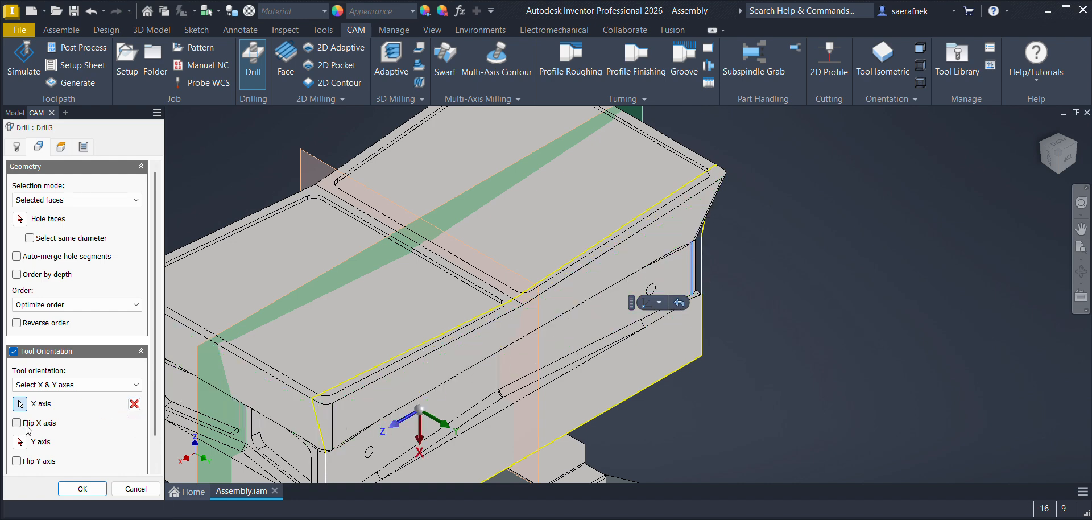
pyautogui.click(134, 403)
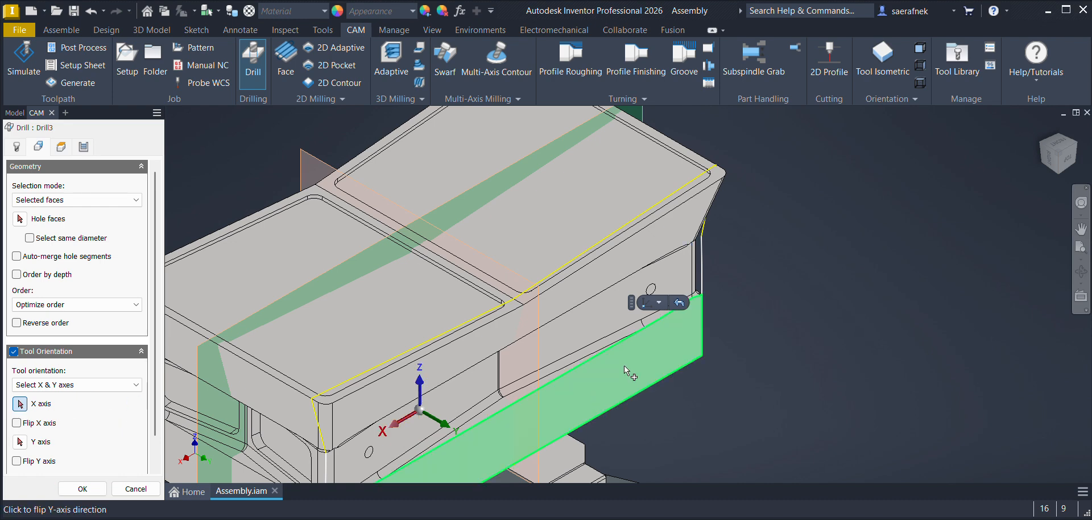
# Step: Orient the tool with X along the recessed side face's lower edge and Y along its vertical end edge, and select the far 6 mm hole
pyautogui.click(576, 352)
pyautogui.click(20, 442)
pyautogui.click(691, 283)
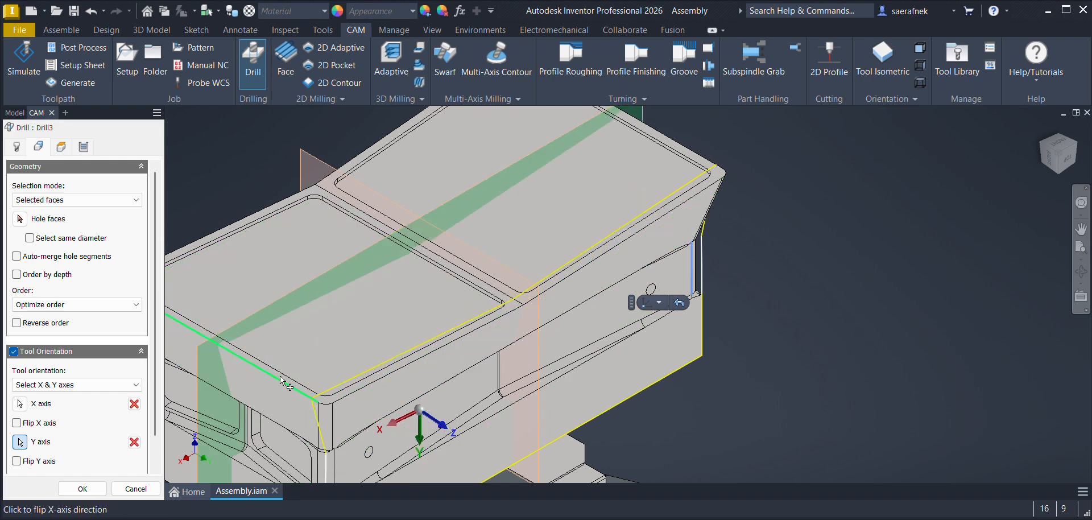
pyautogui.click(20, 218)
pyautogui.click(648, 289)
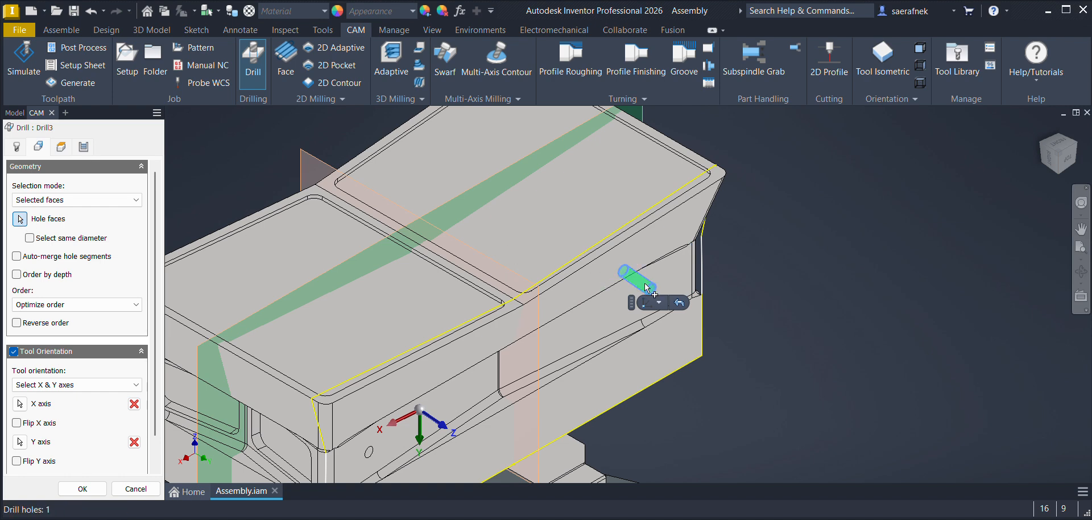
# Step: Set the drilling bottom height to Selection, referenced to the recessed side face around the far hole
pyautogui.click(61, 146)
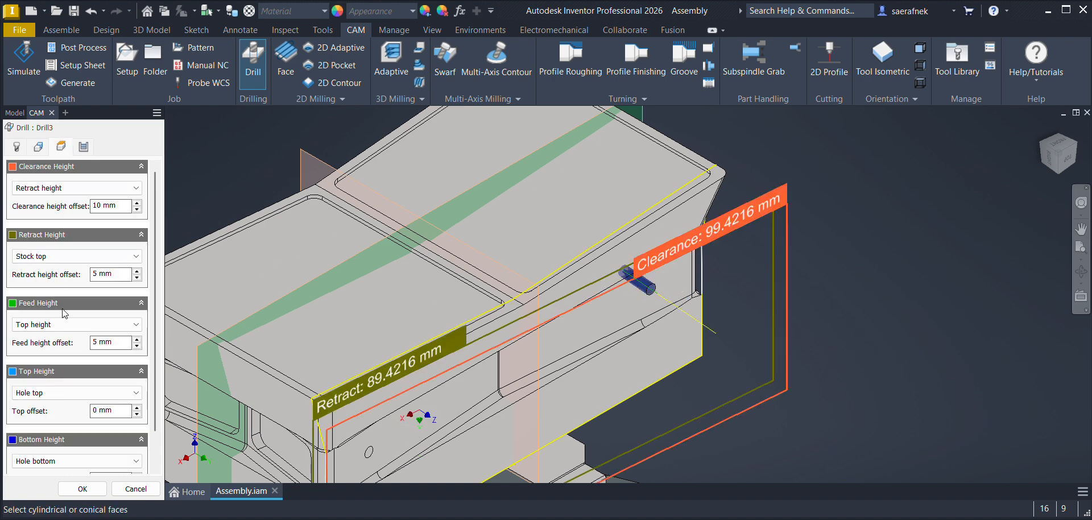
pyautogui.scroll(-1, 151, 401)
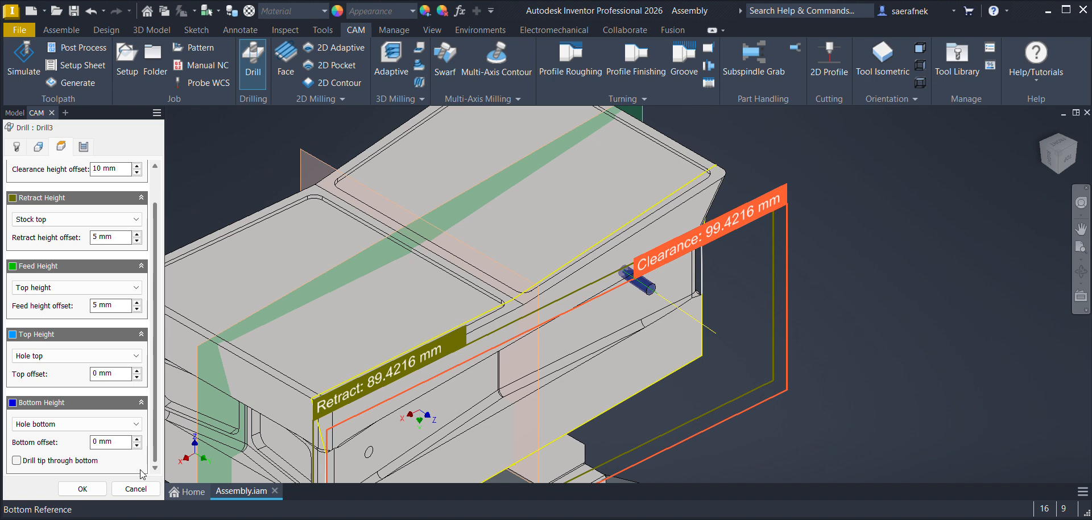
pyautogui.click(76, 424)
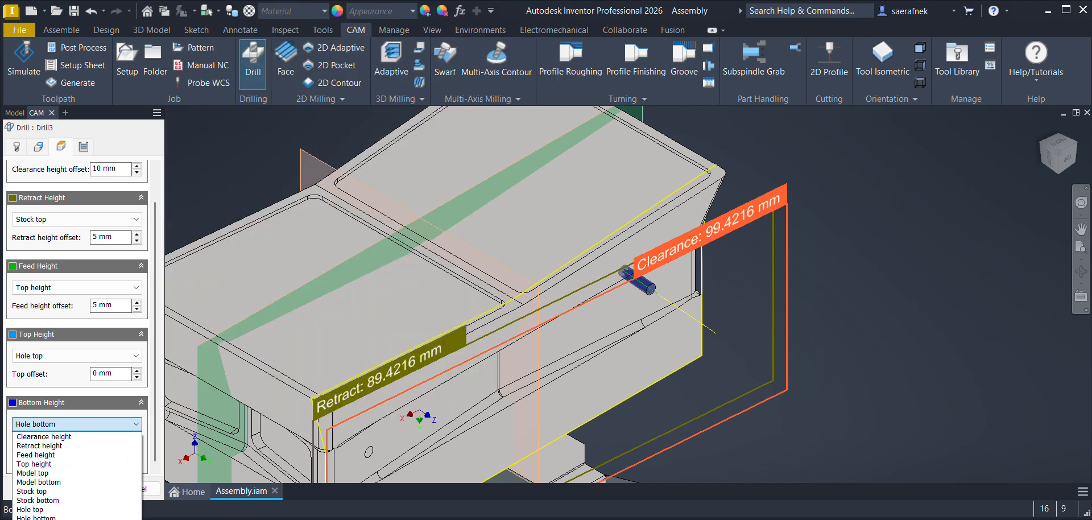
pyautogui.click(48, 519)
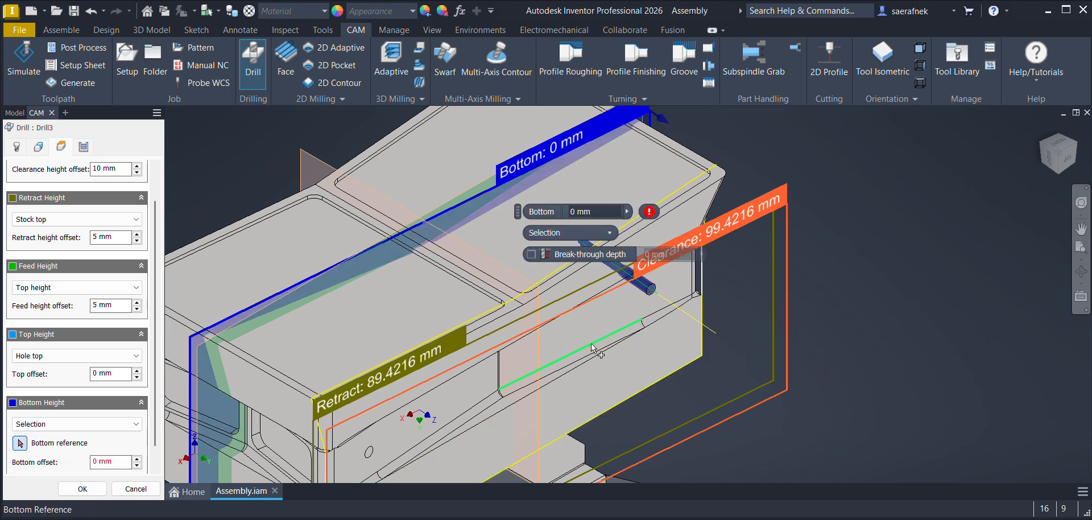
pyautogui.scroll(4, 601, 347)
pyautogui.click(664, 318)
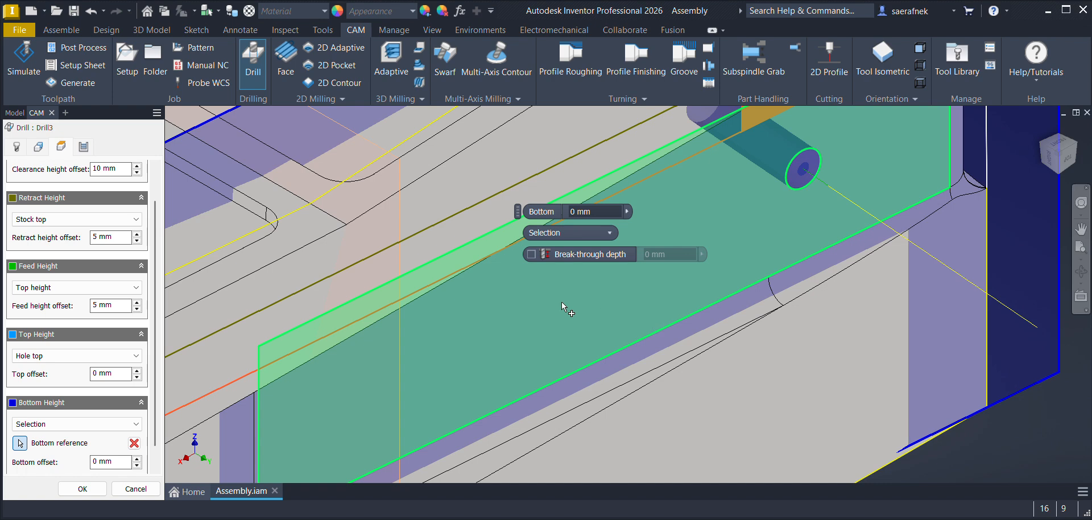
# Step: Set the bottom offset for the far hole to -4 mm
pyautogui.scroll(-3, 248, 323)
pyautogui.click(137, 465)
pyautogui.click(137, 464)
pyautogui.click(137, 465)
pyautogui.click(137, 465)
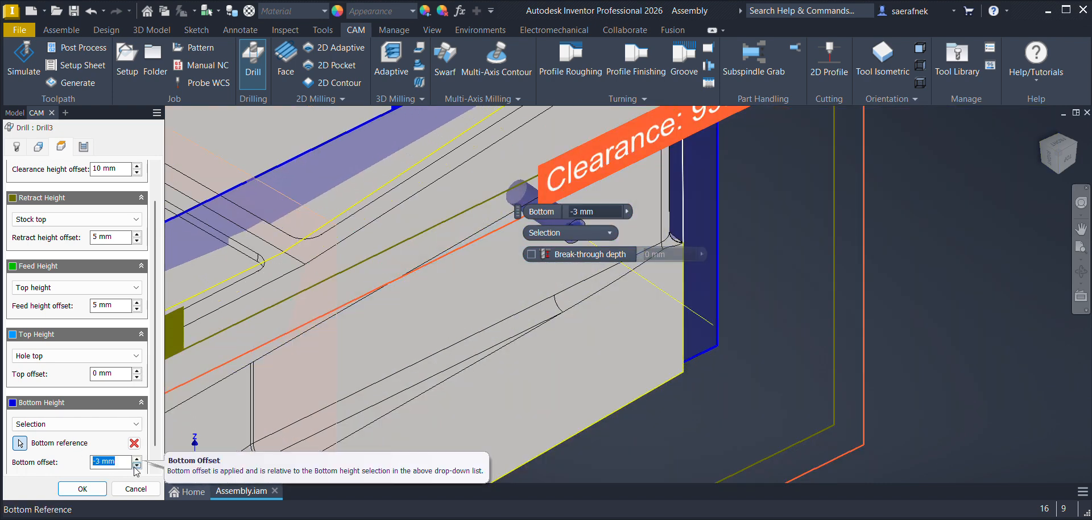
pyautogui.scroll(-4, 419, 324)
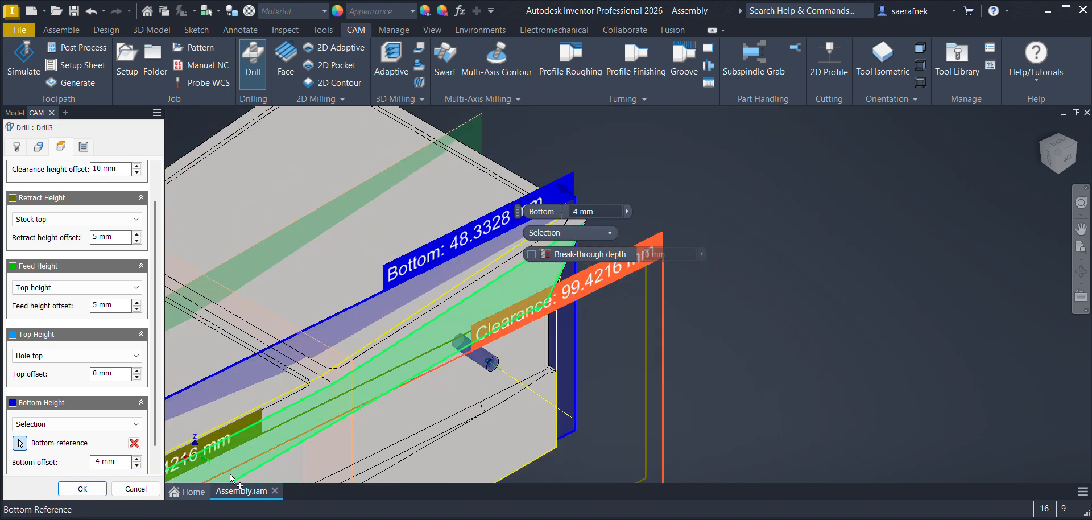
pyautogui.click(137, 465)
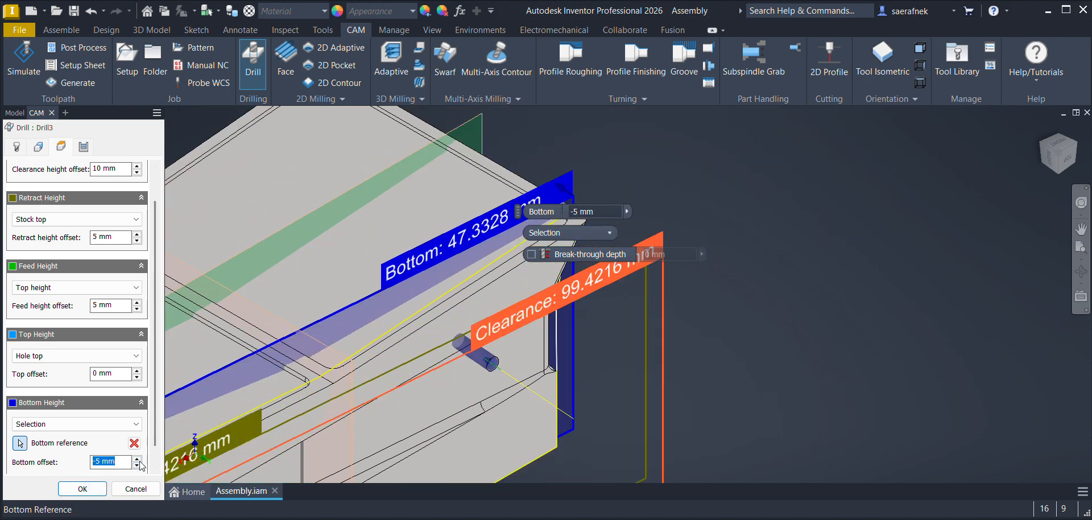
pyautogui.click(137, 459)
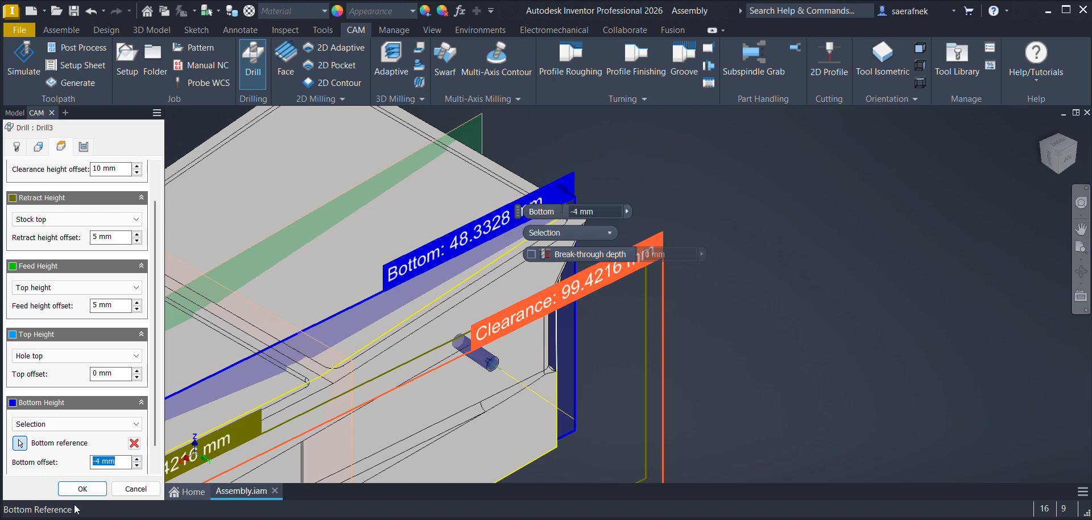
# Step: Use the Chip breaking - partial retract cycle with a 2 mm accumulated pecking depth and generate the far hole's drilling operation
pyautogui.click(83, 146)
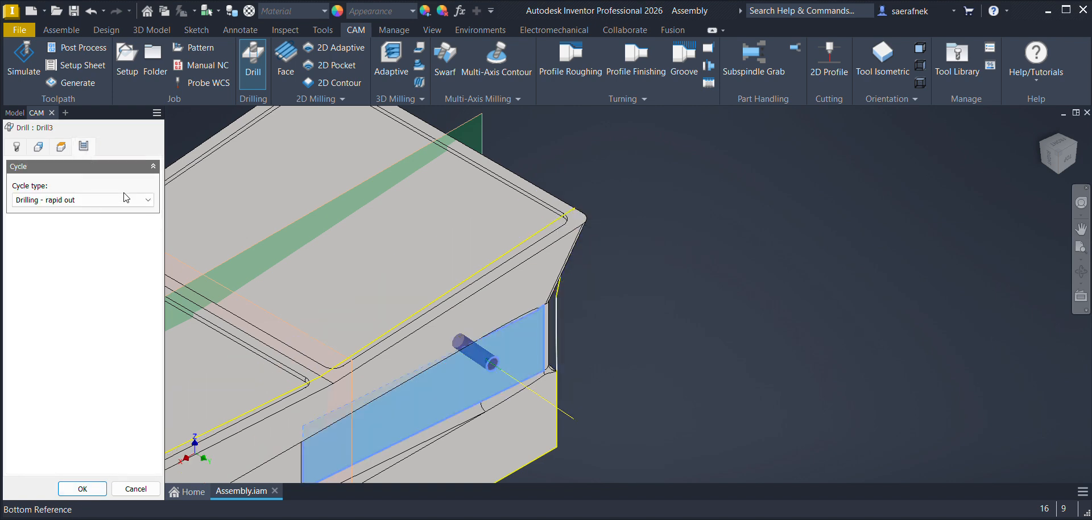
pyautogui.click(79, 199)
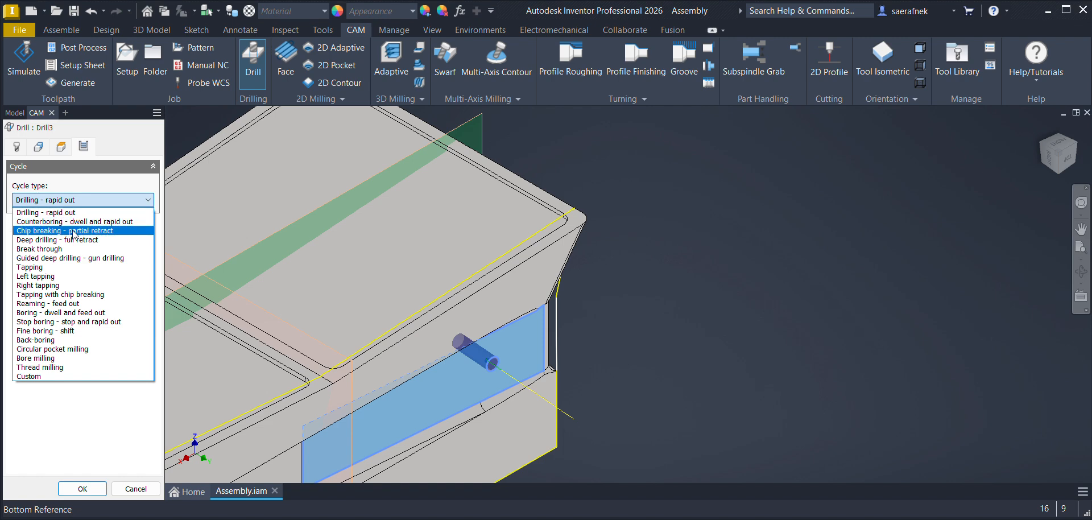
pyautogui.click(72, 233)
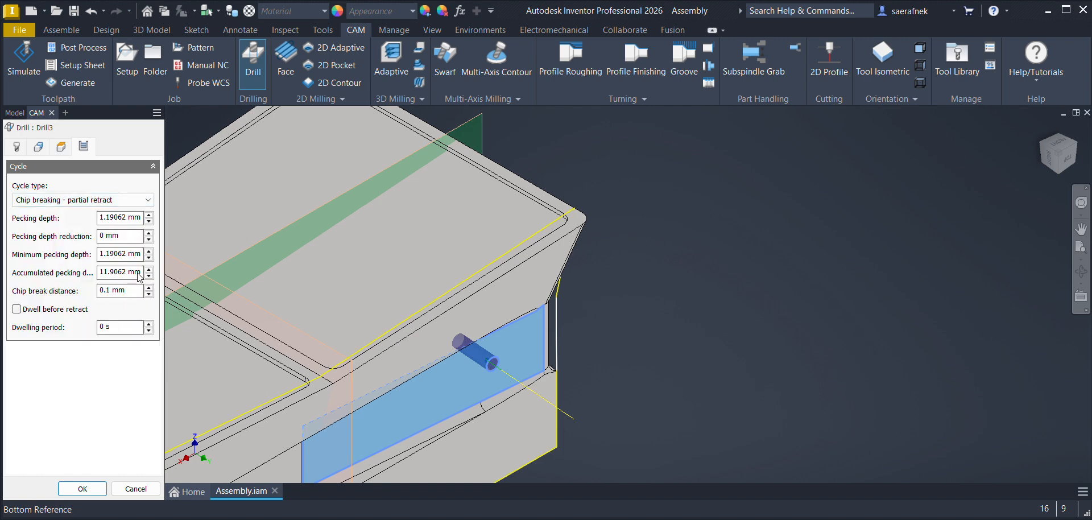
pyautogui.doubleClick(140, 273)
pyautogui.write('2')
pyautogui.click(82, 489)
# Step: Start a new drilling operation and assign the Ø6mm 90° spot drill, found by filtering all drills for 6mm
pyautogui.scroll(5, 626, 284)
pyautogui.moveTo(828, 195); pyautogui.dragTo(834, 192, button='middle')
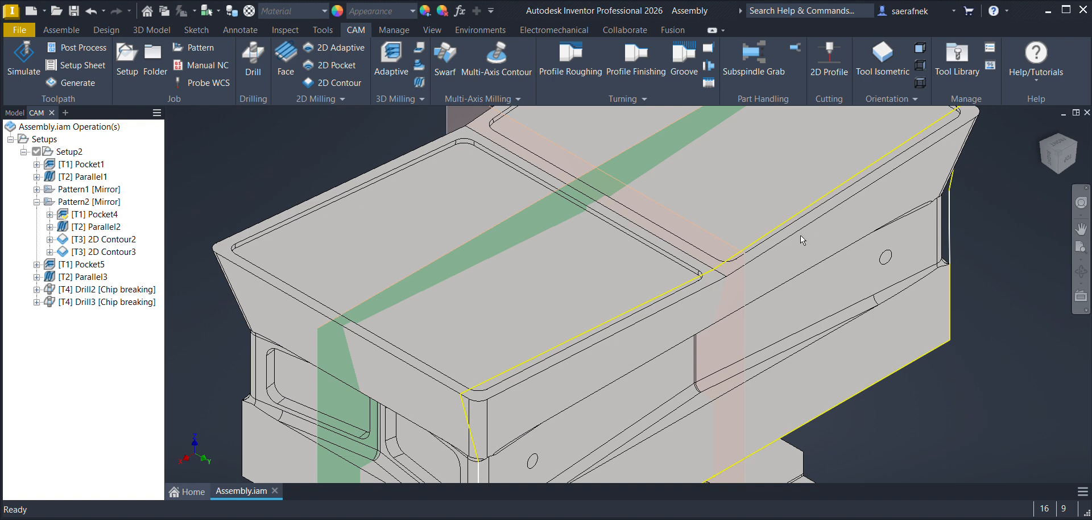
pyautogui.click(837, 197)
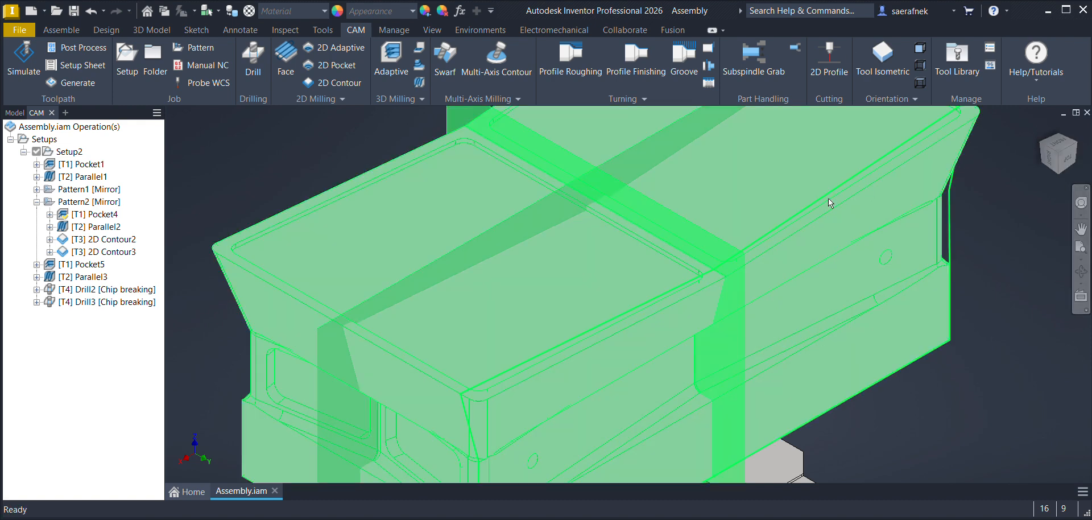
pyautogui.moveTo(751, 376); pyautogui.dragTo(697, 308, button='middle')
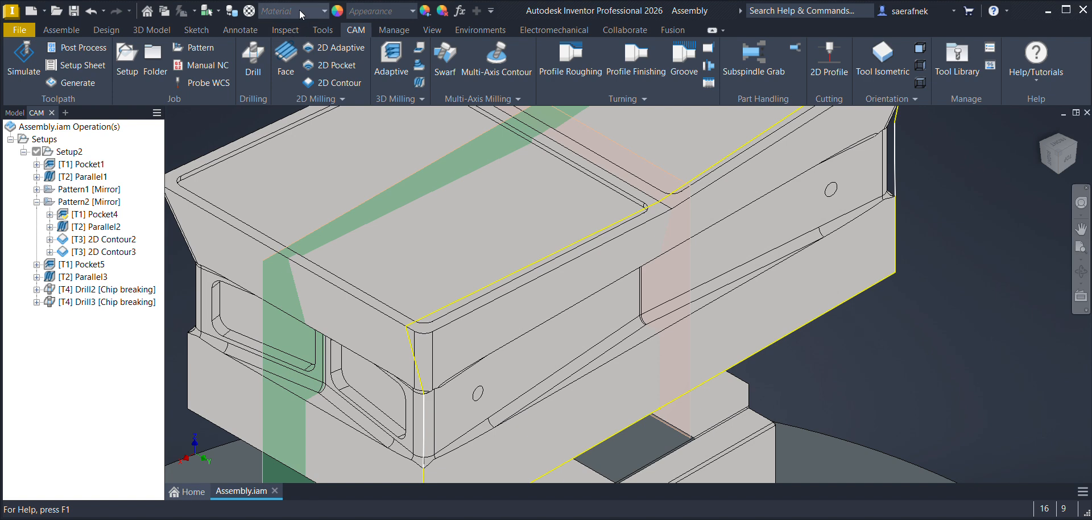
pyautogui.click(257, 63)
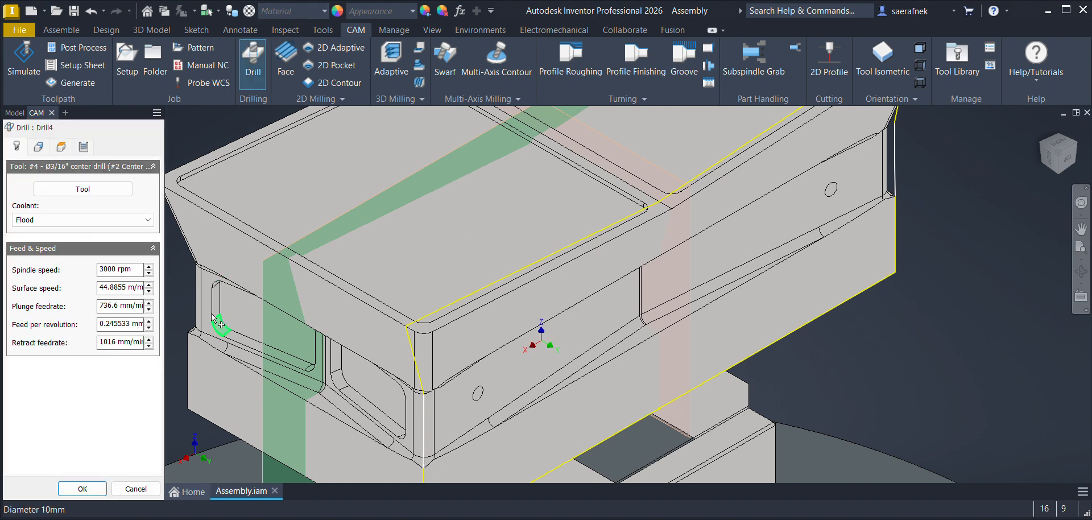
pyautogui.click(83, 189)
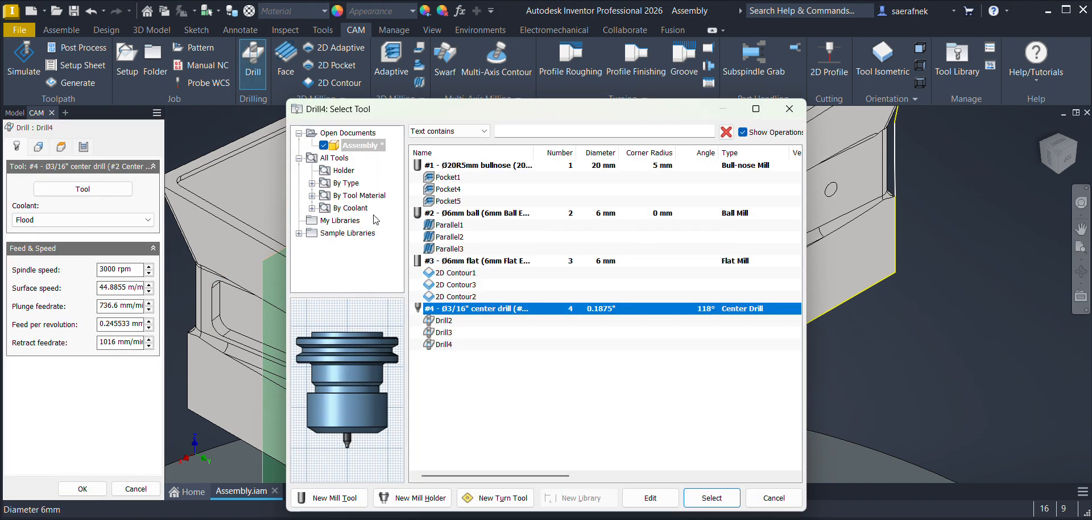
pyautogui.click(312, 183)
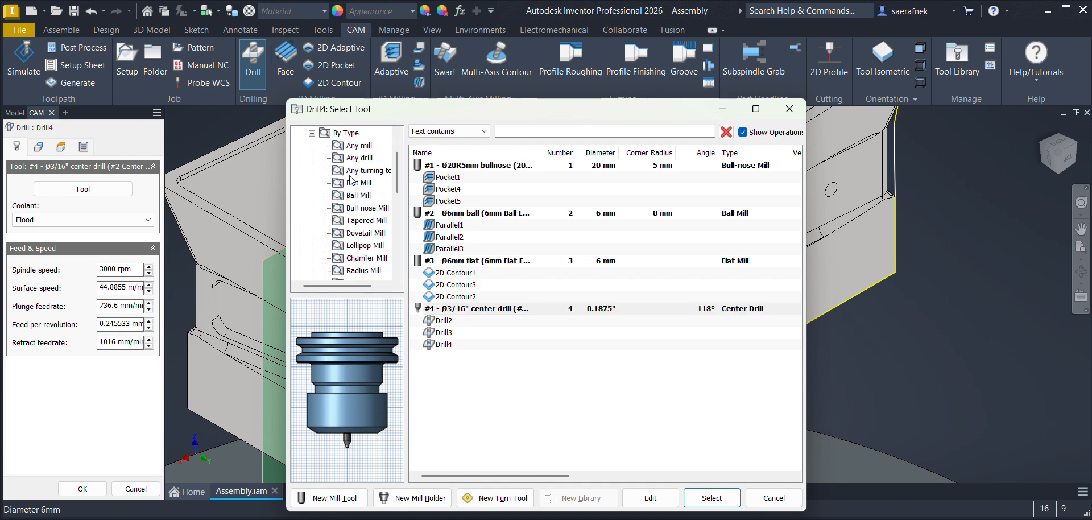
pyautogui.click(358, 159)
pyautogui.click(543, 130)
pyautogui.write('6mm')
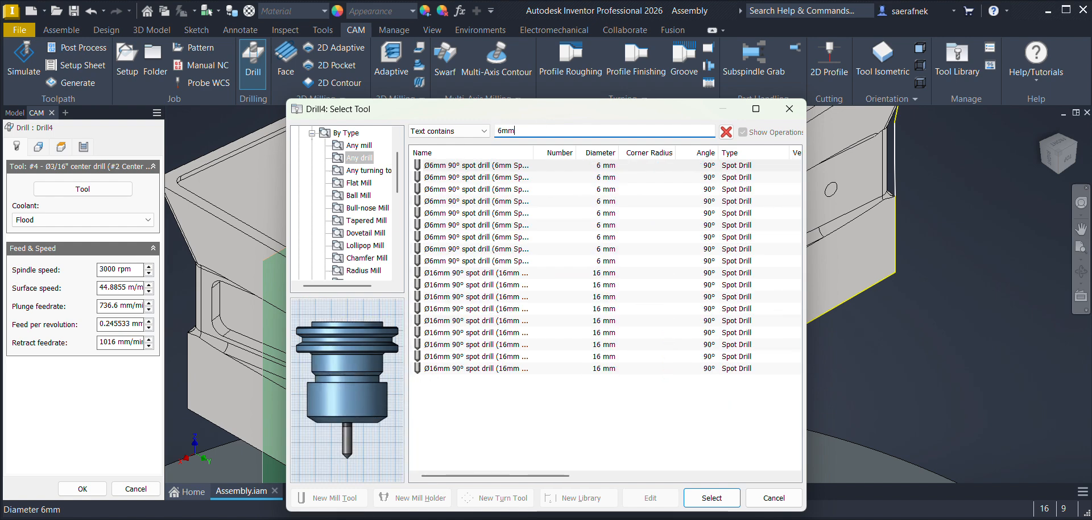
pyautogui.click(472, 166)
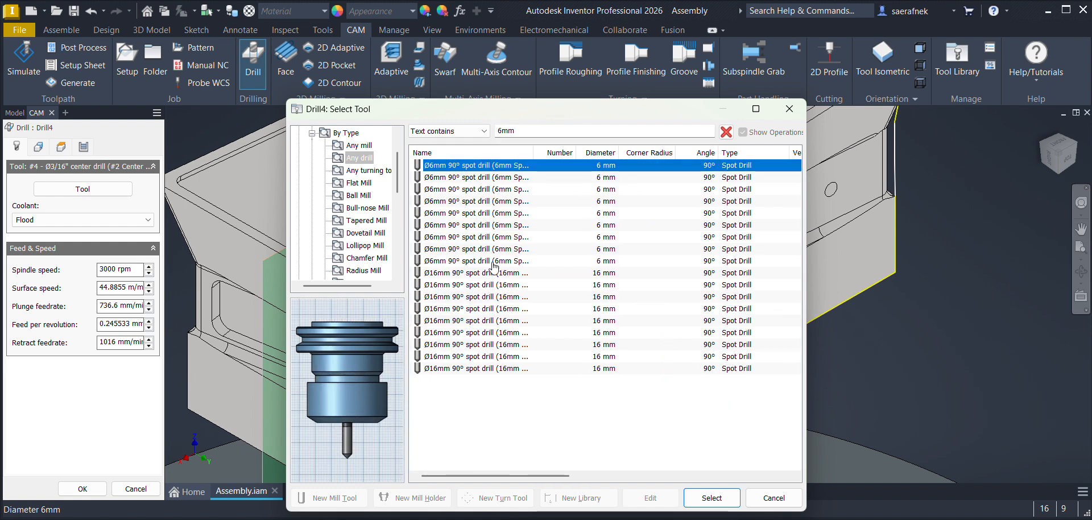
pyautogui.click(712, 498)
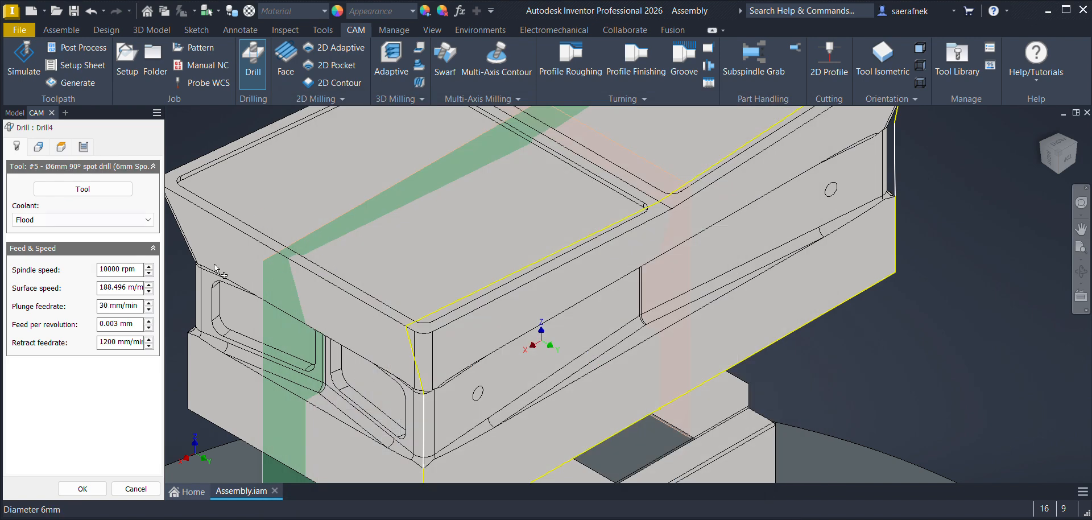
# Step: Edit the 6 mm spot drill's cutter, setting the overall length to 80 mm and the body length to 40 mm
pyautogui.click(82, 188)
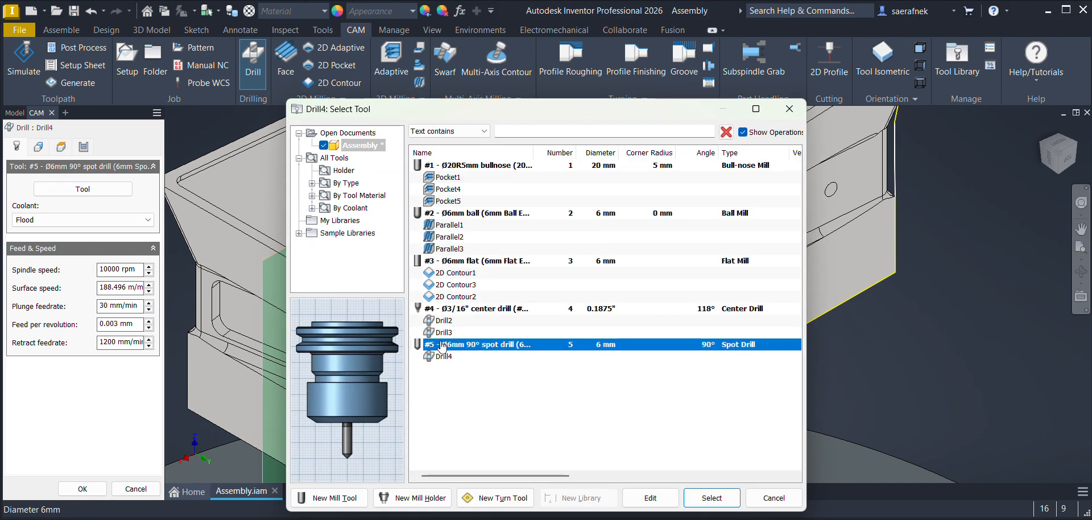
pyautogui.click(650, 500)
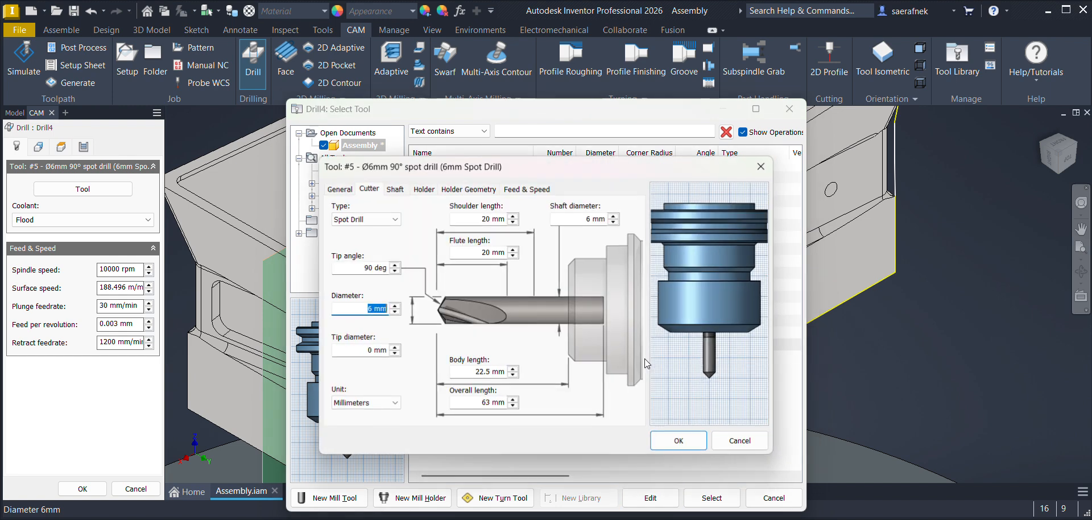
pyautogui.moveTo(487, 403); pyautogui.dragTo(468, 402)
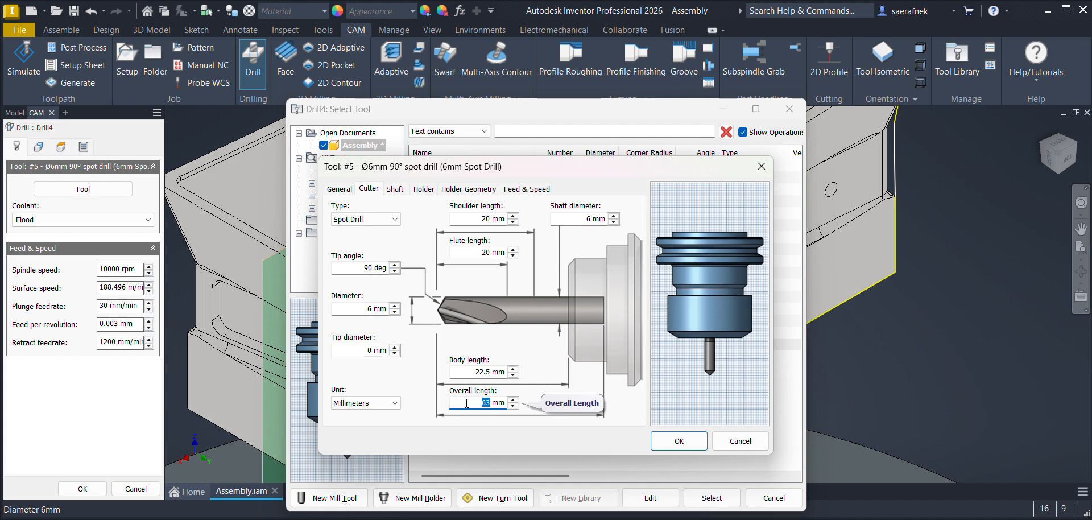
pyautogui.moveTo(493, 371); pyautogui.dragTo(444, 374)
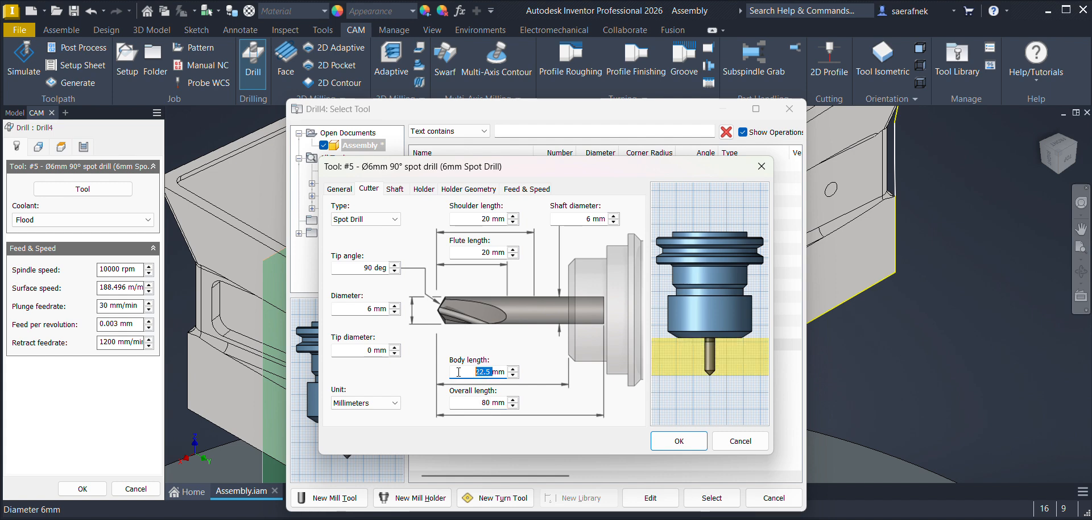
pyautogui.write('40')
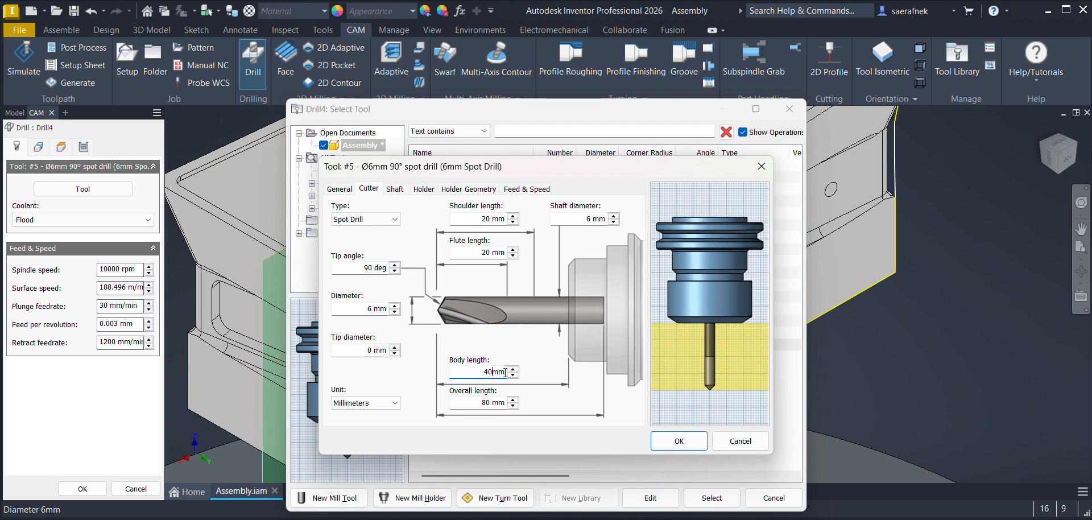
# Step: Set the 6 mm spot drill's flute length to 30 mm and its shoulder length to 40 mm
pyautogui.moveTo(489, 220); pyautogui.dragTo(431, 229)
pyautogui.moveTo(490, 252); pyautogui.dragTo(441, 256)
pyautogui.write('30')
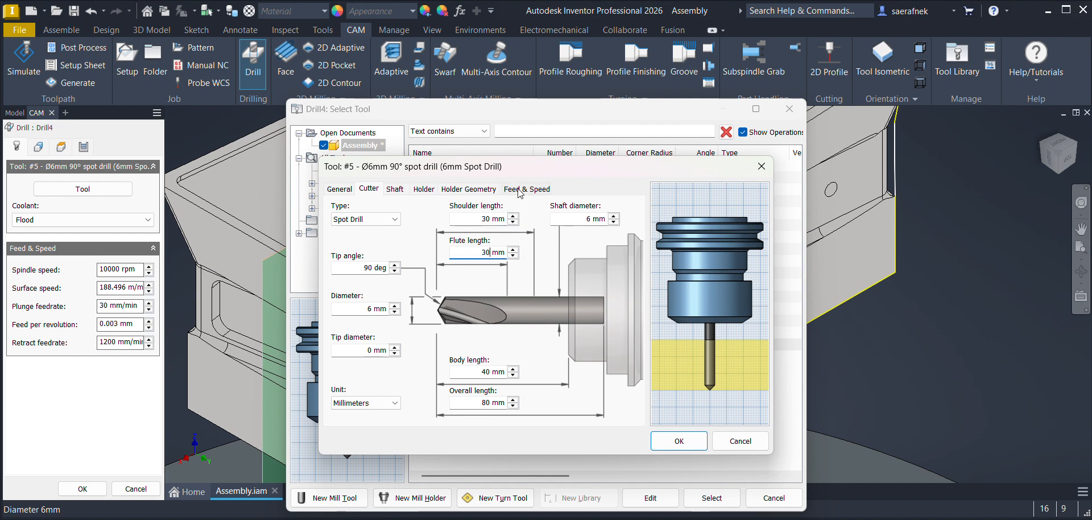
pyautogui.click(496, 215)
pyautogui.write('40')
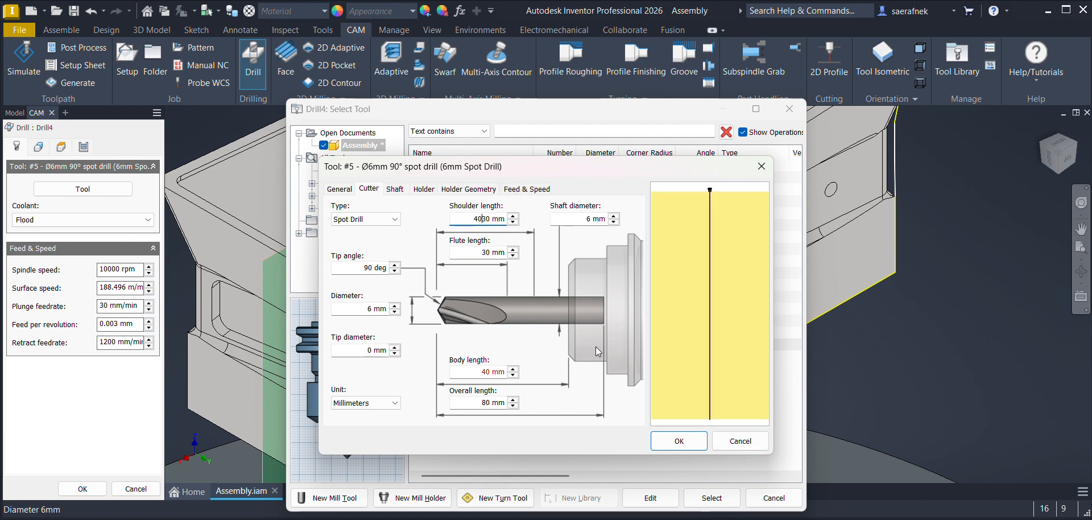
pyautogui.press('Delete')
pyautogui.press('Delete')
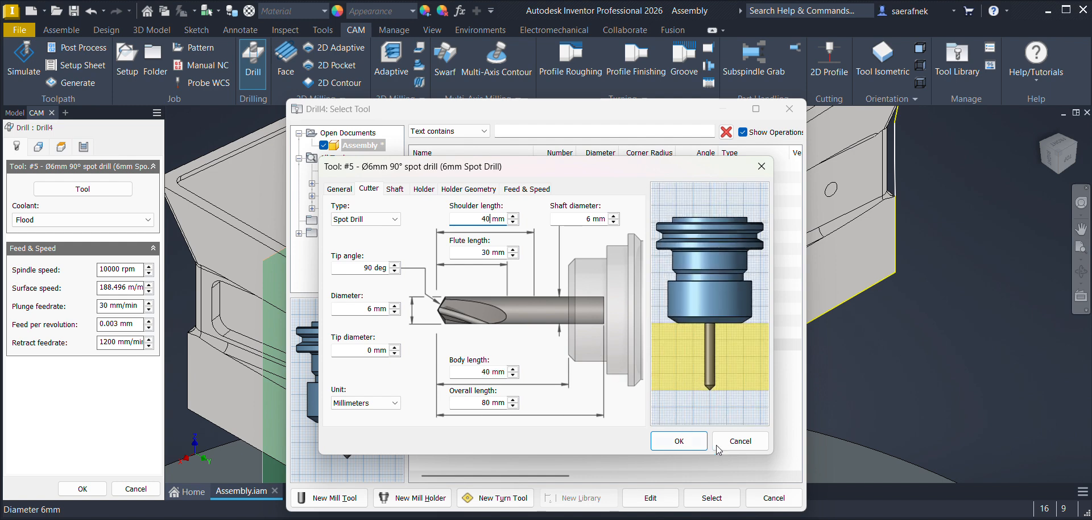
# Step: Accept the edited spot drill with its feeds and speeds overriding the operation's, select it, and set the spindle speed to 900 rpm
pyautogui.click(671, 444)
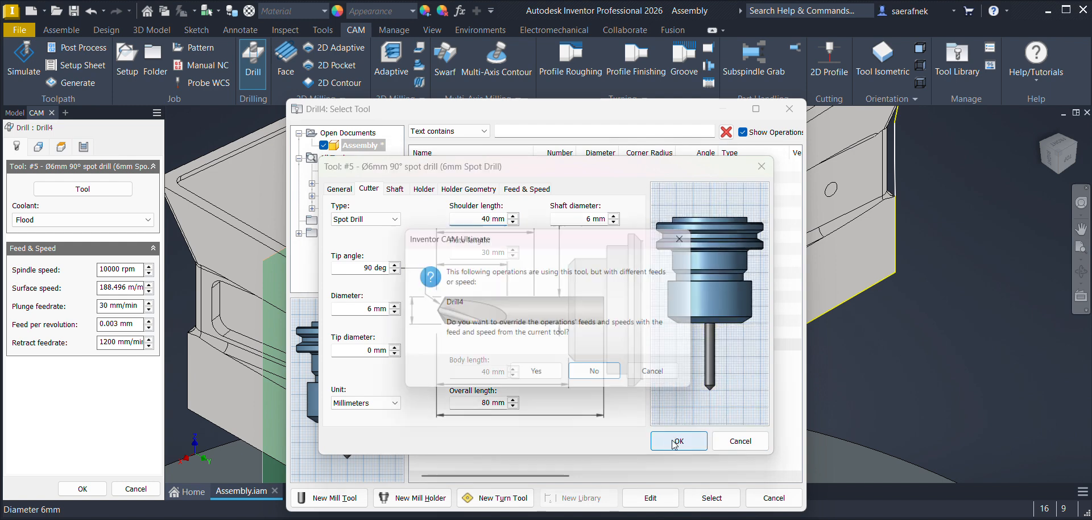
pyautogui.click(539, 378)
pyautogui.click(665, 370)
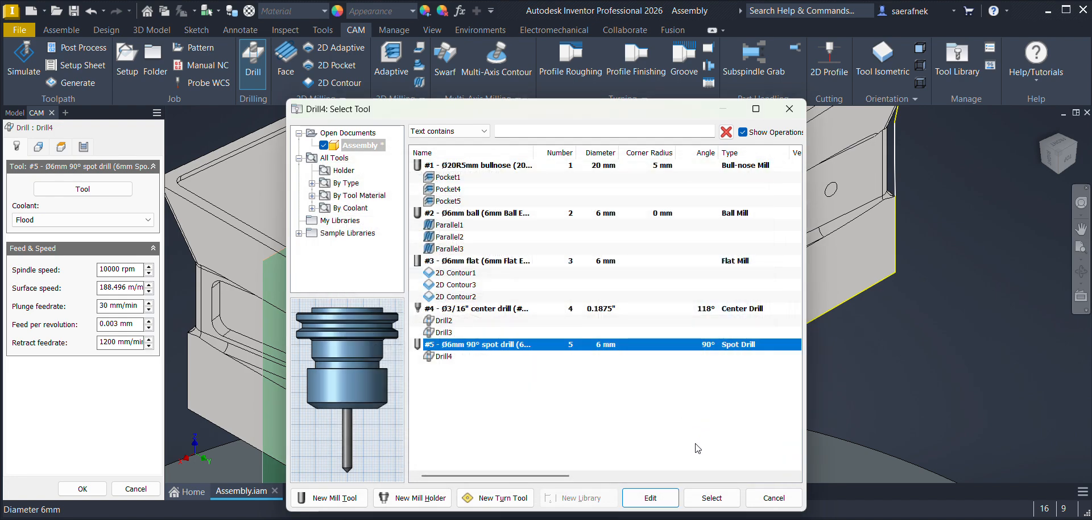
pyautogui.click(711, 498)
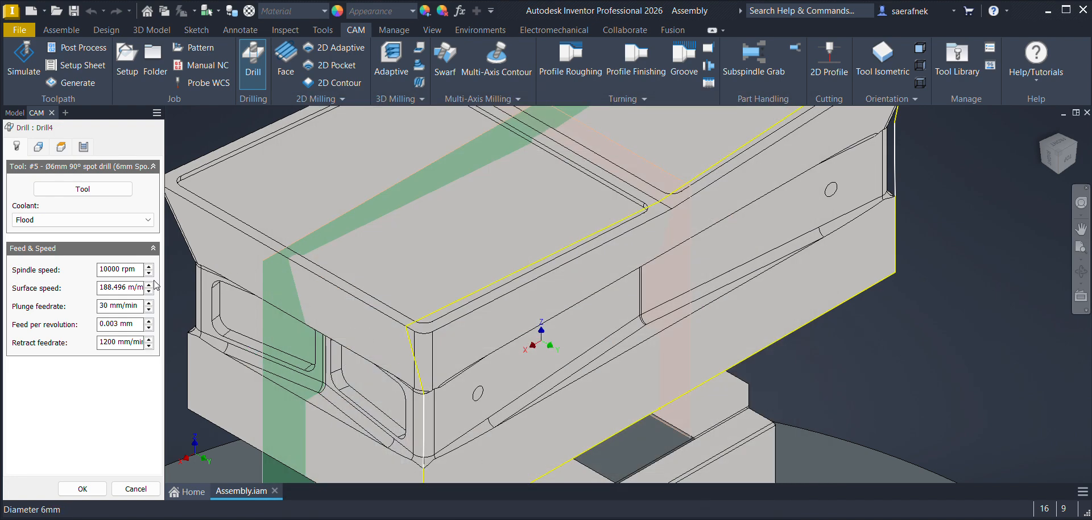
pyautogui.click(125, 272)
pyautogui.write('900')
# Step: Orient the tool square to the side face using Select X & Y axes and pick the near hole's face for drilling
pyautogui.click(38, 146)
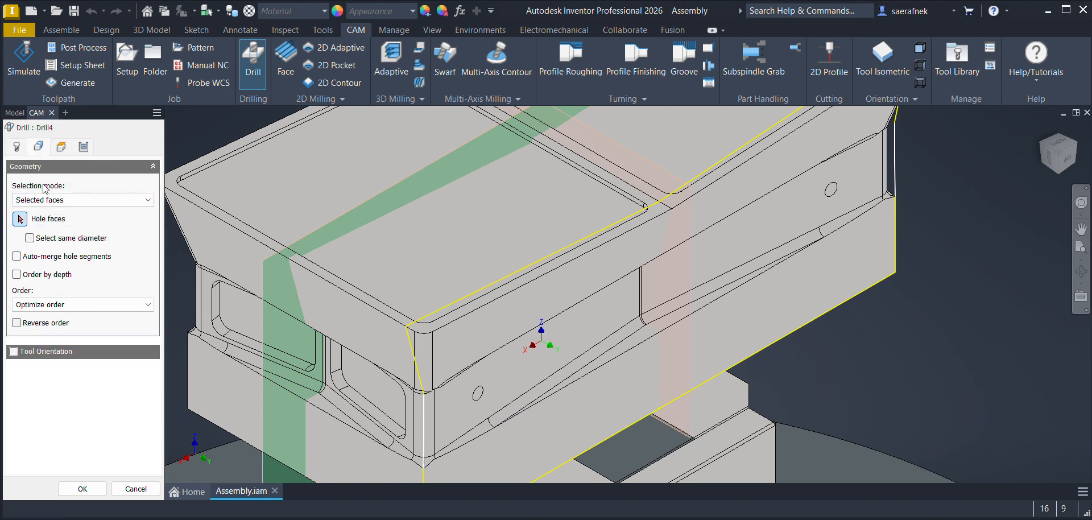
pyautogui.click(13, 352)
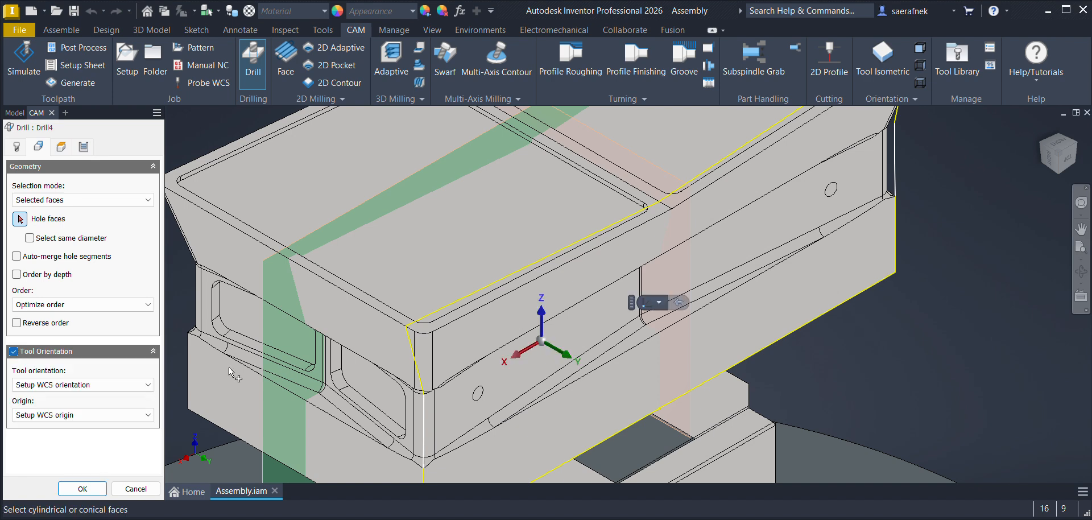
pyautogui.click(76, 385)
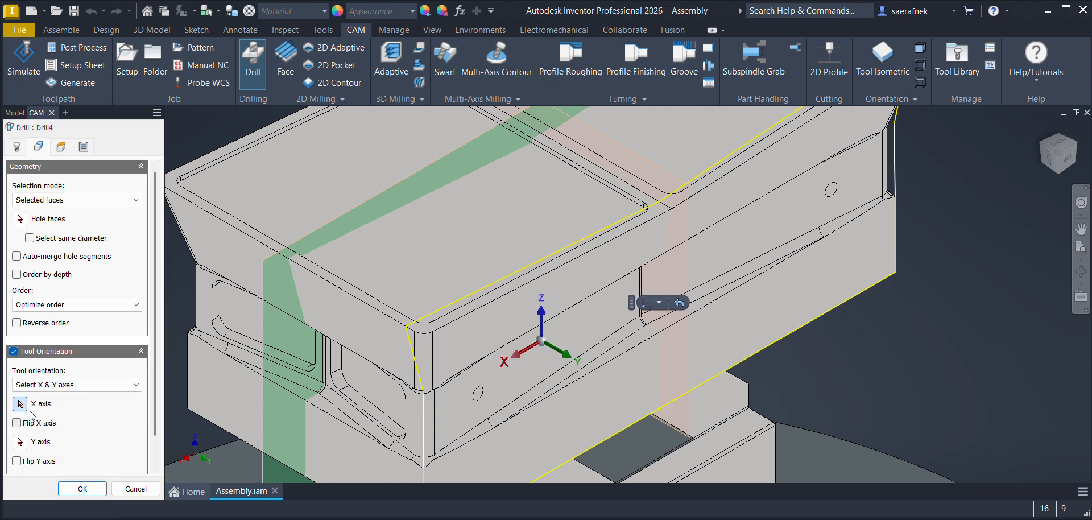
pyautogui.click(544, 388)
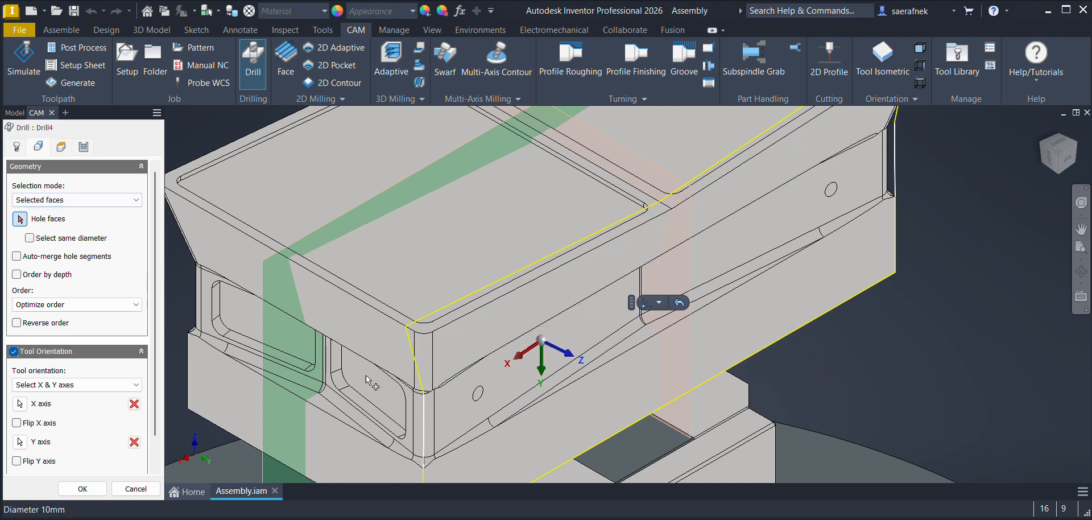
# Step: Use the Chip breaking - partial retract cycle with a 4 mm accumulated pecking depth and generate the near hole's drilling operation
pyautogui.click(85, 147)
pyautogui.click(64, 204)
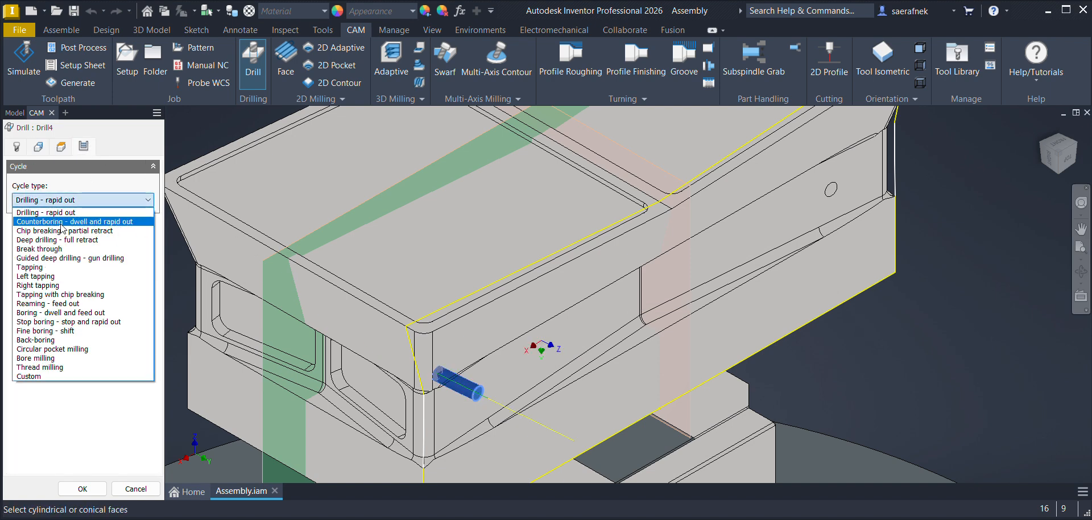
pyautogui.click(63, 230)
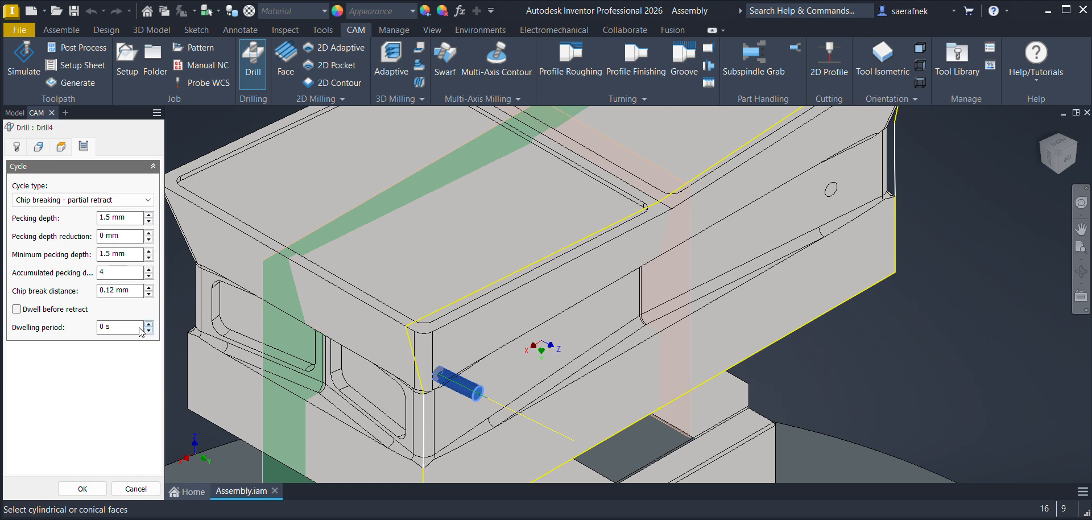
pyautogui.click(82, 488)
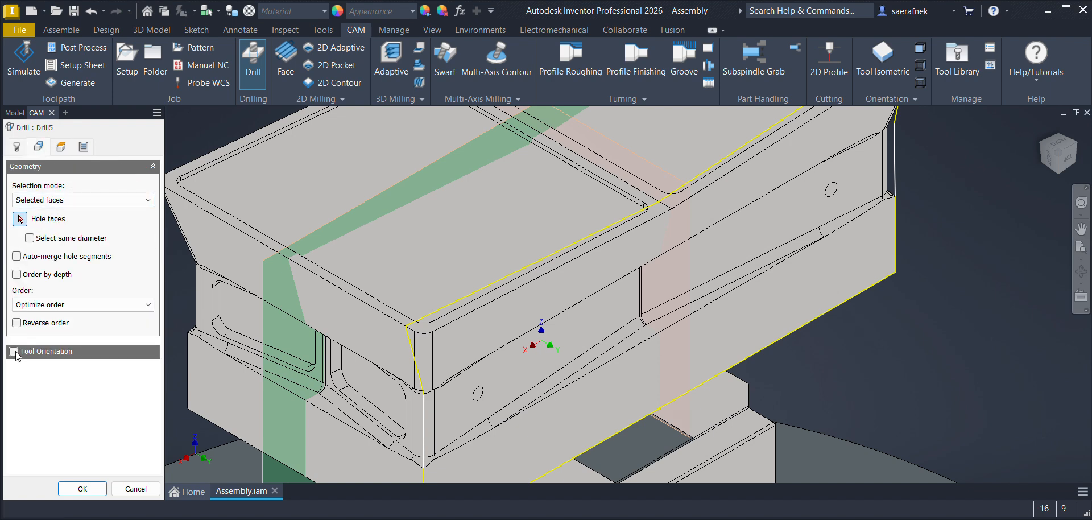
# Step: For the new drilling operation, orient the tool square to the side face by X and Y axes and pick the far hole's face
pyautogui.click(13, 352)
pyautogui.click(109, 384)
pyautogui.click(52, 433)
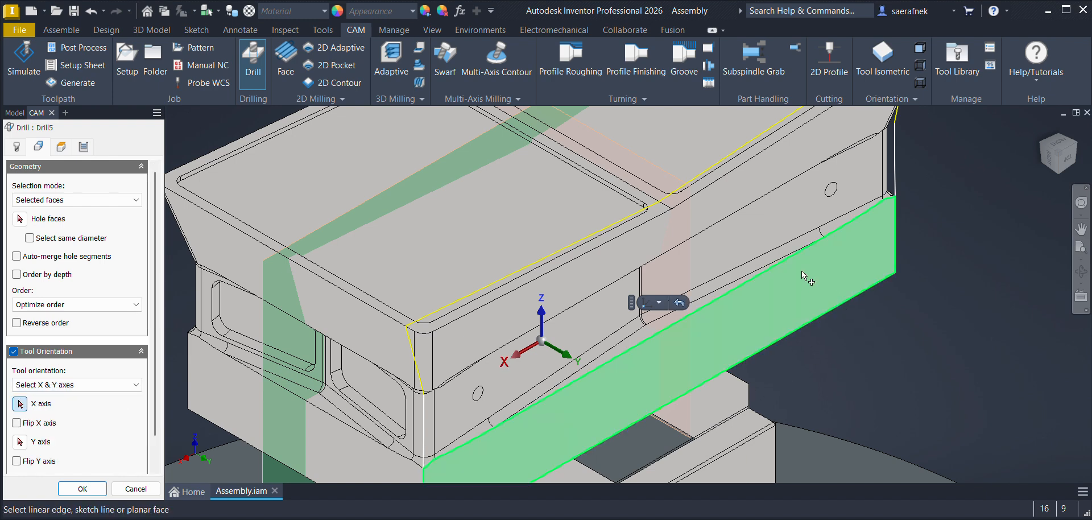
pyautogui.click(20, 442)
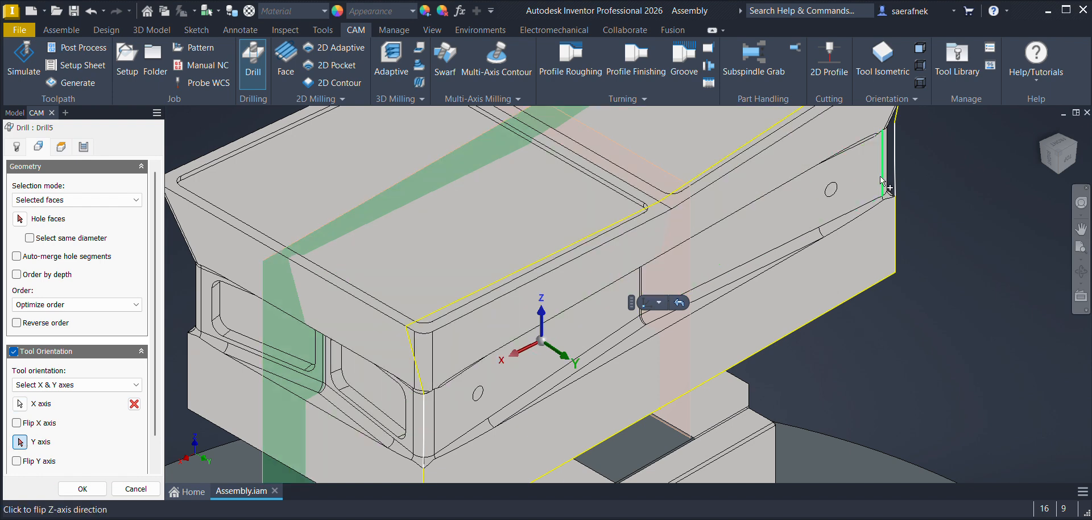
pyautogui.click(34, 218)
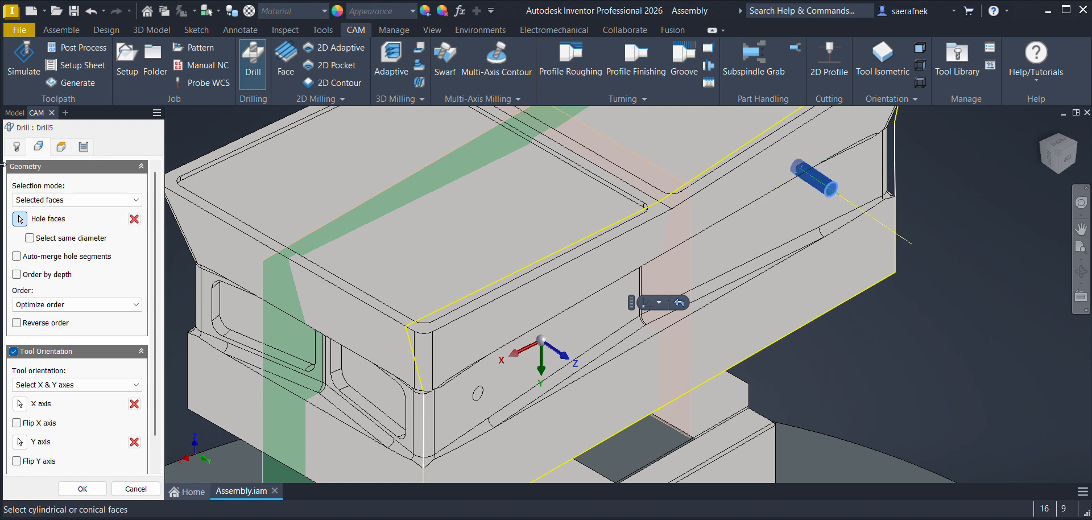
# Step: Use the Chip breaking - partial retract cycle for the far hole, adjust its accumulated pecking depth, and generate the operation
pyautogui.click(83, 146)
pyautogui.click(65, 201)
pyautogui.click(51, 228)
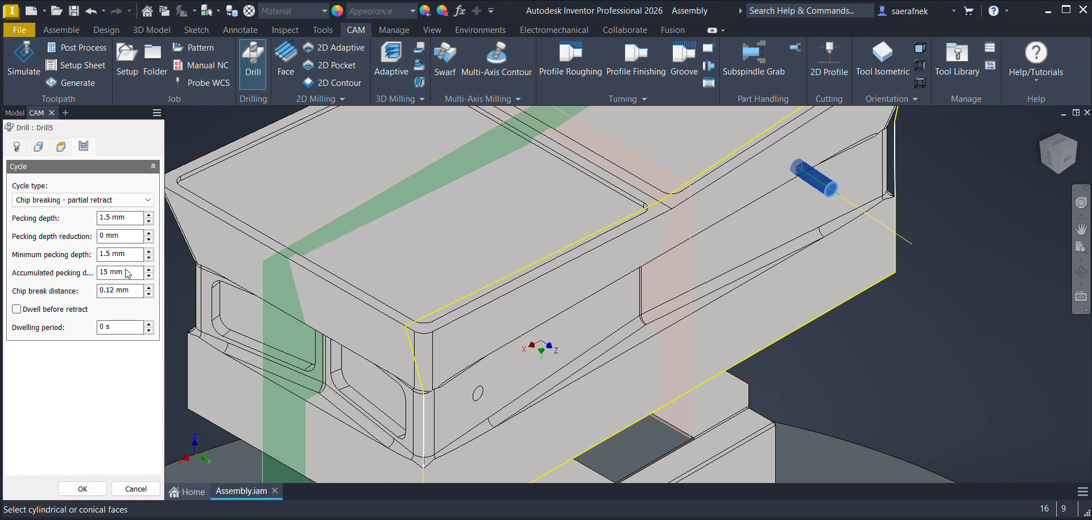
pyautogui.doubleClick(113, 273)
pyautogui.click(83, 489)
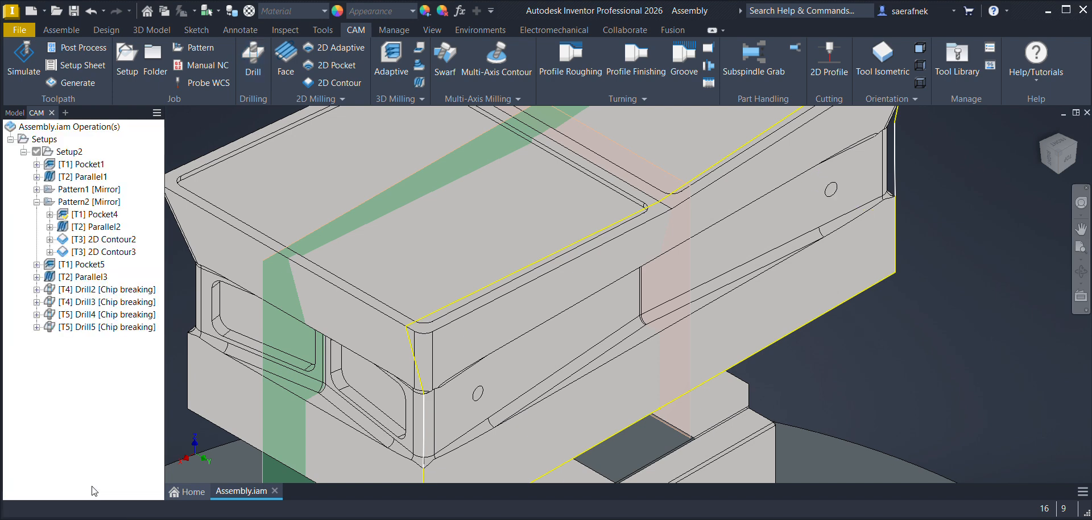
# Step: Check the toolpaths of the four drilling operations, Drill2 to Drill5, one by one
pyautogui.click(88, 291)
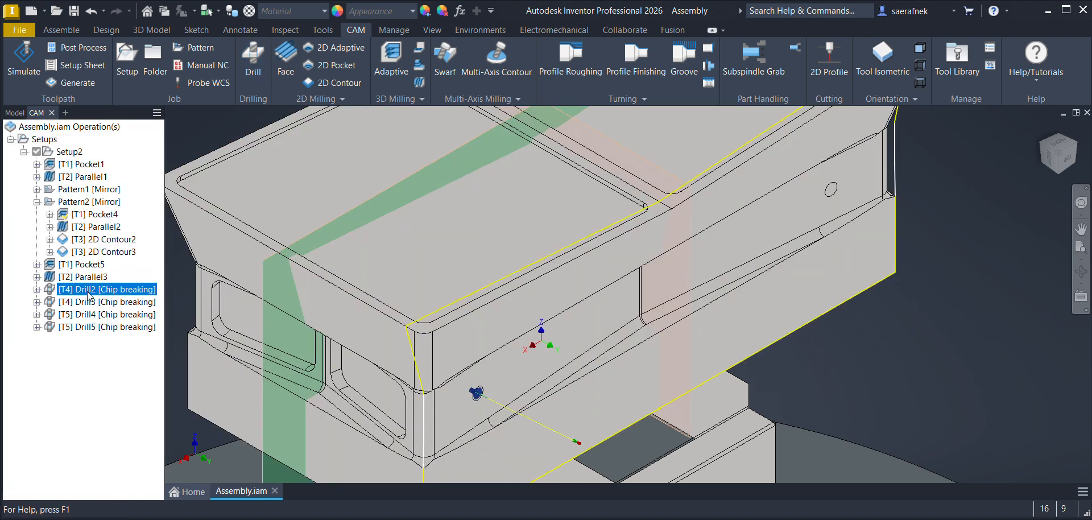
pyautogui.click(86, 303)
pyautogui.click(86, 316)
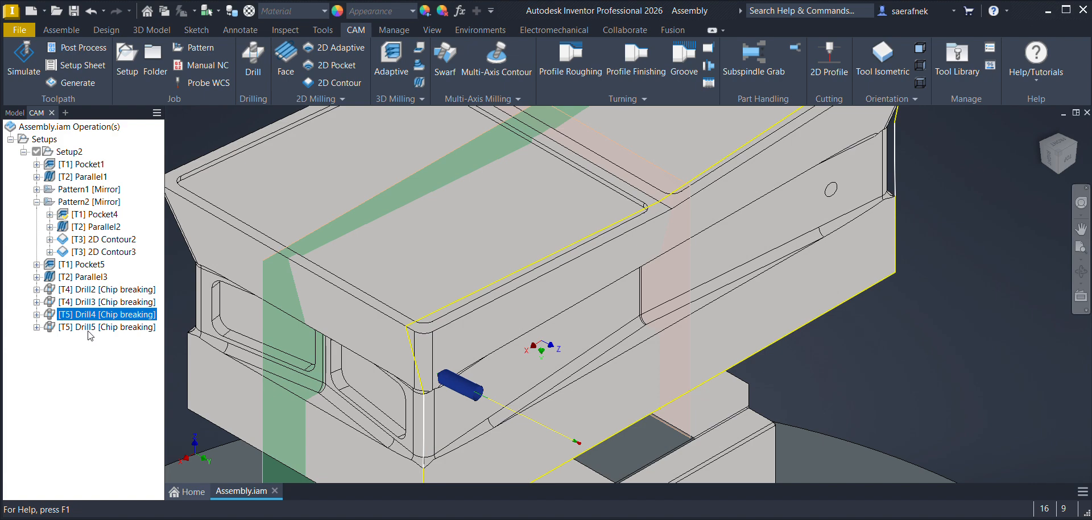
pyautogui.click(91, 327)
# Step: Mirror Pocket5, Parallel3 and Drill2 to Drill5 across the punch's lengthwise mid-plane with a mirror pattern, keeping the originals and ordering by tool
pyautogui.click(80, 265)
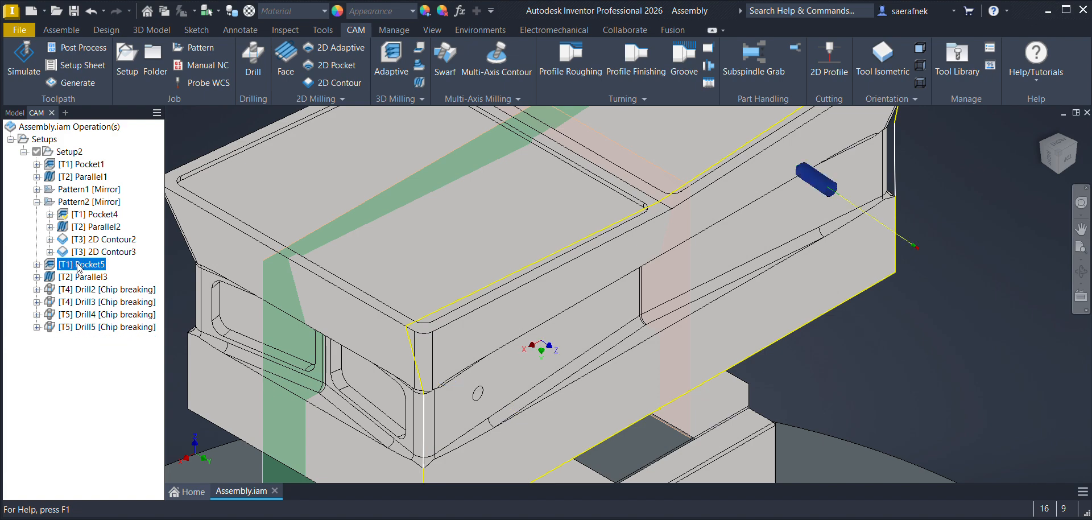
pyautogui.keyDown('shift'); pyautogui.click(80, 278); pyautogui.keyUp('shift')
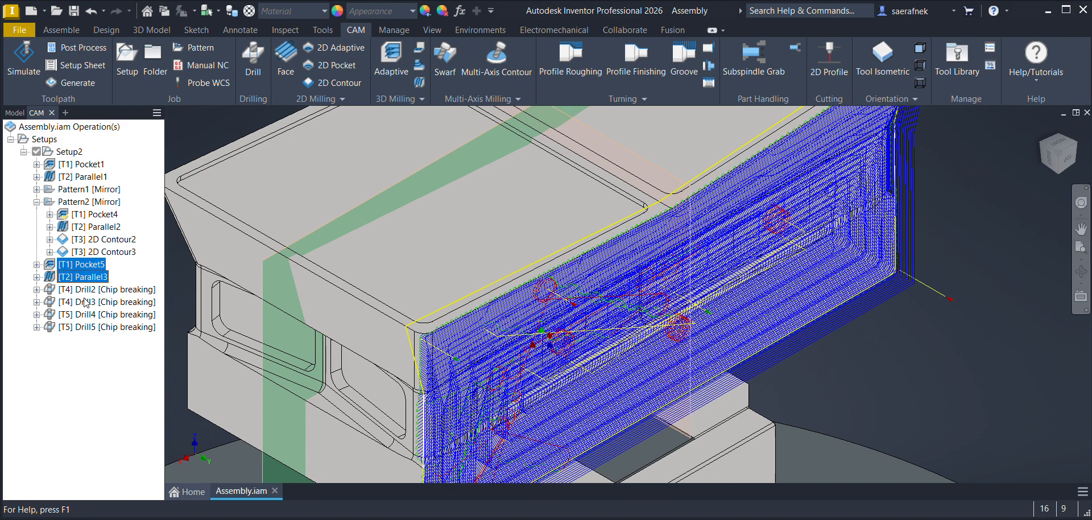
pyautogui.keyDown('shift'); pyautogui.click(86, 289); pyautogui.keyUp('shift')
pyautogui.keyDown('shift'); pyautogui.click(85, 302); pyautogui.keyUp('shift')
pyautogui.keyDown('shift'); pyautogui.click(83, 314); pyautogui.keyUp('shift')
pyautogui.keyDown('shift'); pyautogui.click(82, 327); pyautogui.keyUp('shift')
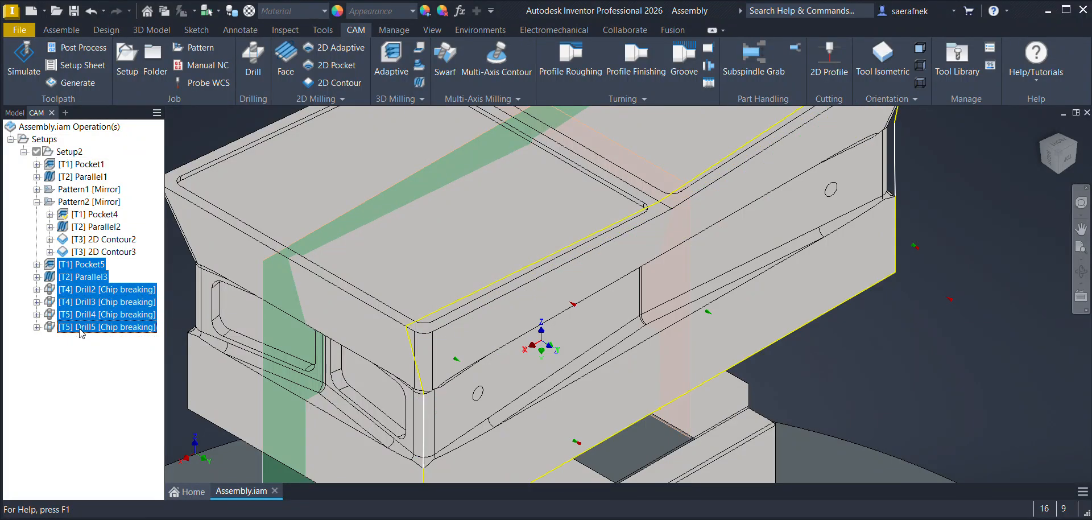
pyautogui.click(195, 48)
pyautogui.click(72, 200)
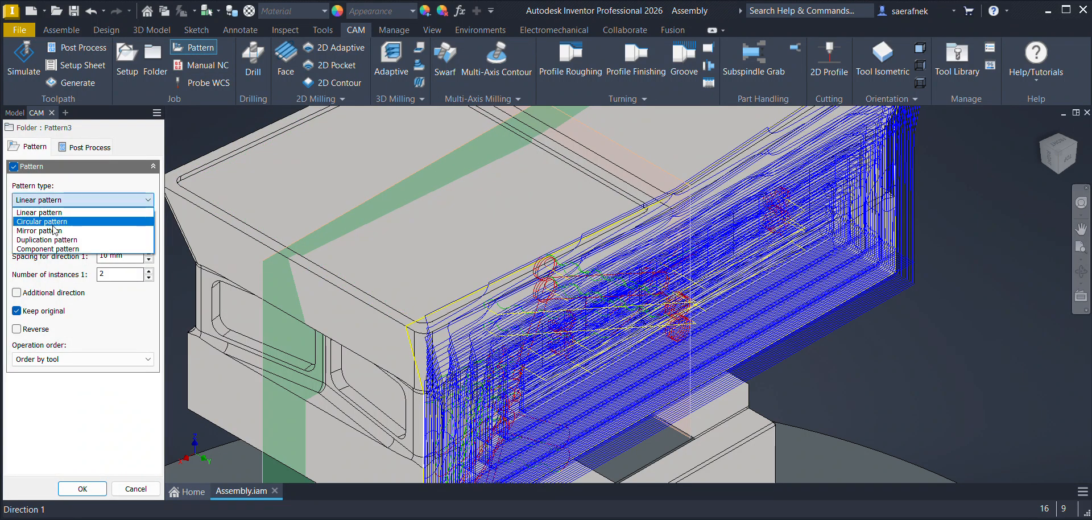
pyautogui.click(51, 230)
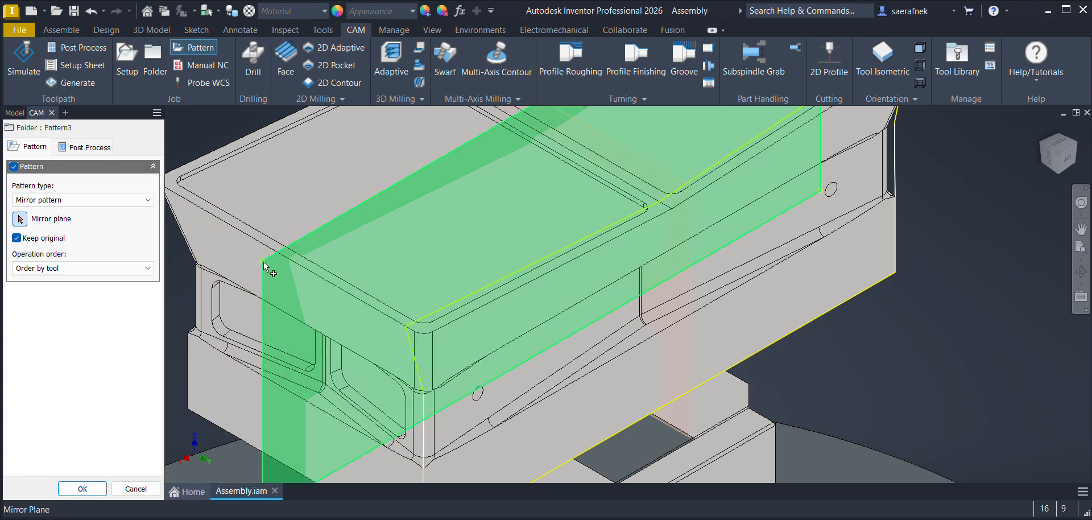
pyautogui.scroll(5, 276, 292)
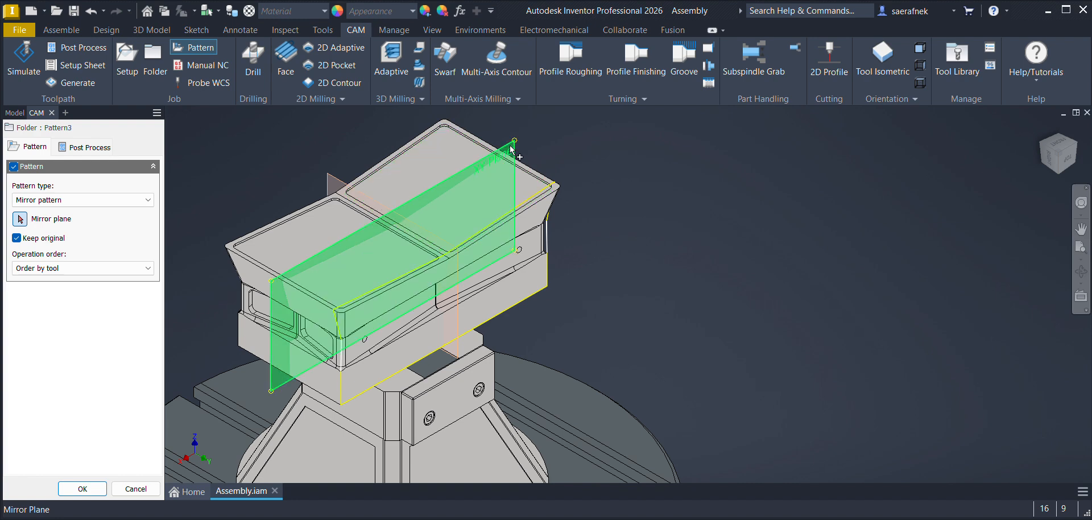
pyautogui.click(512, 151)
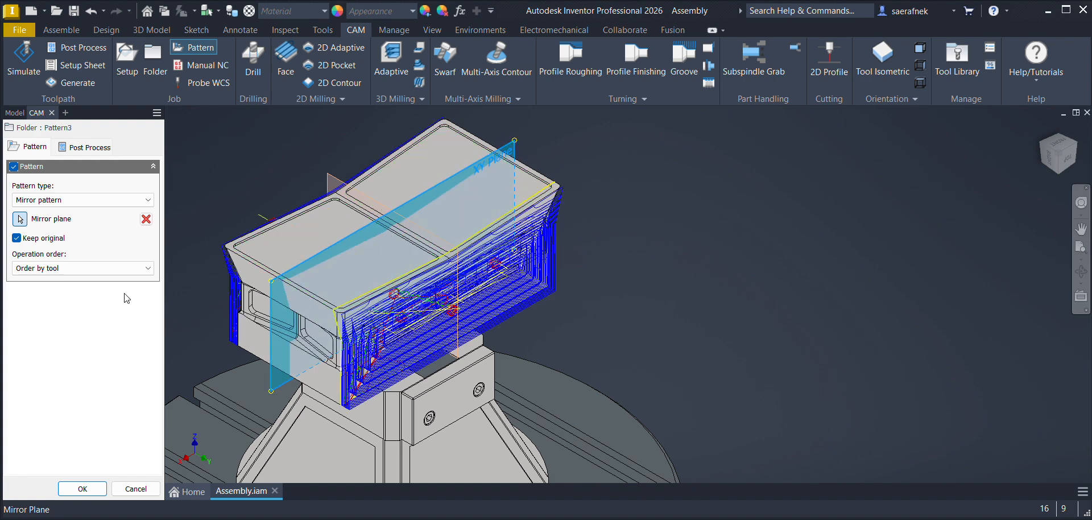
pyautogui.click(82, 489)
# Step: Open the simulation of all operations in Setup2 and rewind it to the beginning
pyautogui.moveTo(591, 333); pyautogui.dragTo(694, 316, button='middle')
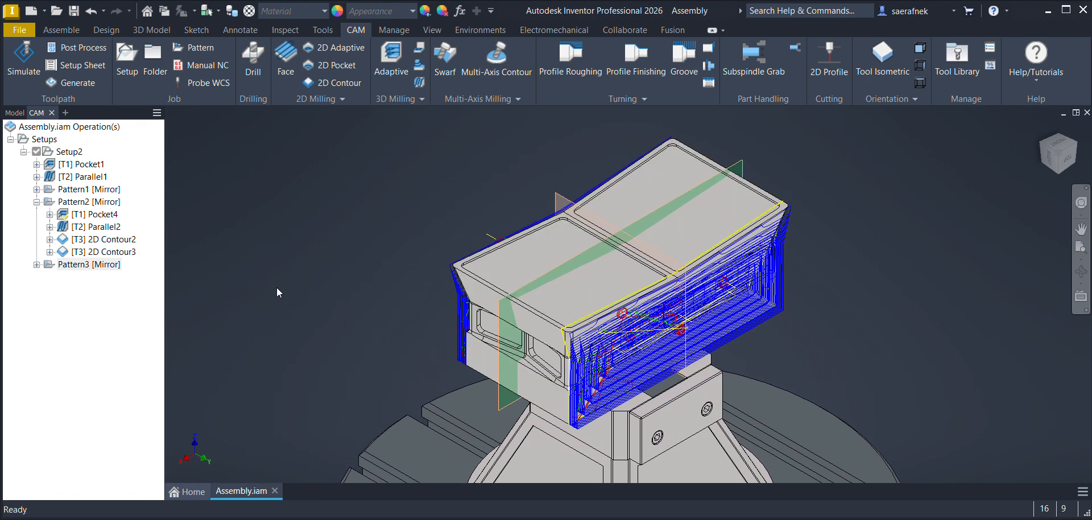
pyautogui.click(116, 309)
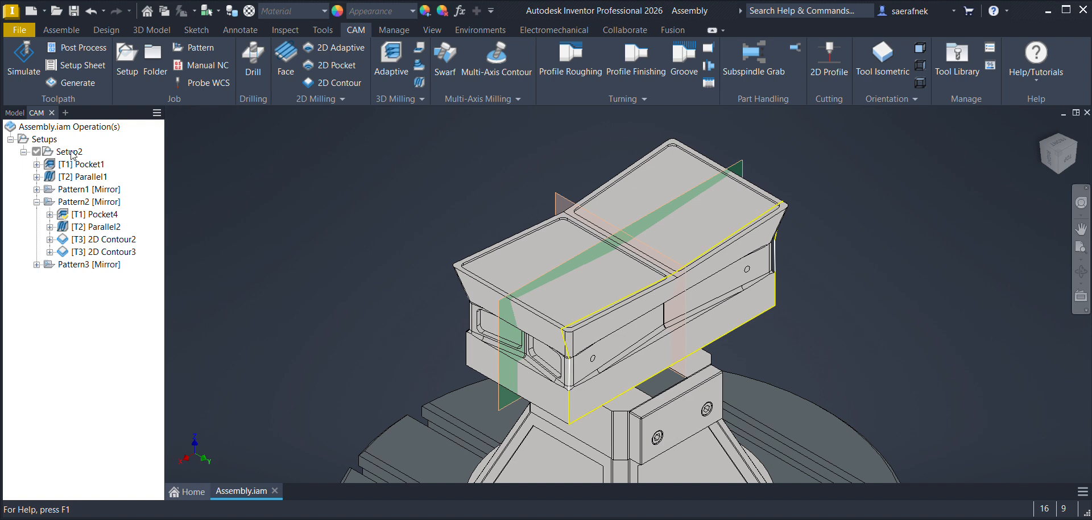
pyautogui.click(262, 226)
pyautogui.click(68, 151)
pyautogui.click(24, 60)
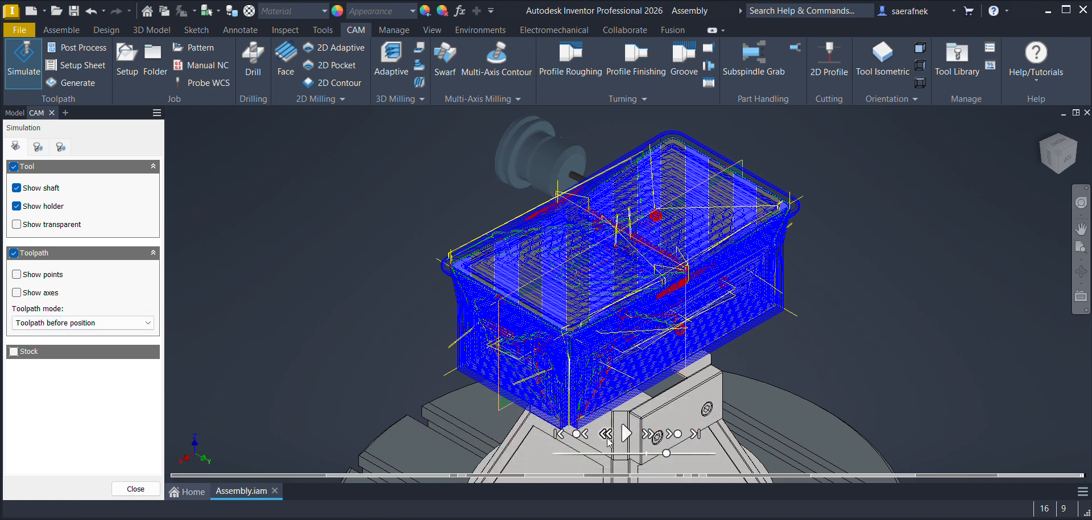
pyautogui.click(559, 435)
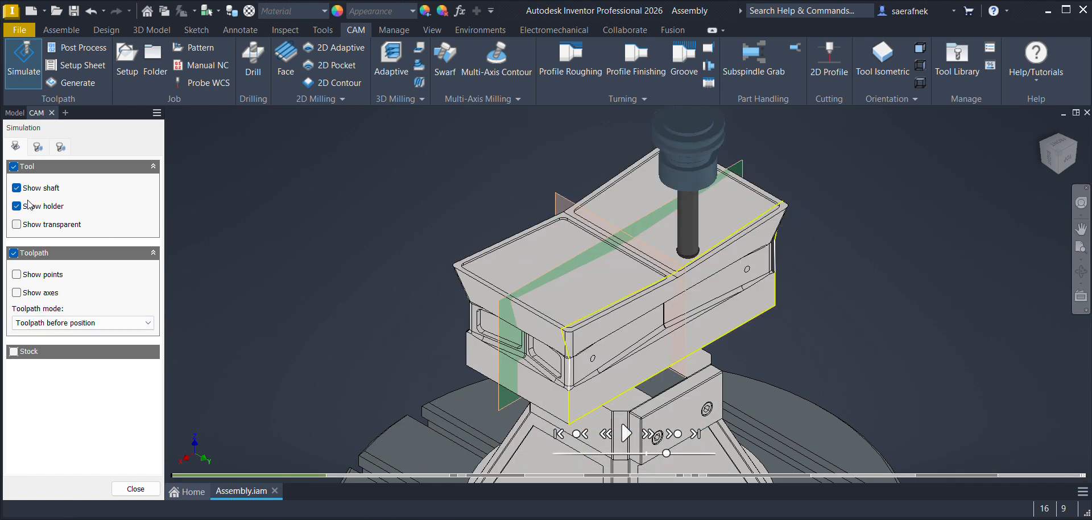
# Step: Show the stock in the simulation, set the toolpath mode to Tail, and play the machining
pyautogui.click(14, 352)
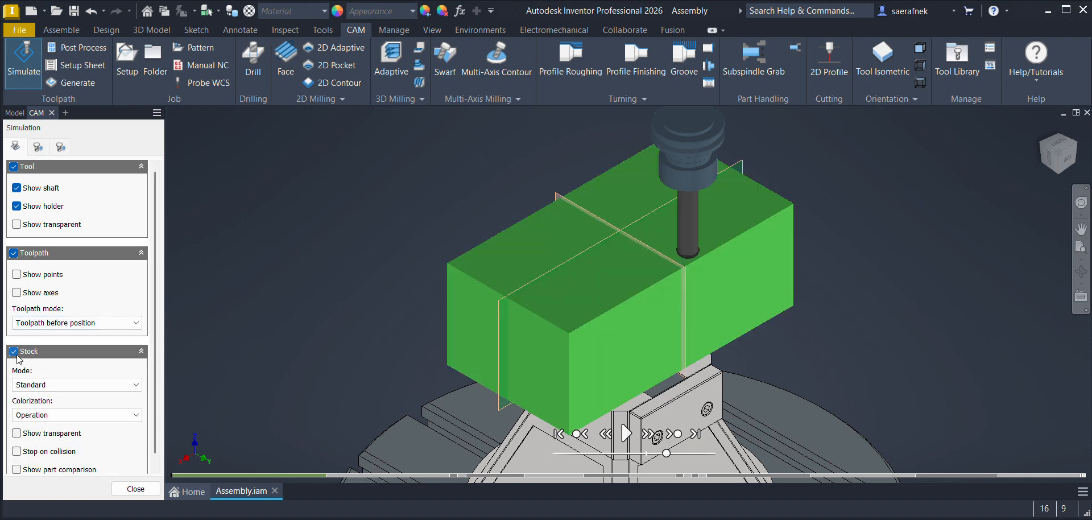
pyautogui.click(29, 326)
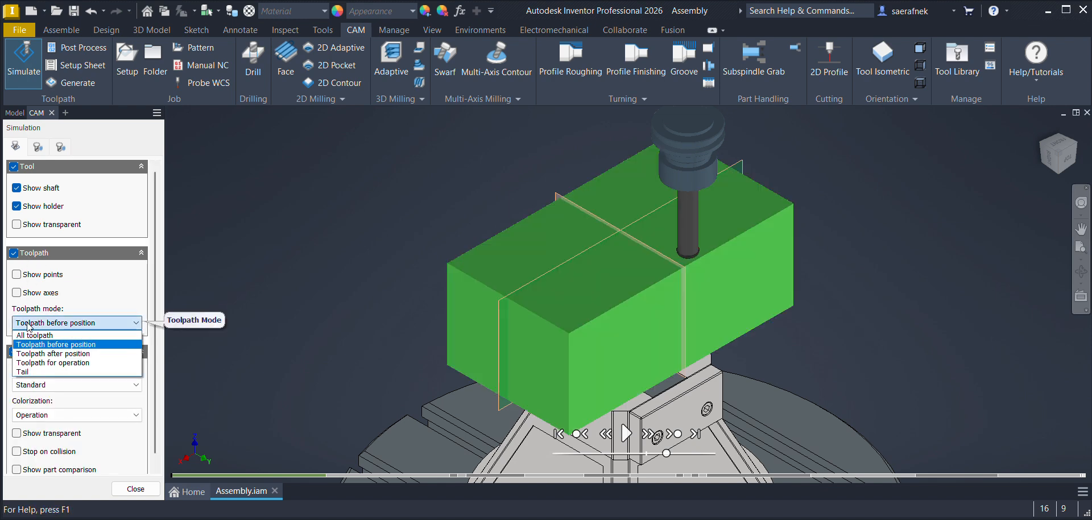
pyautogui.click(36, 372)
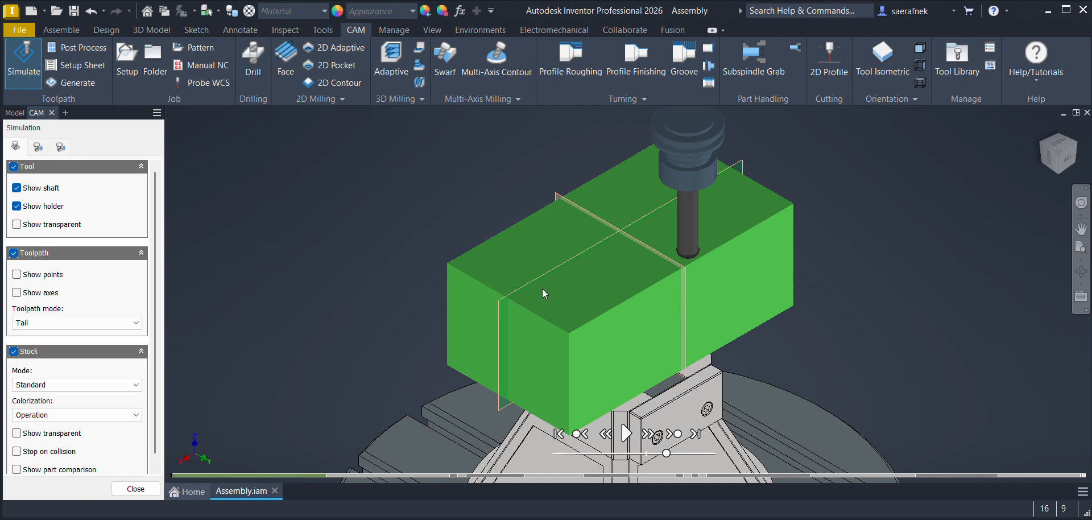
pyautogui.click(626, 434)
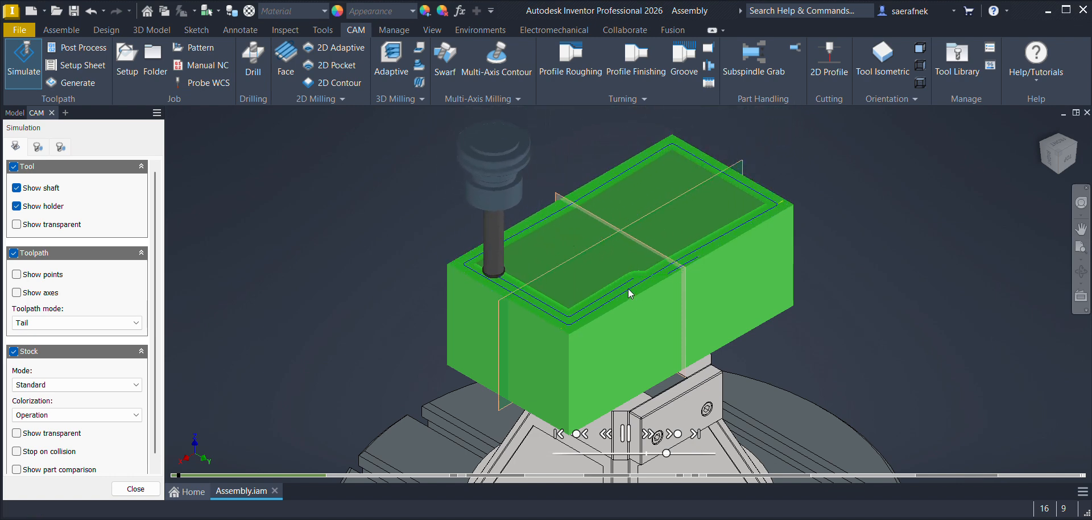
# Step: Advance the simulation past the first roughing operation and examine the next tool's cut at the corner of the stock's top face up close
pyautogui.moveTo(277, 478); pyautogui.dragTo(315, 477)
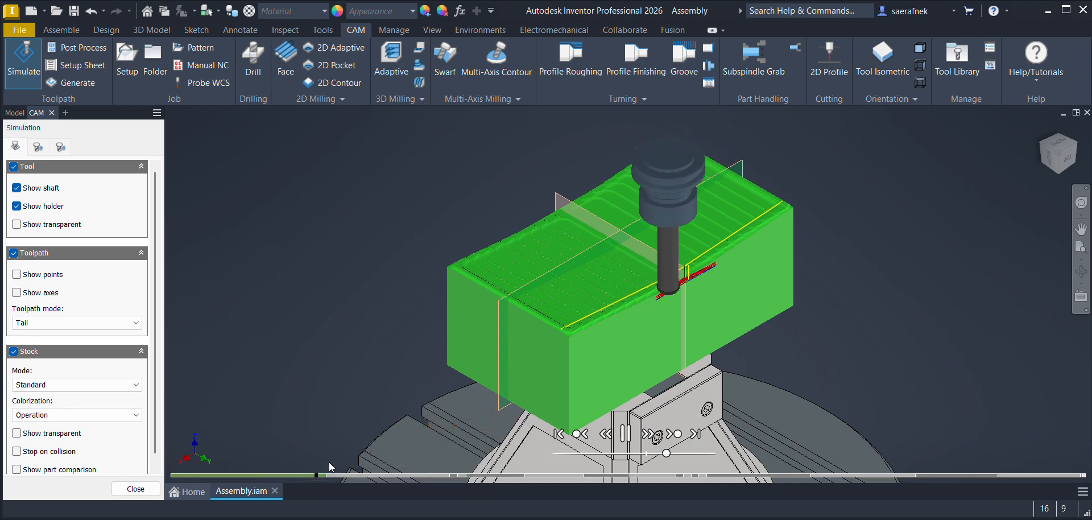
pyautogui.click(323, 477)
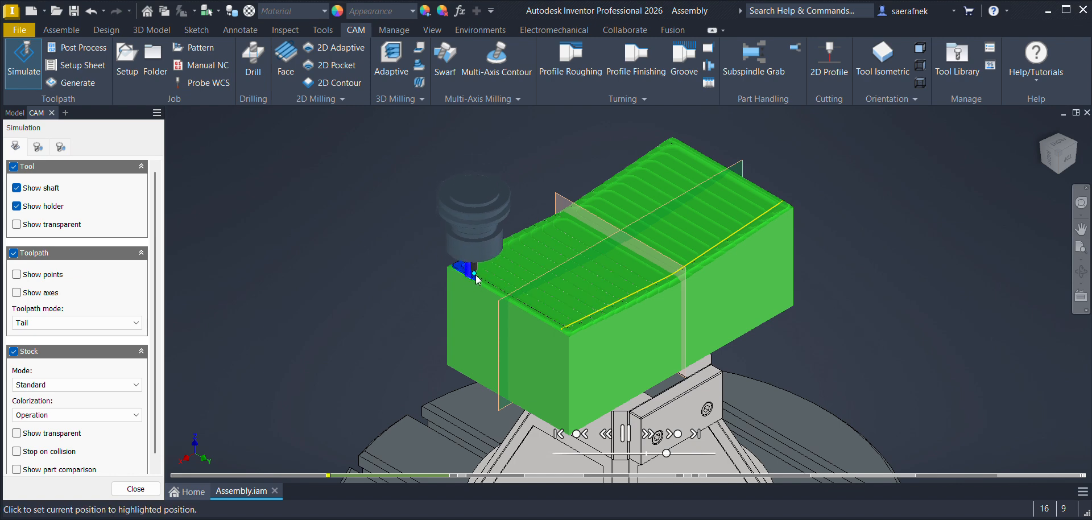
pyautogui.scroll(8, 478, 279)
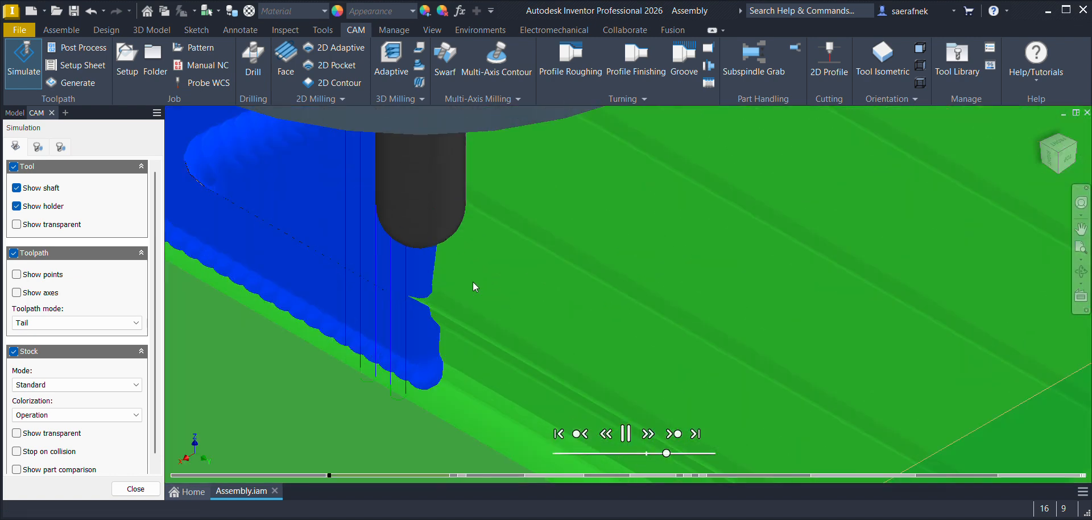
pyautogui.scroll(-5, 421, 287)
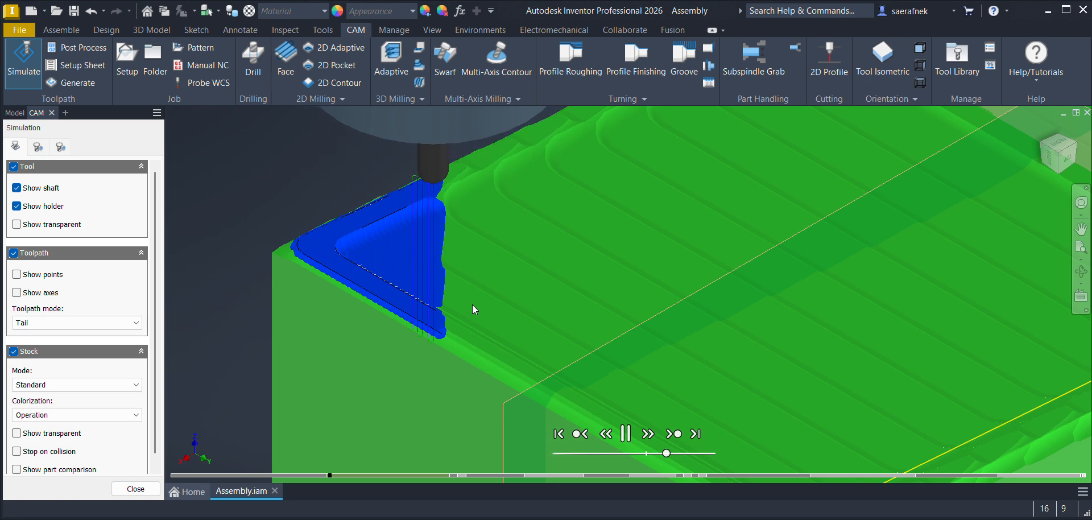
pyautogui.scroll(5, 461, 322)
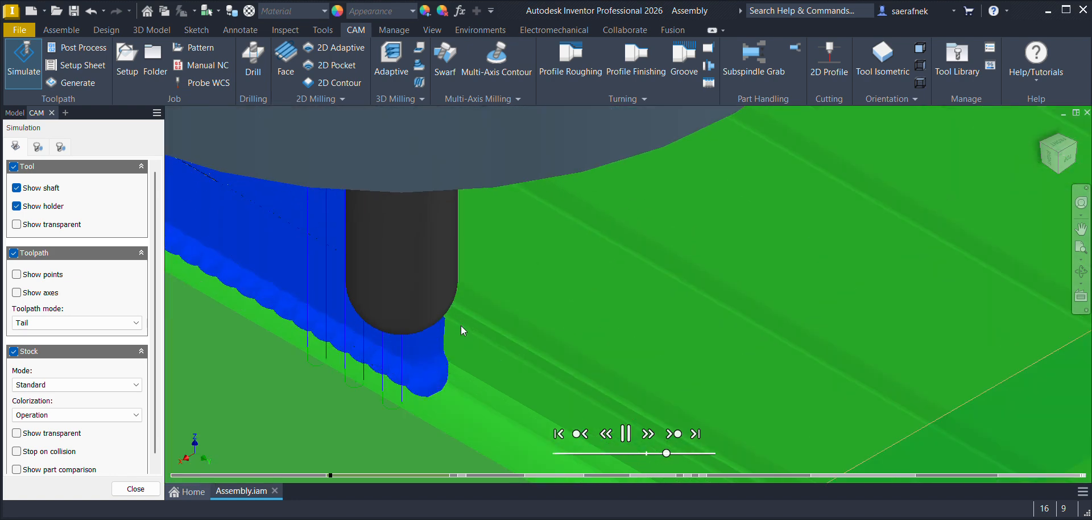
pyautogui.scroll(-8, 461, 325)
pyautogui.scroll(-5, 602, 316)
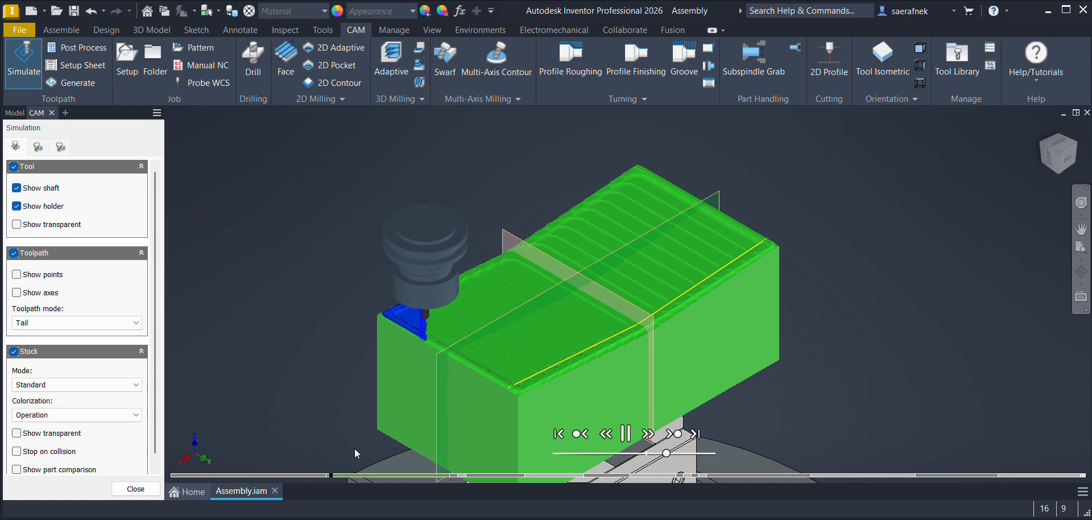
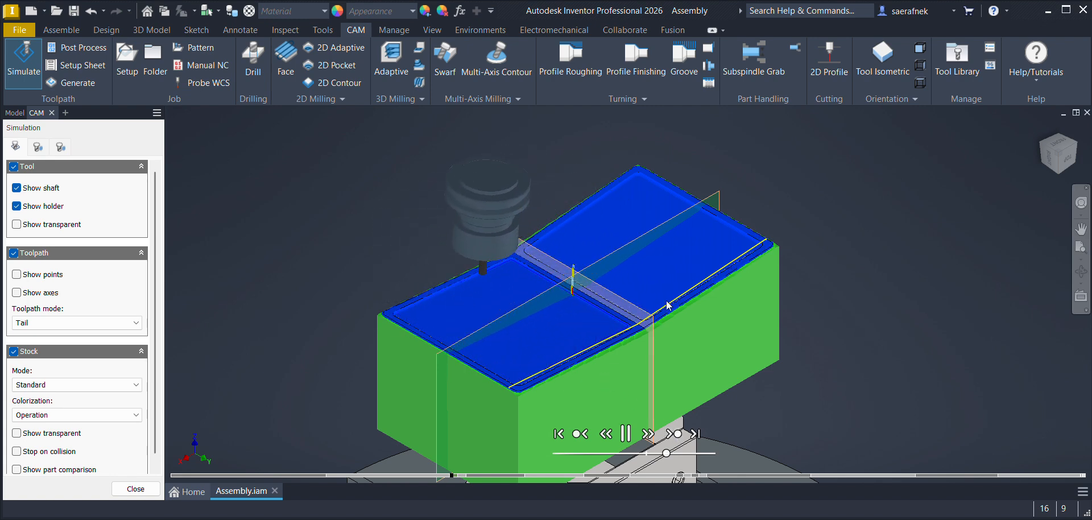
# Step: Examine the simulated finishing cut along the V-shaped top face from the front and from an angled view
pyautogui.click(1069, 161)
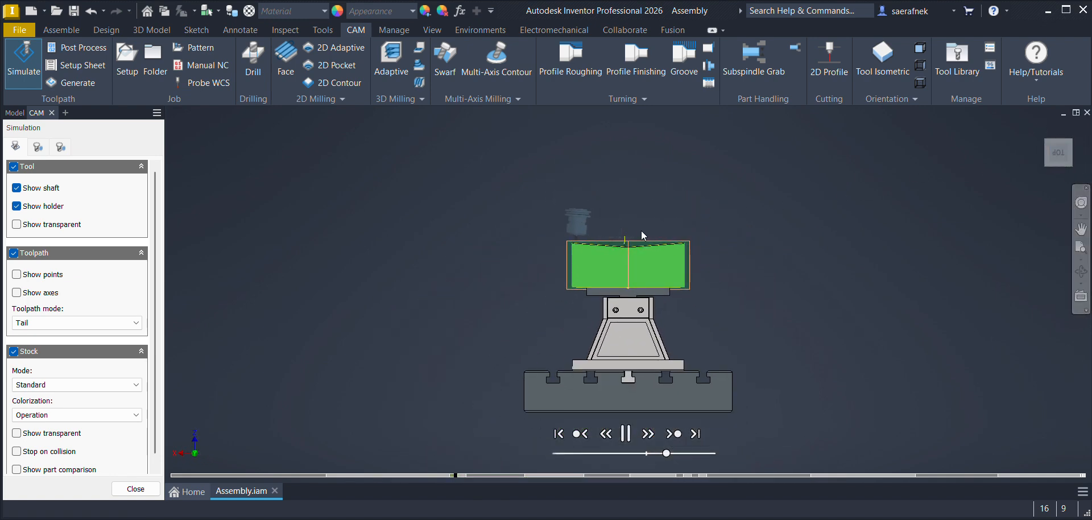
pyautogui.scroll(-10, 602, 241)
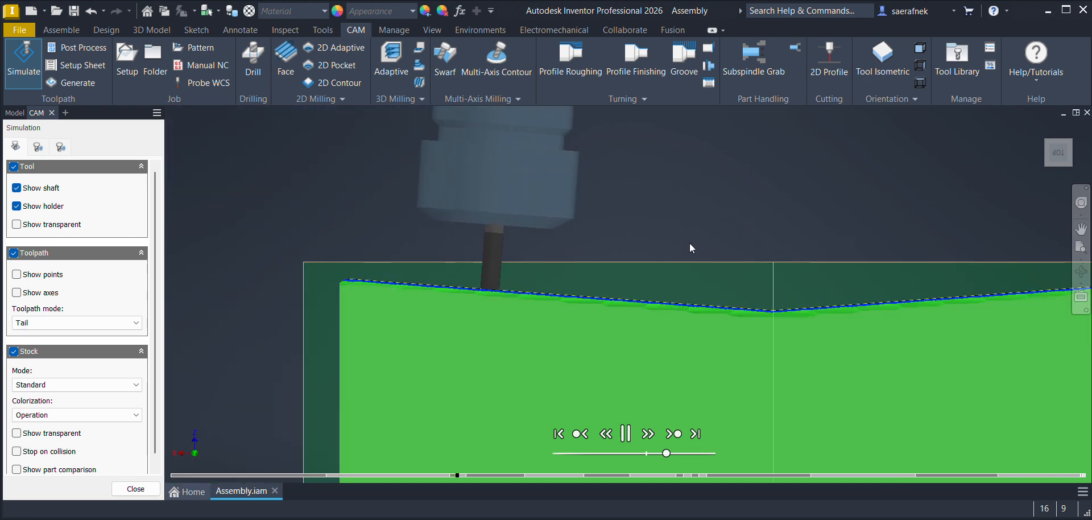
pyautogui.click(1051, 149)
pyautogui.scroll(-5, 631, 257)
pyautogui.moveTo(631, 256); pyautogui.dragTo(606, 450, button='middle')
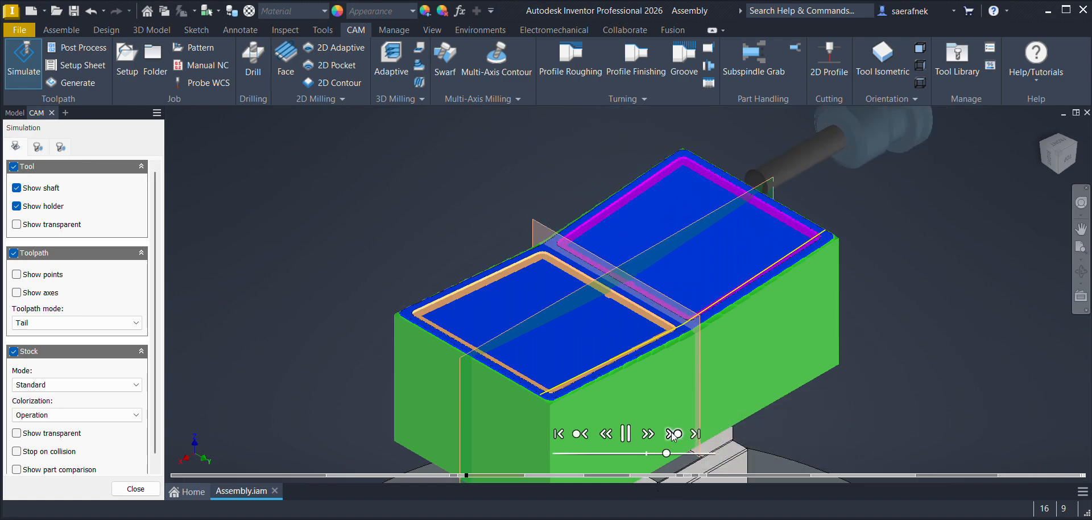
# Step: Examine the roughing of both end faces in the simulation and advance past the roughing operation on the second end
pyautogui.click(1076, 143)
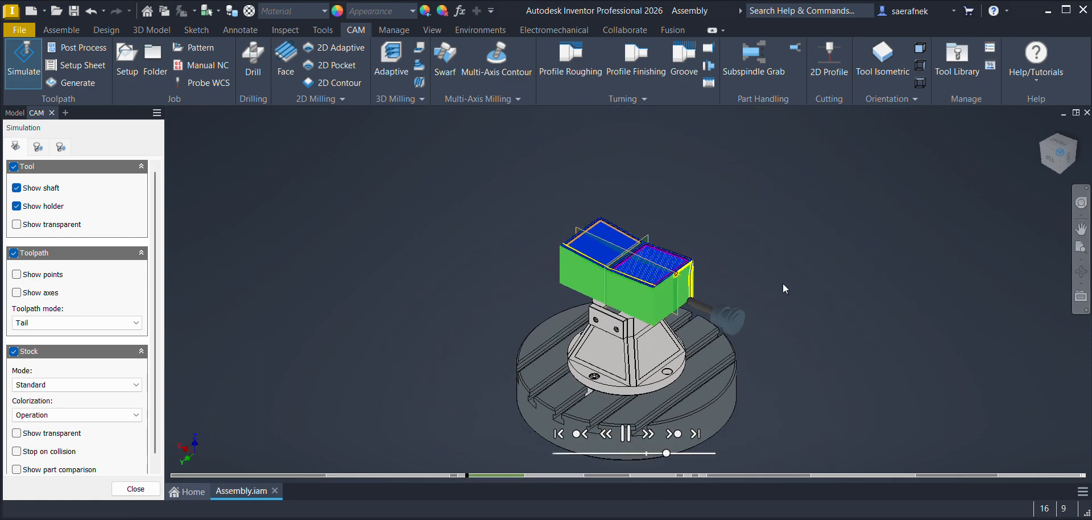
pyautogui.scroll(5, 653, 351)
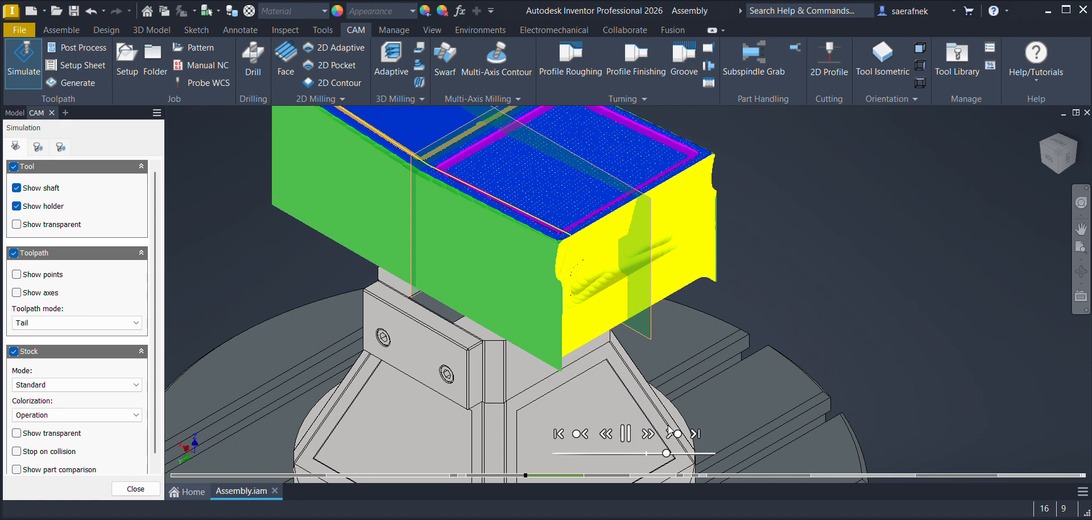
pyautogui.click(1042, 145)
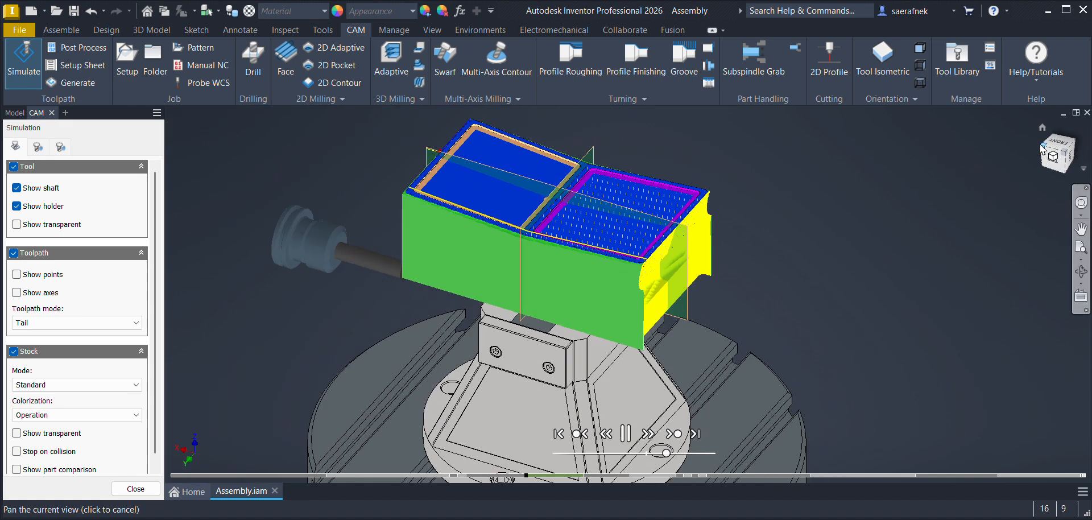
pyautogui.scroll(5, 594, 294)
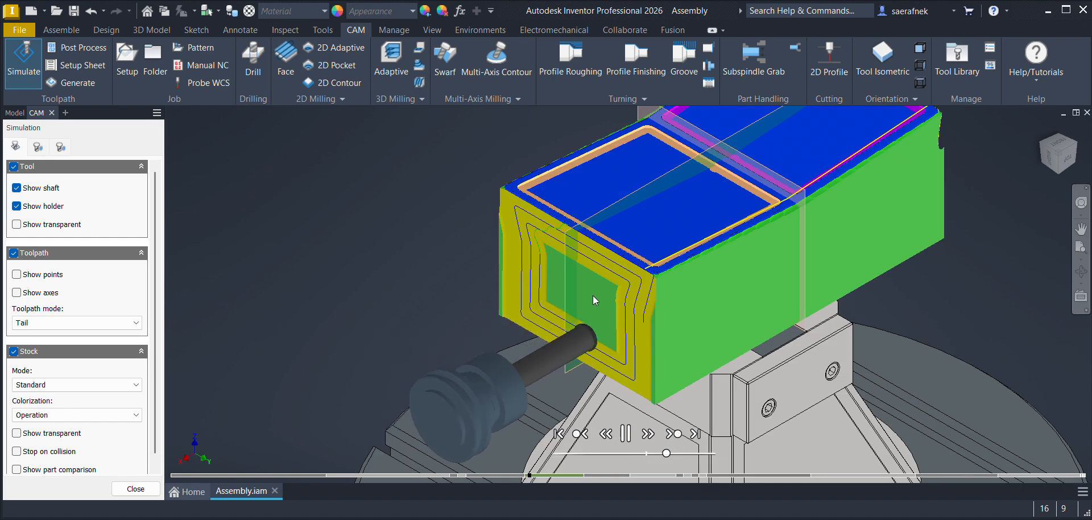
pyautogui.click(674, 433)
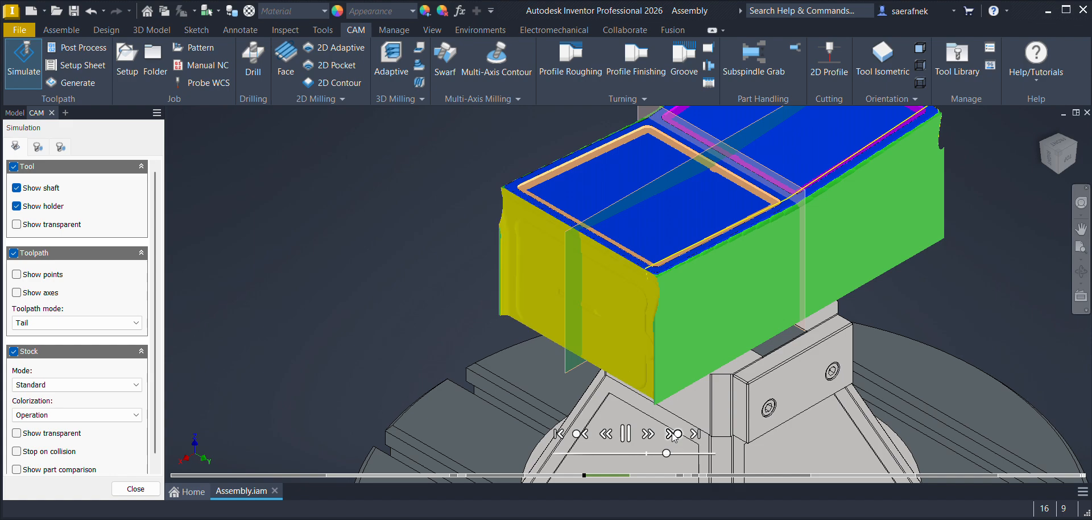
# Step: Examine the simulated finishing of the end faces and the contouring of their recessed pockets up close
pyautogui.click(1073, 147)
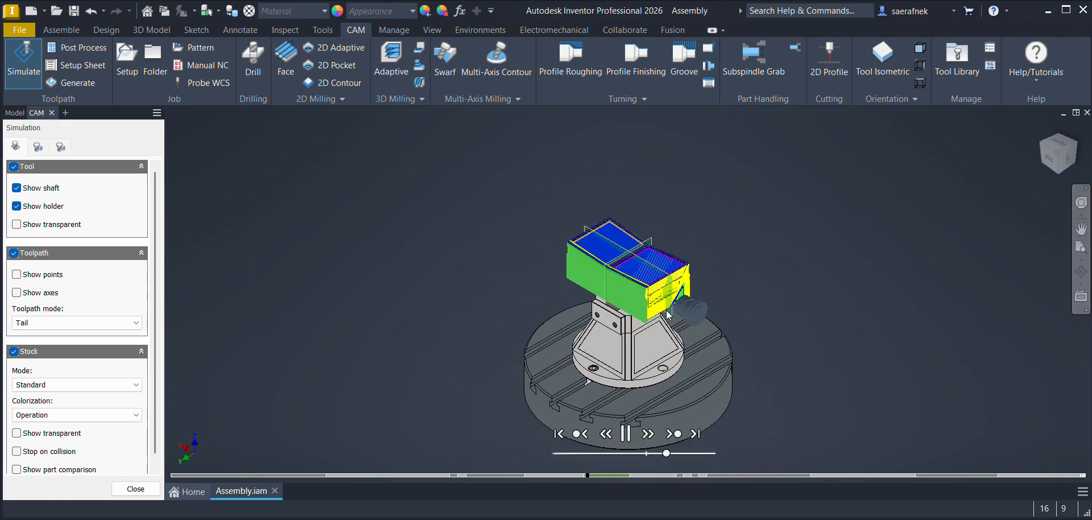
pyautogui.scroll(5, 669, 308)
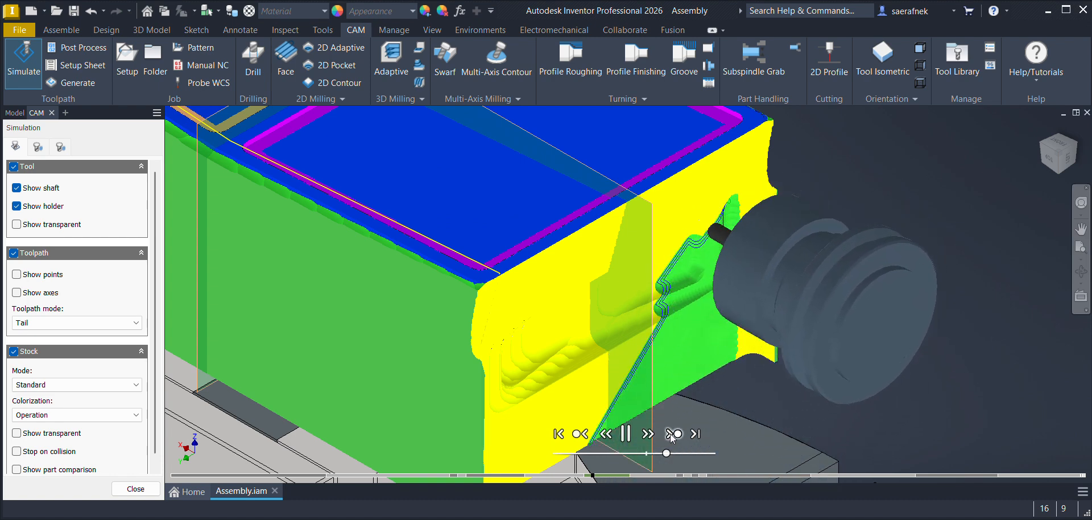
pyautogui.click(1044, 137)
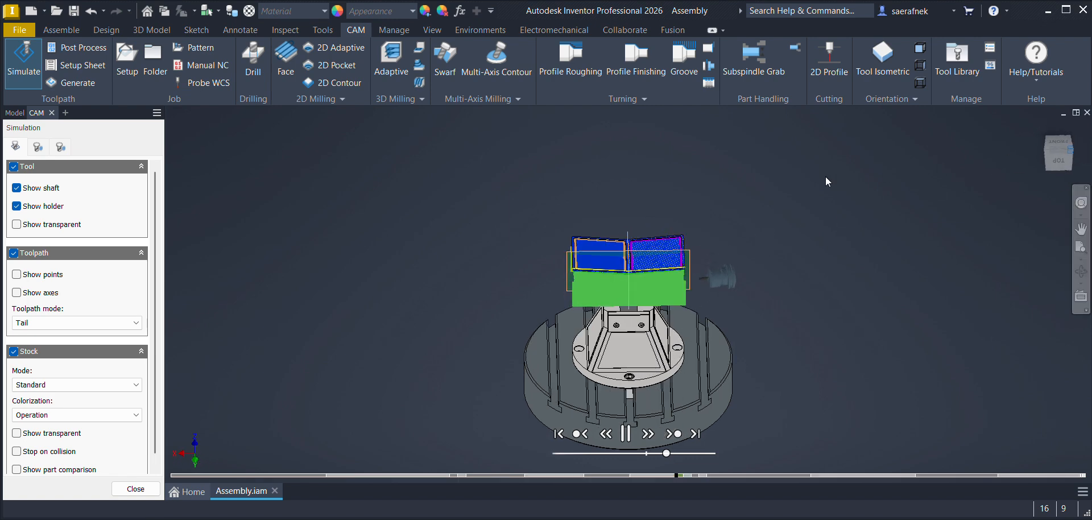
pyautogui.scroll(-5, 659, 310)
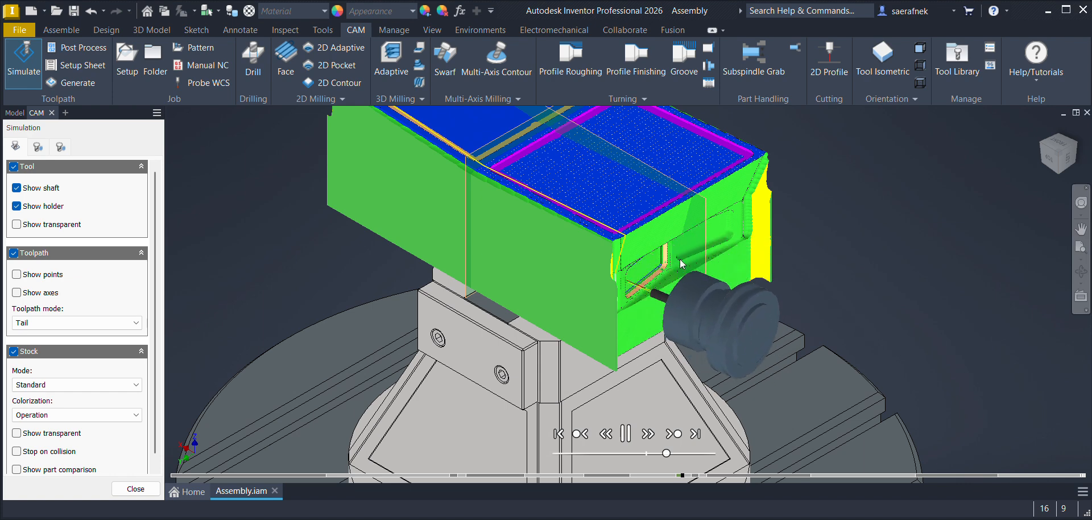
pyautogui.scroll(-4, 654, 262)
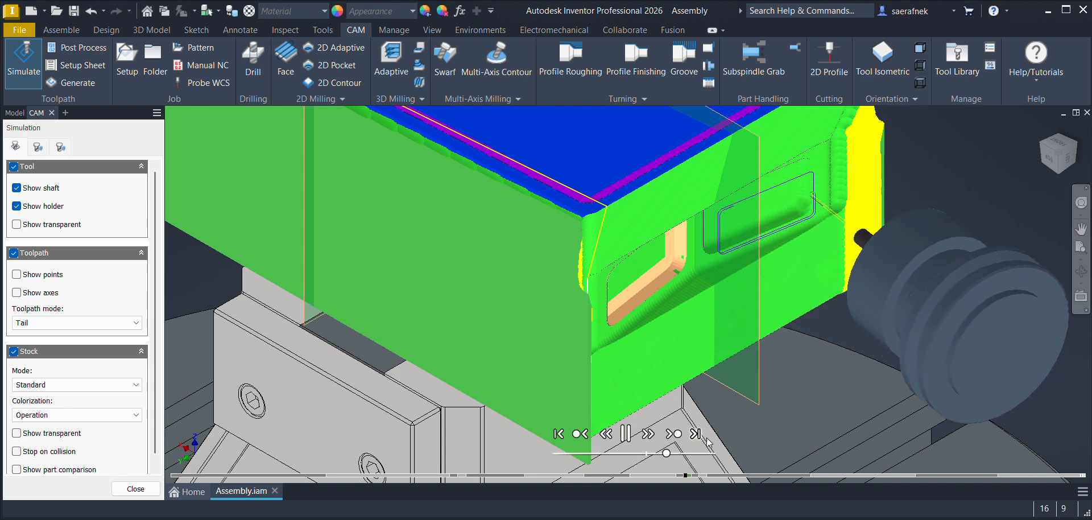
# Step: Briefly raise the simulation's playback speed, restore it, and examine the roughing of the first long side face
pyautogui.click(681, 454)
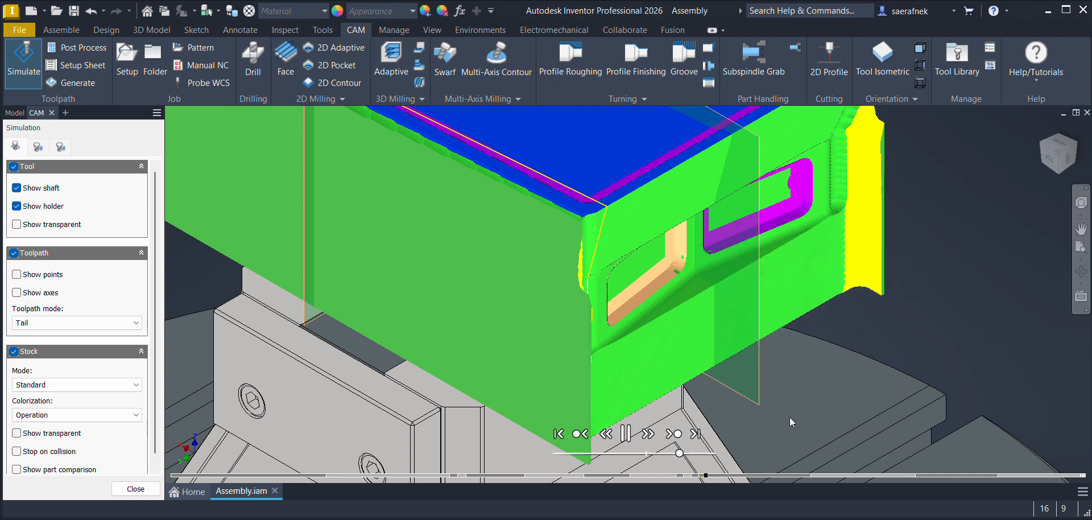
pyautogui.click(666, 453)
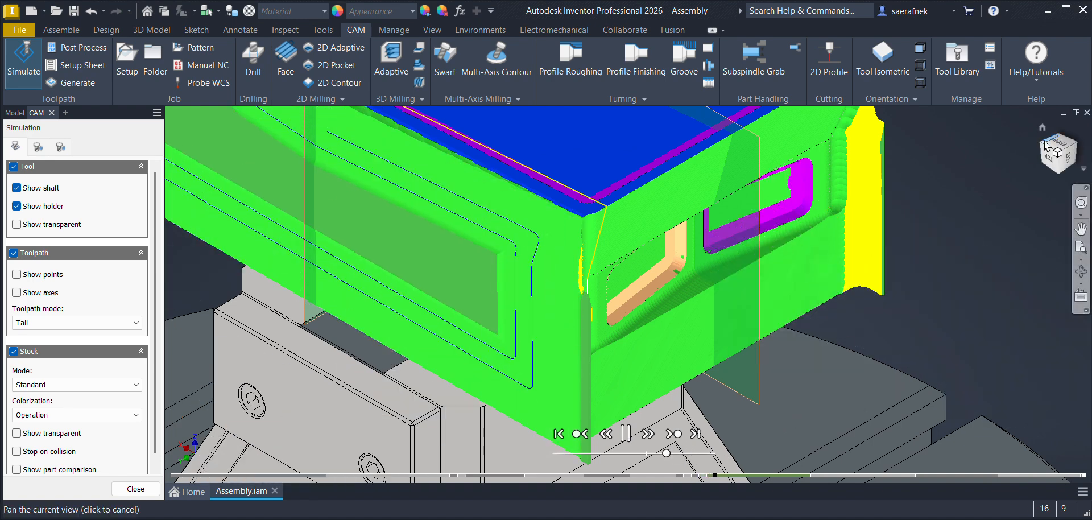
pyautogui.scroll(-3, 749, 181)
pyautogui.moveTo(593, 208); pyautogui.dragTo(624, 269, button='middle')
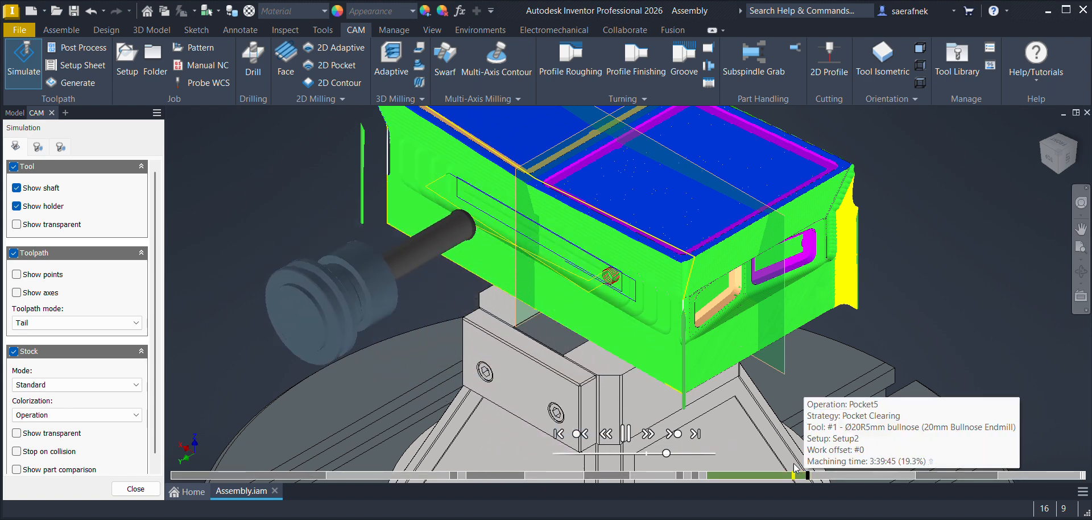
# Step: Examine the opposite long side's roughing in the simulation and advance past it to the next operation's cut at the lower edge
pyautogui.click(1076, 149)
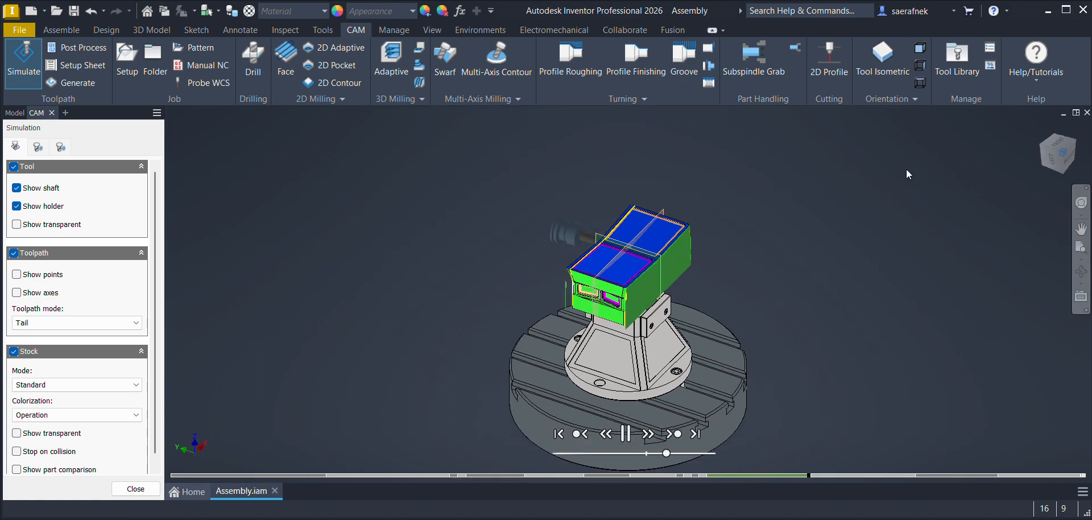
pyautogui.scroll(5, 644, 259)
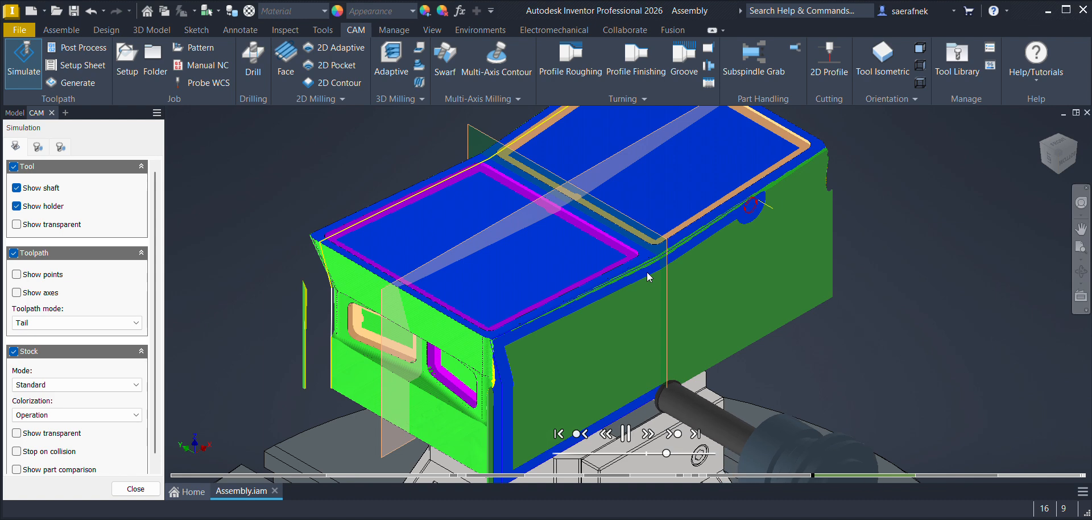
pyautogui.click(675, 435)
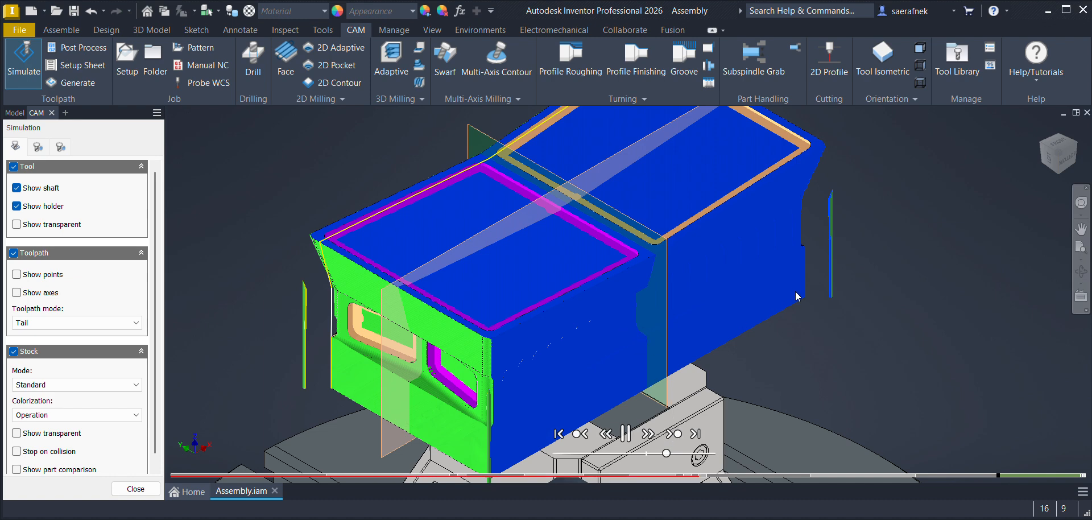
pyautogui.scroll(-5, 716, 358)
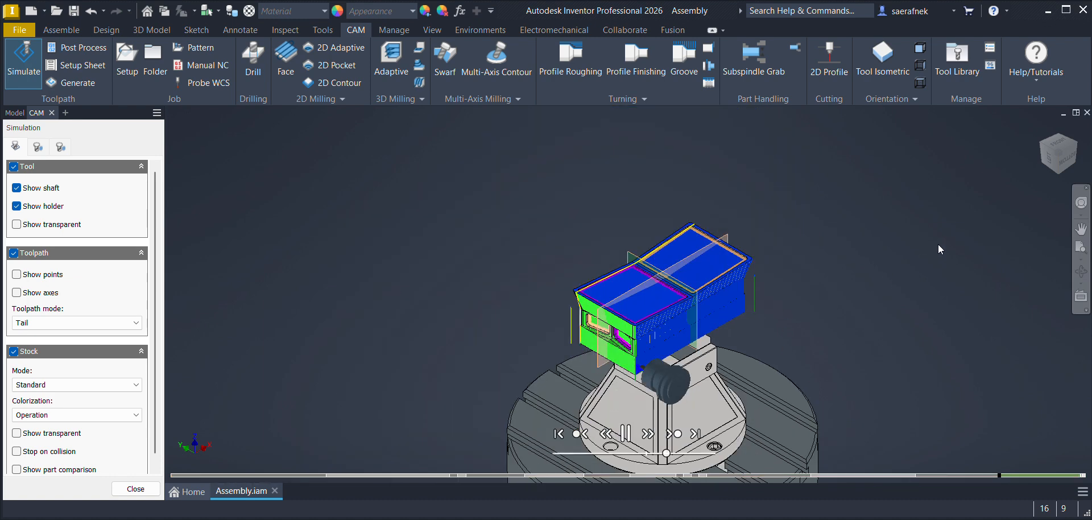
pyautogui.scroll(5, 684, 326)
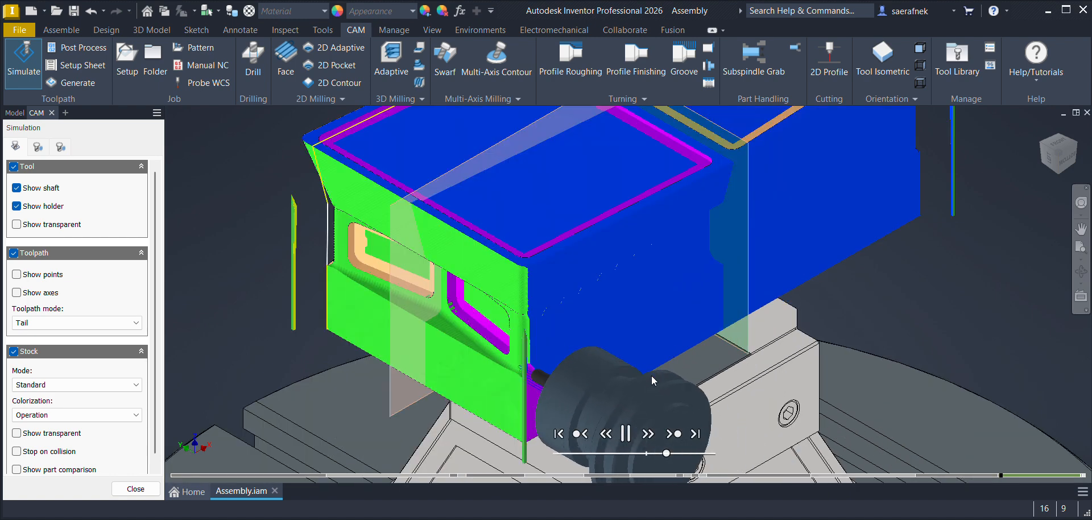
# Step: Scrub the simulation back to the Pocket5 roughing on the long side and advance through the finishing to the hole drilling
pyautogui.moveTo(1072, 476); pyautogui.dragTo(909, 475)
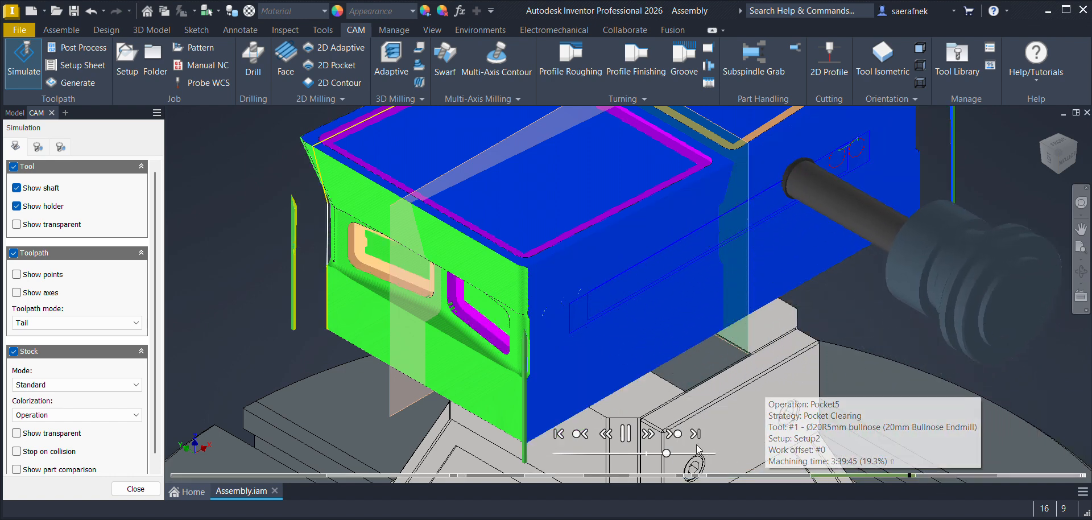
pyautogui.click(675, 434)
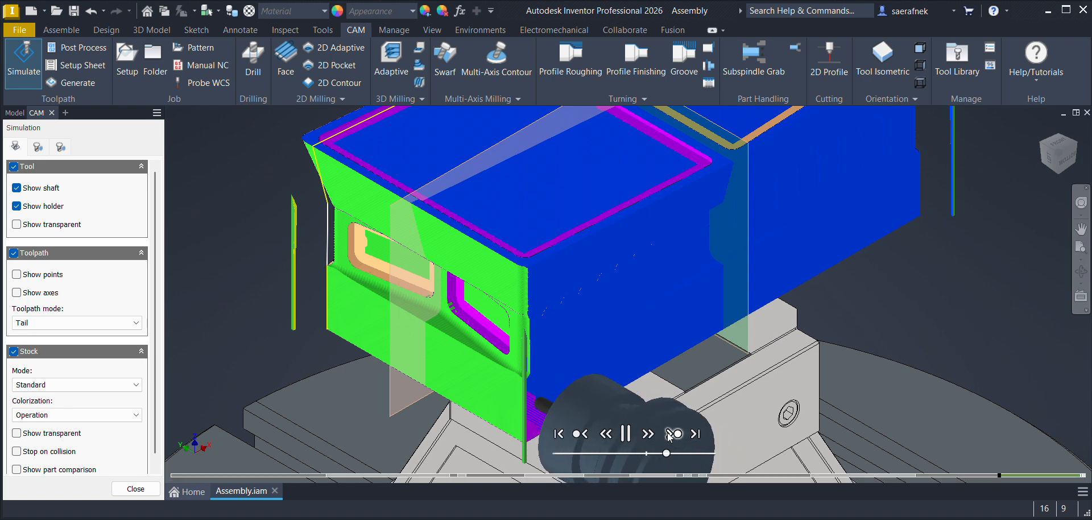
pyautogui.click(673, 435)
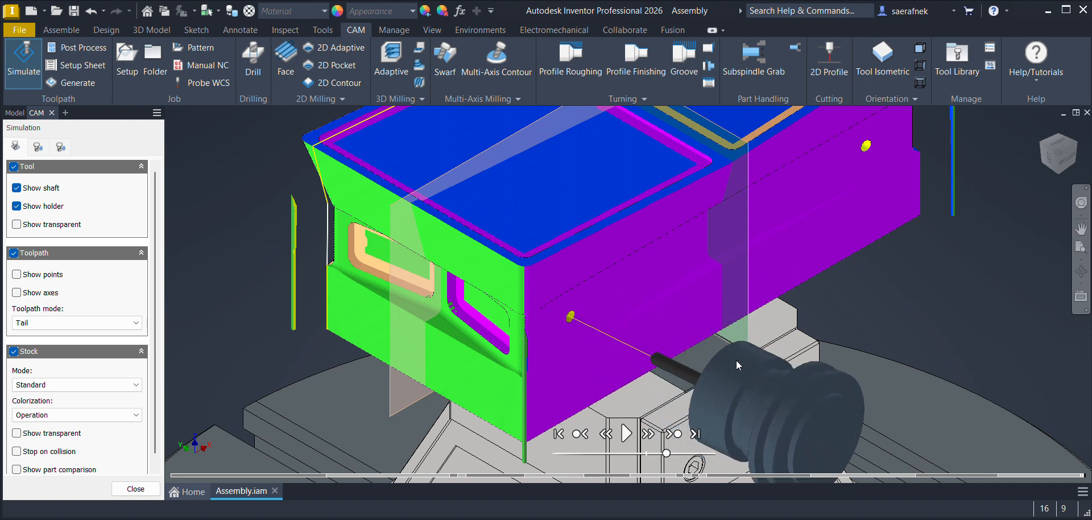
# Step: Examine the fully machined punch's long sides and top-face grooves, and close the simulation
pyautogui.moveTo(588, 254); pyautogui.dragTo(588, 366, button='middle')
pyautogui.scroll(-3, 605, 343)
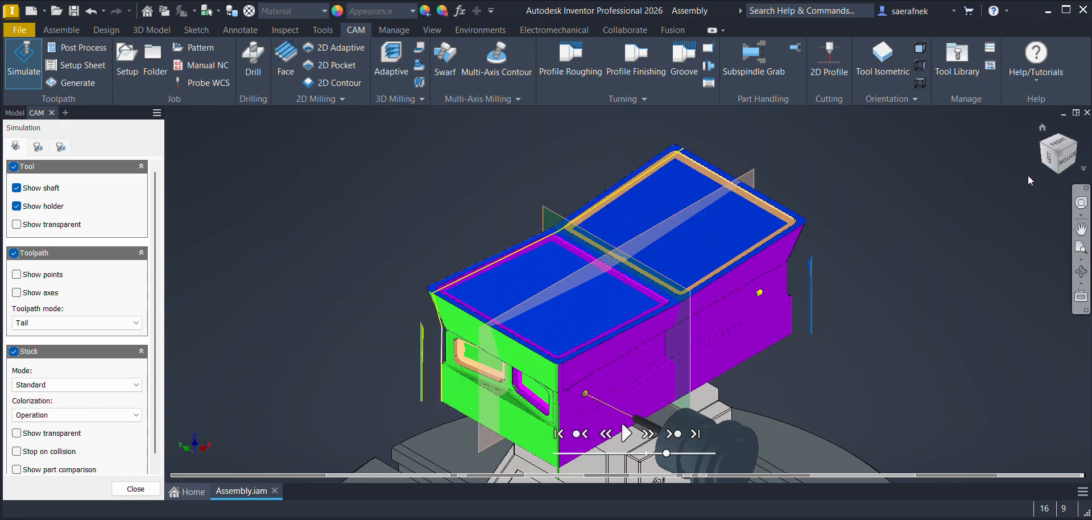
pyautogui.click(1042, 149)
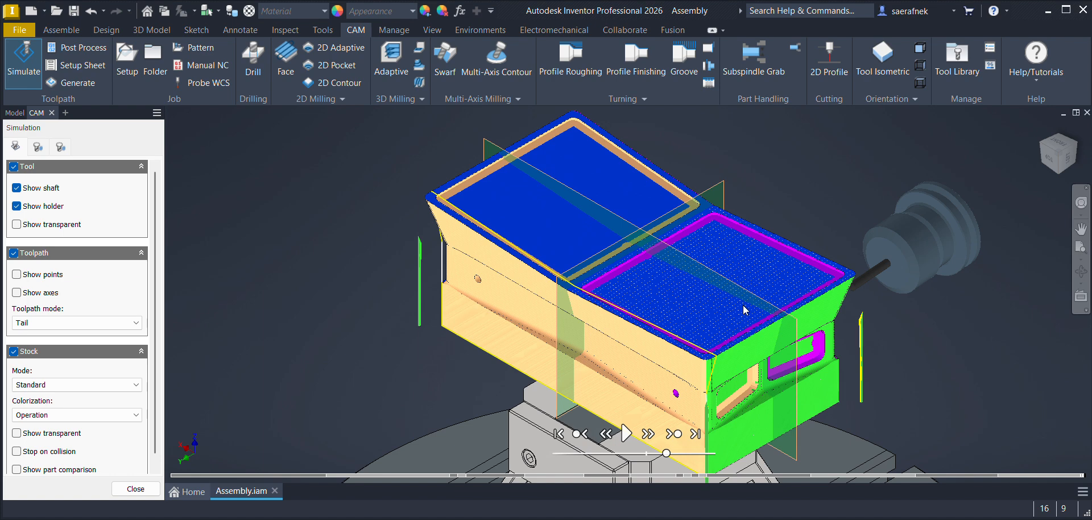
pyautogui.scroll(5, 744, 231)
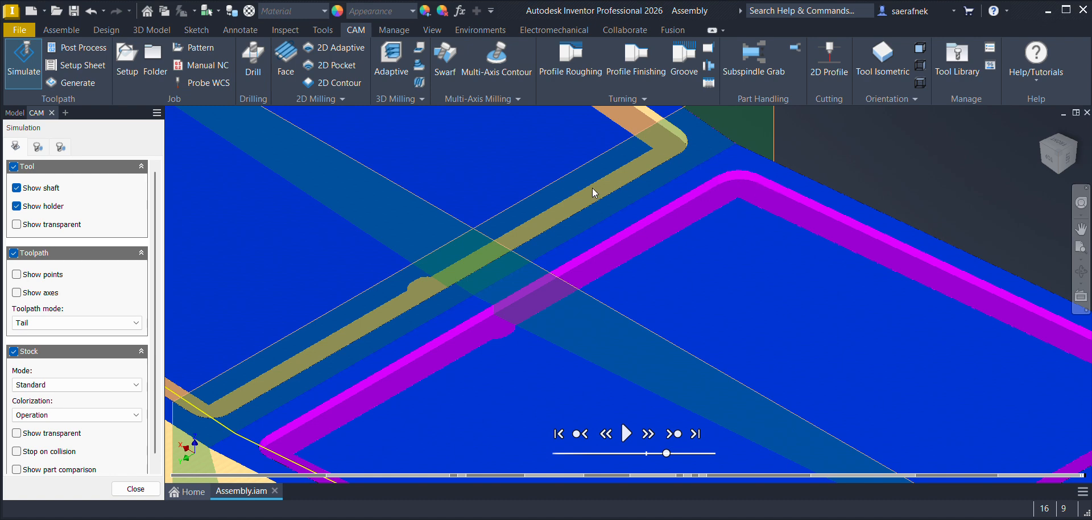
pyautogui.scroll(-5, 592, 189)
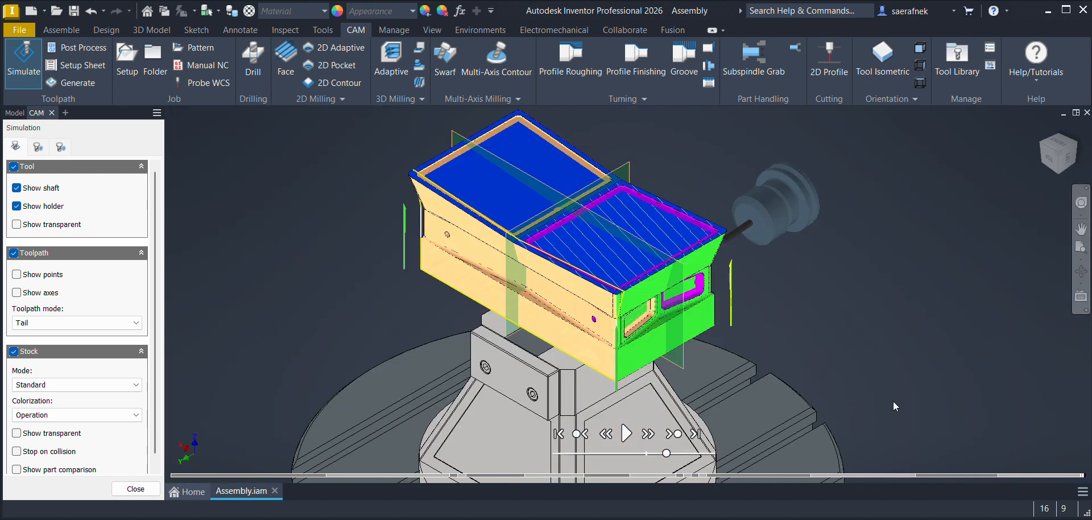
pyautogui.click(132, 488)
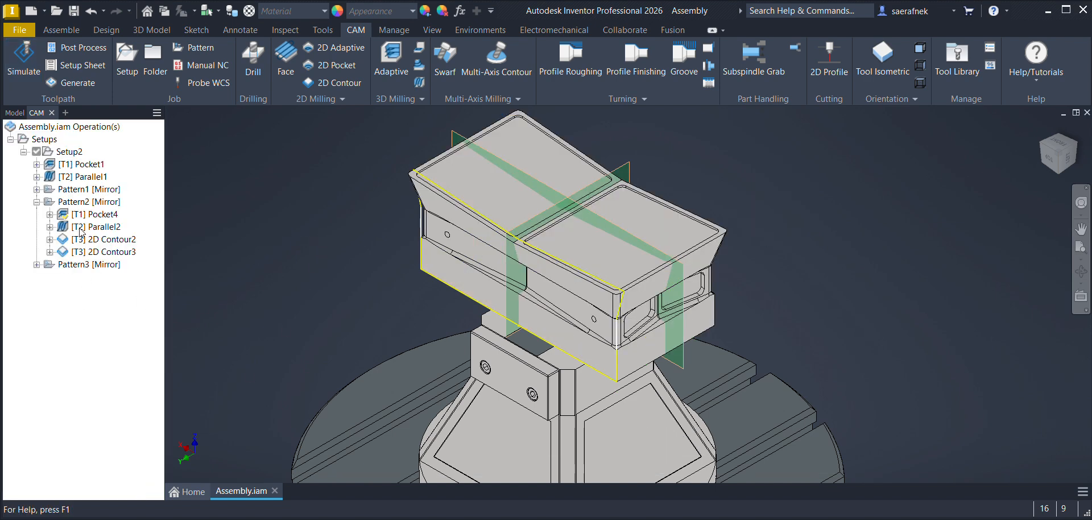
# Step: Open post processing for Setup2 and filter the post configurations by vendor Autodesk and type Milling
pyautogui.click(68, 152)
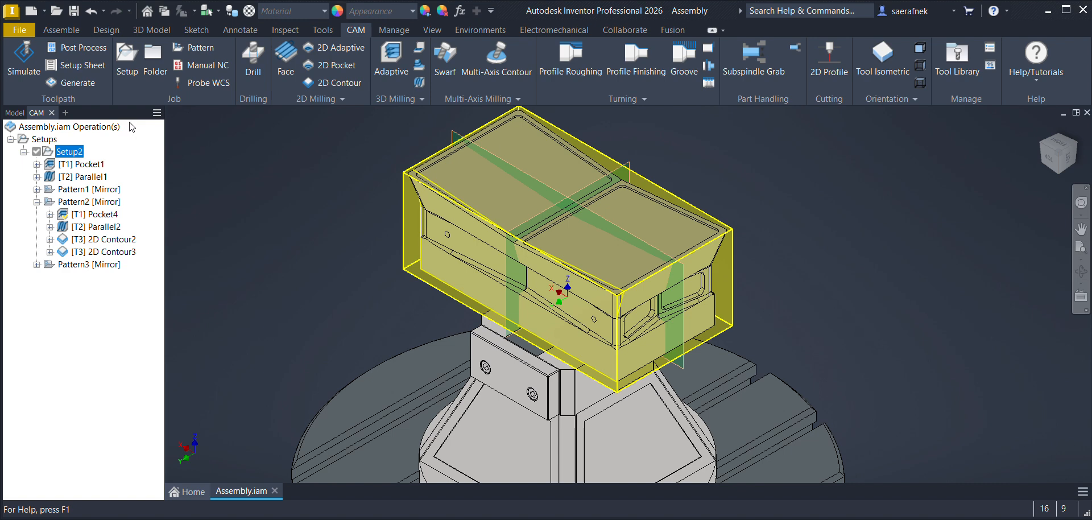
pyautogui.click(87, 49)
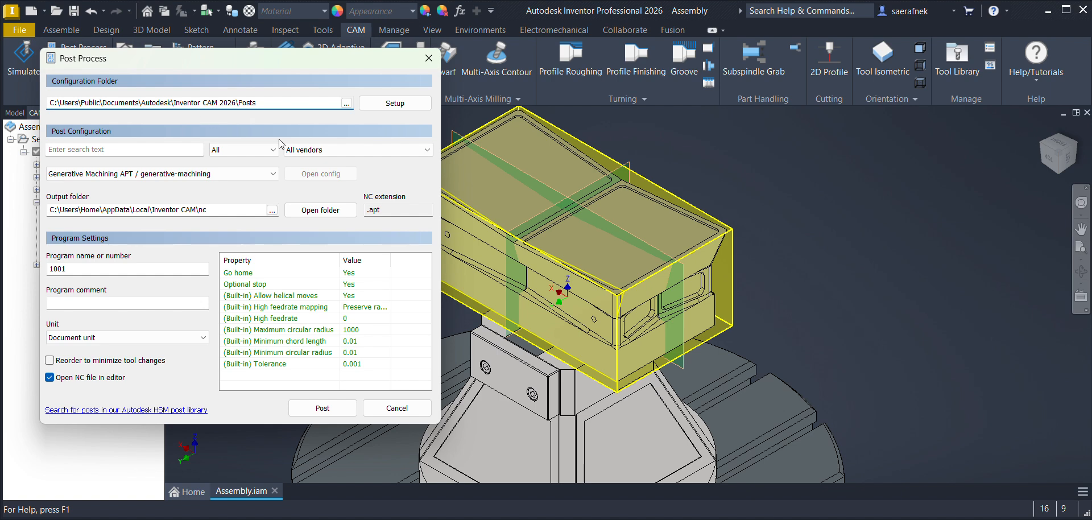
pyautogui.click(341, 152)
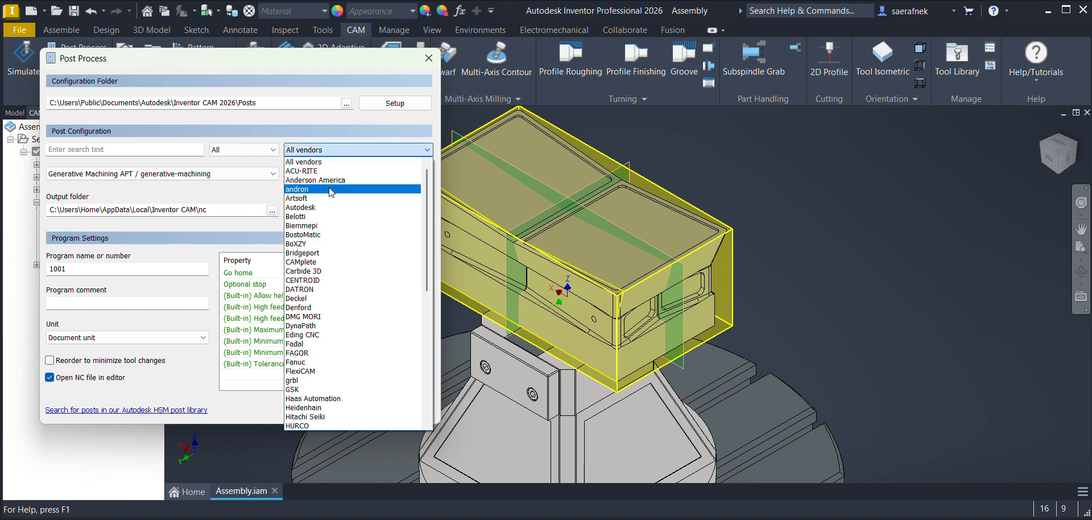
pyautogui.click(319, 207)
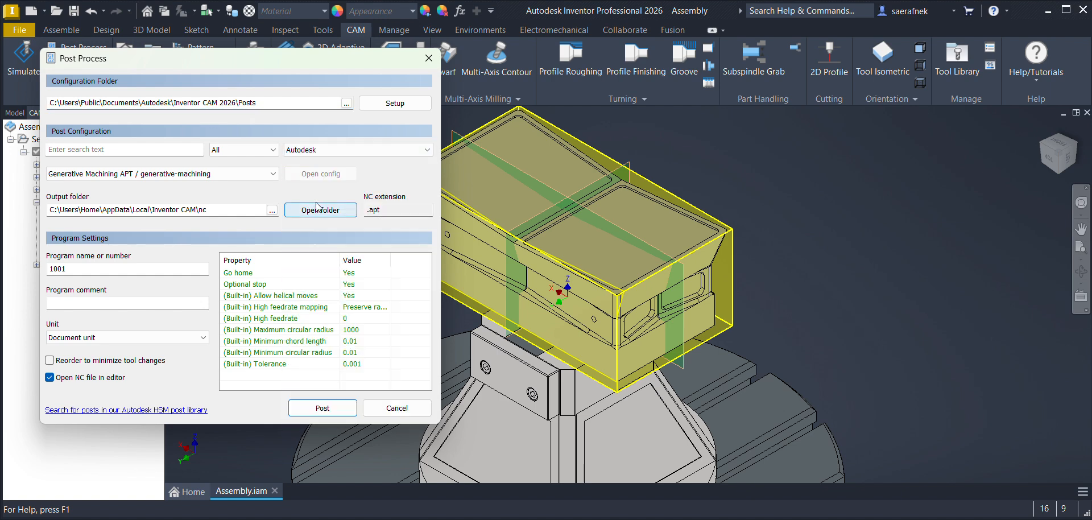
pyautogui.click(273, 150)
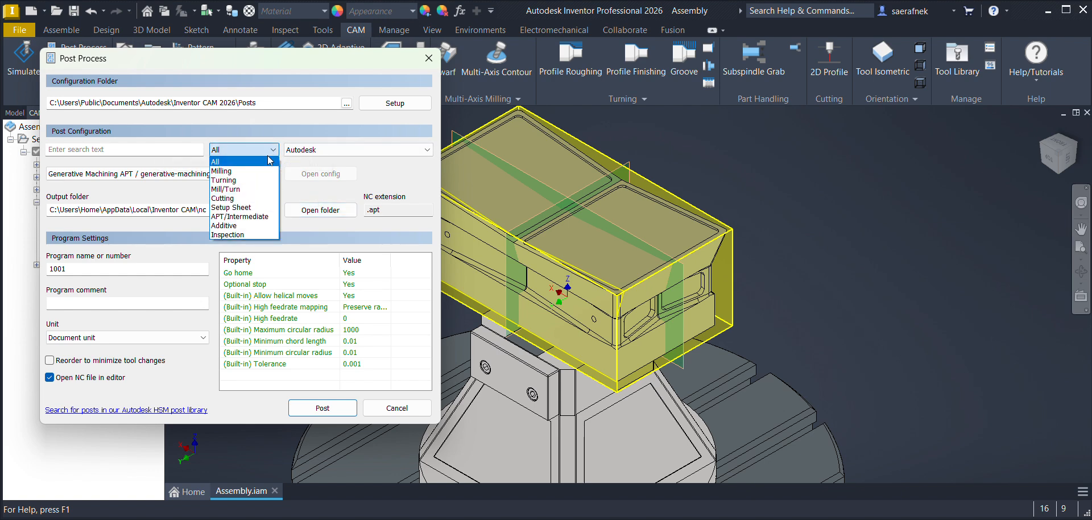
pyautogui.click(255, 170)
# Step: Choose RS-274D / rs274 as the post configuration for the NC program
pyautogui.click(138, 174)
pyautogui.click(138, 175)
pyautogui.click(136, 174)
pyautogui.click(112, 175)
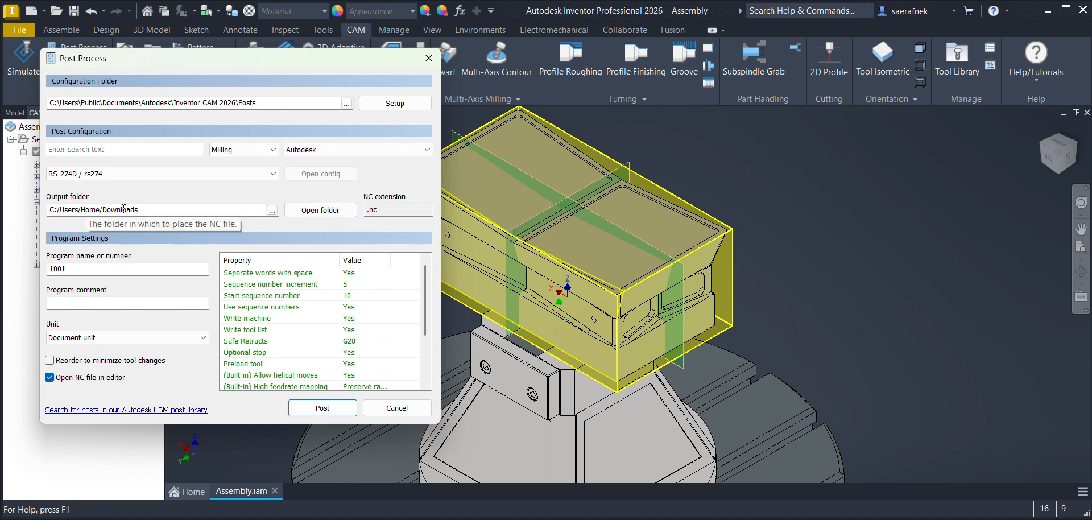
# Step: Set the output unit to Millimeters and post the NC program as 1001.nc to the Downloads folder
pyautogui.click(123, 337)
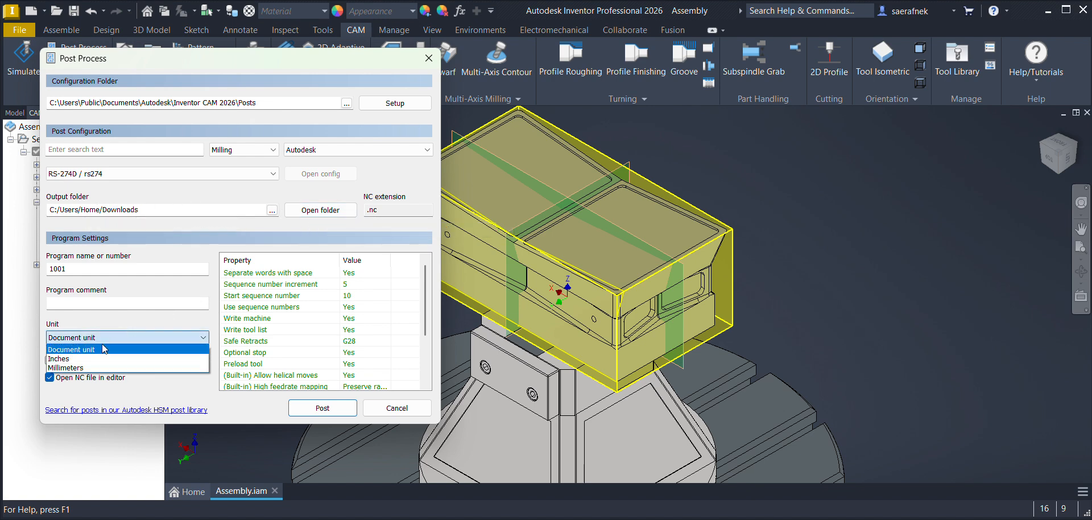
pyautogui.click(94, 371)
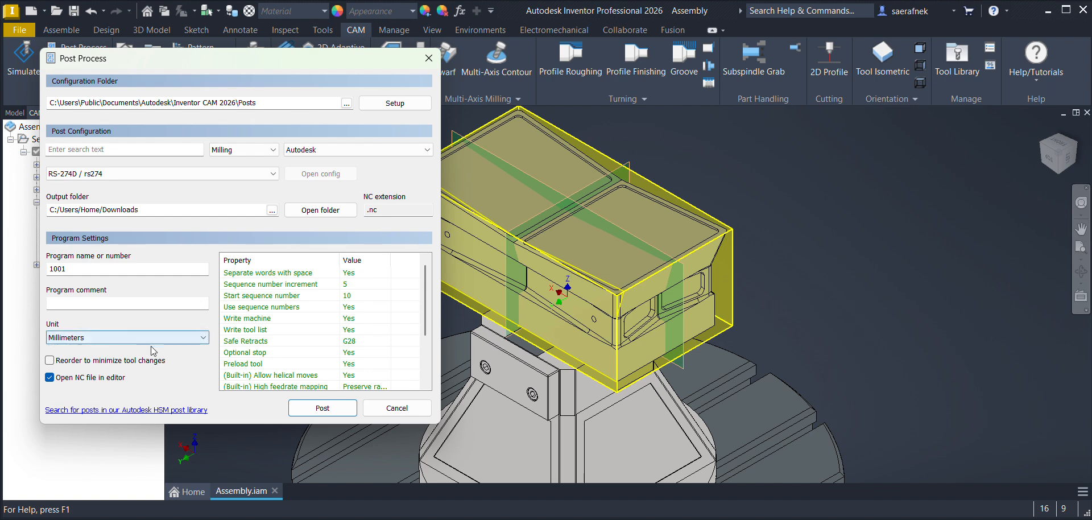
pyautogui.click(336, 412)
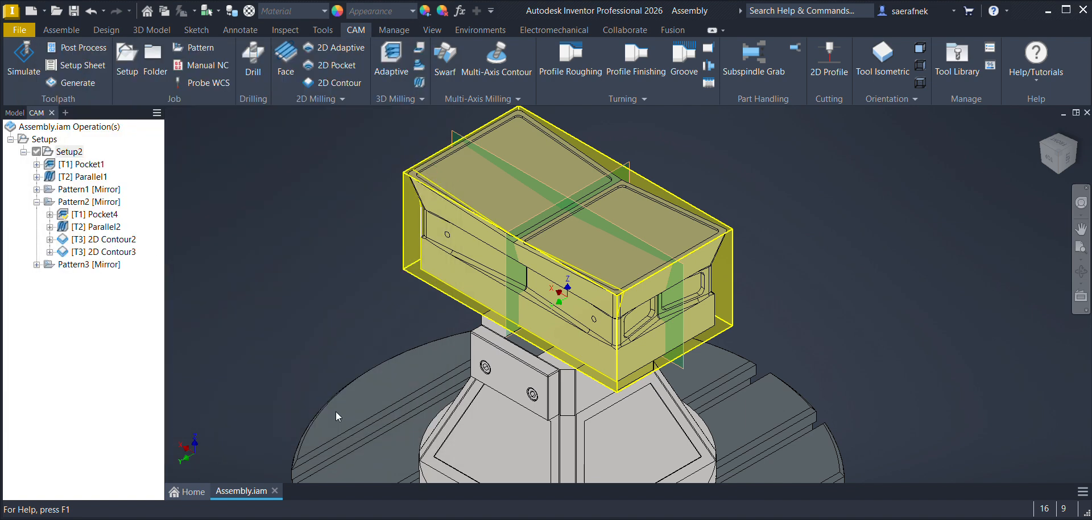
pyautogui.click(422, 315)
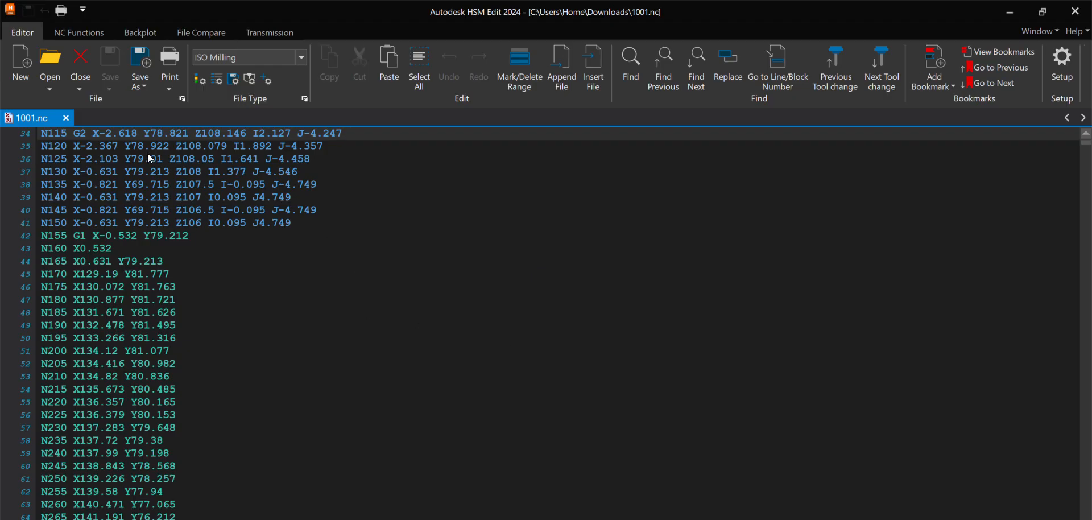
# Step: Read through the opening blocks of 1001.nc to examine the linear and arc moves of the first roughing toolpath
pyautogui.scroll(-15, 152, 269)
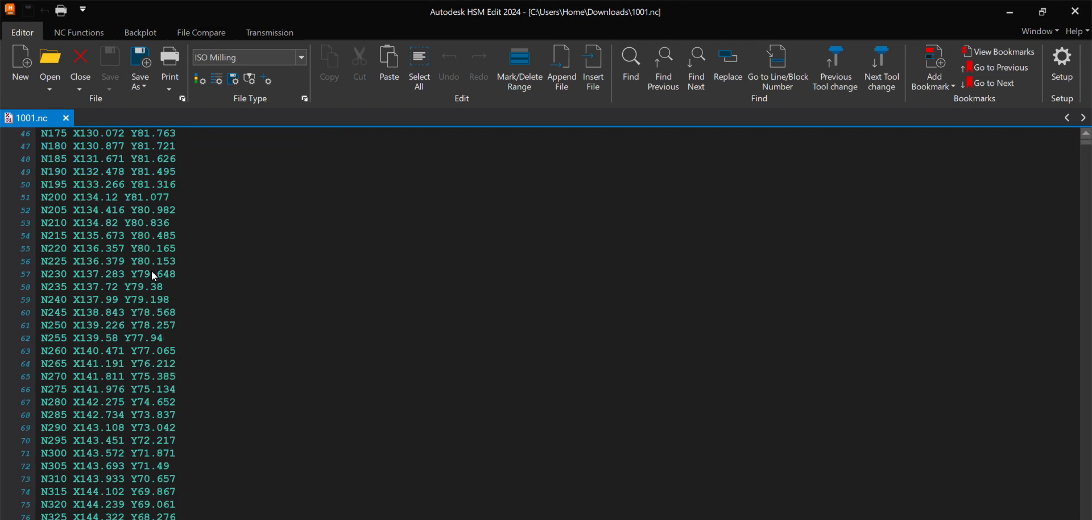
pyautogui.scroll(-20, 152, 275)
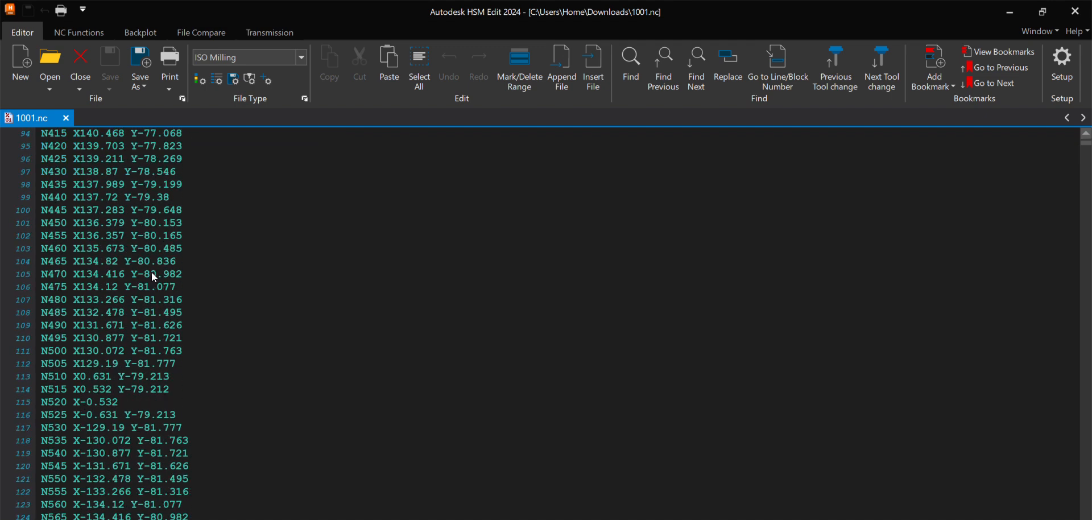
pyautogui.scroll(-5, 153, 272)
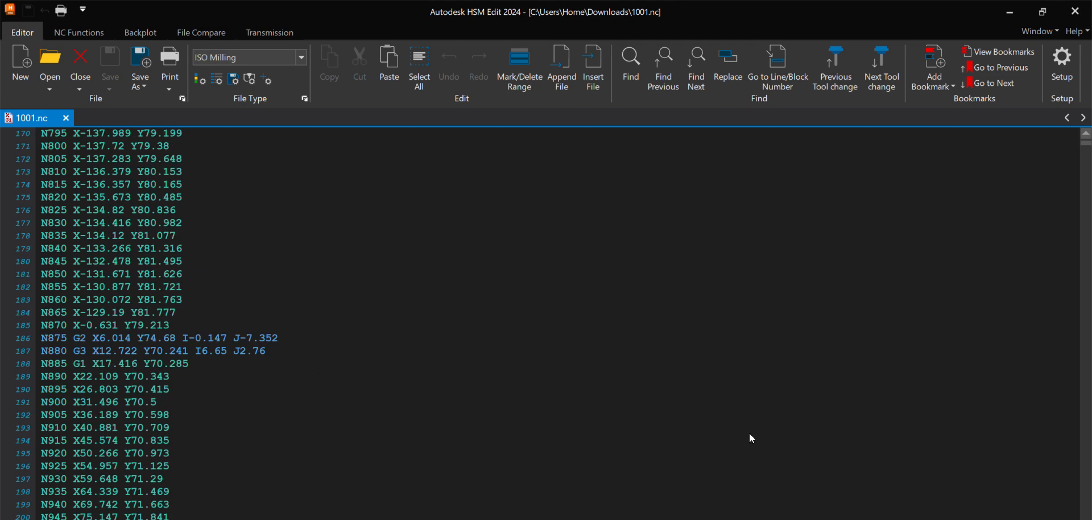
pyautogui.scroll(-12, 292, 308)
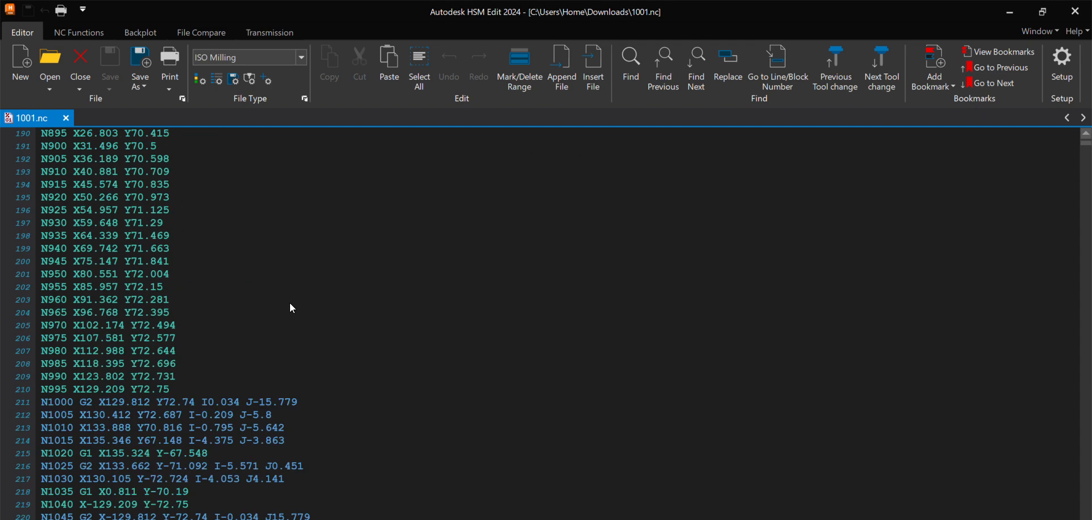
pyautogui.scroll(5, 292, 308)
pyautogui.scroll(-5, 228, 401)
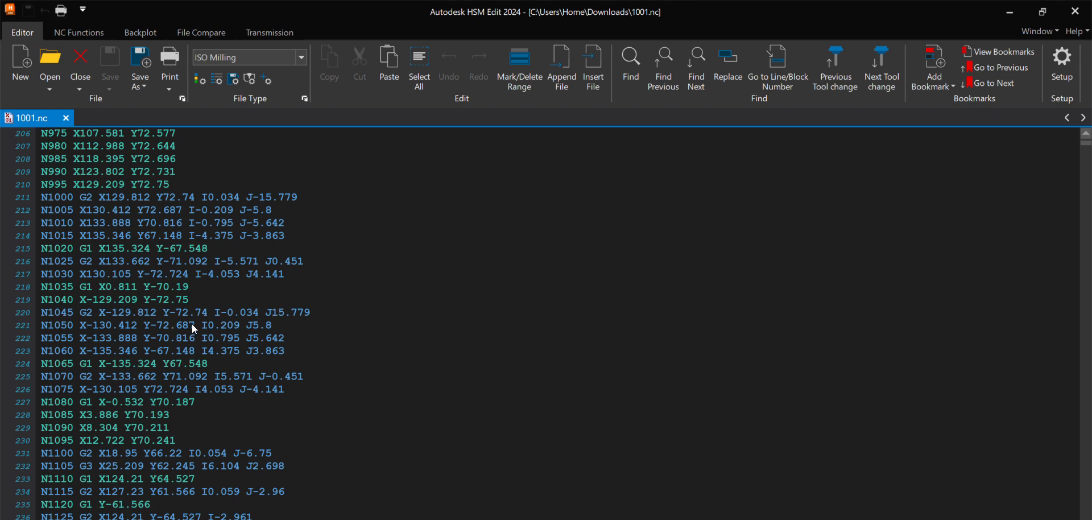
pyautogui.scroll(-15, 255, 340)
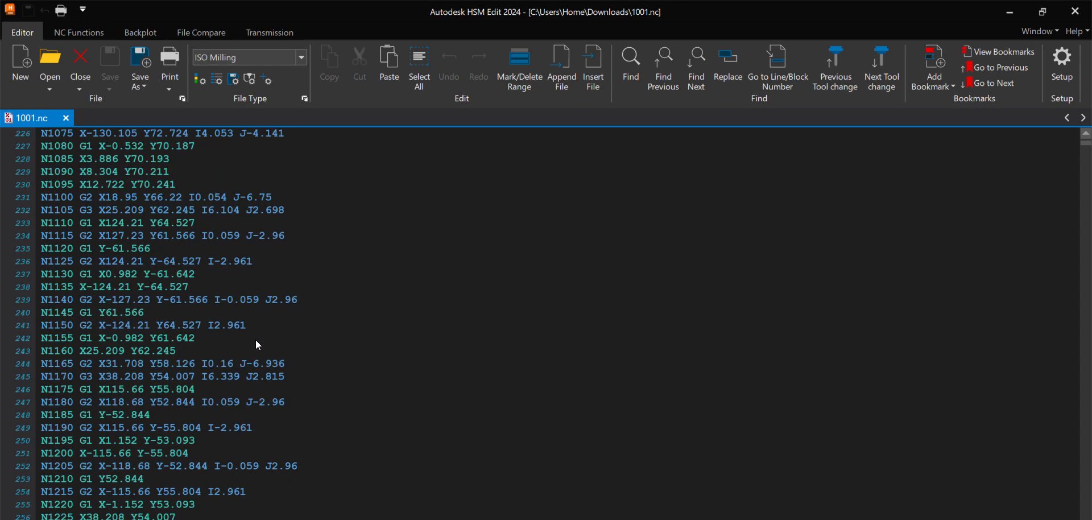
pyautogui.scroll(-12, 194, 267)
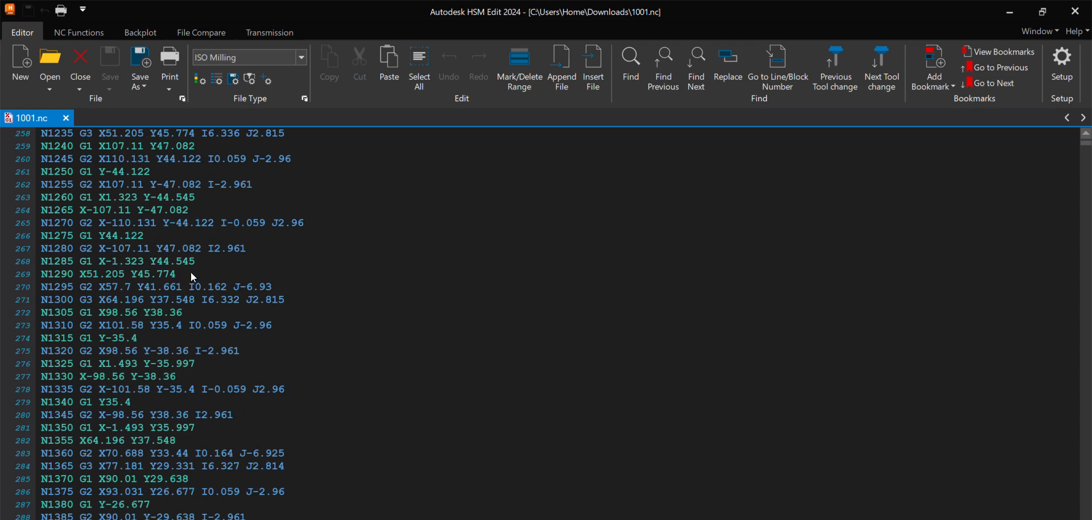
pyautogui.scroll(-3, 218, 249)
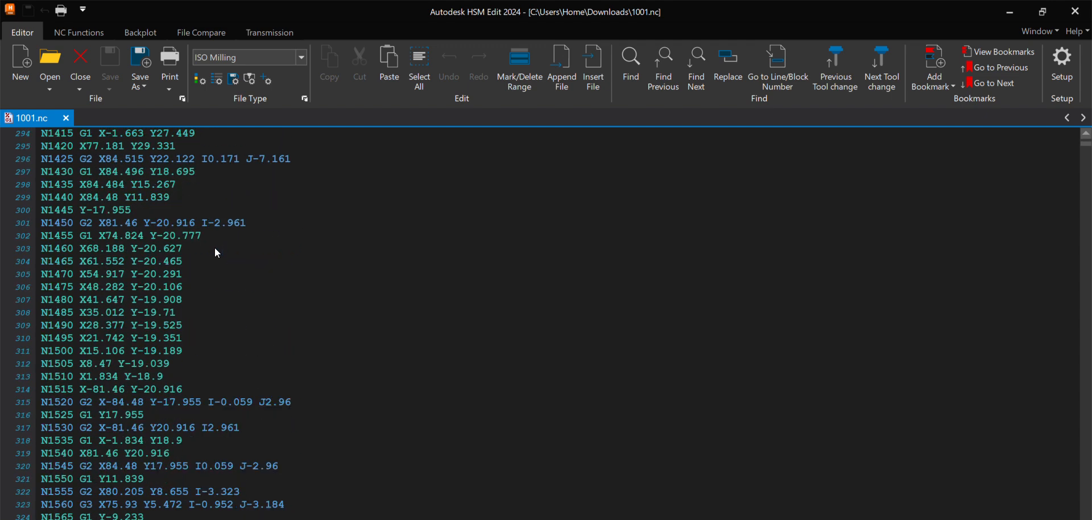
pyautogui.scroll(-20, 123, 248)
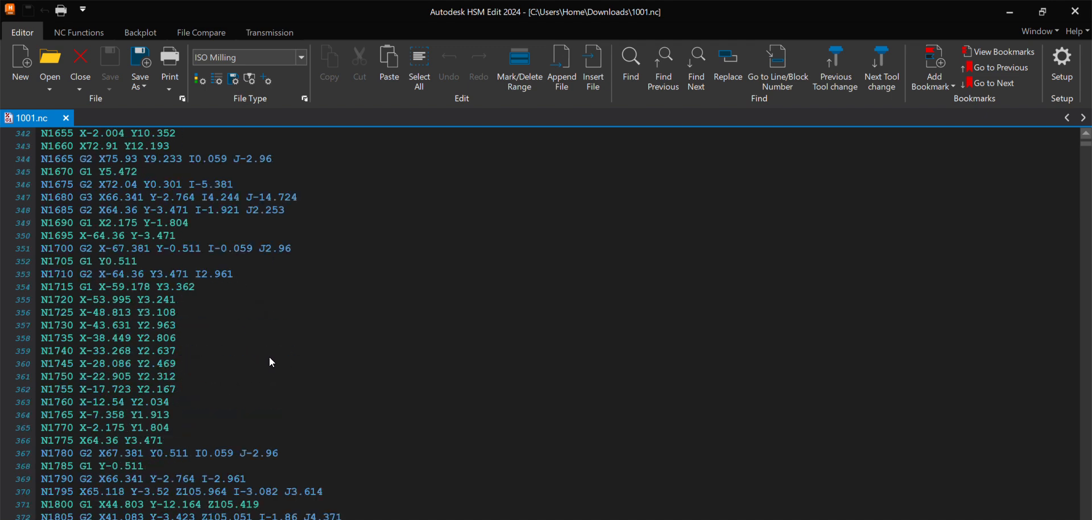
pyautogui.scroll(-12, 444, 402)
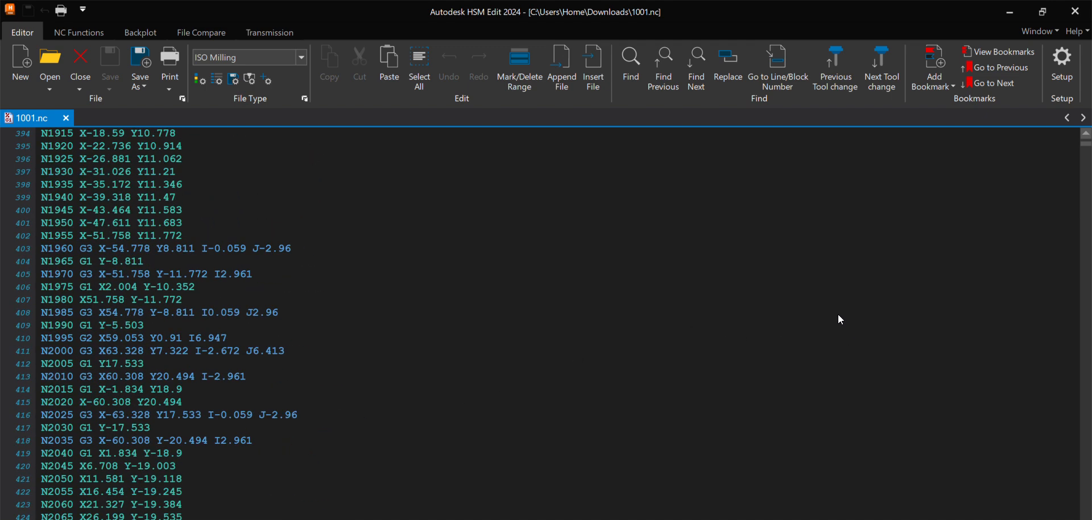
pyautogui.scroll(-5, 839, 320)
# Step: Jump further into 1001.nc and examine the coordinate moves in the middle sections of the program
pyautogui.moveTo(1089, 147); pyautogui.dragTo(1087, 176)
pyautogui.scroll(-20, 592, 327)
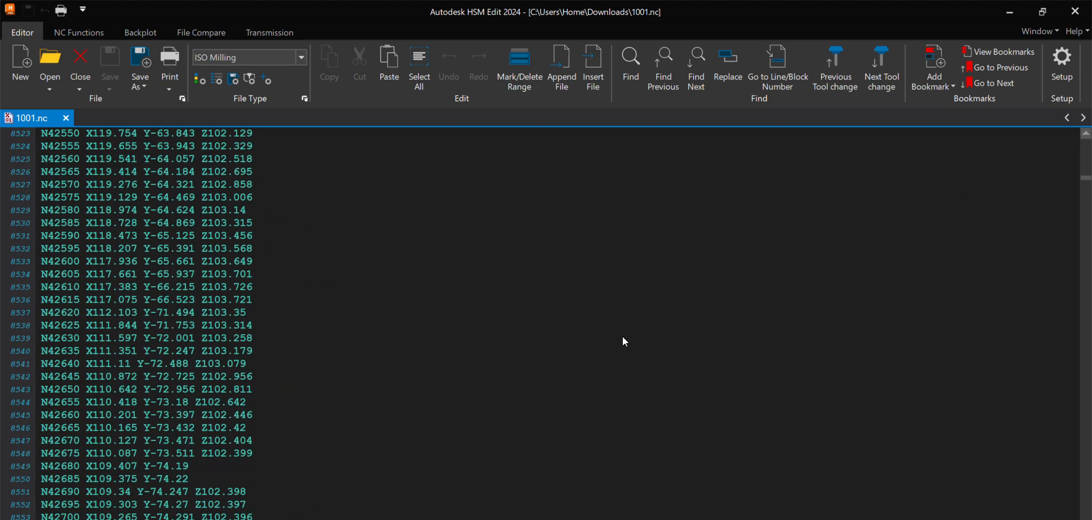
pyautogui.scroll(1, 1086, 183)
pyautogui.moveTo(1086, 184); pyautogui.dragTo(1087, 193)
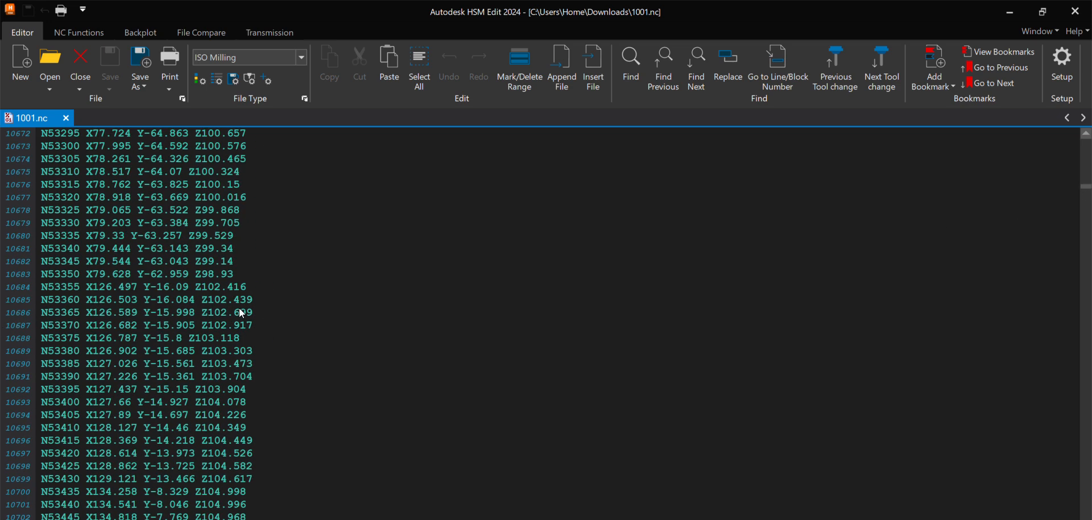
pyautogui.scroll(-8, 302, 309)
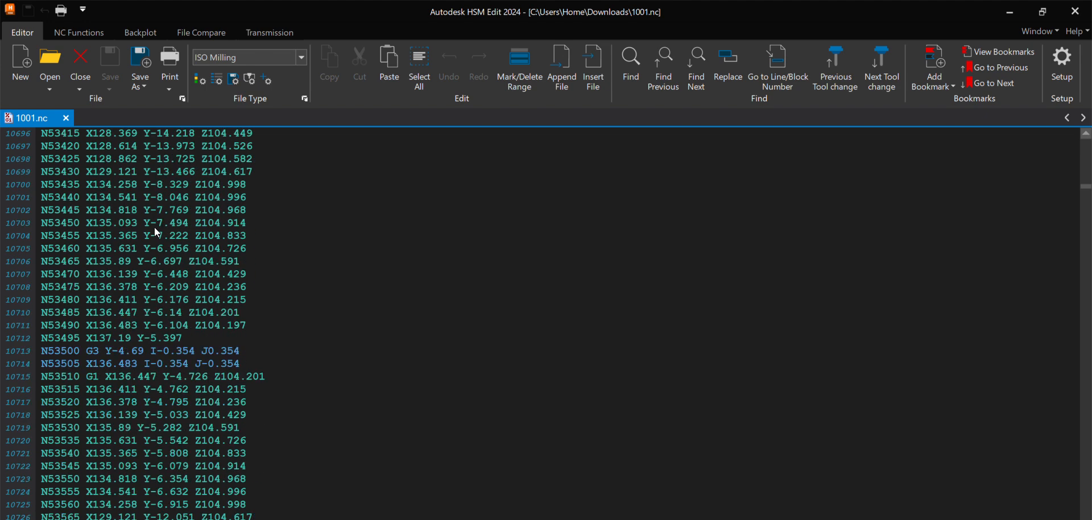
pyautogui.scroll(-20, 458, 217)
pyautogui.scroll(-3, 543, 244)
pyautogui.scroll(-20, 477, 309)
pyautogui.scroll(-20, 480, 320)
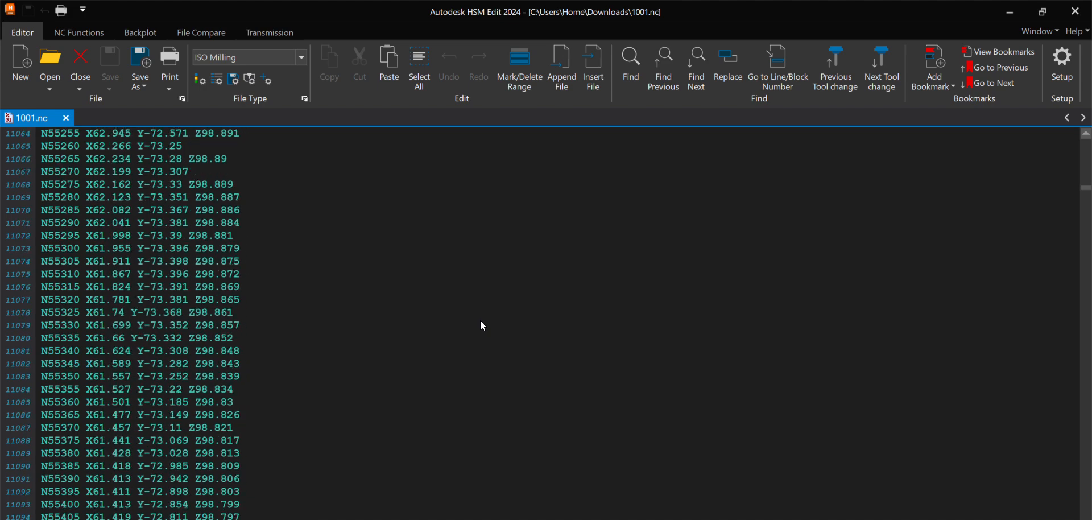
pyautogui.moveTo(1086, 203); pyautogui.dragTo(1086, 292)
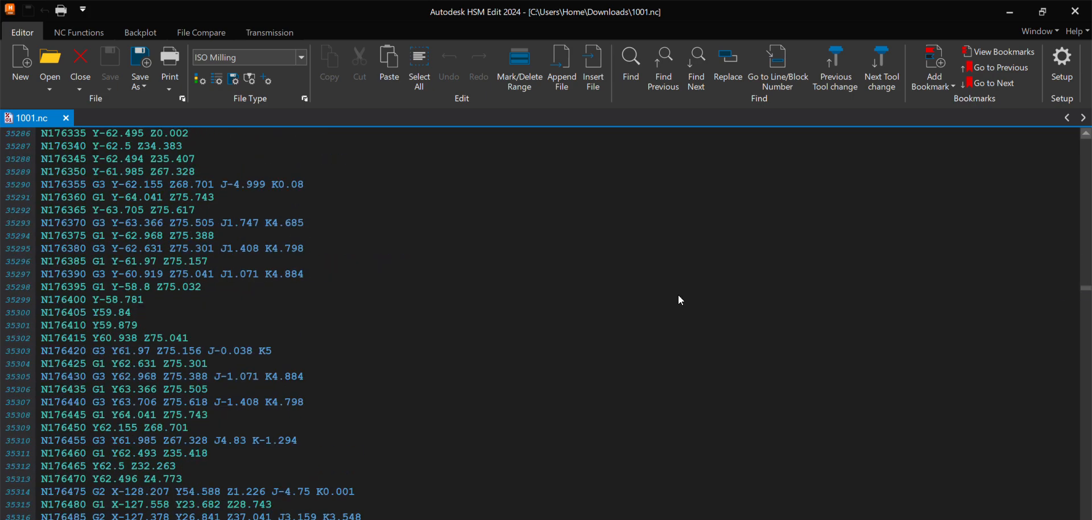
pyautogui.scroll(-15, 182, 357)
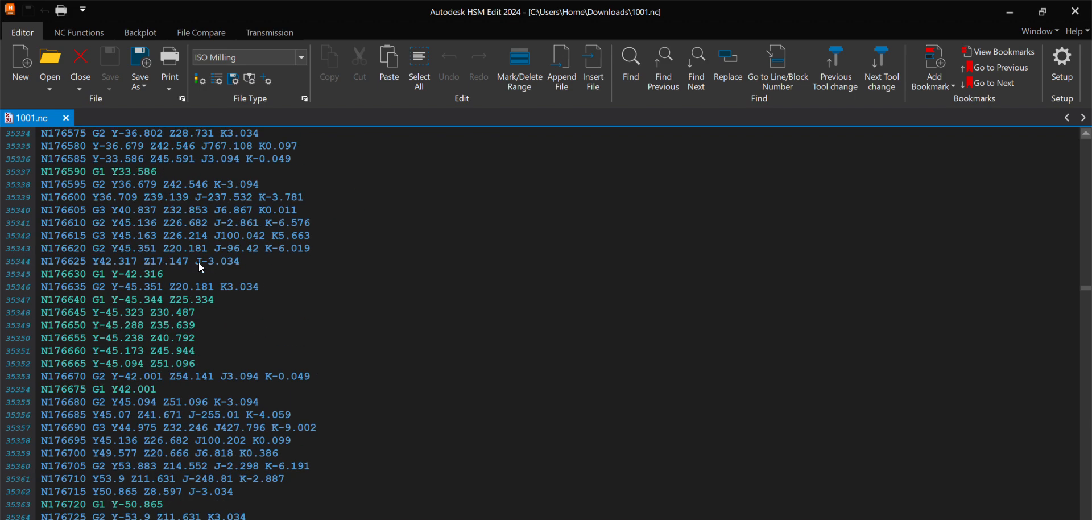
pyautogui.scroll(-5, 165, 261)
pyautogui.scroll(-20, 167, 274)
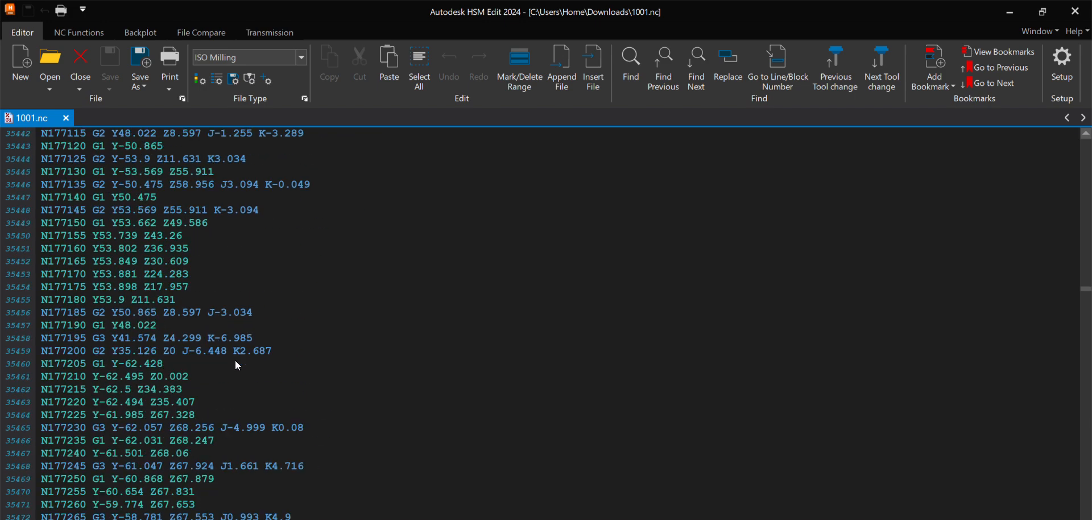
# Step: Examine the end of 1001.nc, including the Drill4 and Drill2 blocks with their tool changes and rotary positions, and close the editor
pyautogui.moveTo(1079, 295); pyautogui.dragTo(1088, 519)
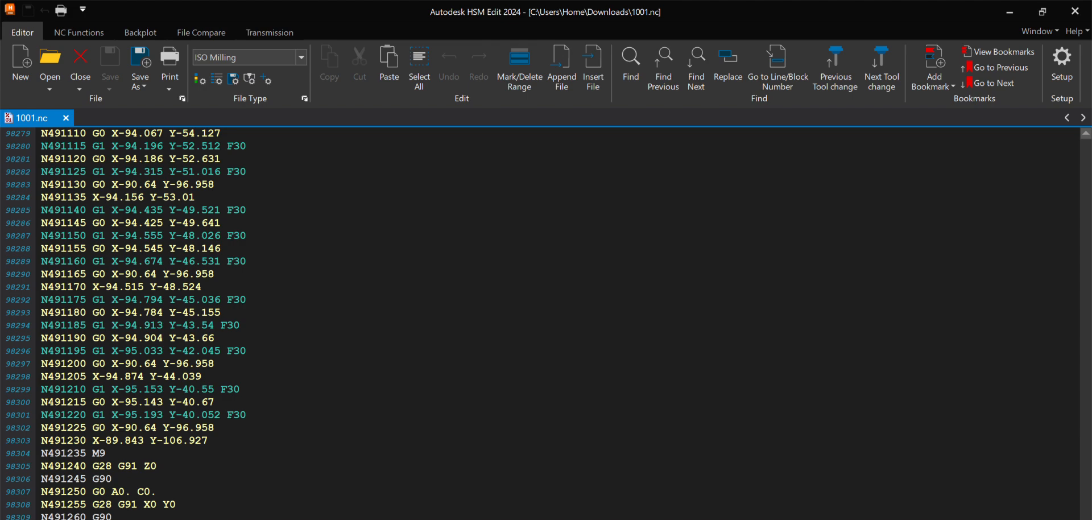
pyautogui.scroll(11, 212, 390)
pyautogui.scroll(16, 212, 388)
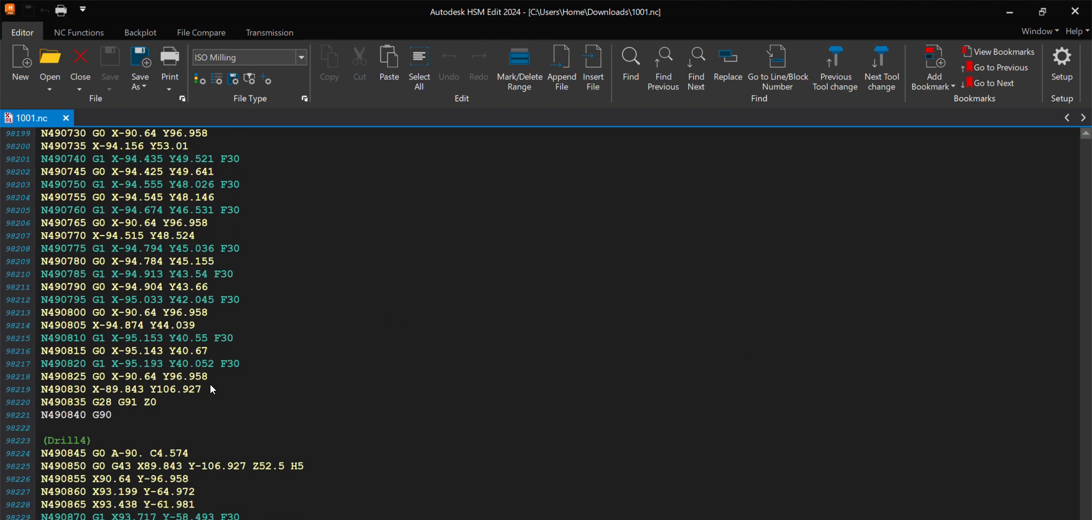
pyautogui.scroll(20, 85, 442)
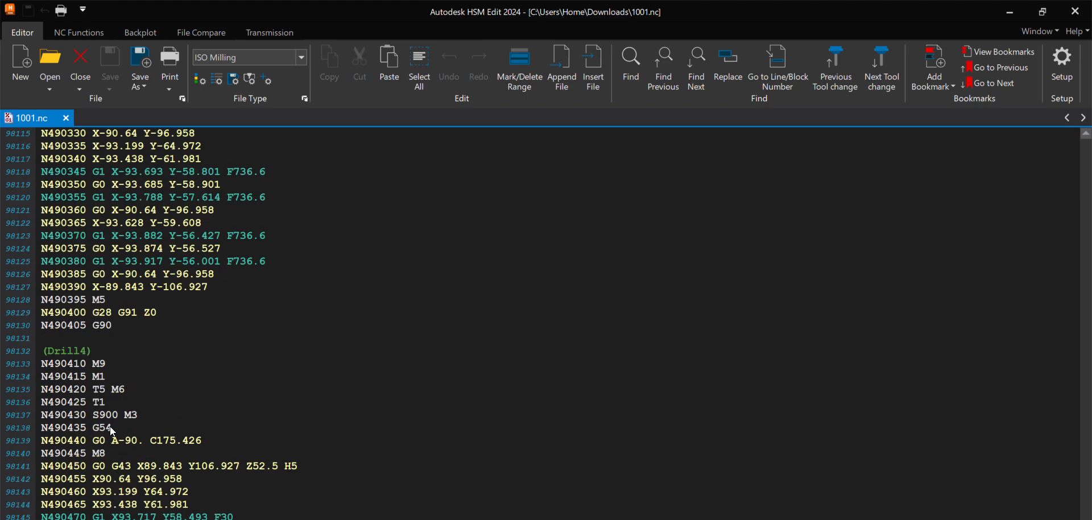
pyautogui.scroll(20, 196, 405)
pyautogui.scroll(1, 197, 404)
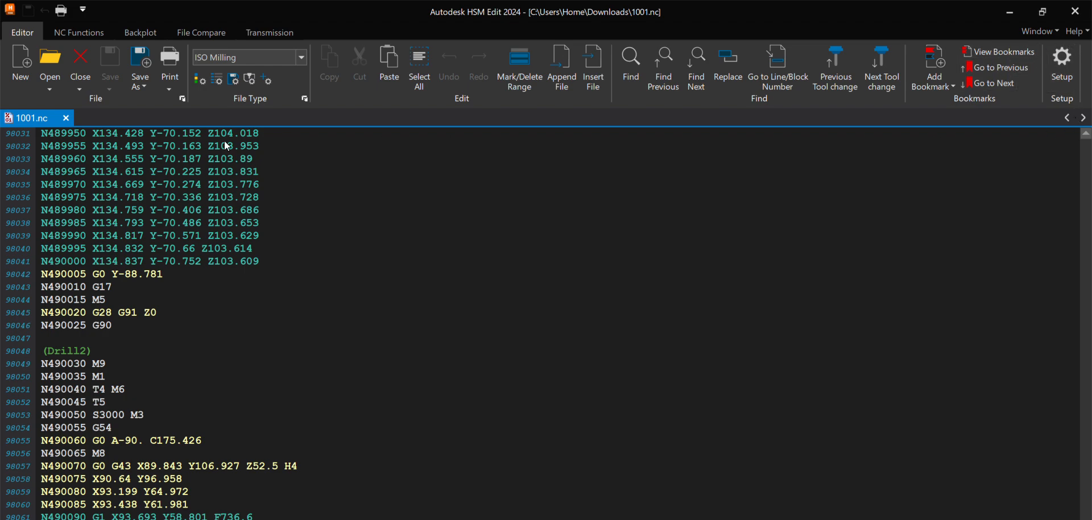
pyautogui.click(1076, 19)
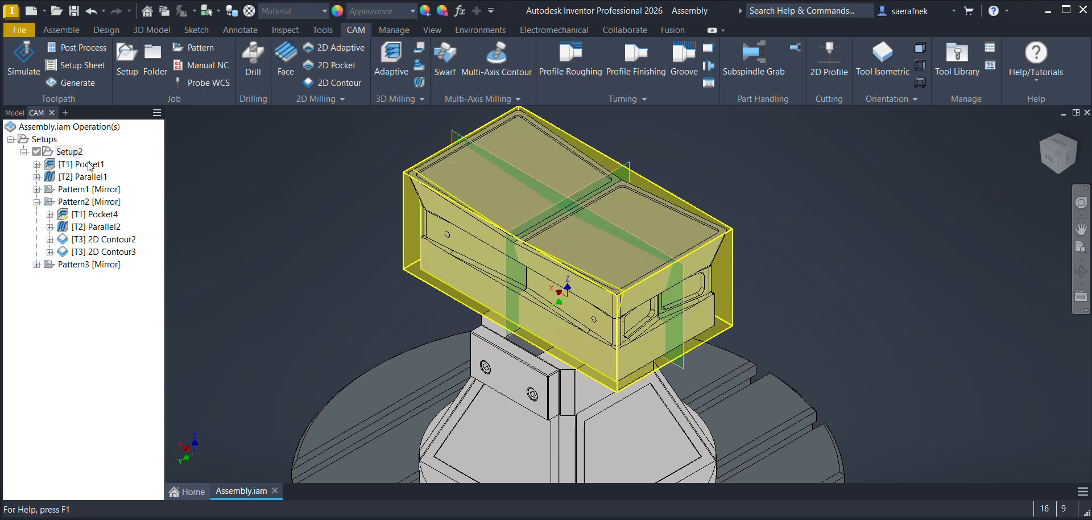
# Step: Reopen post processing for Setup2, filter by vendor Autodesk, and choose Common ISO 4343 APT / apt as the post configuration
pyautogui.click(64, 151)
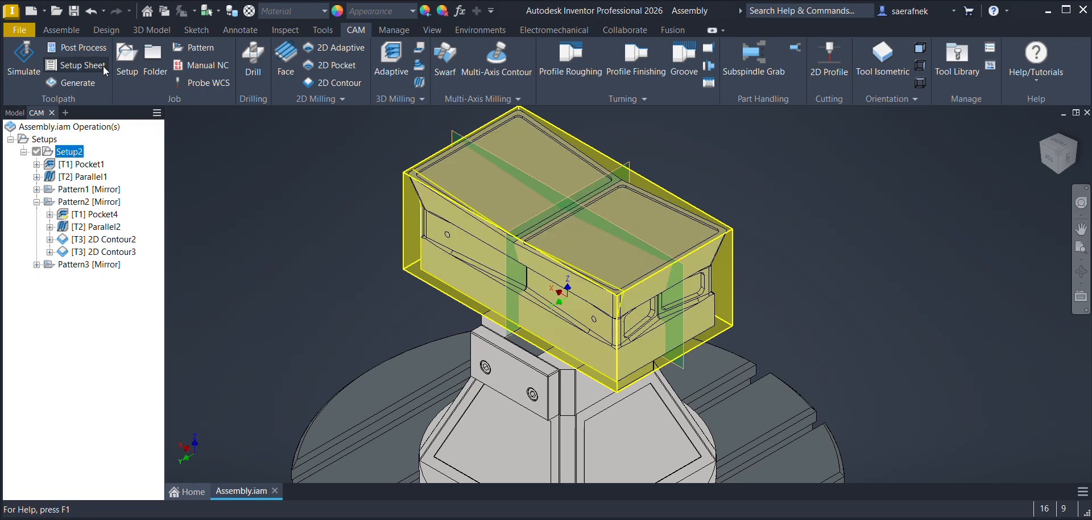
pyautogui.click(87, 53)
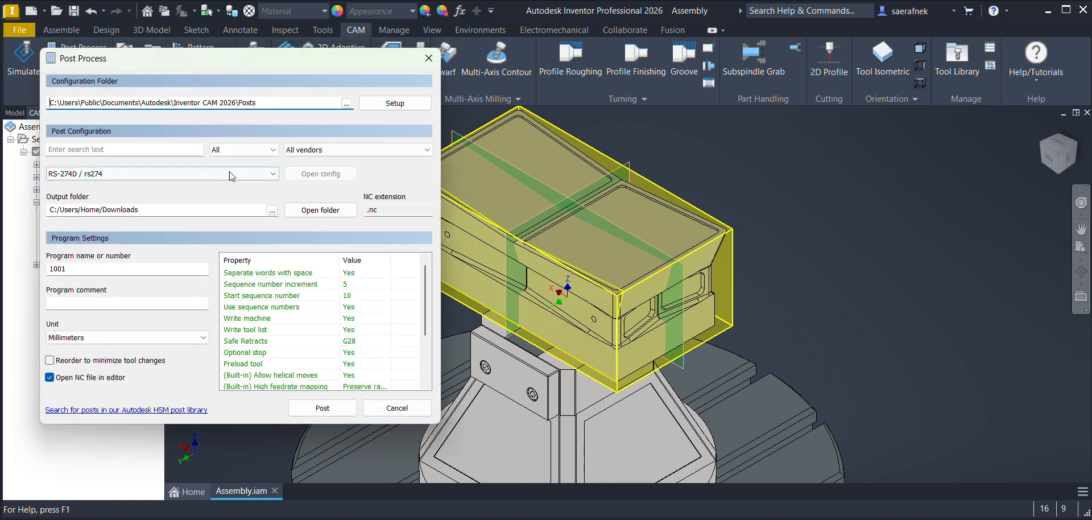
pyautogui.click(319, 150)
pyautogui.click(310, 210)
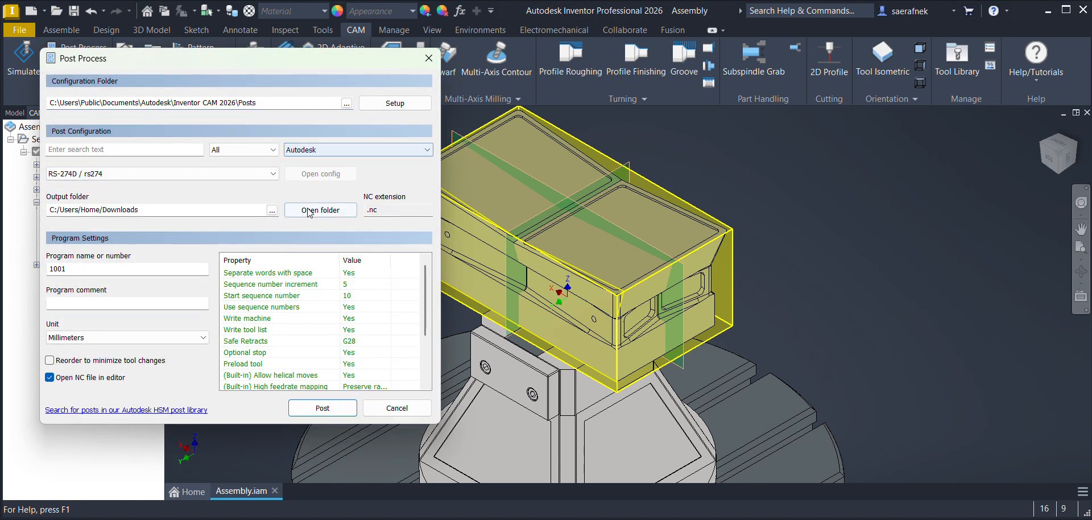
pyautogui.click(150, 175)
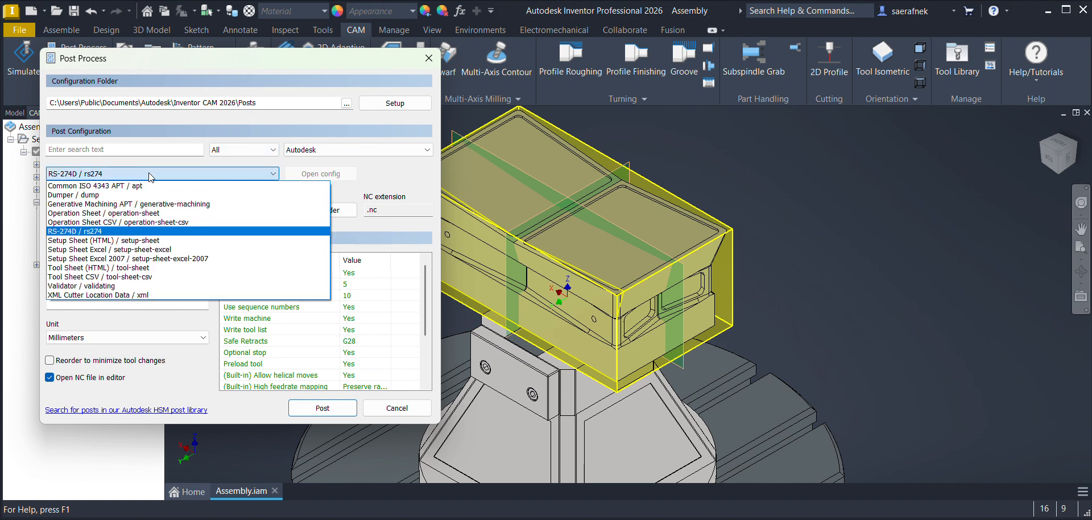
pyautogui.click(234, 153)
pyautogui.click(205, 175)
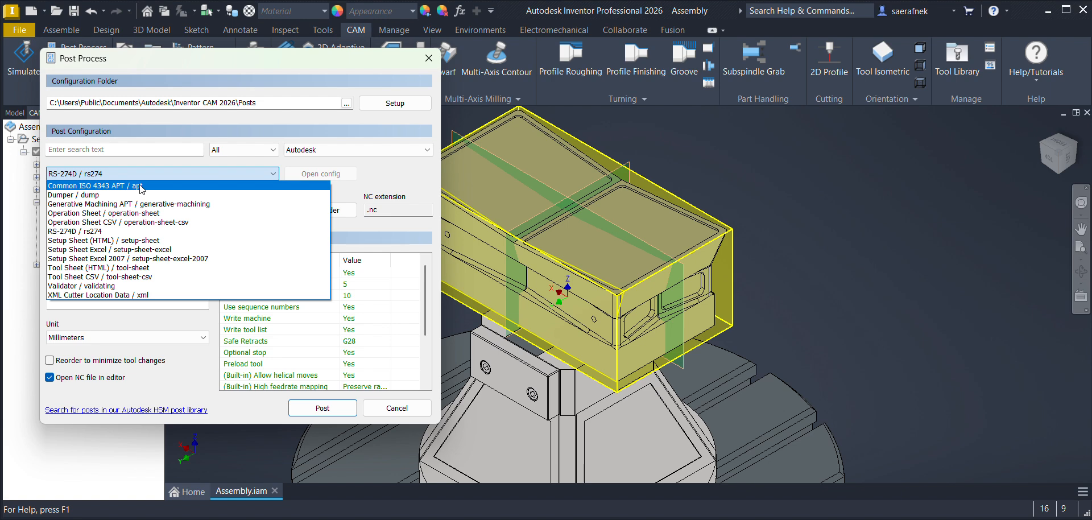
pyautogui.click(139, 185)
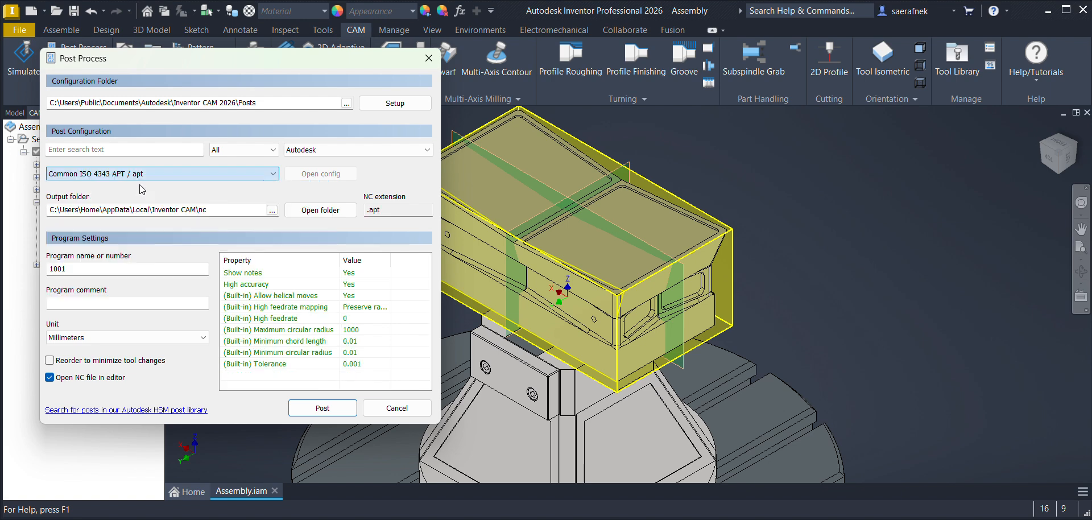
# Step: Post the program as 1001.apt in the Inventor CAM nc folder, replacing the existing file, and view its opening lines
pyautogui.click(317, 409)
pyautogui.click(407, 321)
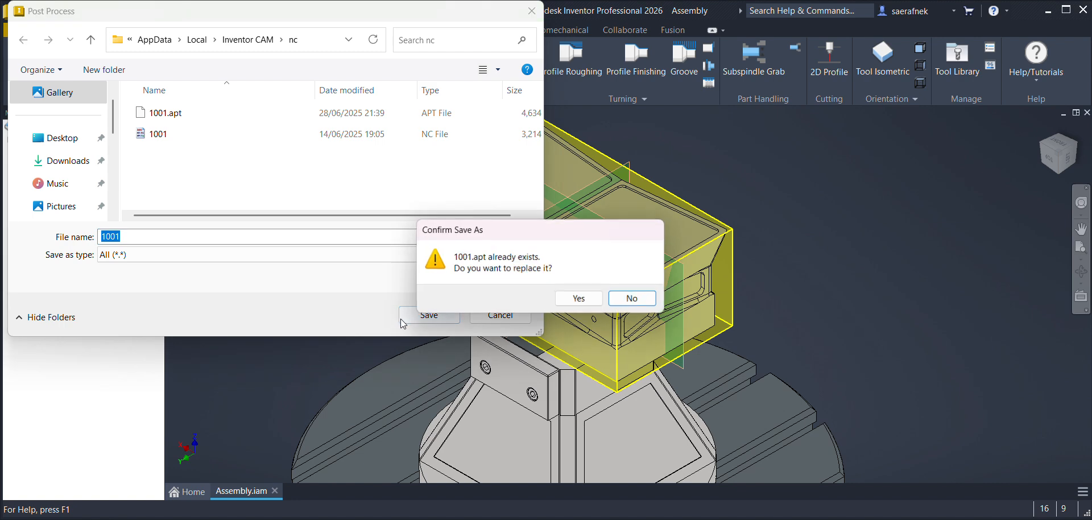
pyautogui.click(569, 299)
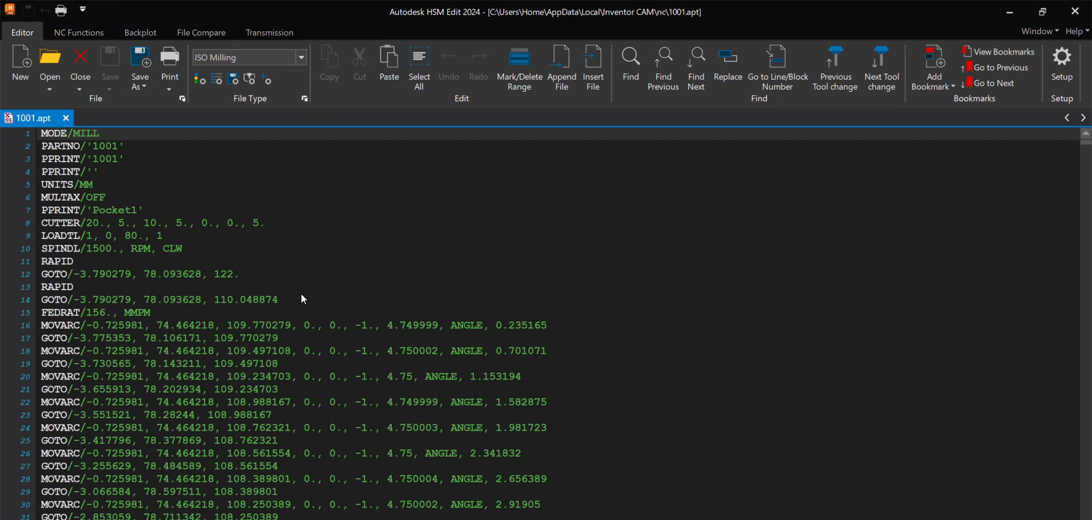
pyautogui.scroll(-3, 301, 294)
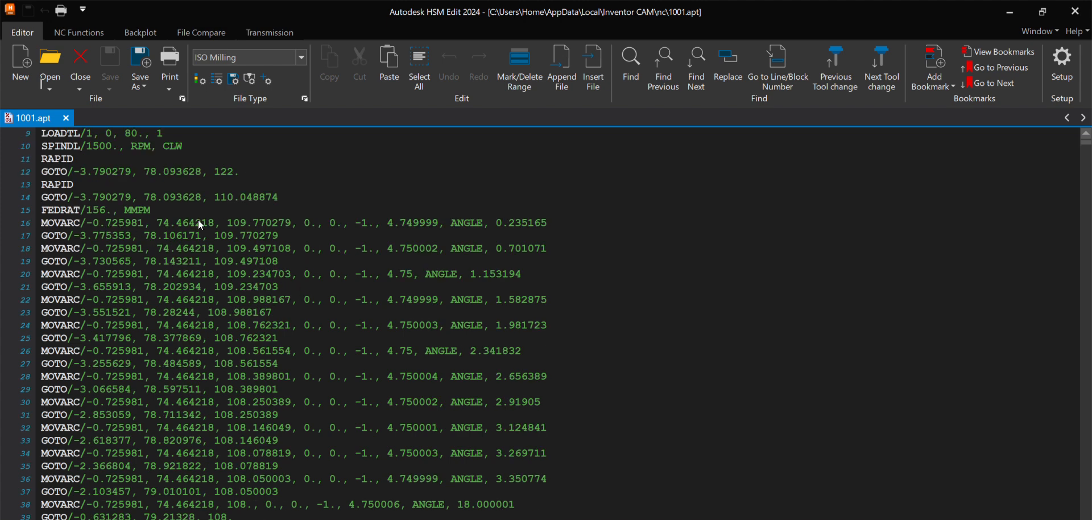
# Step: Examine the first MOVARC line of 1001.apt, covering its centre coordinates, axis vector and radius values
pyautogui.click(87, 223)
pyautogui.moveTo(92, 224); pyautogui.dragTo(265, 228)
pyautogui.click(306, 223)
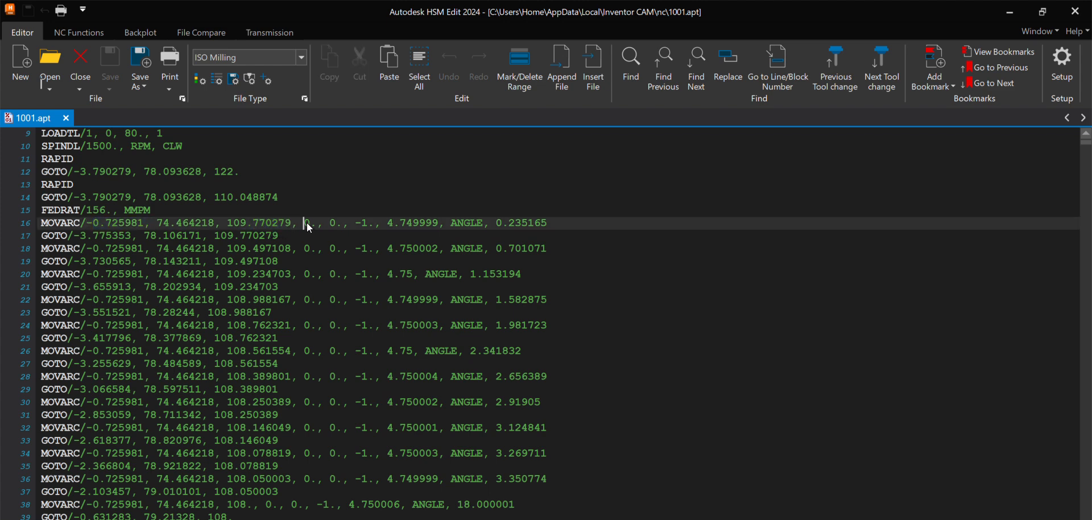
pyautogui.moveTo(307, 223); pyautogui.dragTo(401, 227)
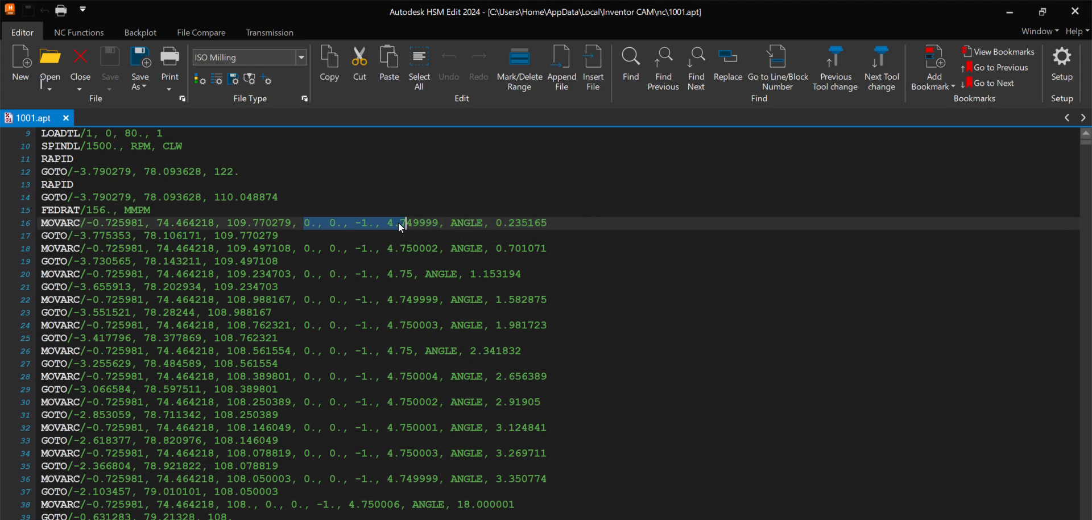
pyautogui.click(363, 231)
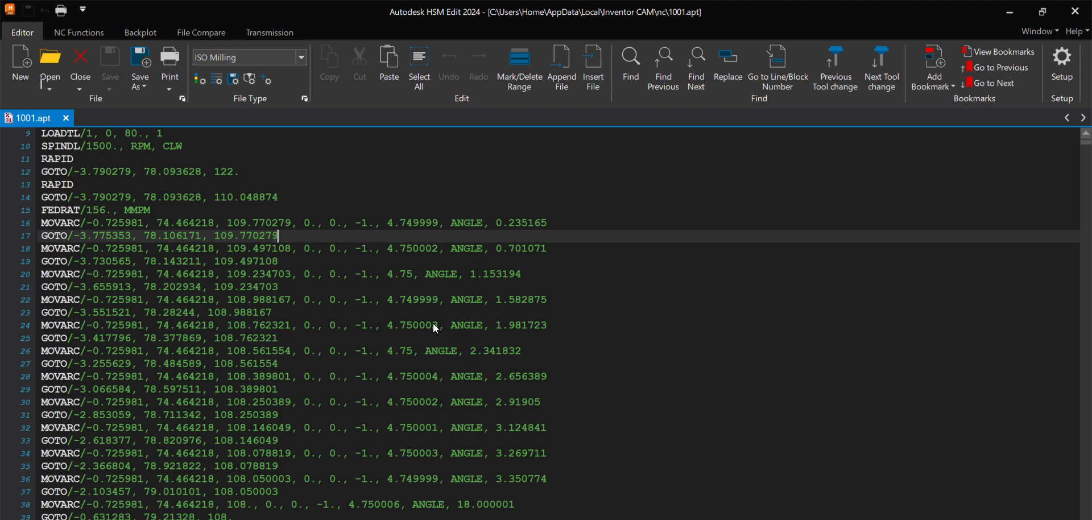
# Step: Examine the GOTO and MOVARC moves with their tool axis vectors through the middle and late sections of 1001.apt, and close the editor
pyautogui.scroll(-20, 500, 321)
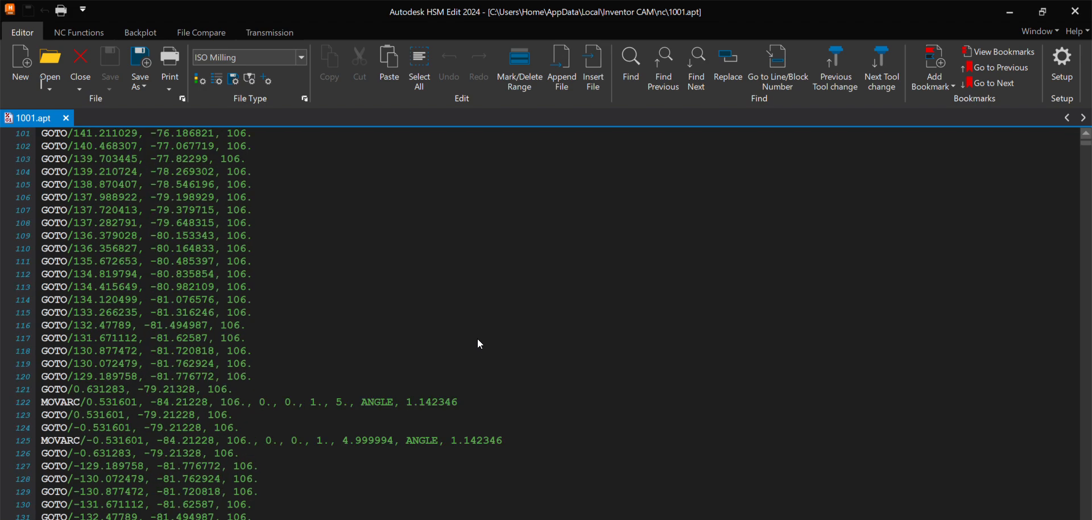
pyautogui.scroll(-20, 684, 363)
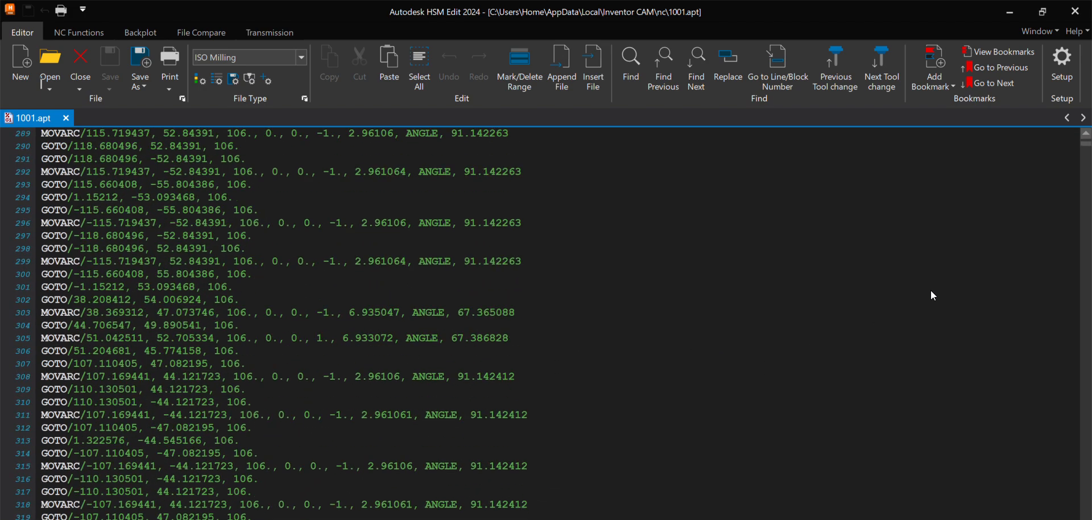
pyautogui.moveTo(1084, 143); pyautogui.dragTo(1086, 376)
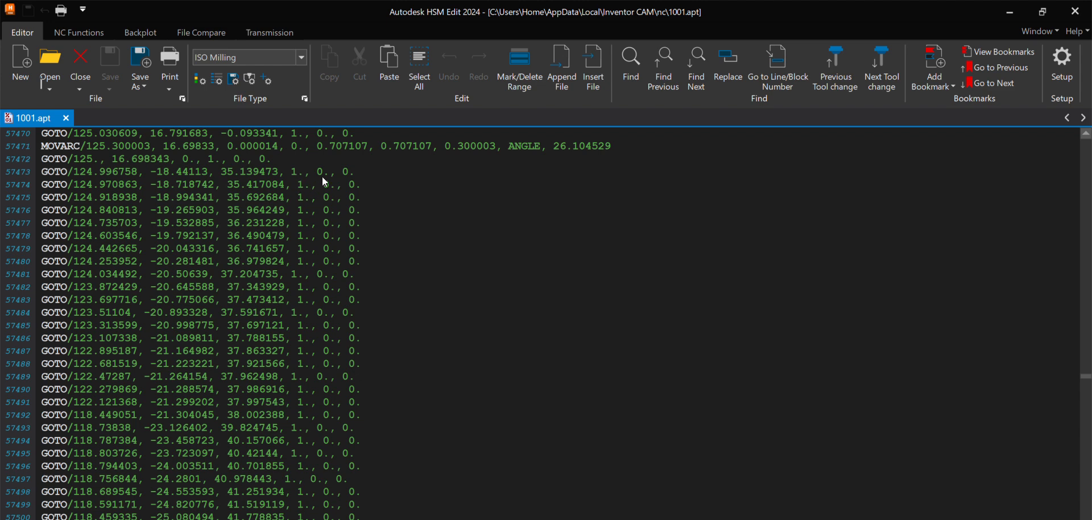
pyautogui.scroll(-9, 430, 280)
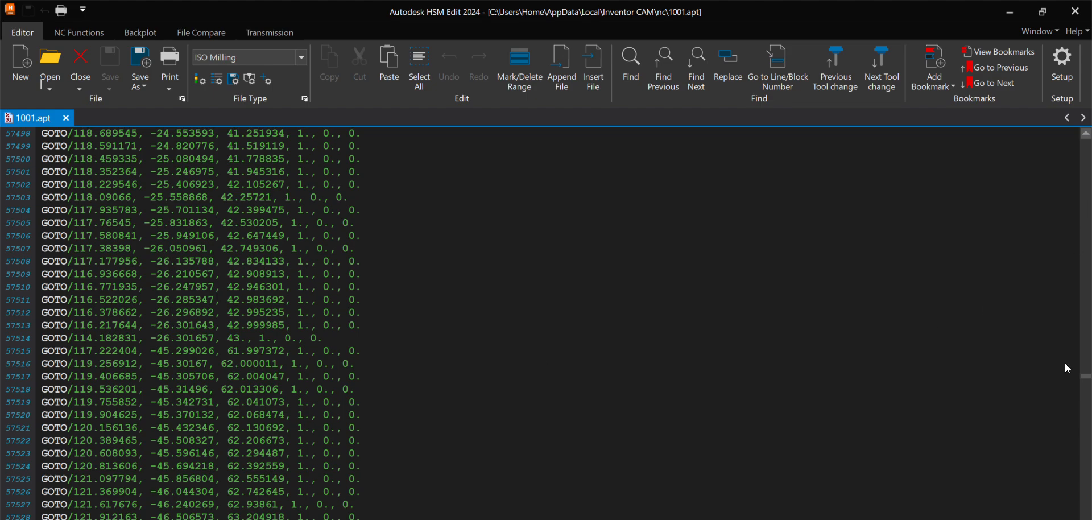
pyautogui.moveTo(1085, 379); pyautogui.dragTo(1085, 489)
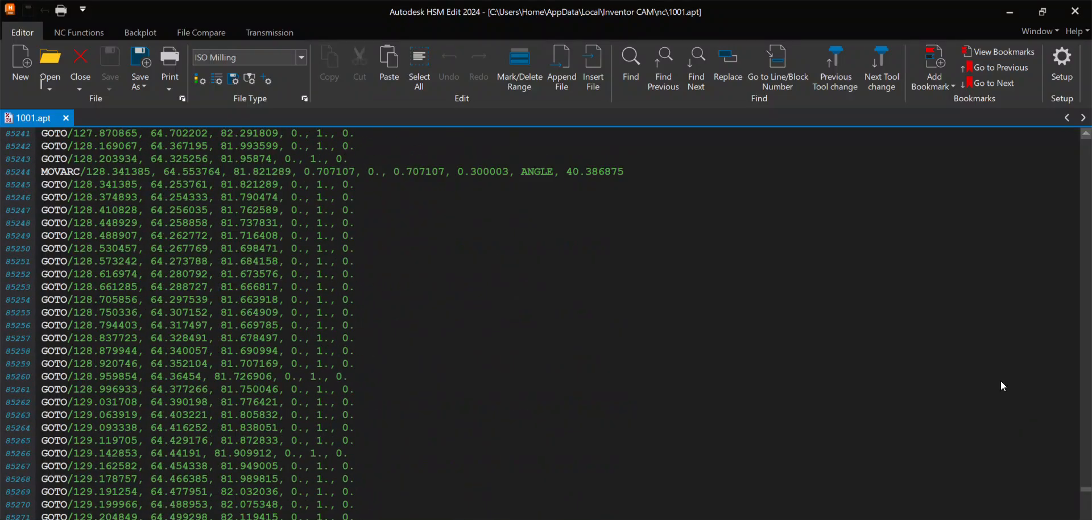
pyautogui.click(1075, 12)
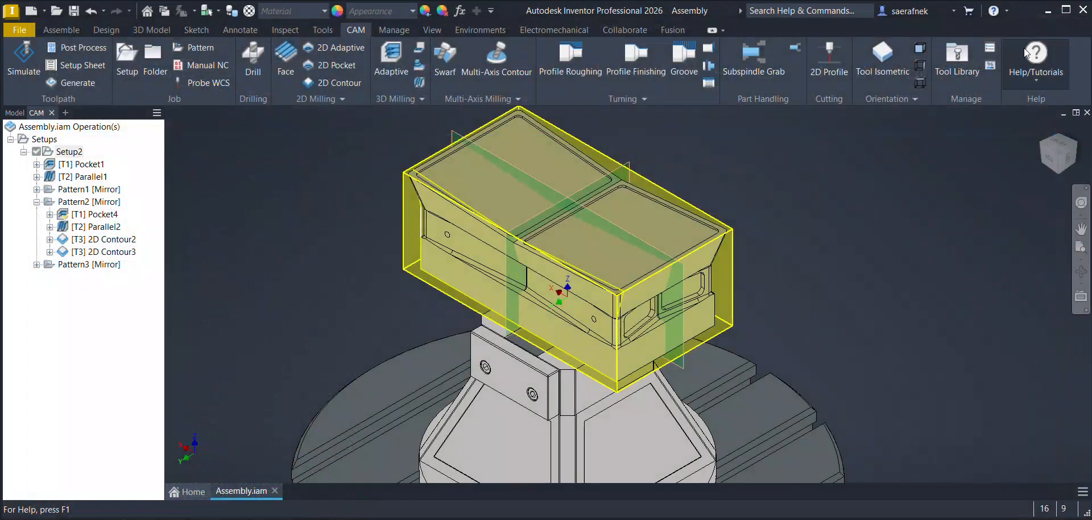